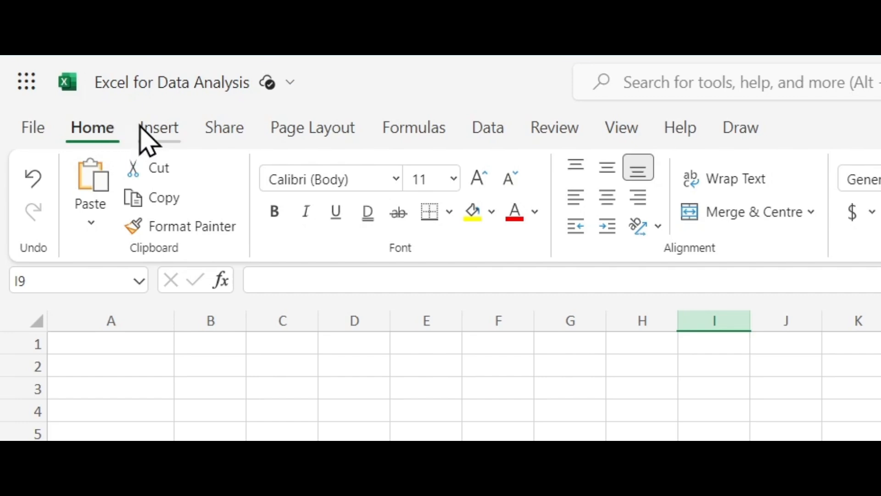
- Look through the commands for inserting objects, sharing, page layout and formulas, and return to the basic editing commands
left_click(156, 128)
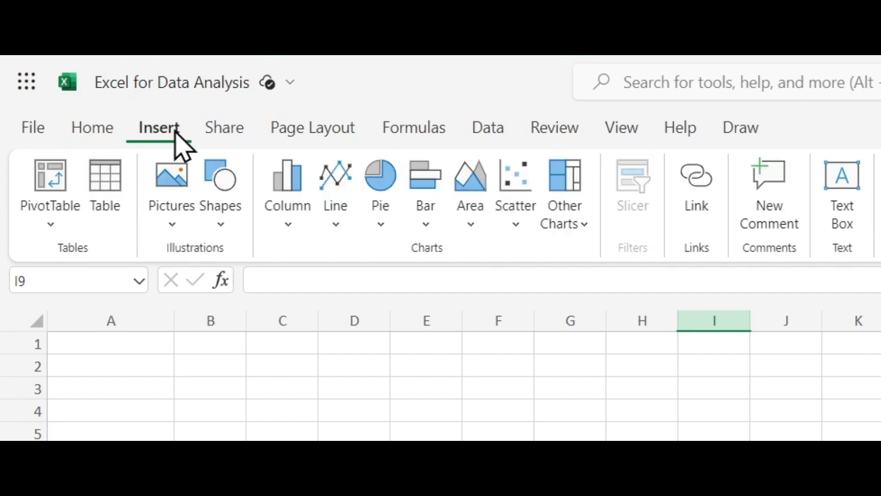
left_click(241, 131)
left_click(291, 128)
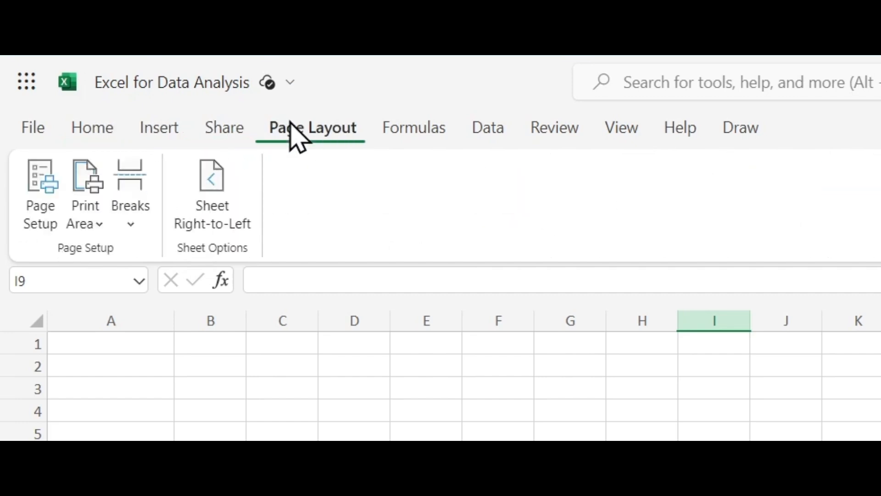
left_click(107, 132)
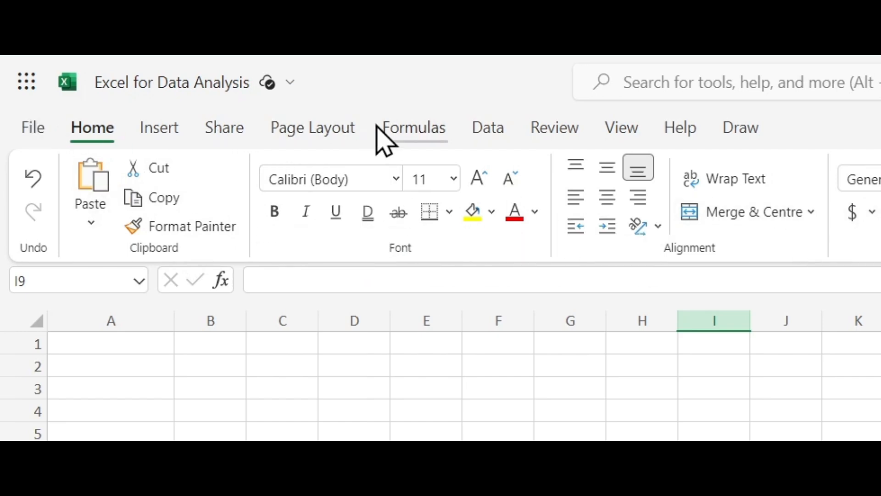
left_click(395, 133)
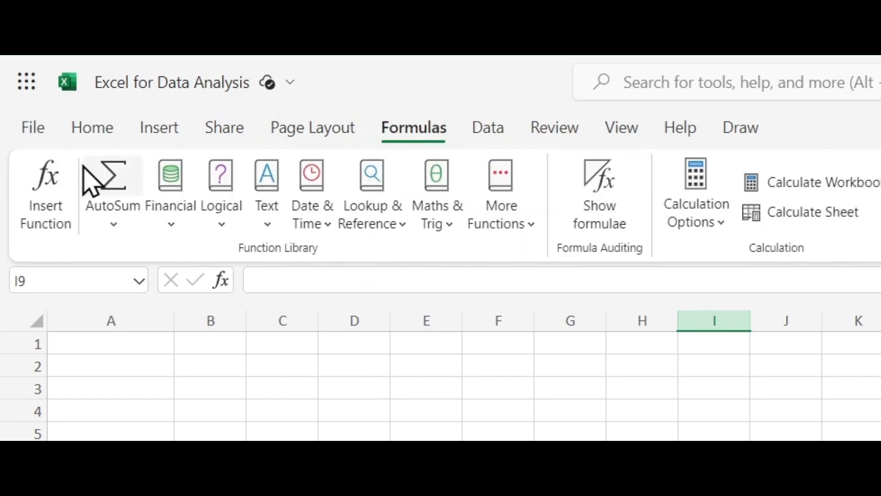
left_click(177, 136)
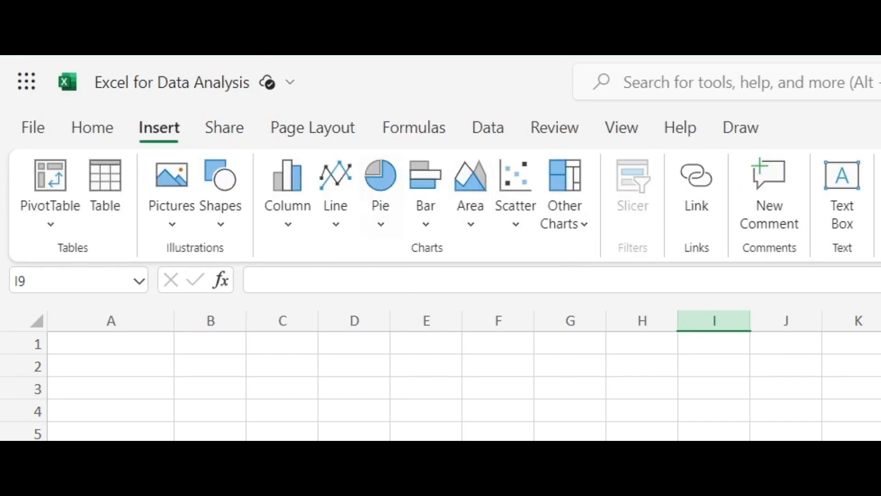
left_click(99, 127)
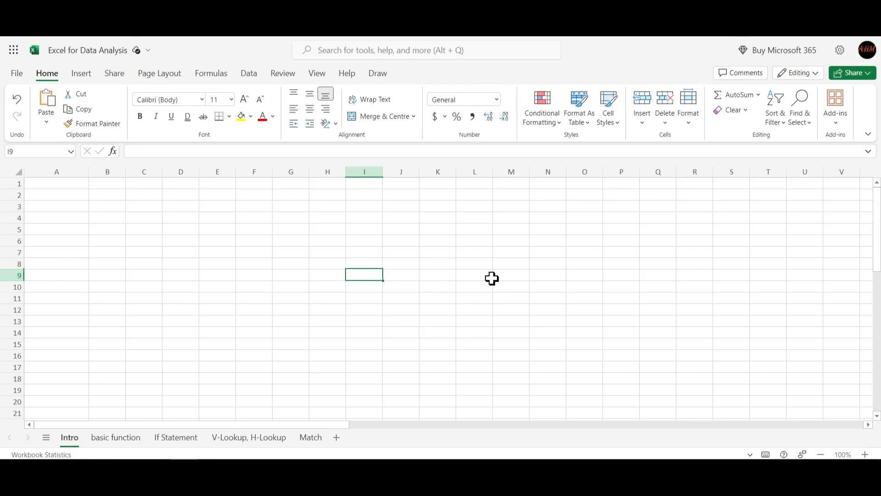
- Examine how the formula bar and cell reference respond while selecting single cells such as F5, D5, E5, E6, F6 and D6
left_click(276, 152)
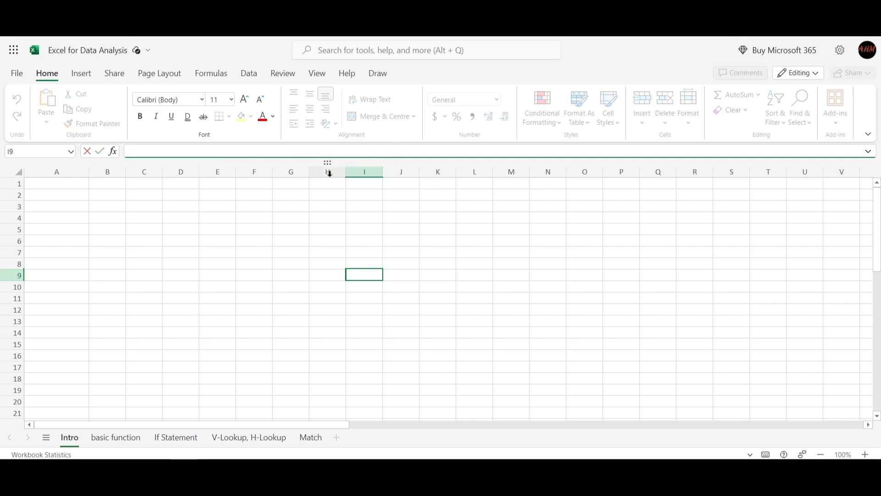
left_click(261, 233)
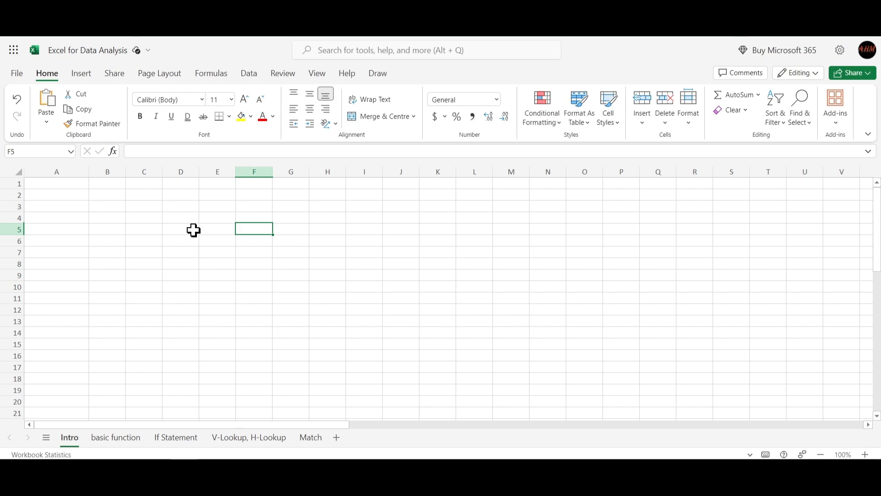
left_click(173, 229)
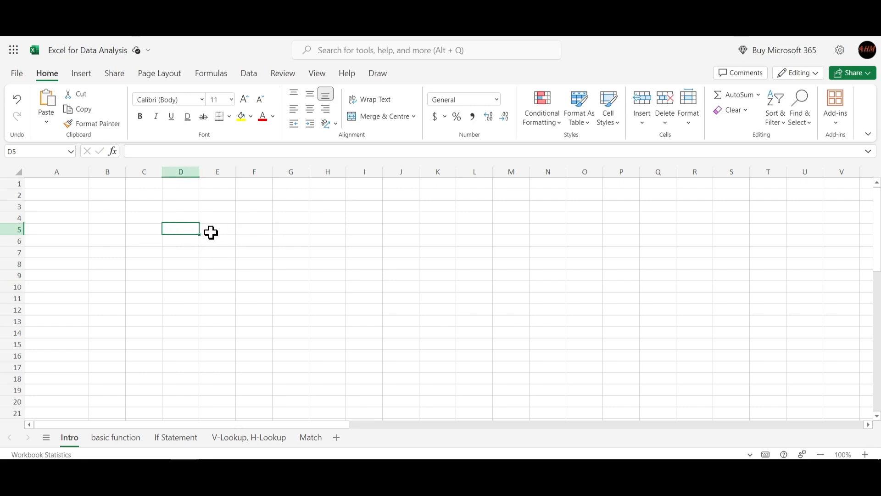
left_click(213, 232)
left_click(232, 244)
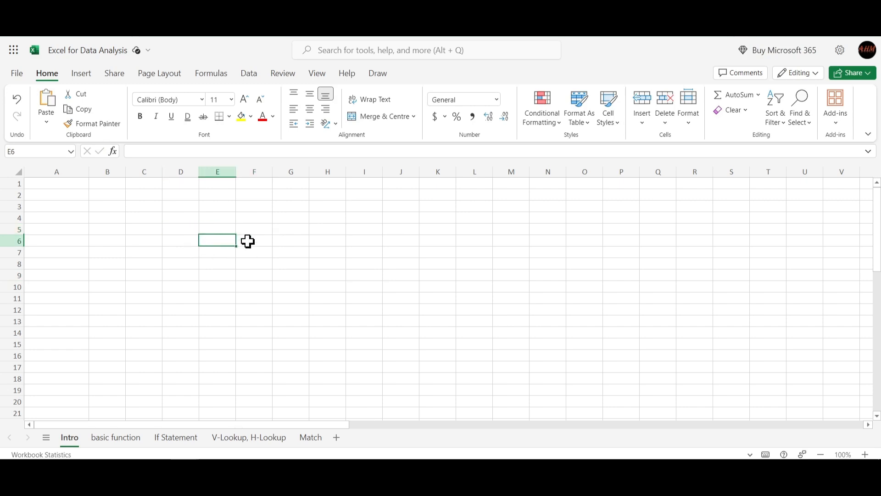
left_click(248, 241)
left_click(223, 231)
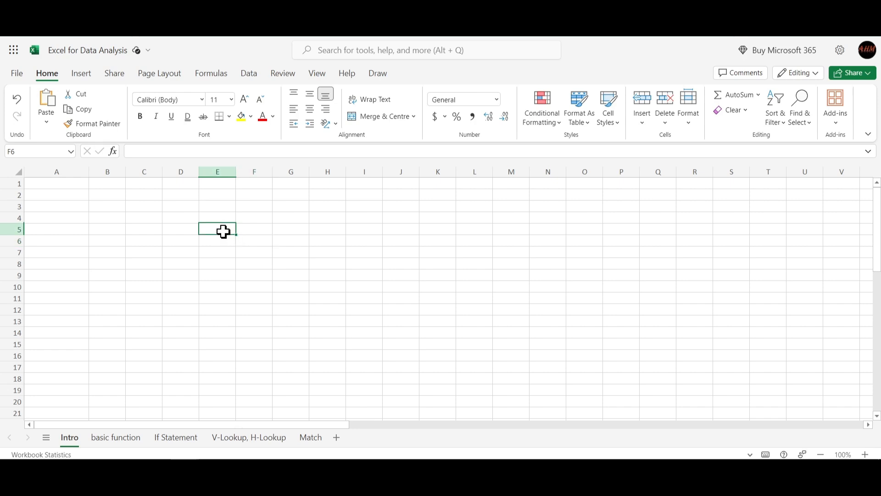
left_click(217, 241)
left_click(223, 228)
left_click(44, 151)
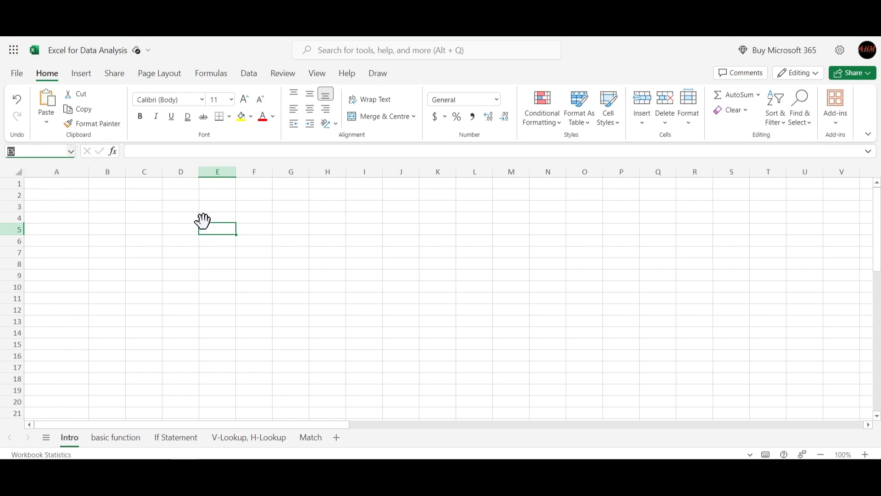
left_click(178, 239)
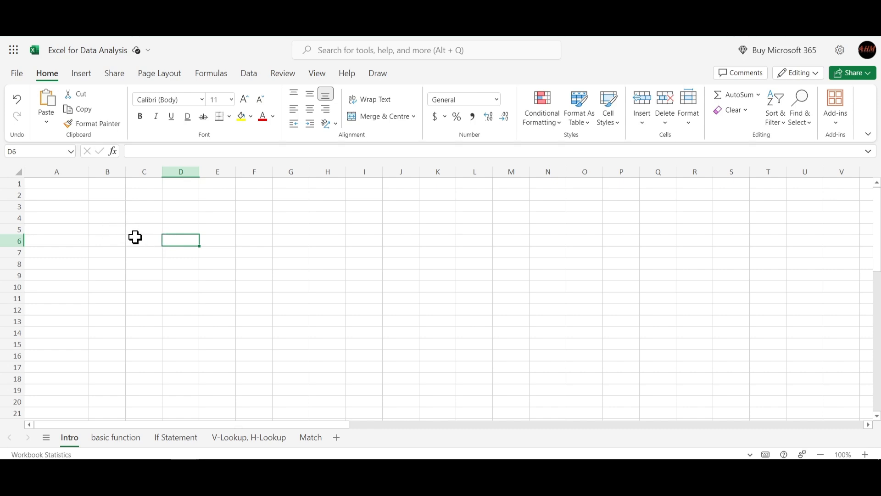
- Select the range B5:E10, write the reference B5:E10 as text in cell B5, and erase that text
left_click_drag(115, 228, 228, 289)
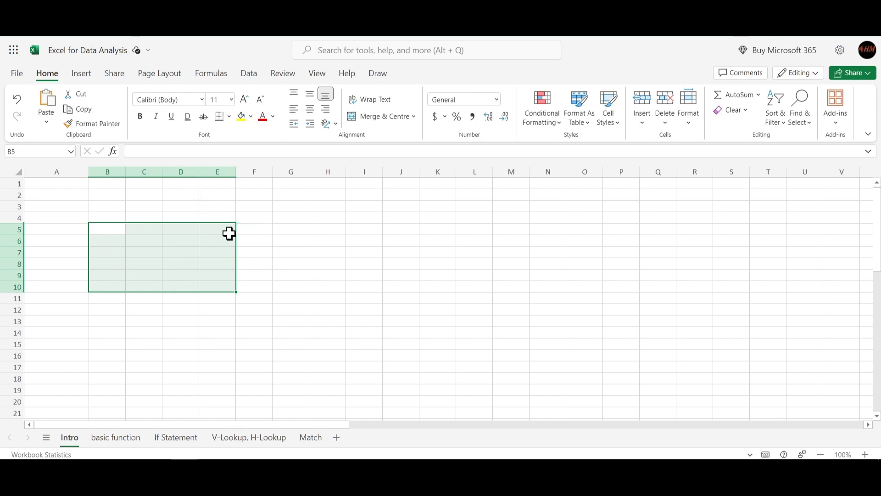
left_click(253, 150)
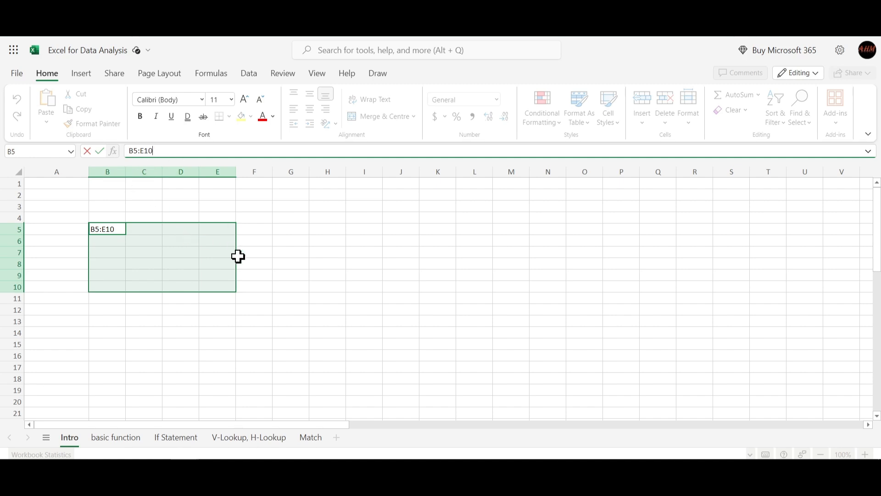
left_click_drag(181, 152, 108, 161)
key("BackSpace")
left_click(350, 317)
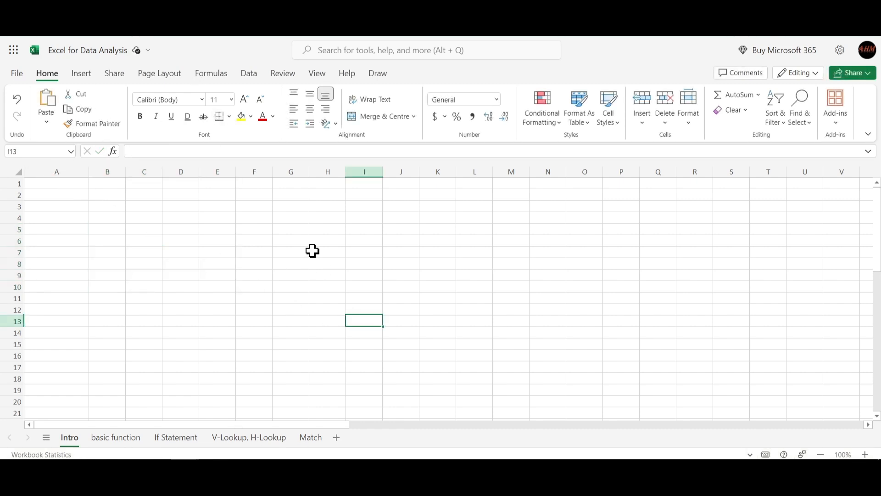
- Select the entire columns A, B, C and D one at a time
left_click(69, 173)
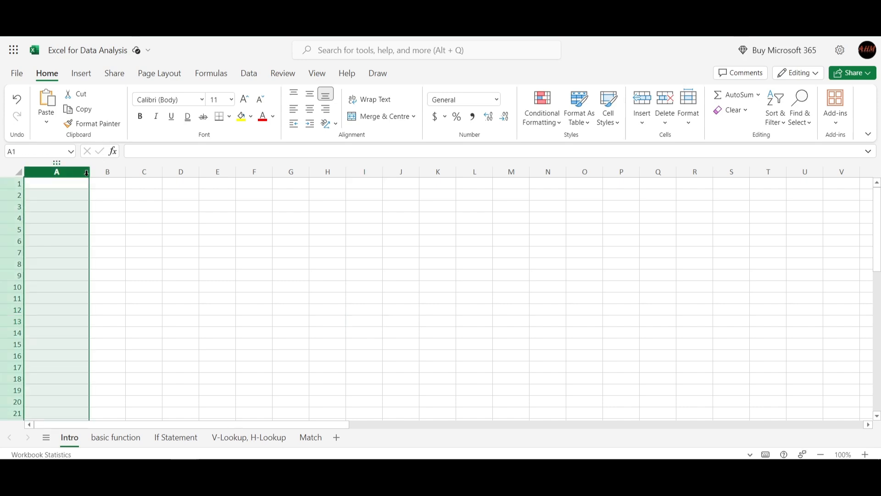
left_click(106, 172)
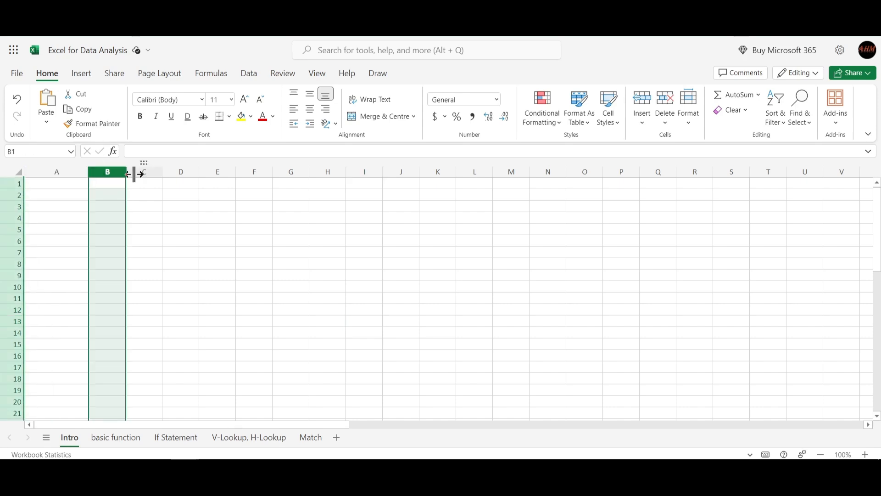
left_click(140, 172)
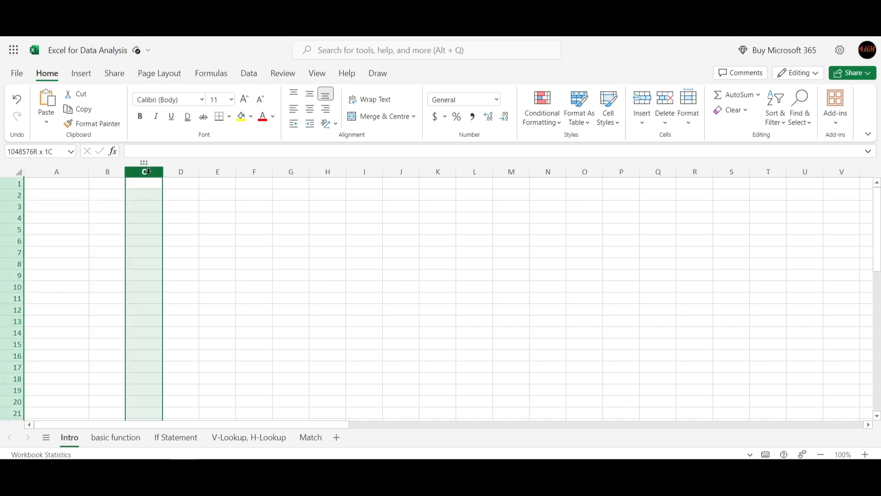
left_click(180, 174)
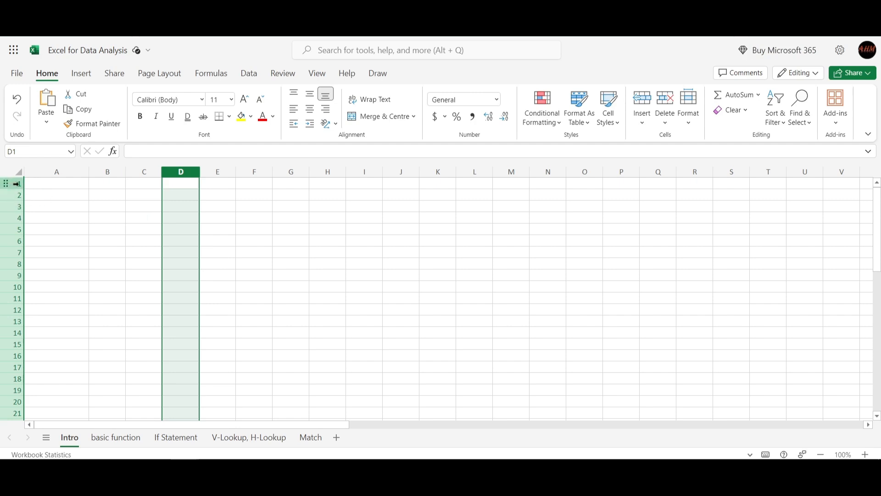
- Select the entire rows 1, 2, 3, 4 and 6 one at a time, and finish with only cell H13 selected
left_click(17, 183)
left_click(19, 195)
left_click(16, 207)
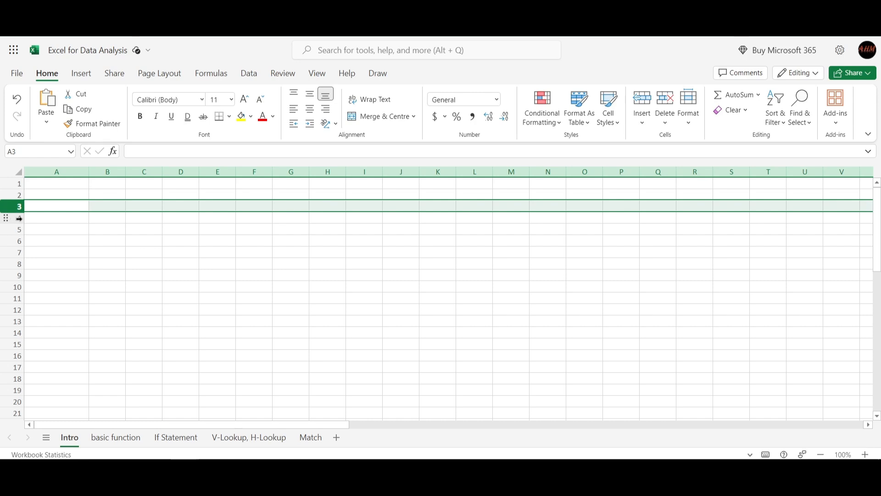
left_click(18, 218)
left_click(19, 240)
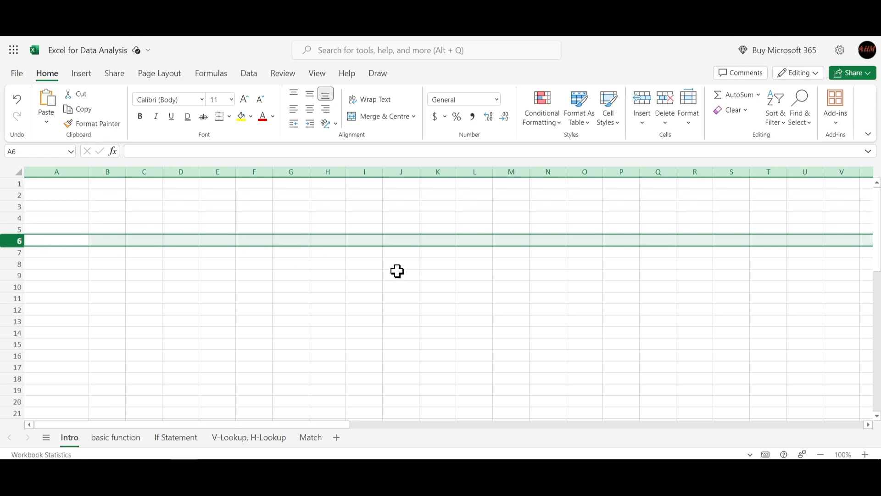
left_click(311, 319)
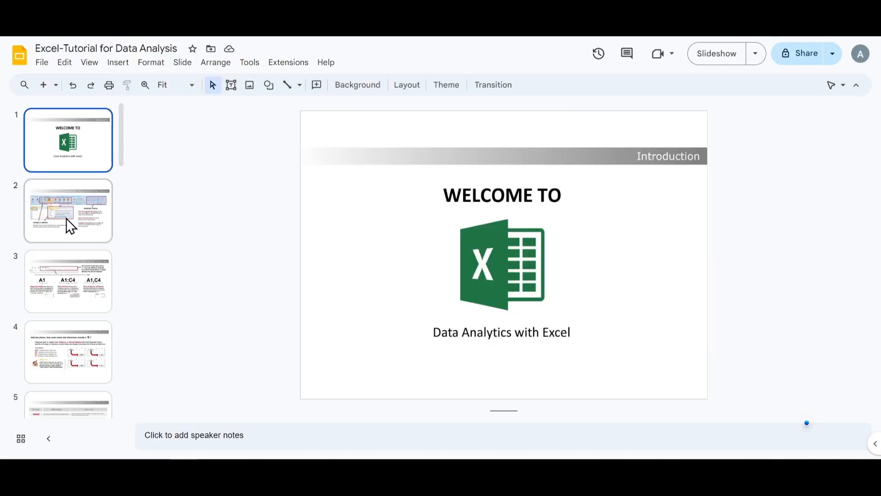
- Switch to the Excel-Tutorial for Data Analysis presentation in Google Slides and view slides 2 and 3
left_click(66, 218)
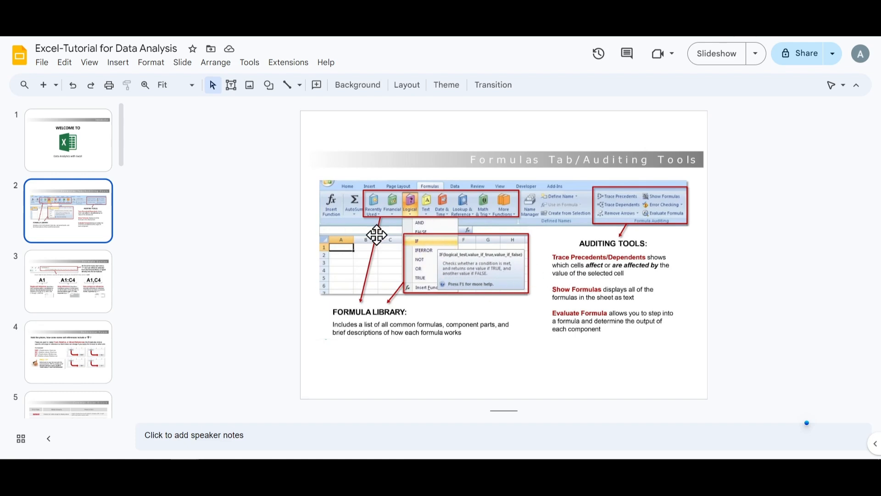
left_click(82, 303)
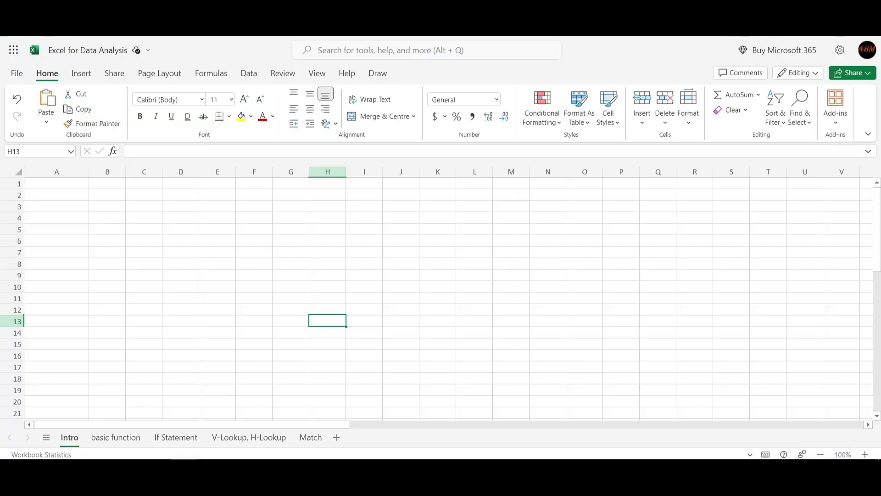
- Switch back to the Excel workbook and select cell E9, the range C6:E11, cell B9 and cell B5 in turn
left_click(234, 273)
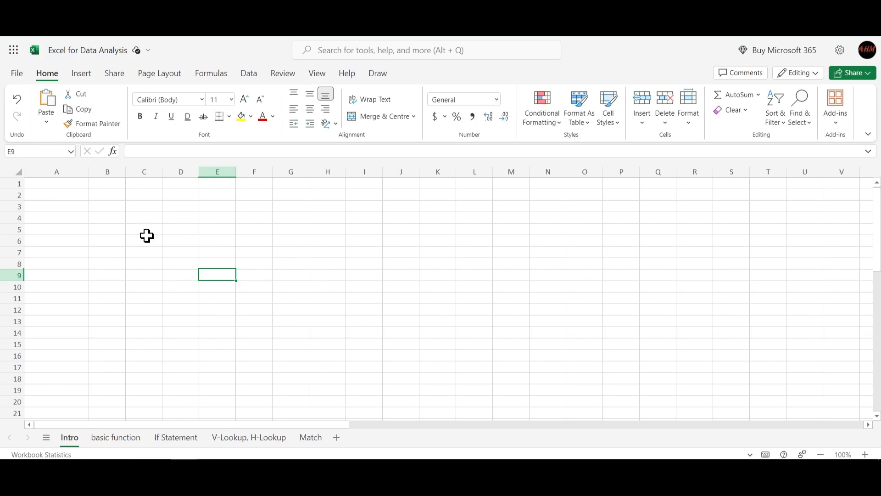
left_click_drag(142, 244, 224, 301)
left_click(107, 274)
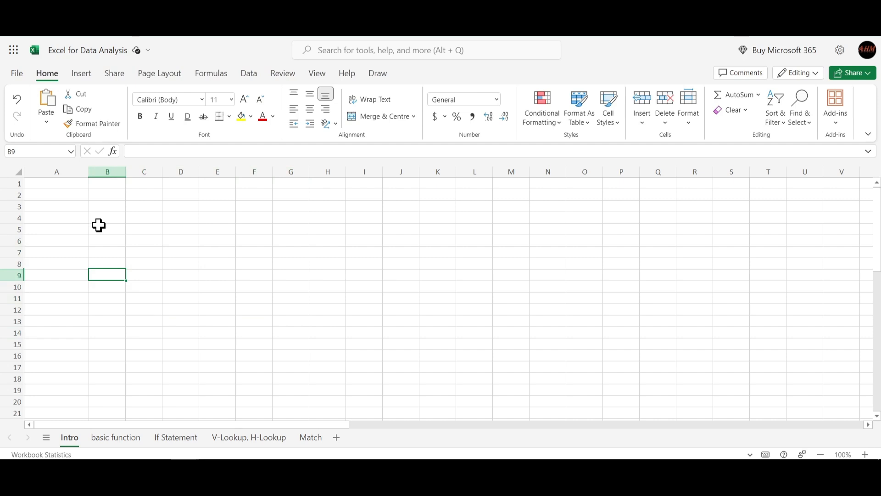
left_click(99, 224)
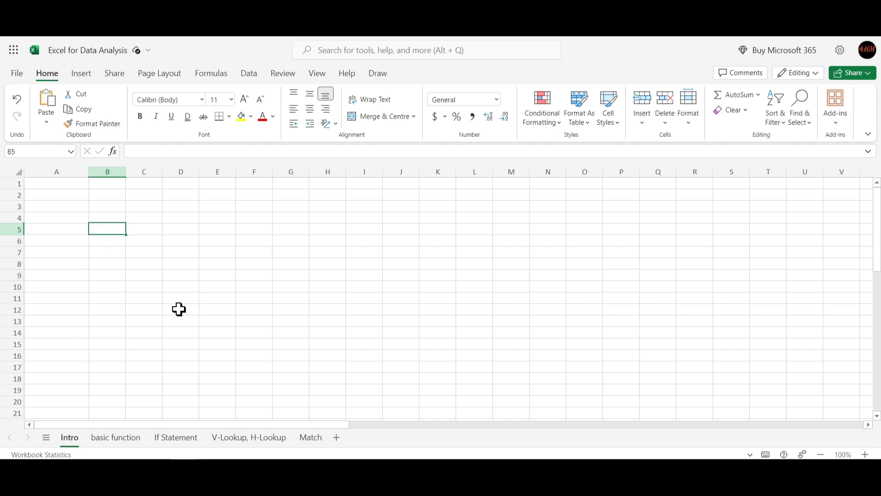
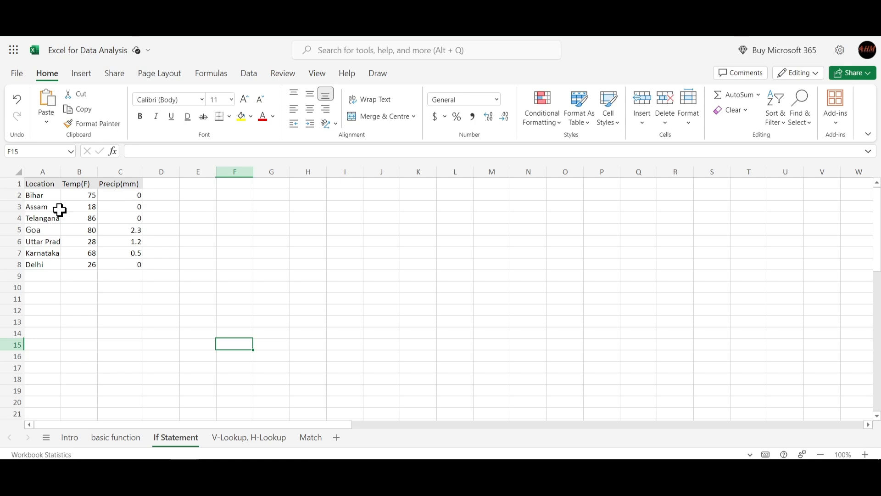
- Select the location names in A2:A8 that serve as the allowed entries, and finish on the empty cell A9
left_click_drag(41, 196, 36, 266)
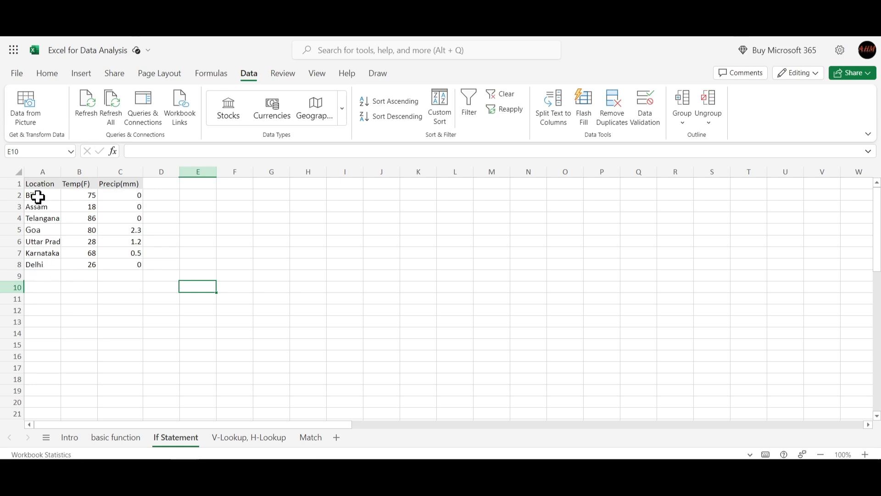
left_click(37, 171)
left_click(34, 212)
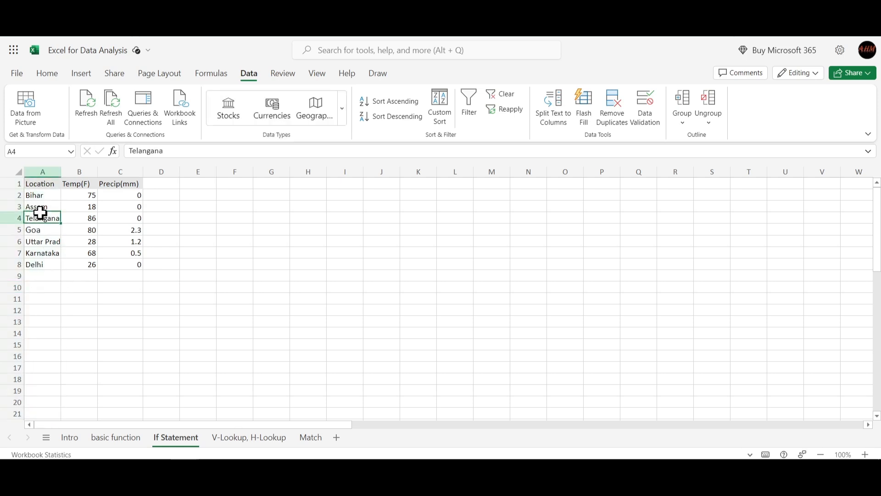
left_click_drag(33, 196, 44, 265)
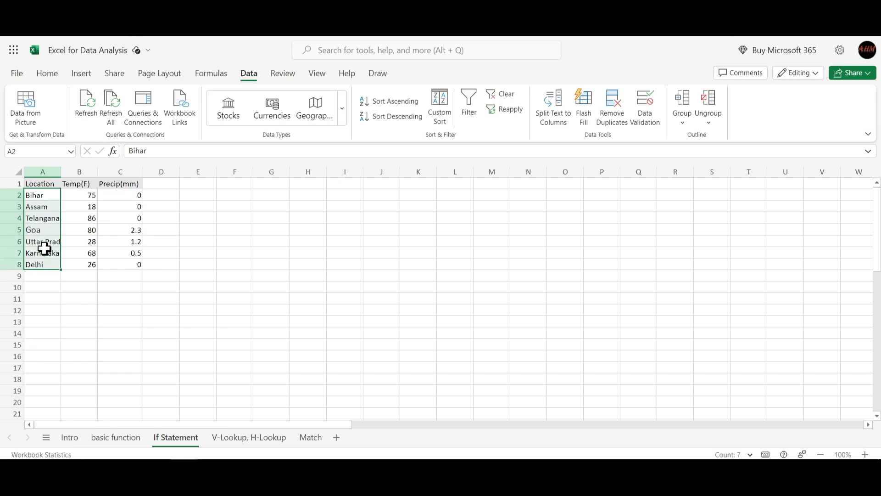
left_click(45, 277)
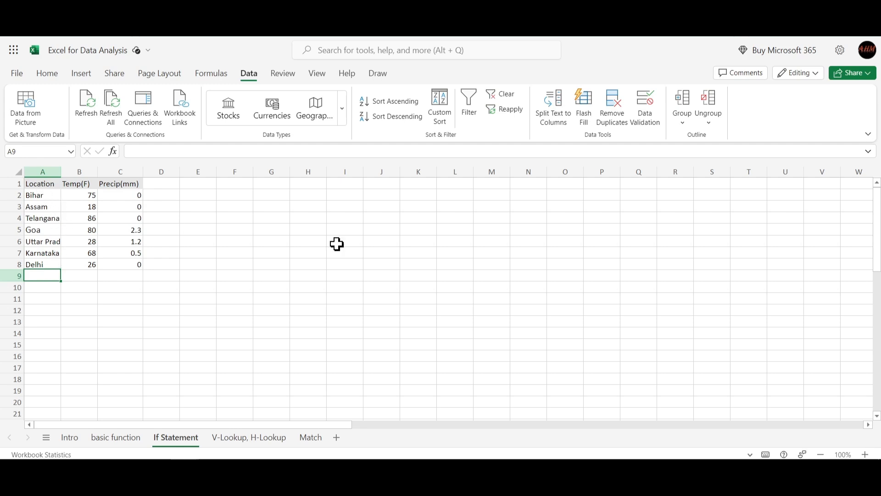
- Apply data validation to the whole of column A, allowing a List with the source =$A$2:$A$8
left_click(42, 171)
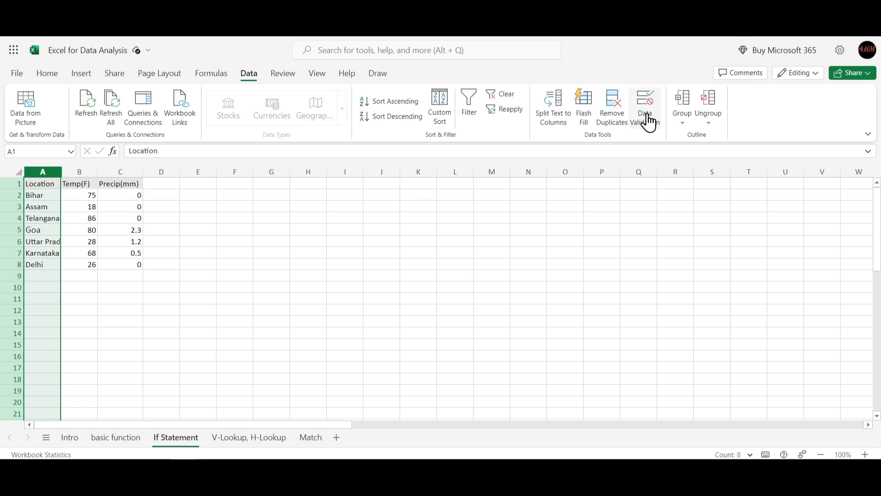
left_click(58, 73)
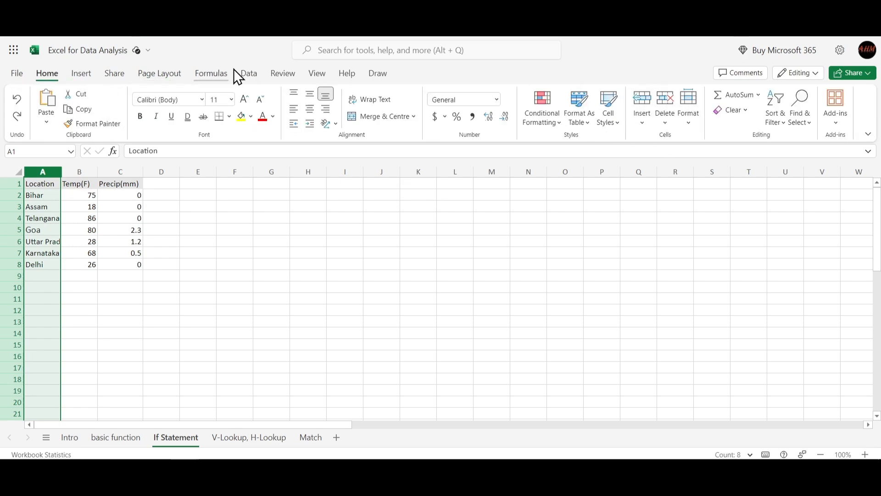
left_click(250, 73)
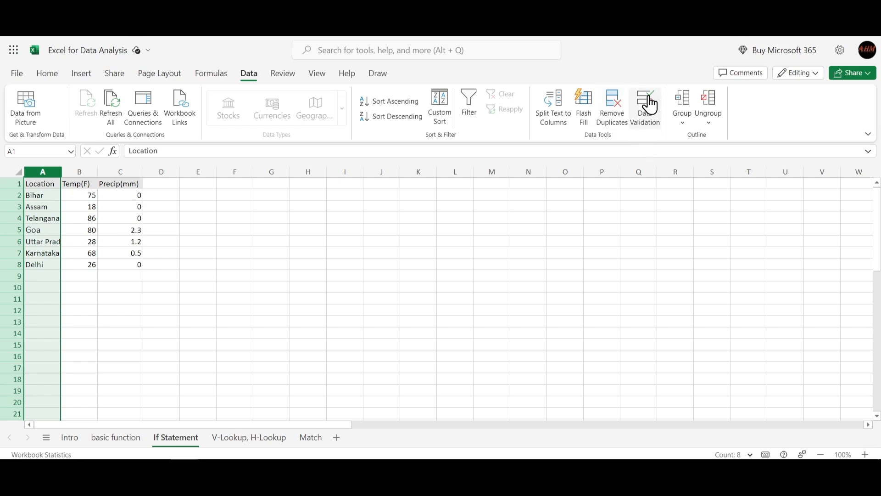
left_click(646, 118)
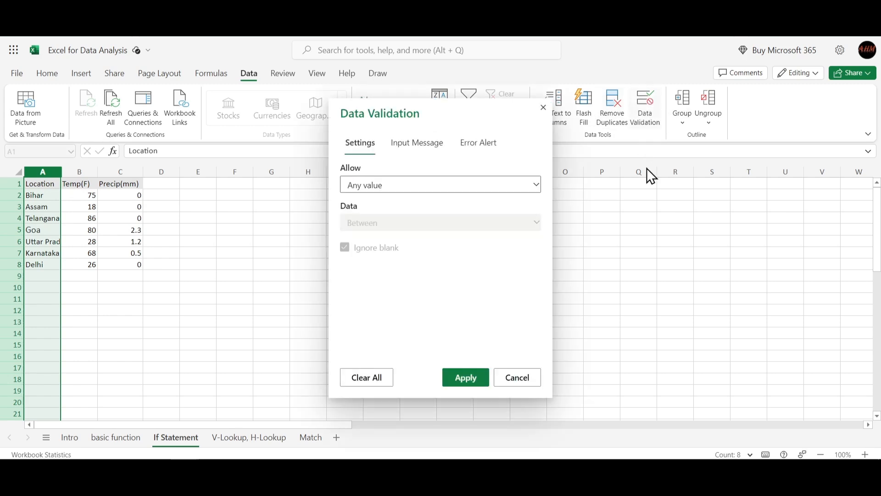
left_click(421, 186)
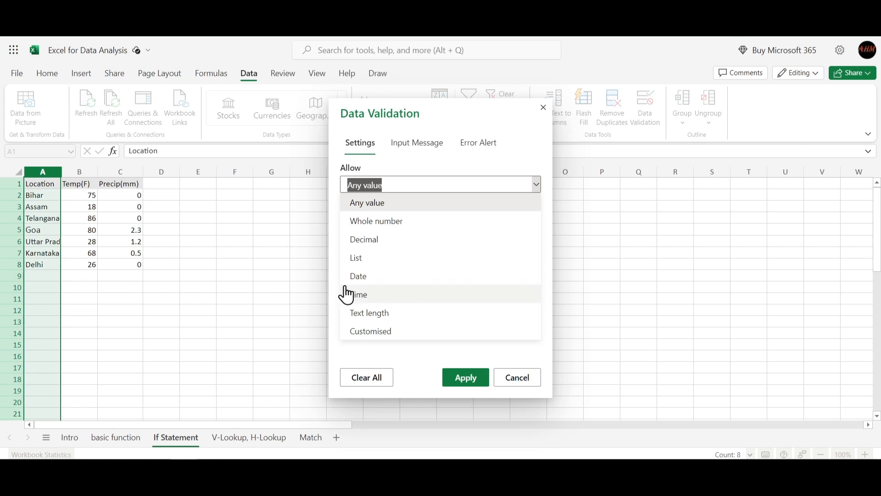
left_click(384, 260)
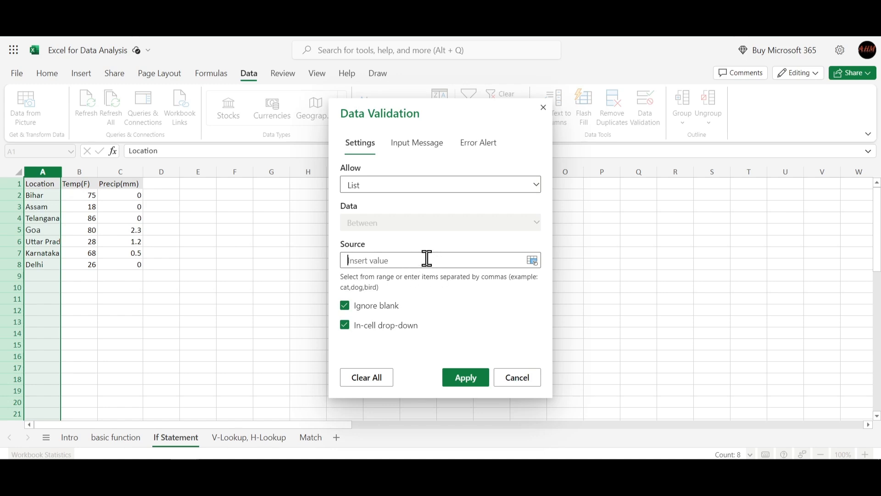
left_click_drag(36, 197, 40, 257)
left_click_drag(372, 260, 397, 260)
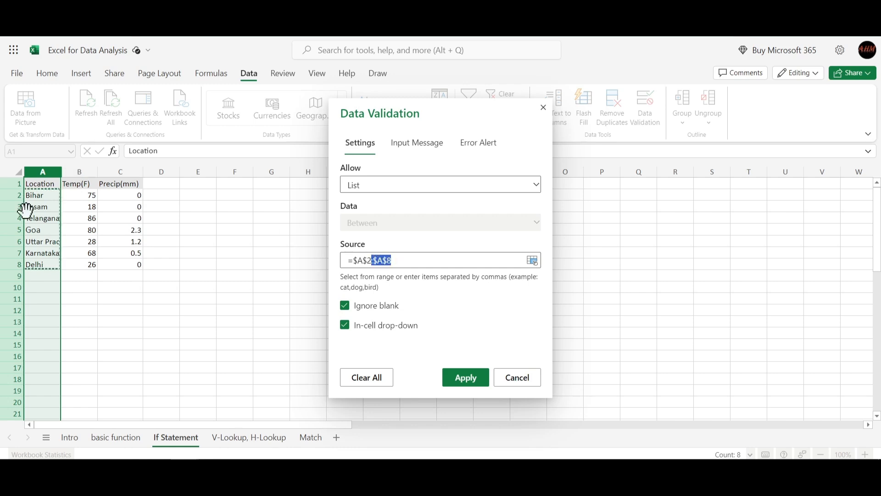
left_click(413, 261)
left_click(475, 378)
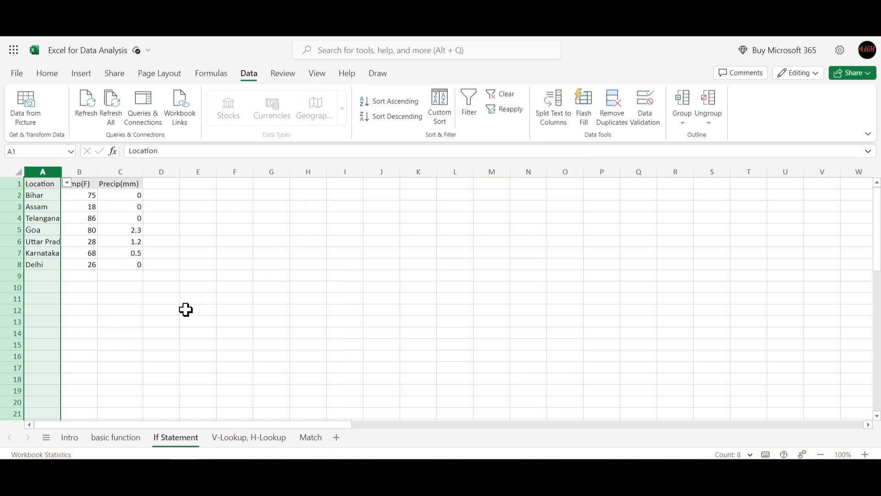
- Open the in-cell drop-down list of cell A9 to examine the allowed locations, and close it without choosing one
left_click(162, 321)
left_click(48, 274)
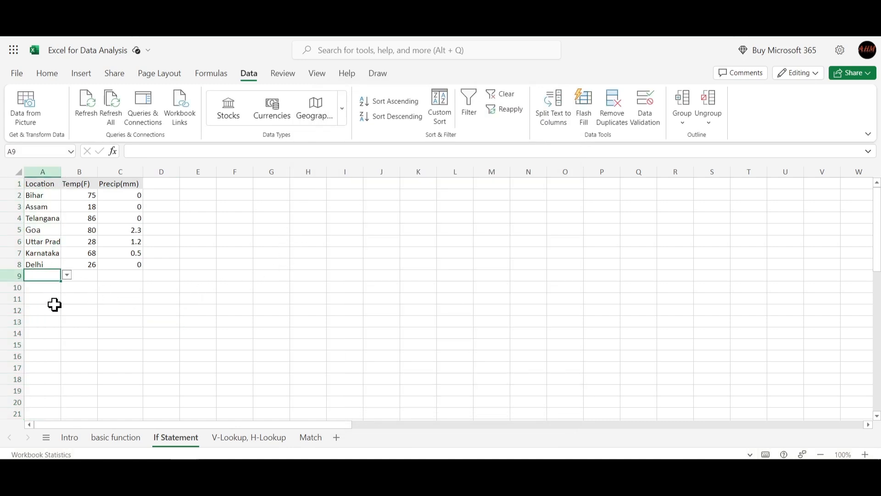
left_click(54, 307)
left_click(48, 275)
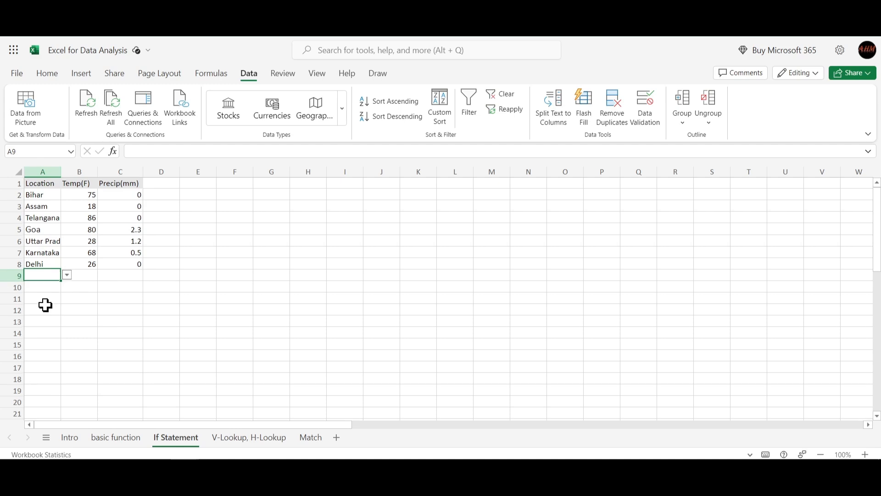
scroll(46, 303, "down", 3)
scroll(48, 288, "up", 3)
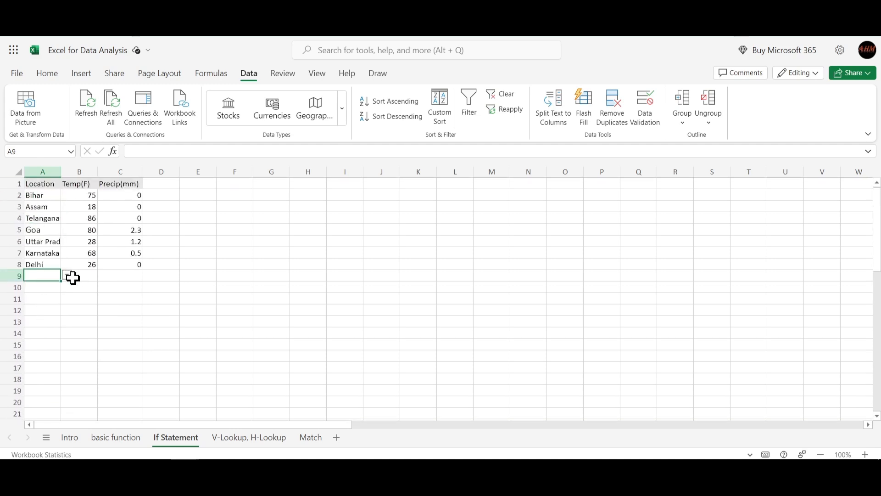
left_click(67, 275)
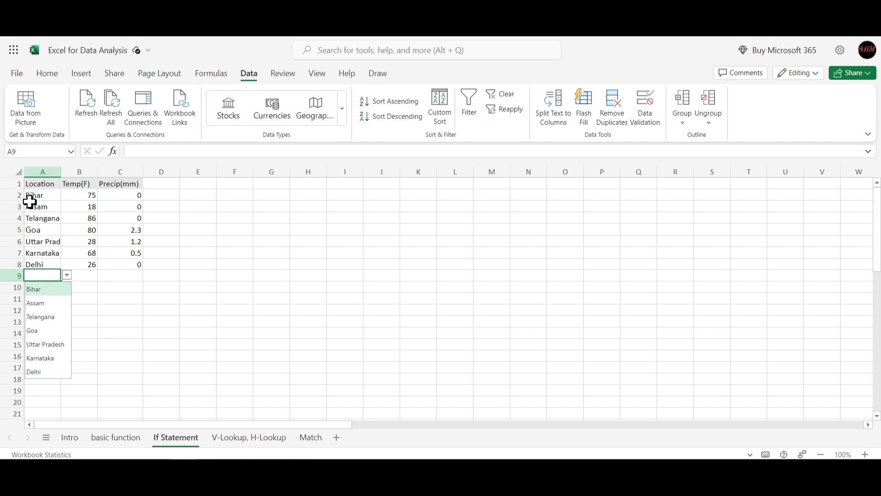
left_click(91, 319)
- Select the existing location names in column A to compare them with the drop-down entries, and clear the selection
left_click_drag(36, 196, 42, 266)
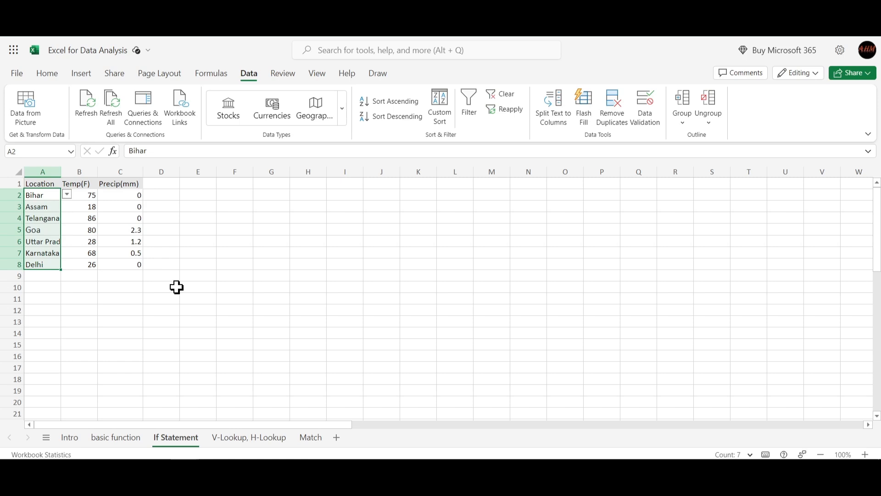
left_click(197, 242)
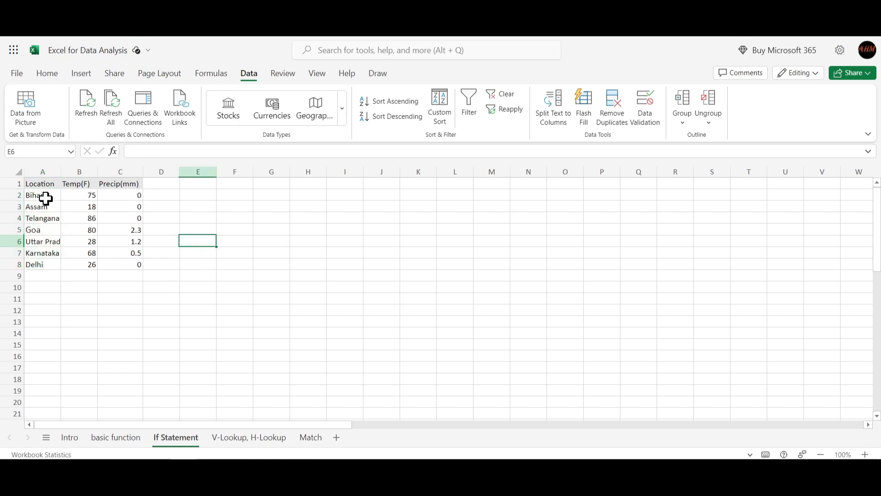
left_click_drag(42, 199, 40, 253)
left_click(197, 206)
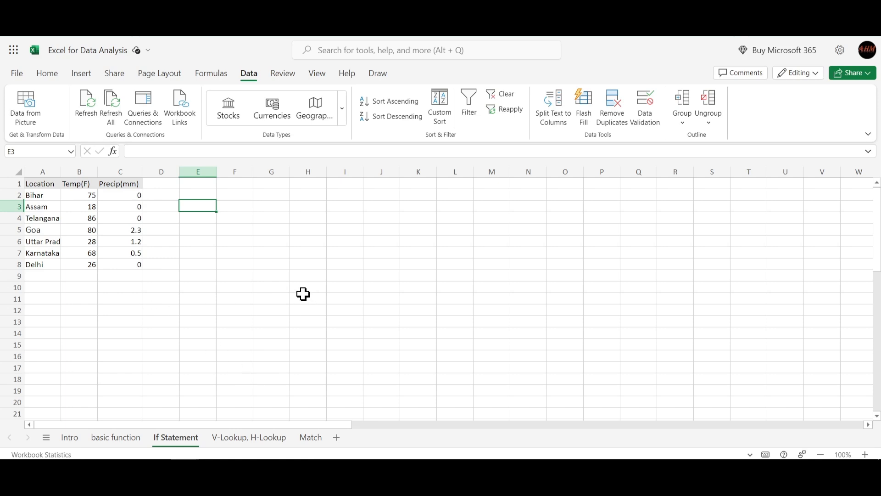
- Try to enter Mumbai in cell A9, cancel the entry, and select the allowed locations in A2:A8
left_click(48, 275)
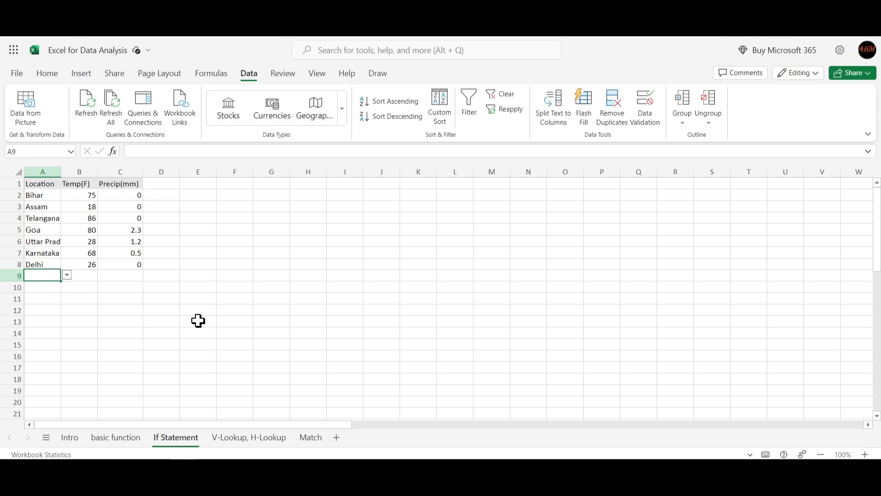
type("Mumbai")
key("Return")
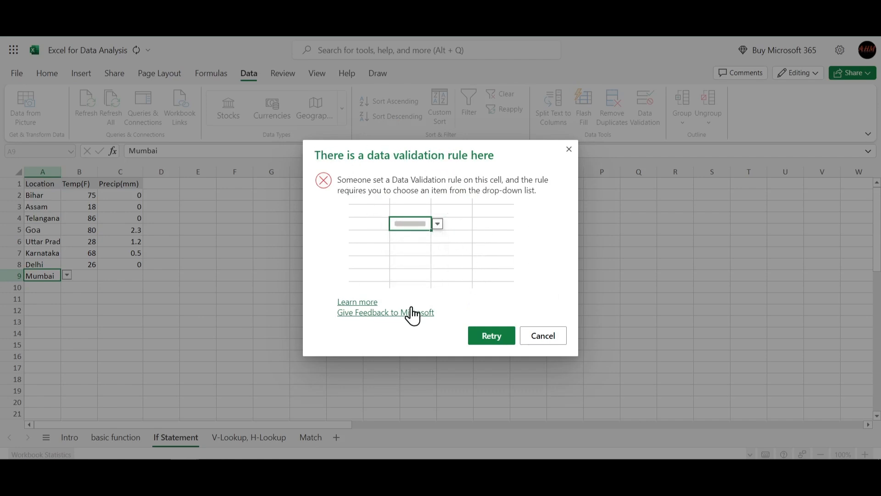
left_click(549, 335)
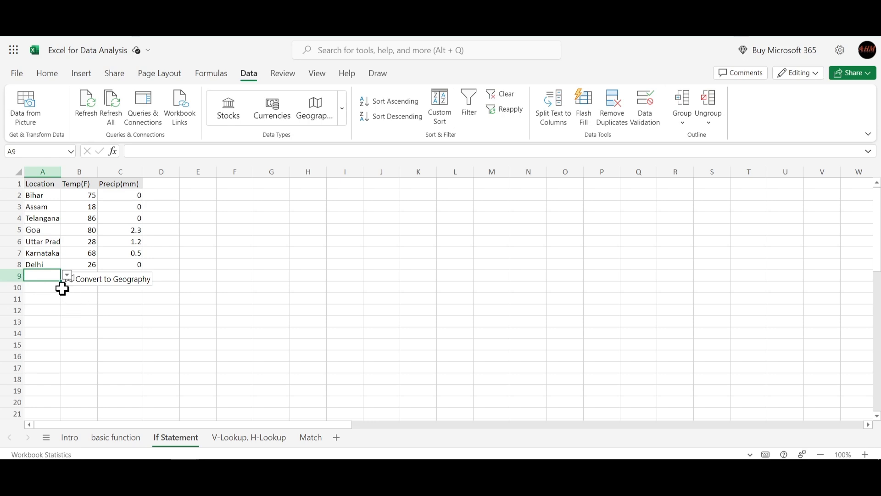
left_click_drag(35, 197, 36, 266)
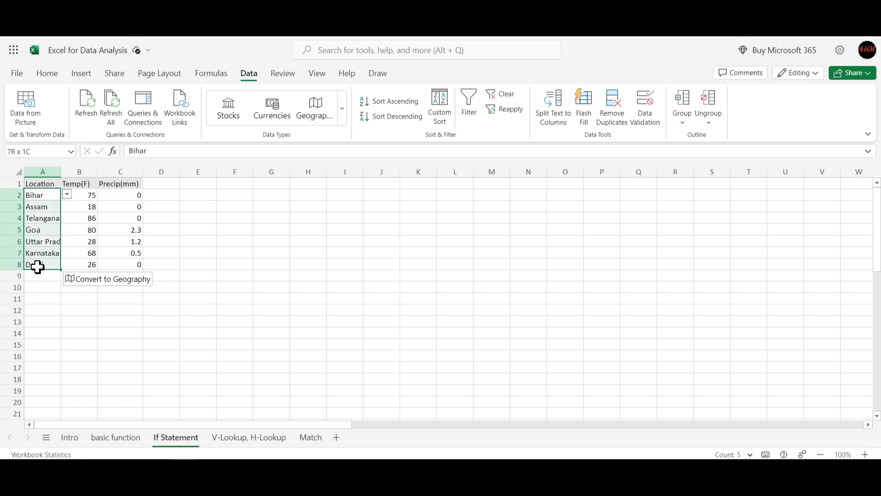
left_click(256, 299)
- Set the validation error alert of cell A9 to Warning, with the title "Stop!" and the message "You can not insert thsi data here."
left_click(34, 275)
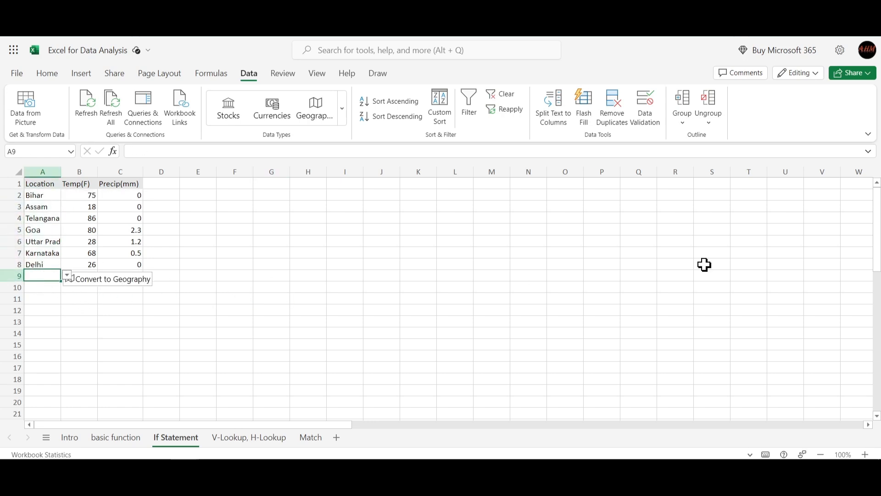
left_click(646, 110)
left_click(470, 145)
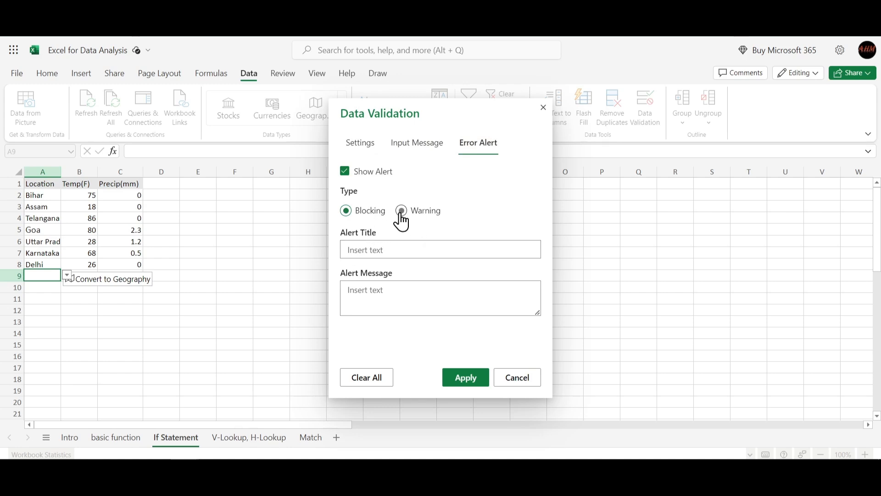
left_click(405, 254)
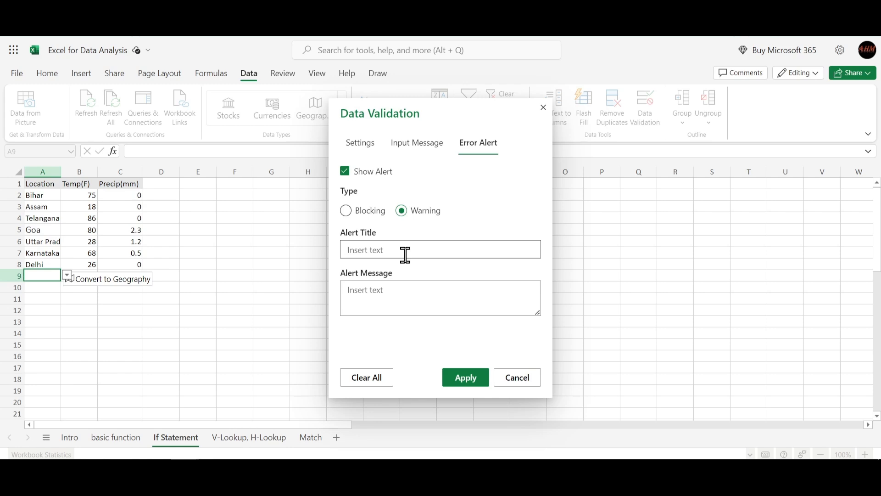
type("Stop")
left_click(399, 293)
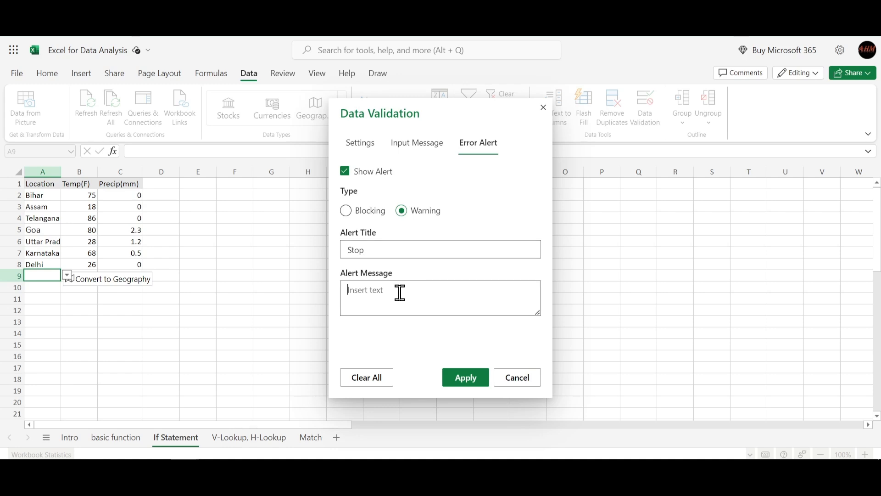
left_click(411, 252)
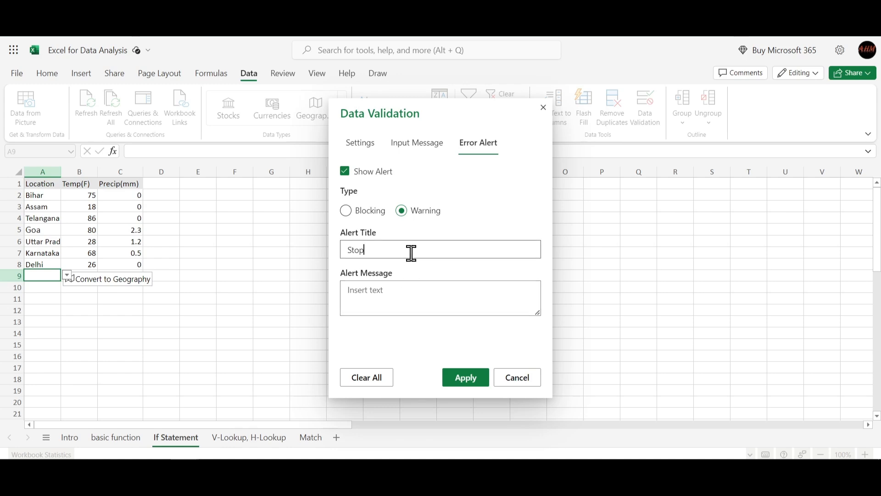
left_click(404, 289)
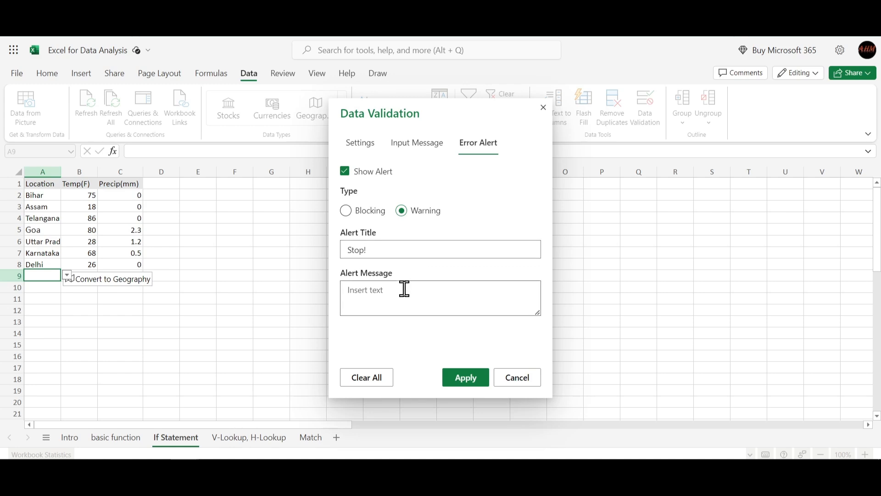
type("Y")
left_click(464, 380)
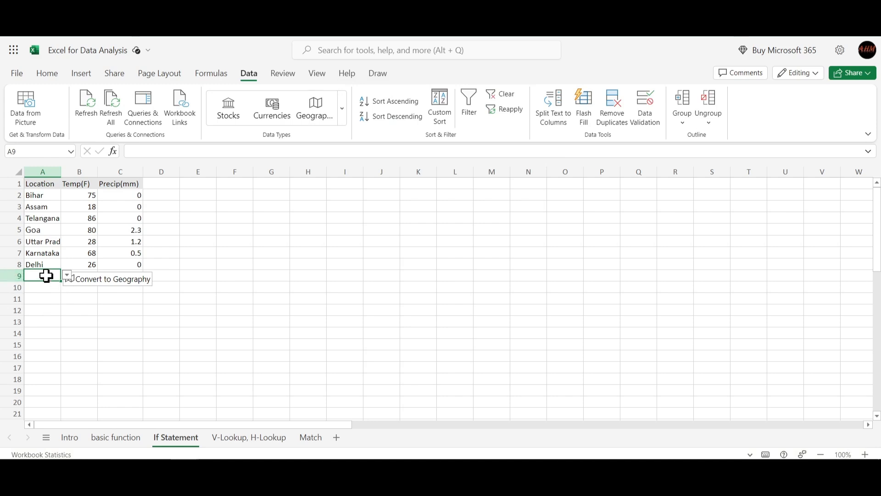
- Enter abc in cell A9 to test the validation warning, declining to continue on the first attempt and accepting the value on the second
type("ab")
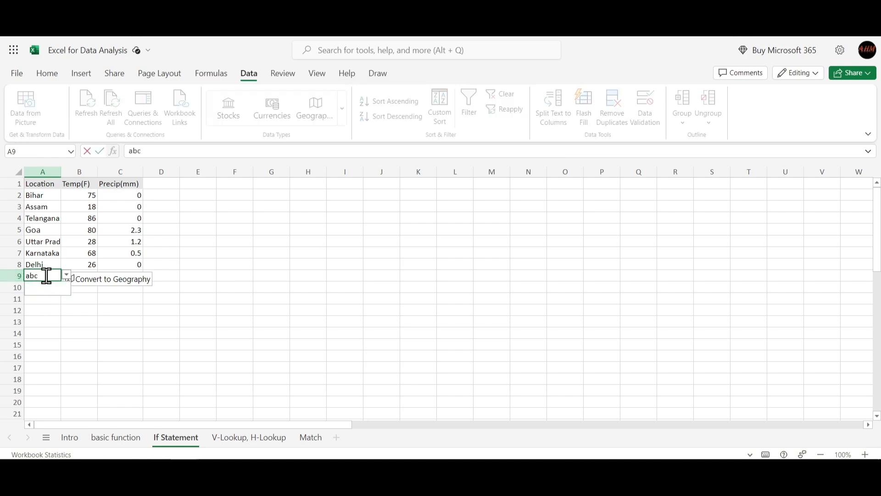
type("c")
key("Return")
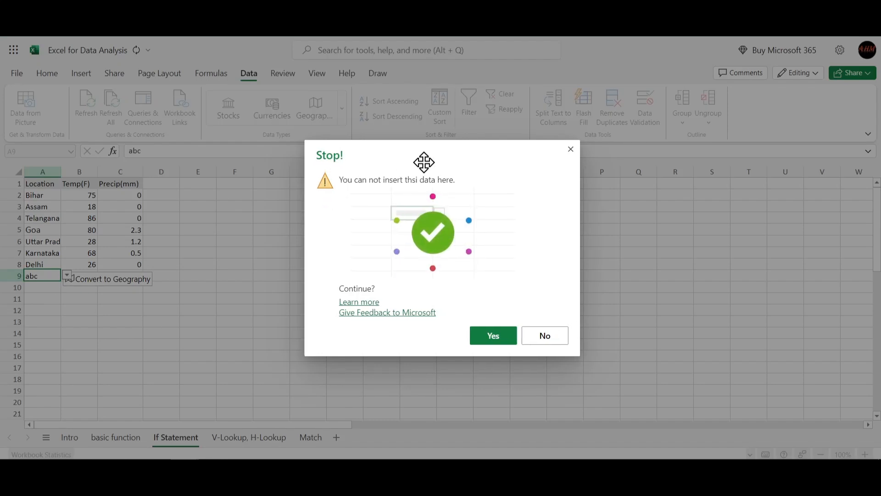
left_click_drag(422, 161, 407, 144)
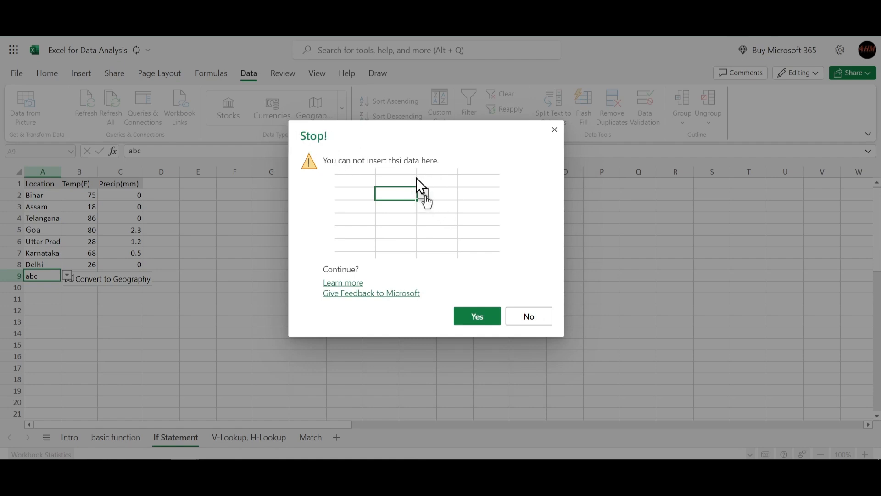
left_click(528, 314)
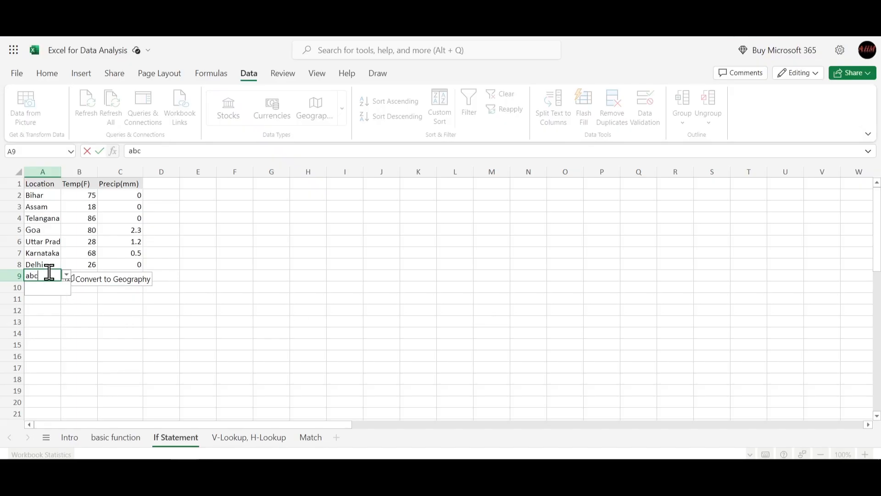
key("Return")
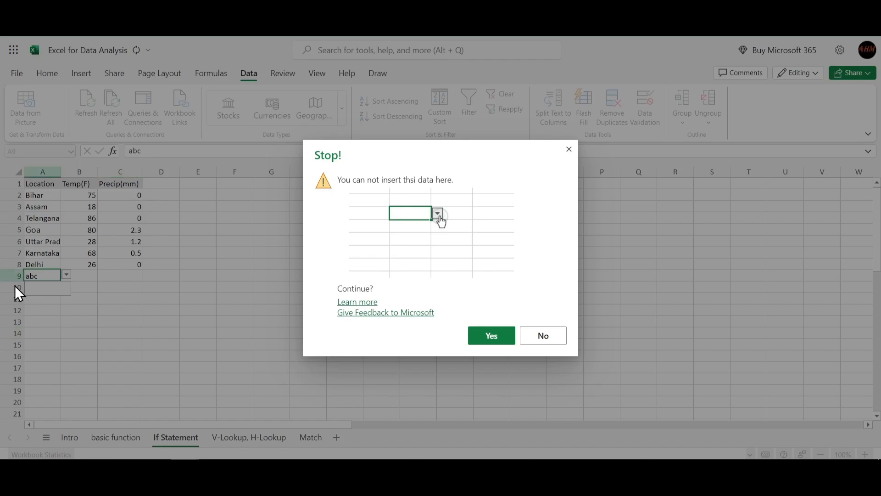
left_click(494, 335)
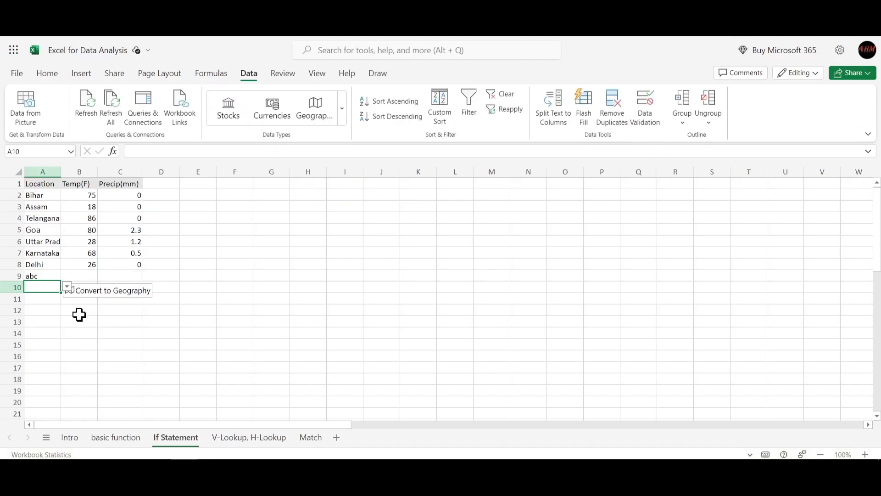
- Delete the abc entry from cell A9 and leave the cell empty
double_click(45, 275)
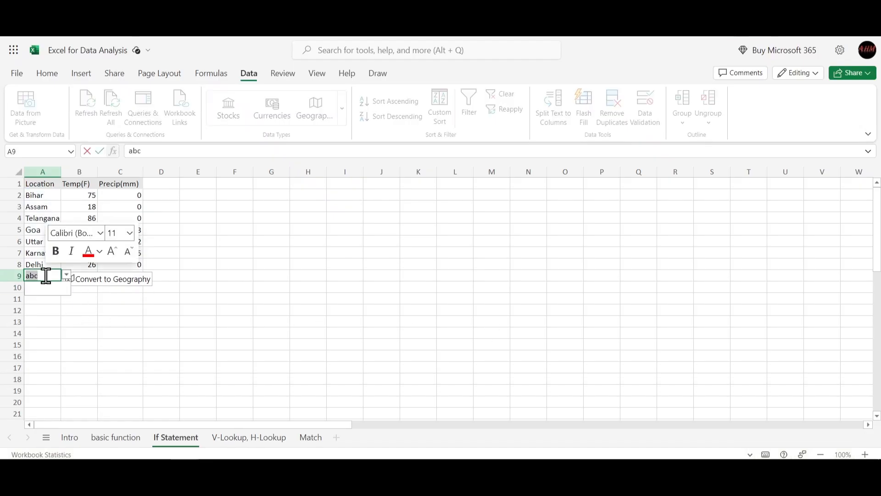
key("BackSpace")
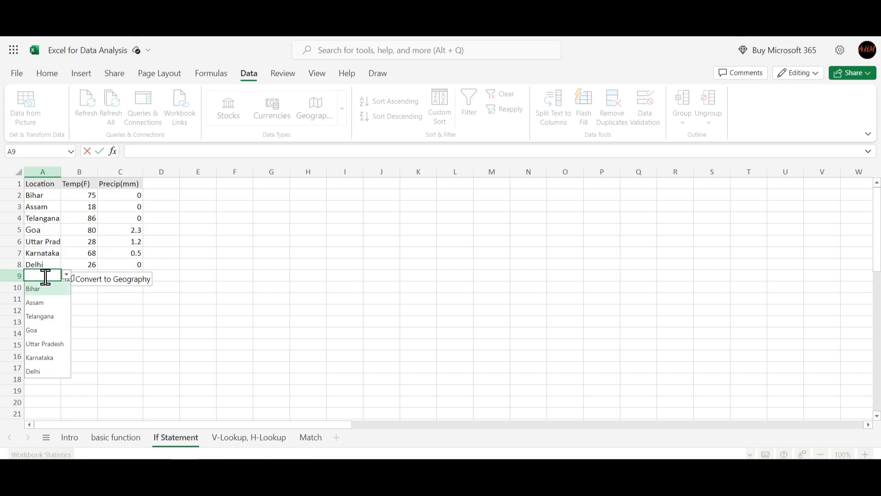
left_click(478, 309)
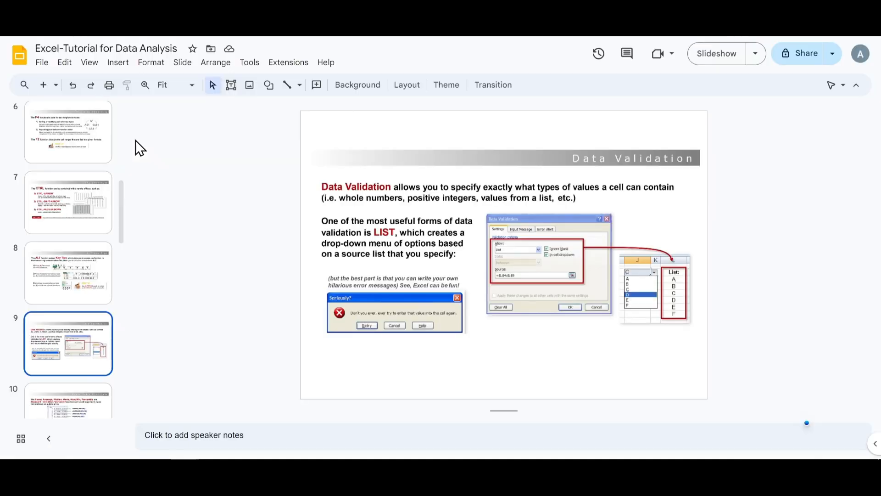
- View slide 10 on the statistical functions in the Google Slides presentation, and open the basic function sheet of the Excel workbook
scroll(47, 310, "down", 3)
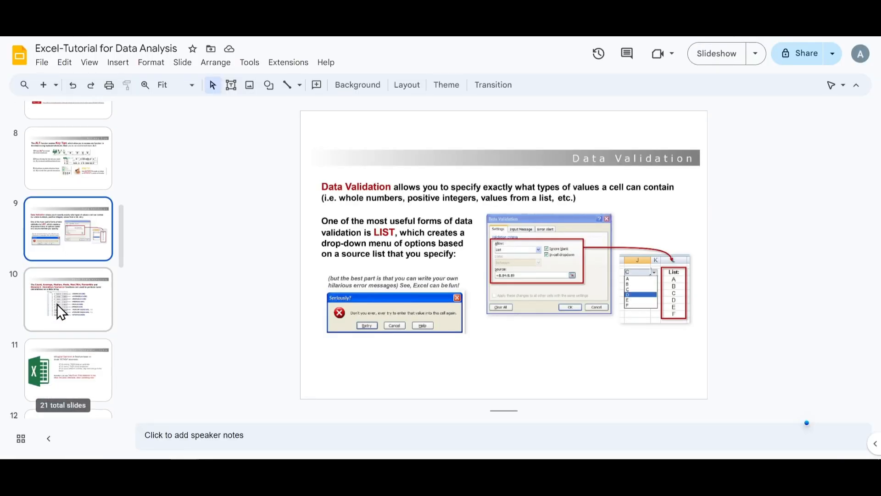
left_click(57, 304)
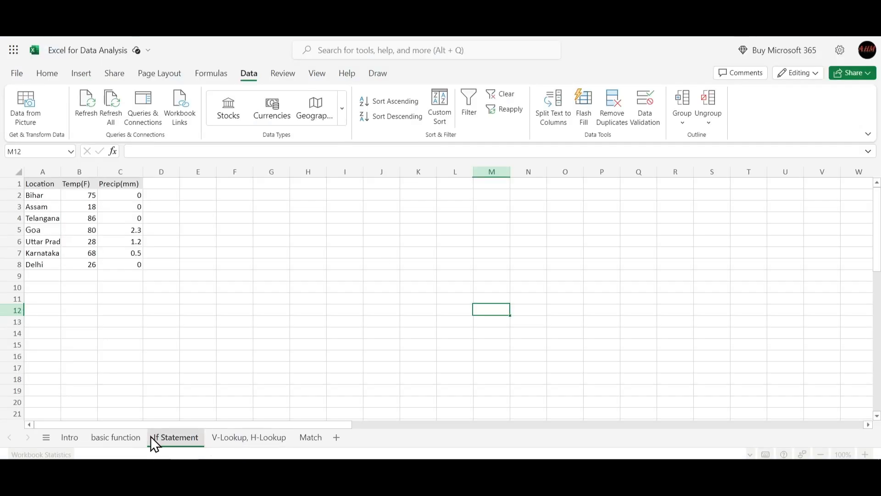
left_click(132, 439)
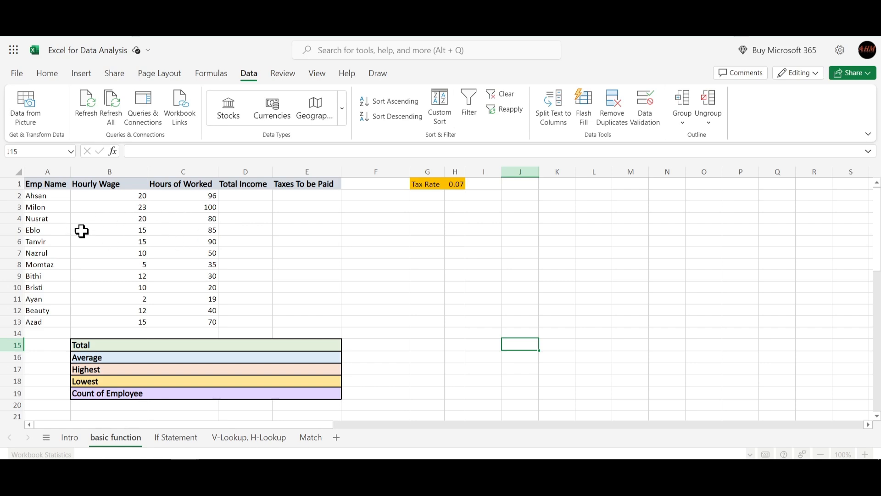
- Examine the summary block B15:E19 below the employee table, from Total to Count of Employee
left_click_drag(97, 346, 321, 382)
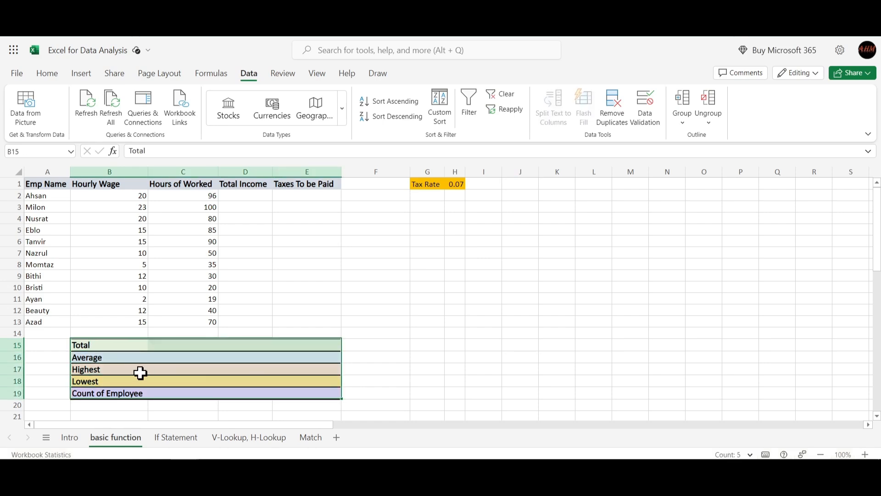
left_click(105, 367)
left_click(92, 347)
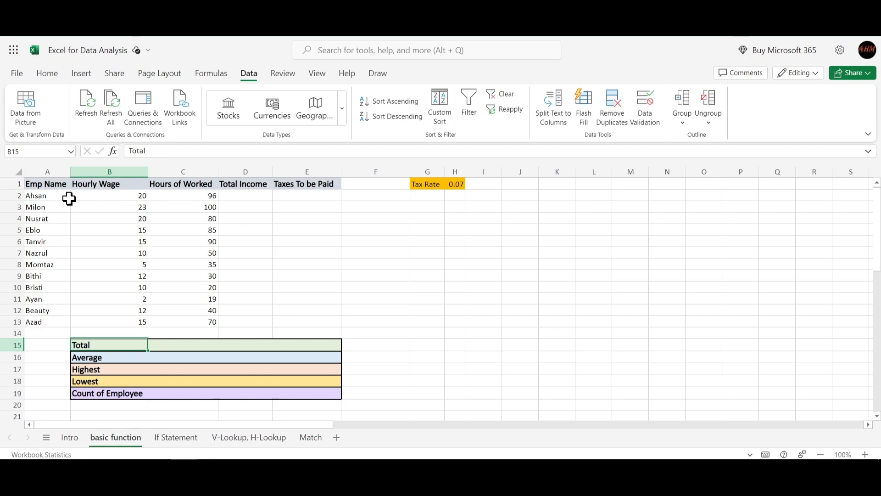
- Examine the Hourly Wage and Hours of Worked headers, the empty Total Income and Taxes To be Paid columns, and the Tax Rate cells
left_click(122, 185)
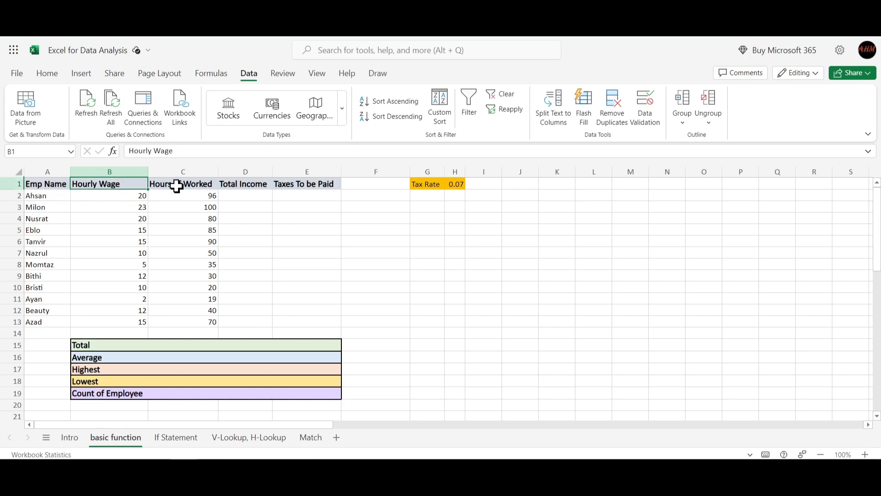
left_click(186, 184)
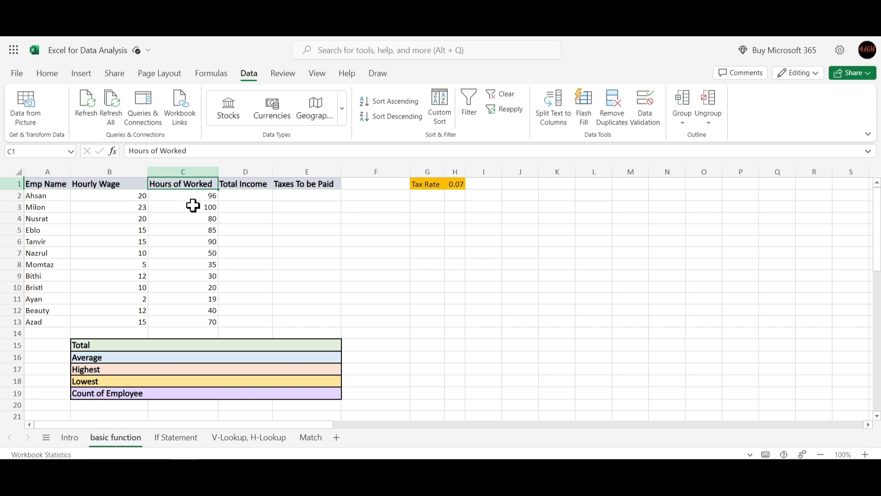
left_click(242, 195)
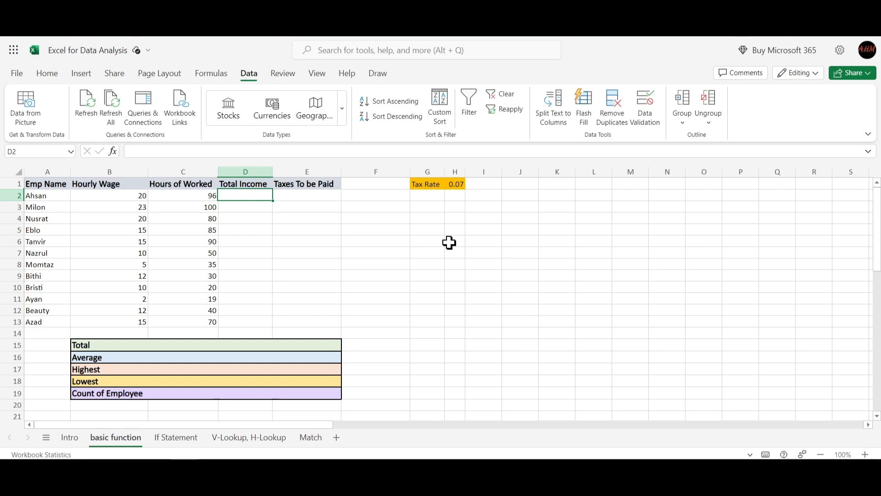
left_click_drag(258, 193, 260, 316)
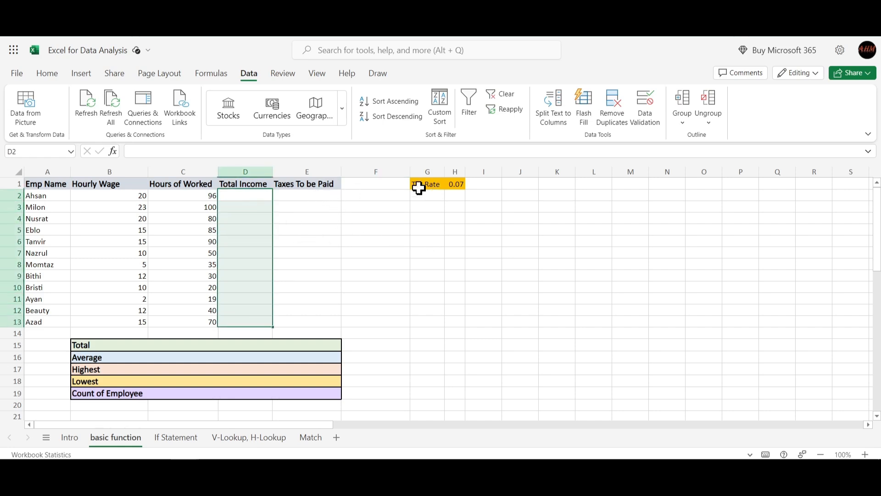
left_click(437, 184)
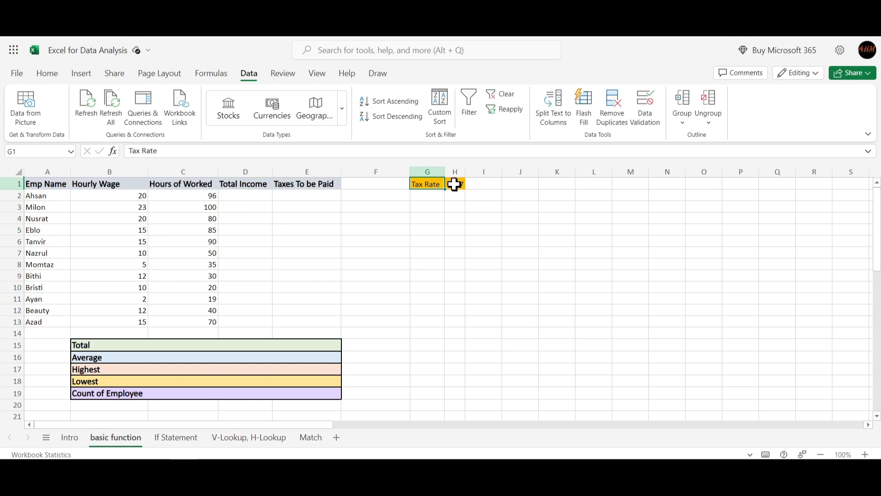
left_click(457, 184)
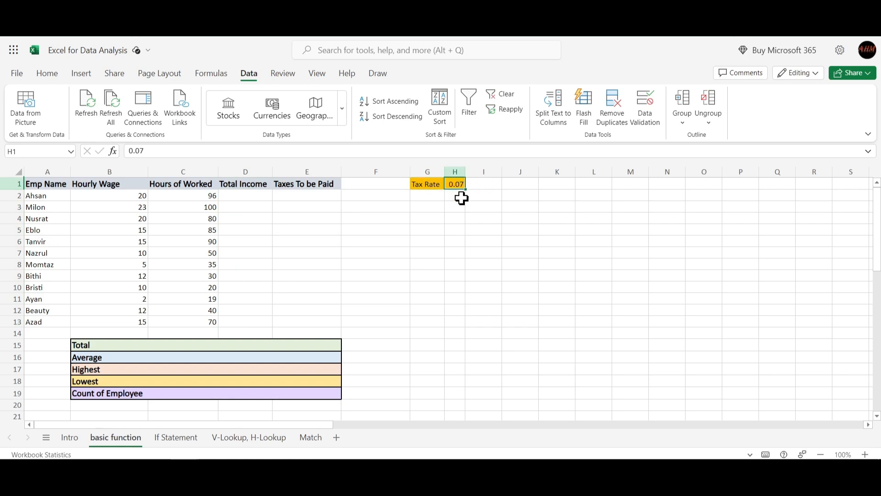
left_click(318, 198)
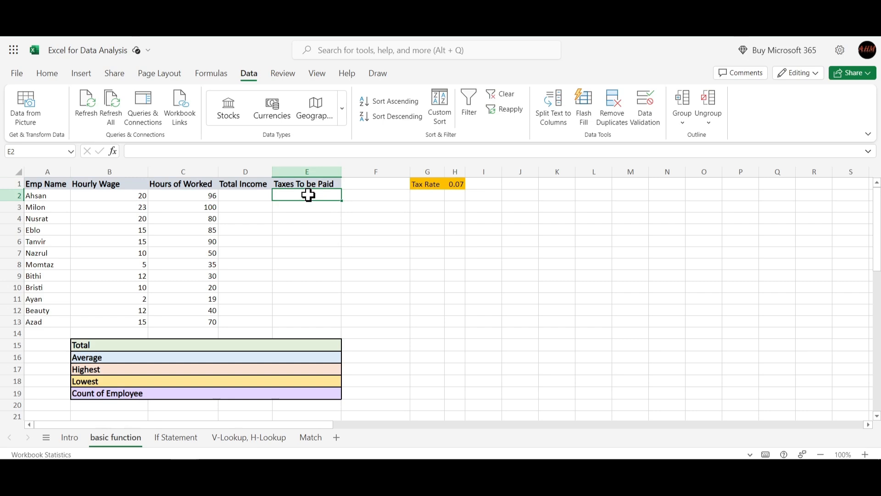
left_click_drag(308, 198, 314, 316)
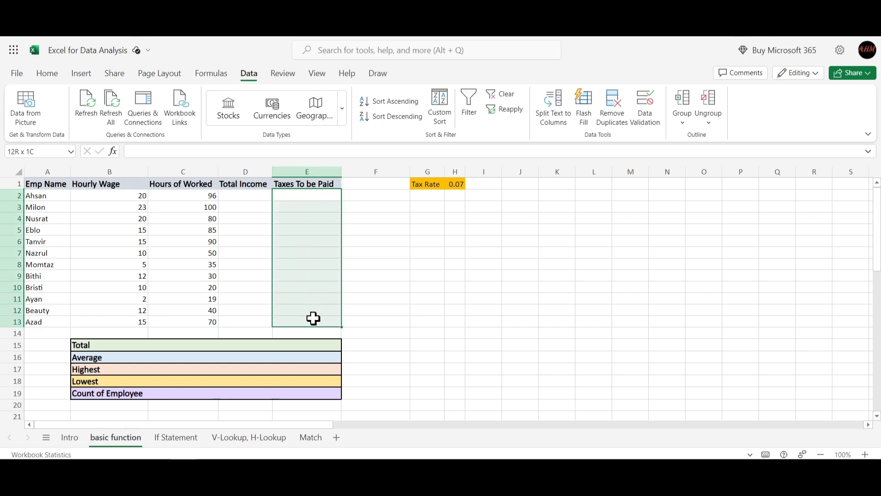
- Go through the summary labels in B15:B19, looking at Total, Average, Highest and Lowest individually
left_click(116, 345)
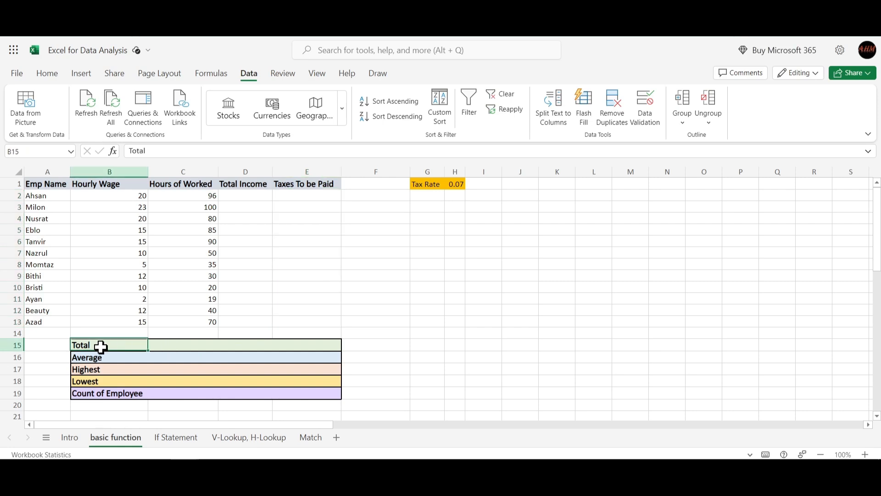
left_click_drag(101, 347, 109, 391)
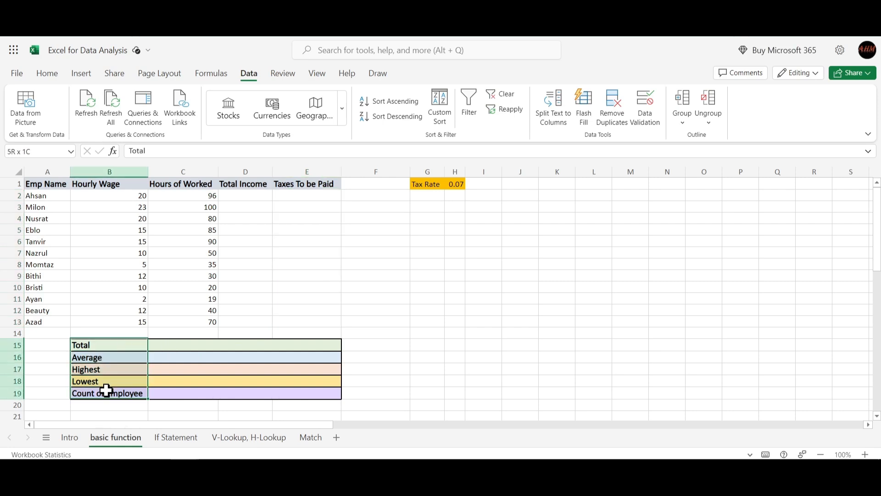
left_click(170, 348)
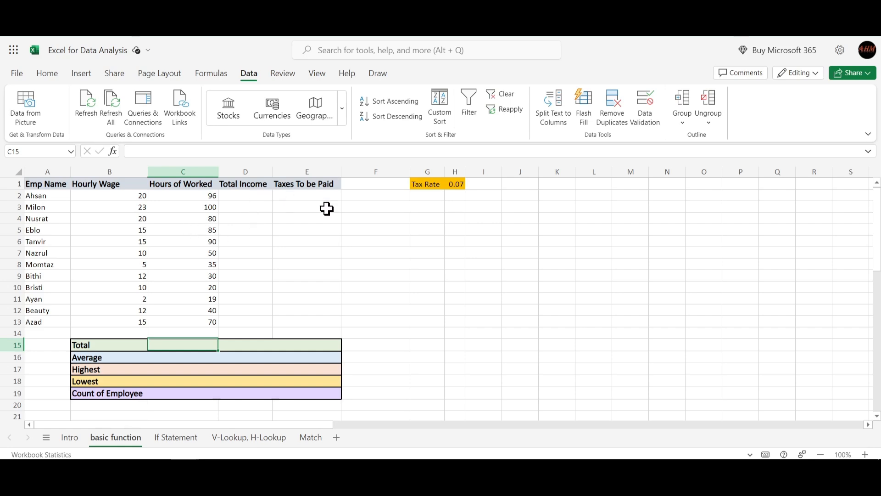
left_click(88, 361)
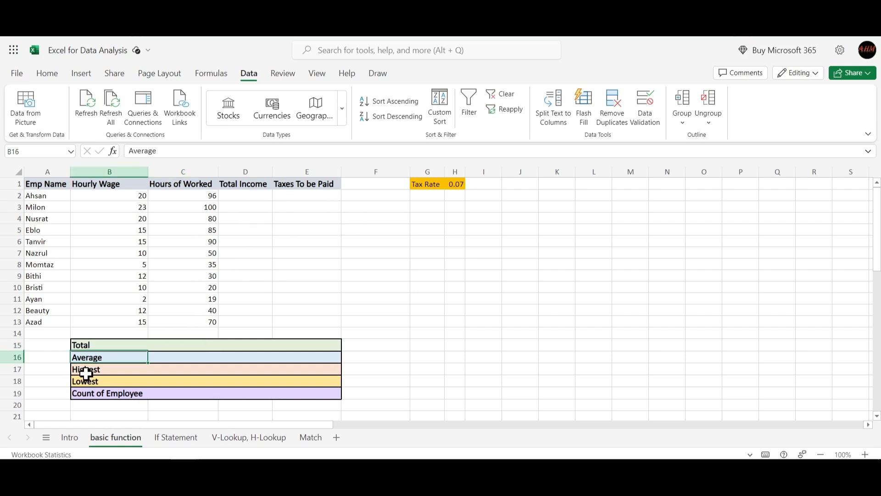
left_click(91, 369)
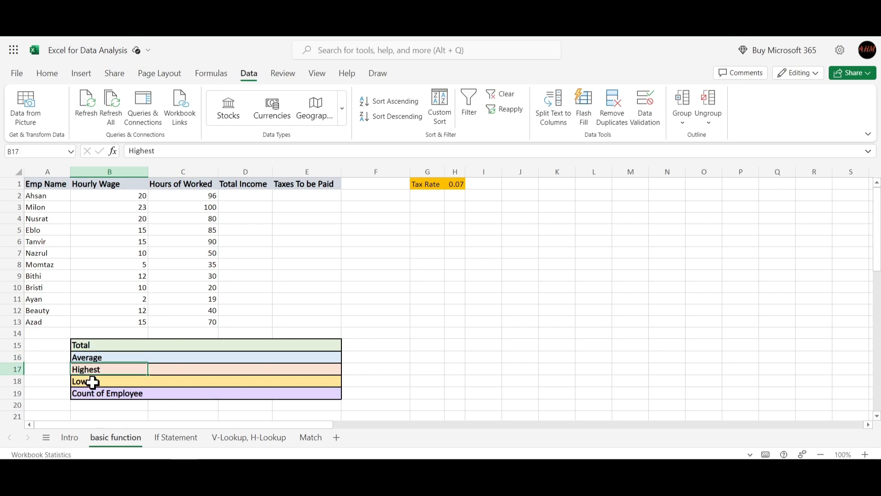
left_click(91, 381)
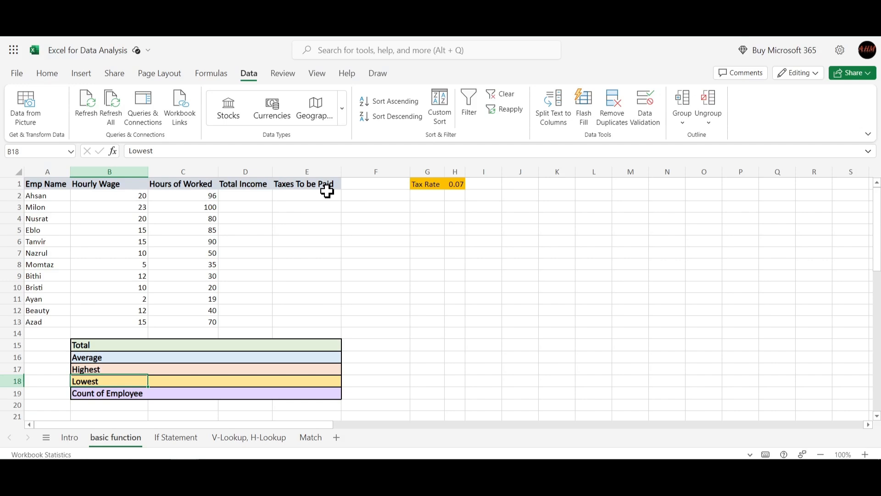
- Calculate the first employee's total income in D2 with the typed-number formula =20*96
left_click(249, 197)
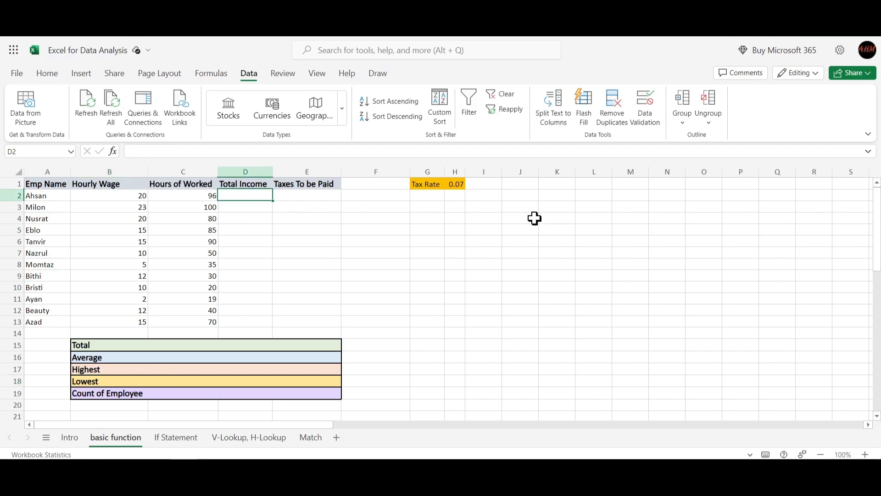
left_click(35, 197)
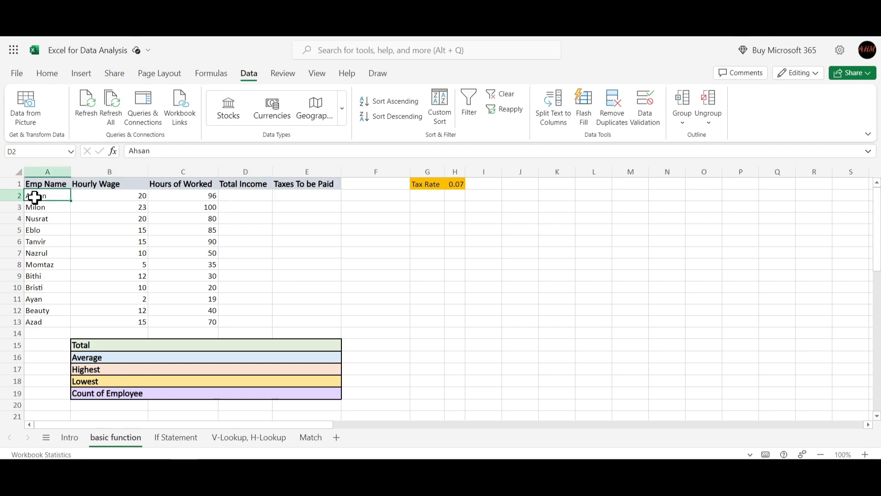
left_click(243, 195)
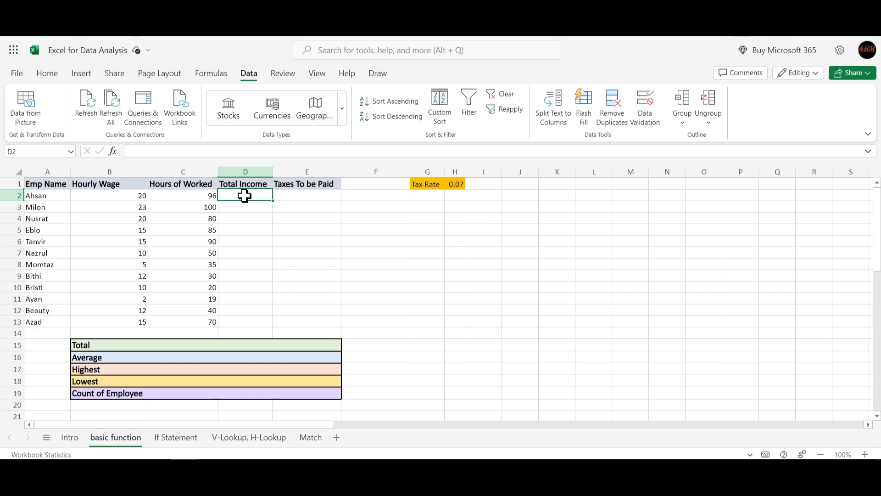
type("=")
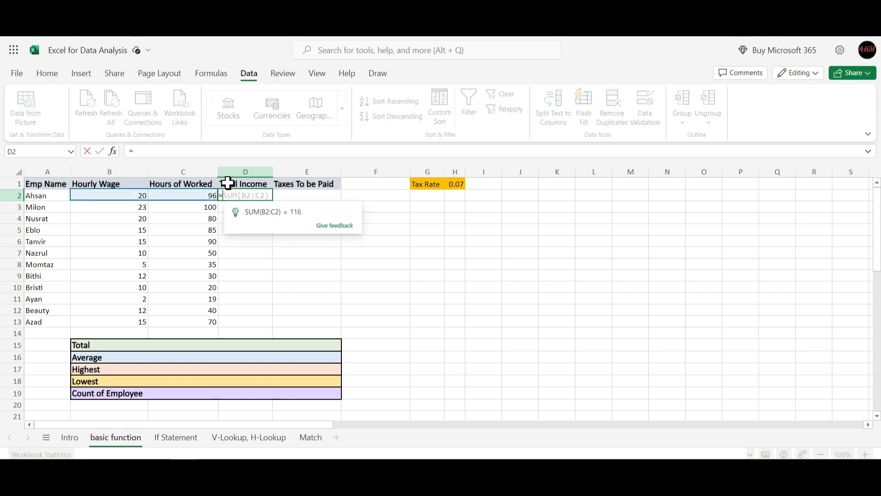
left_click(220, 151)
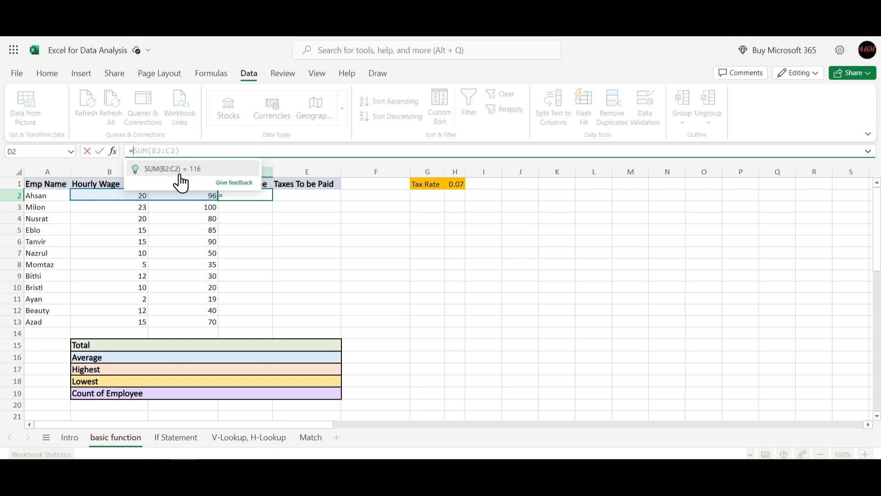
left_click(296, 233)
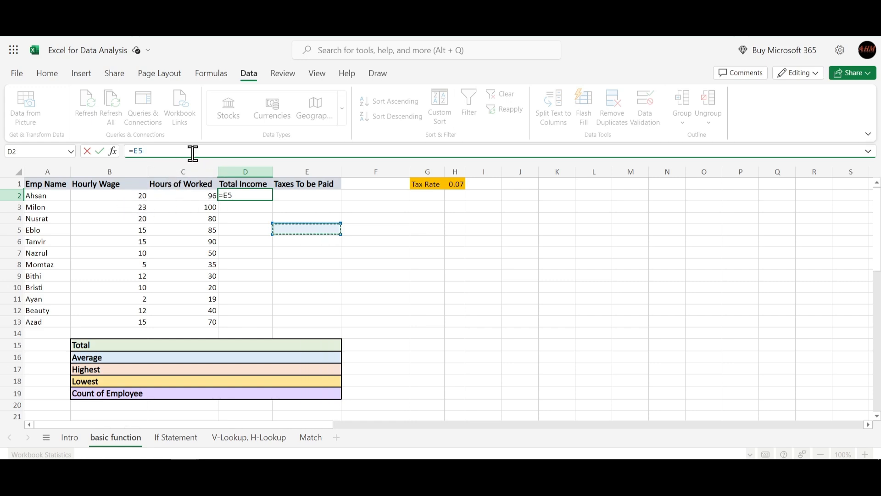
key("BackSpace")
key("BackSpace")
type("20")
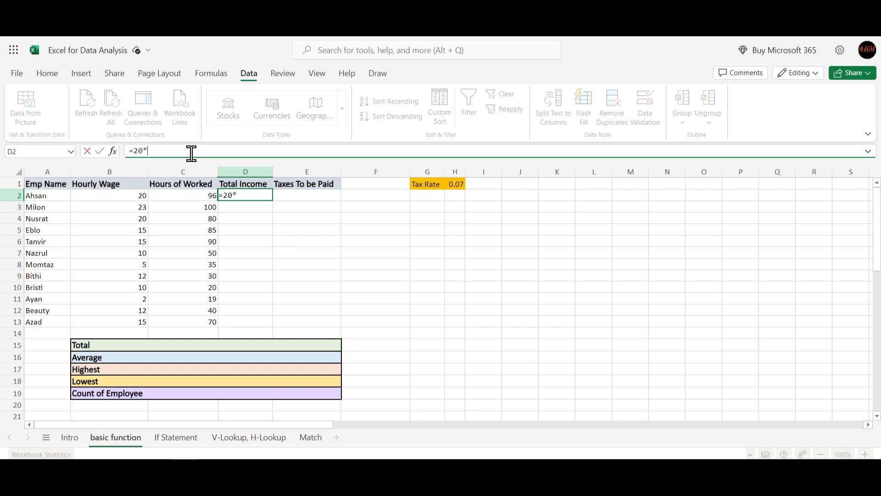
type("*96")
key("Return")
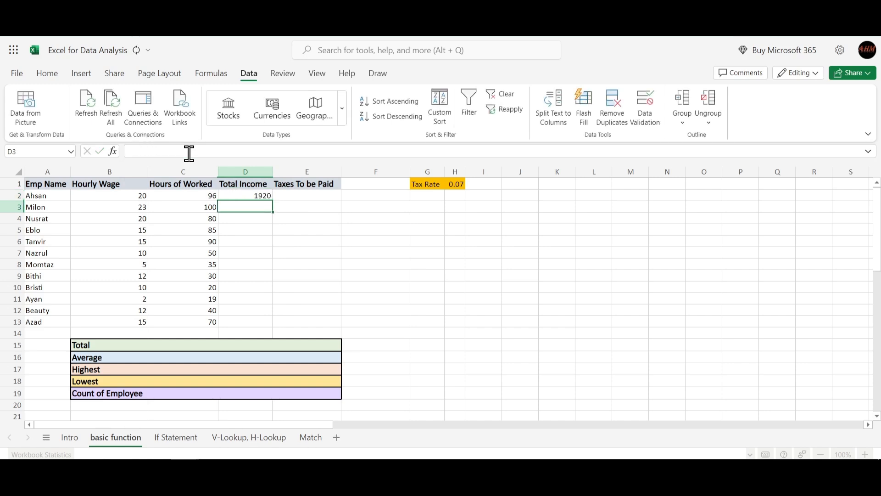
- Replace the typed numbers in D2 with cell references, multiplying hourly wage by hours worked as =B2*C2
left_click(246, 197)
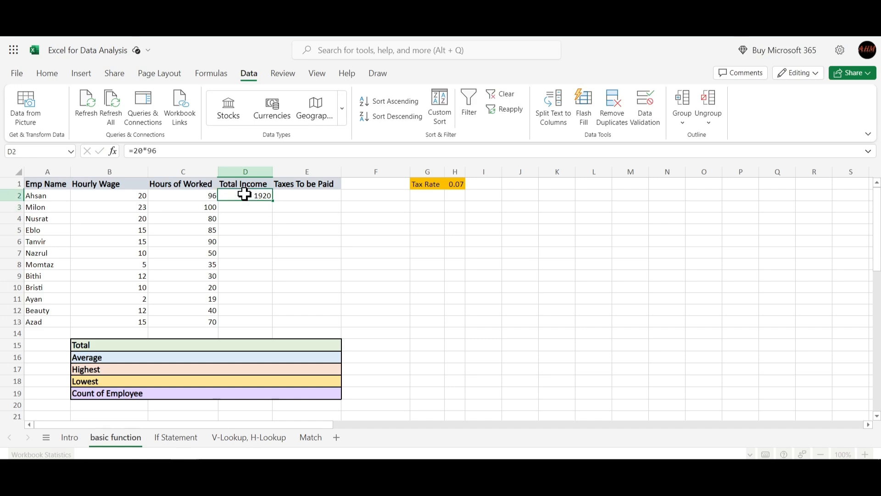
left_click(44, 196)
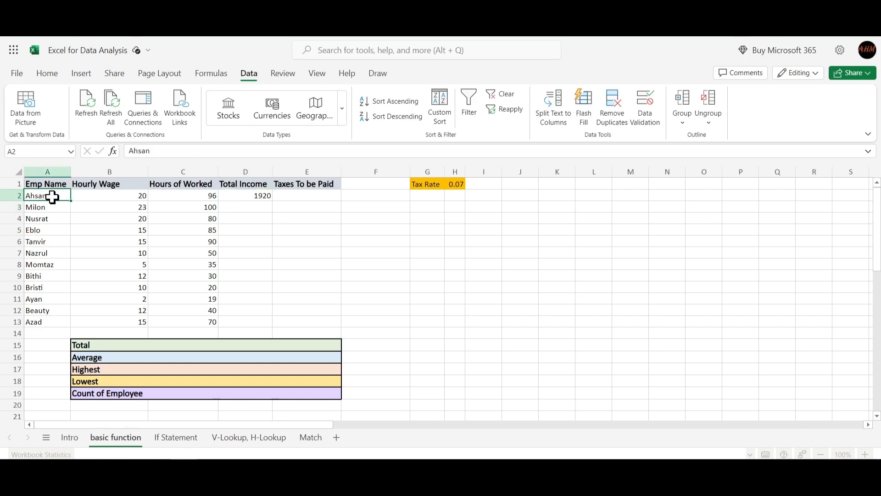
left_click(235, 196)
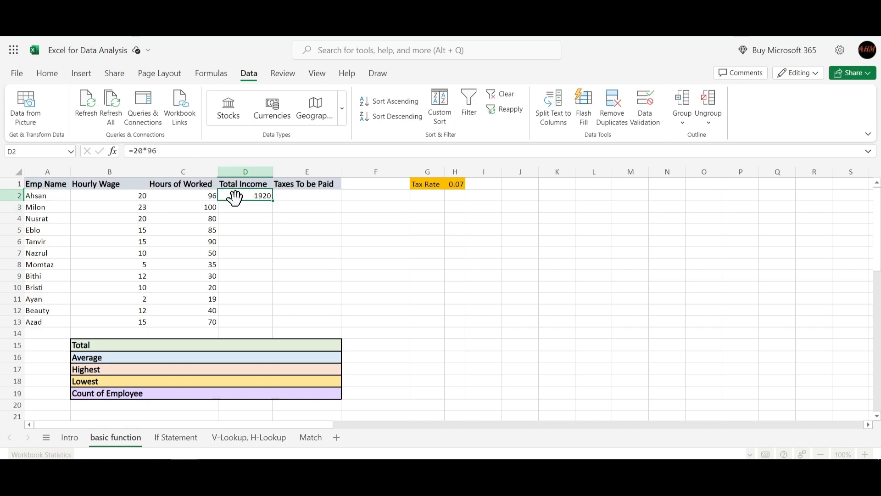
left_click(164, 150)
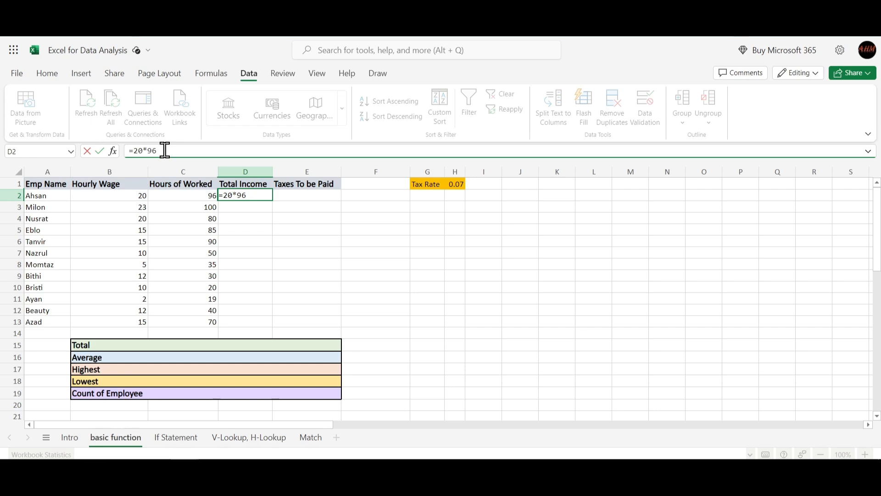
key("BackSpace")
key("BackSpace")
key("BackSpace")
key("BackSpace")
left_click(118, 198)
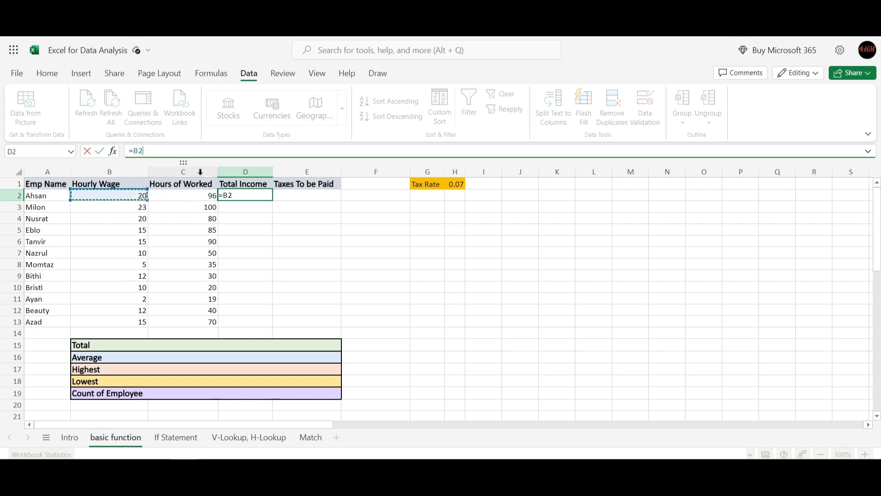
type("*")
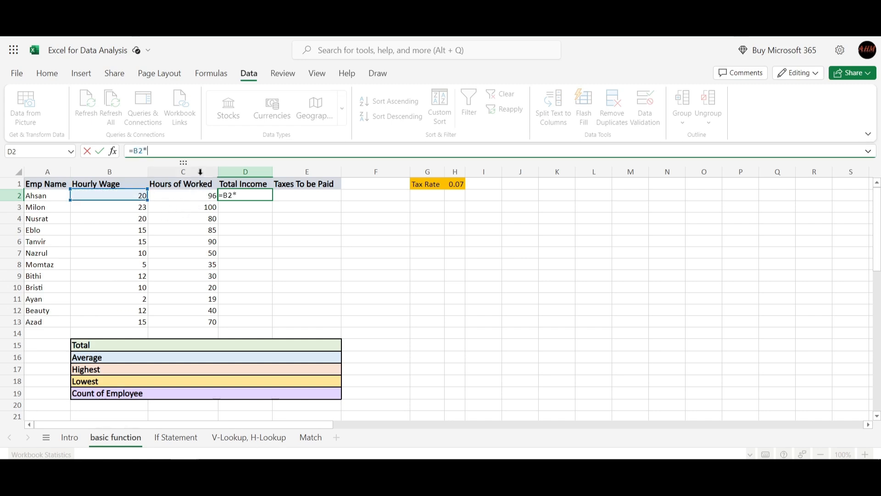
left_click(174, 196)
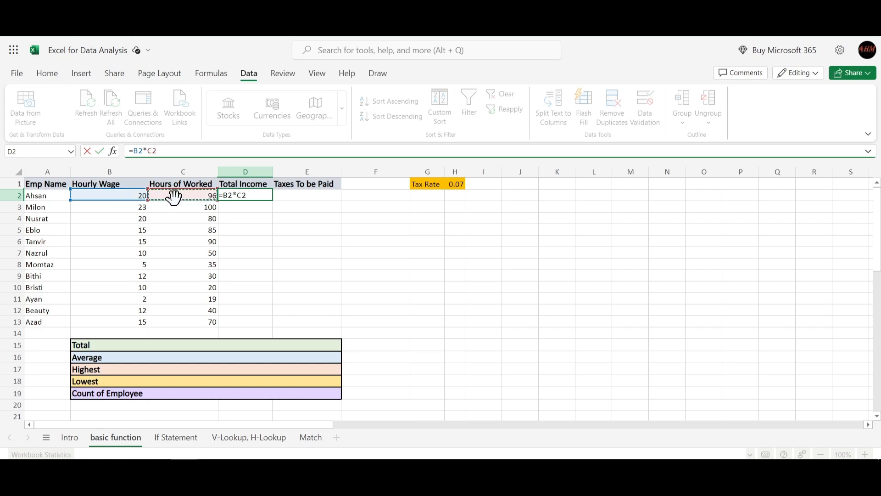
key("Return")
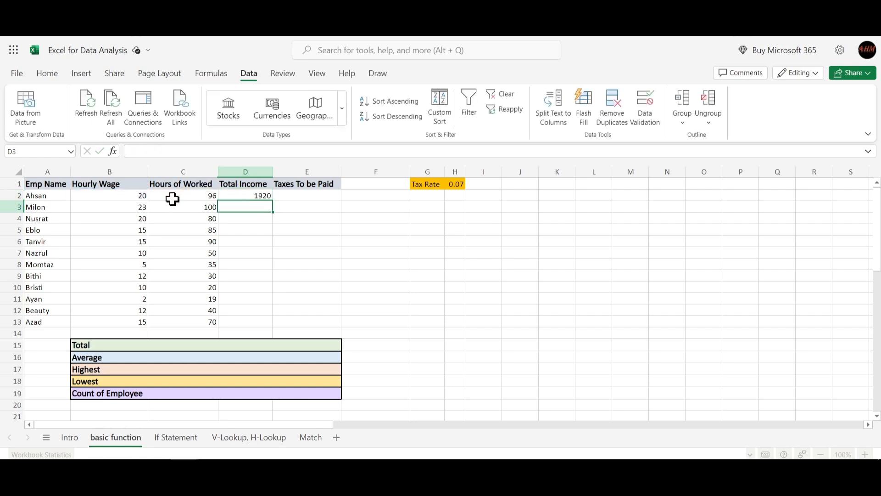
- Fill the total income formula from D2 down through D13 for all employees
left_click(246, 196)
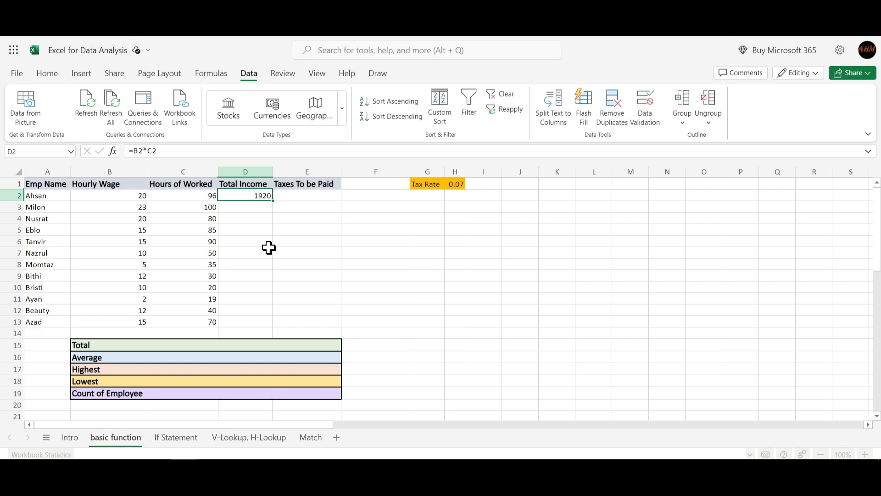
left_click(282, 204)
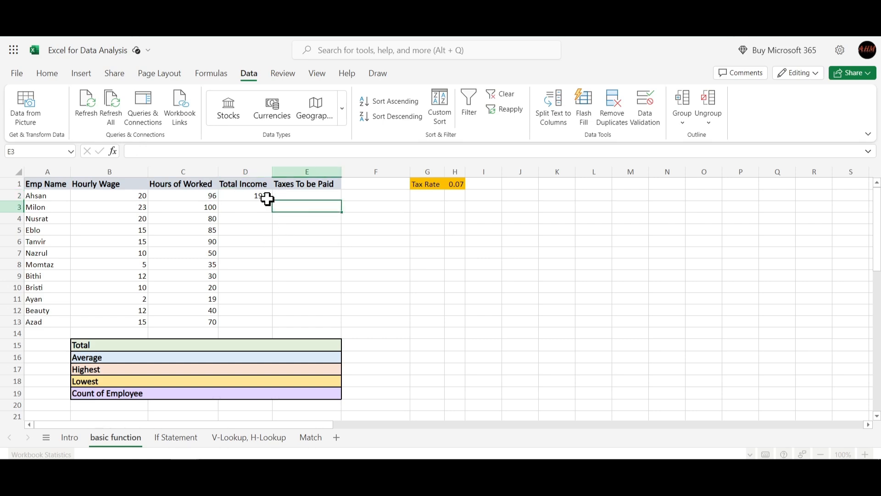
left_click(265, 197)
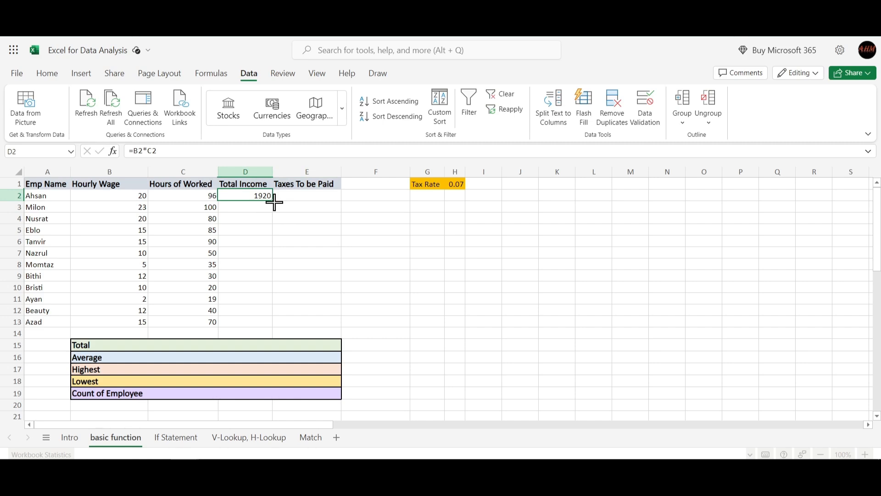
mouse_move(275, 200)
left_mouse_down()
mouse_move(293, 291)
mouse_move(286, 320)
left_mouse_up()
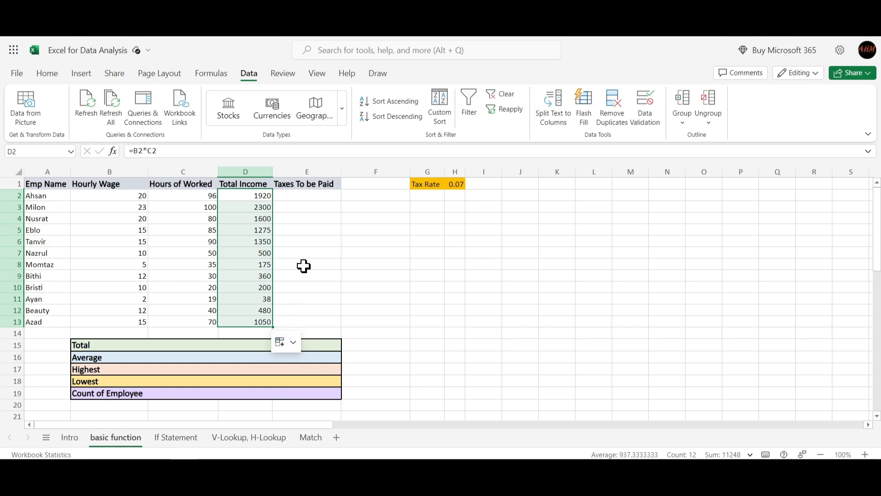
left_click(296, 344)
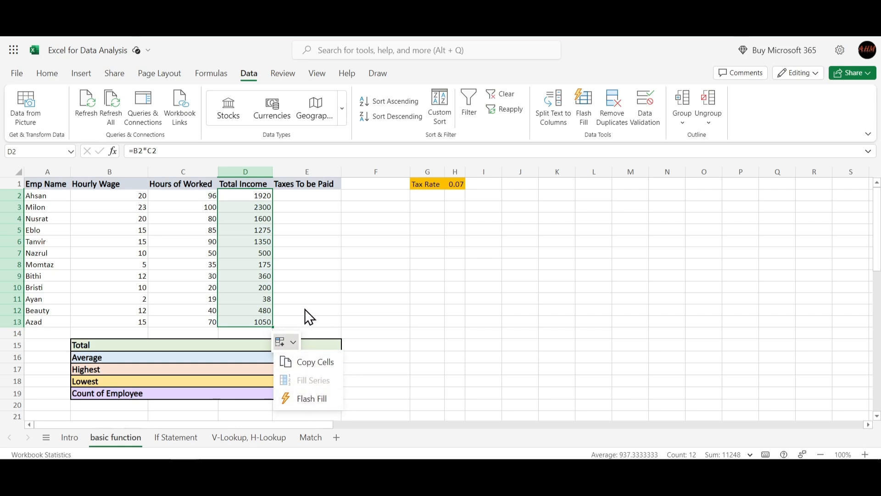
key("Escape")
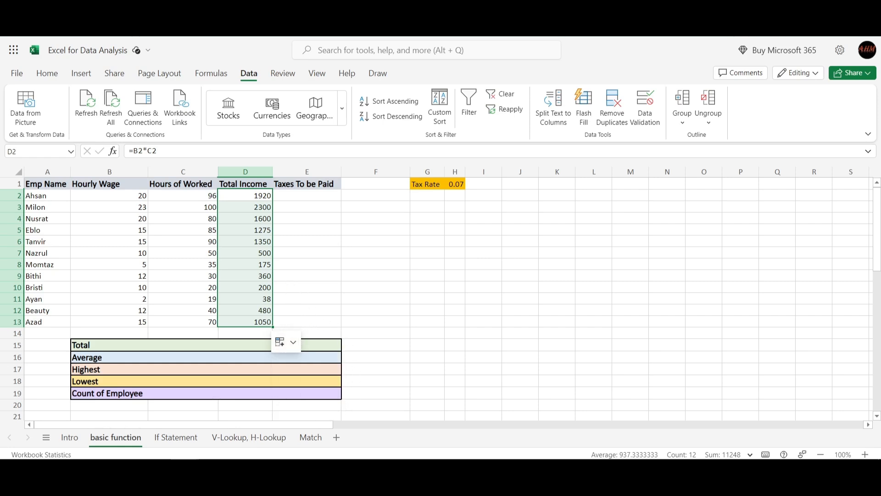
- Compare the Total Income formulas in D2 and D3 to examine how their row references relate to each employee's row
left_click(291, 250)
left_click(248, 209)
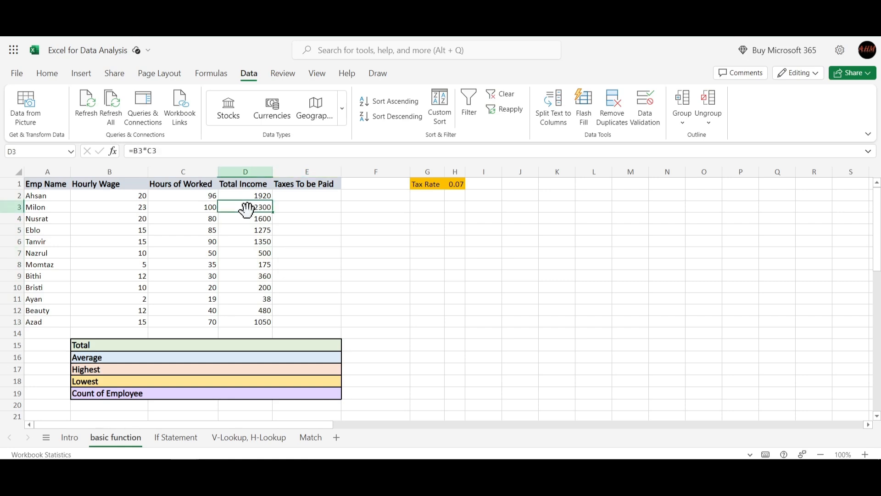
left_click(254, 196)
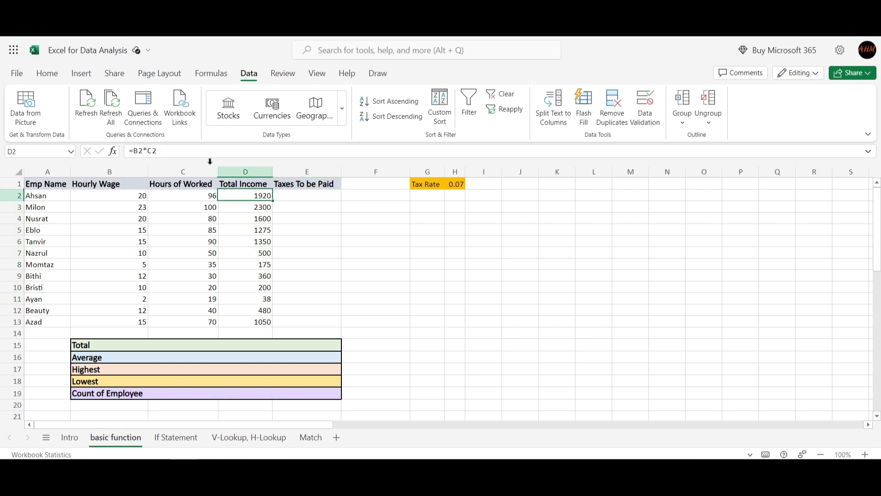
left_click_drag(246, 207, 248, 310)
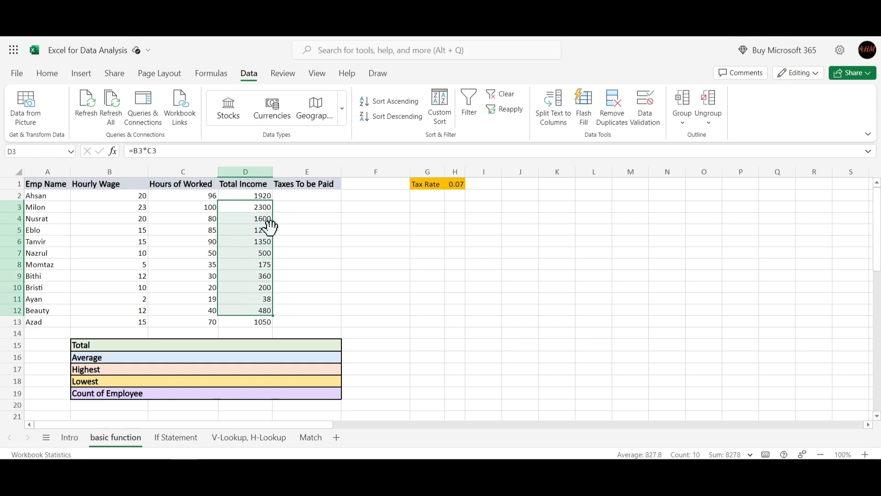
left_click_drag(261, 215, 251, 207)
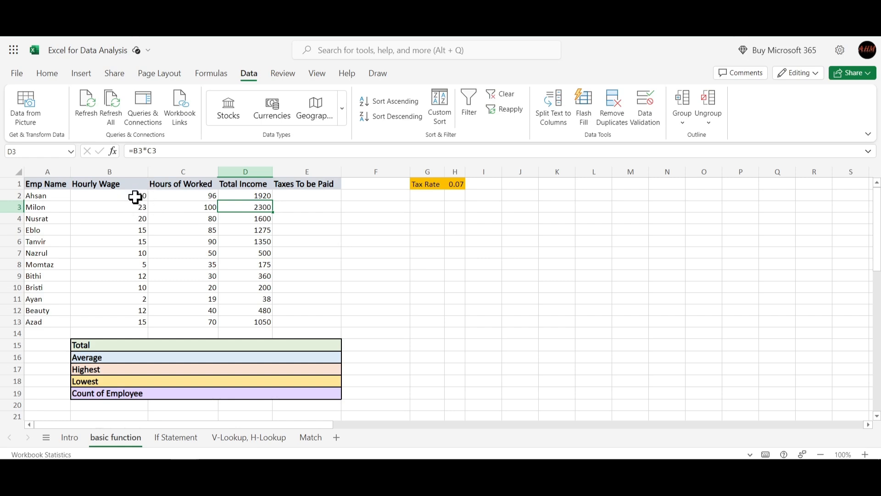
left_click(242, 198)
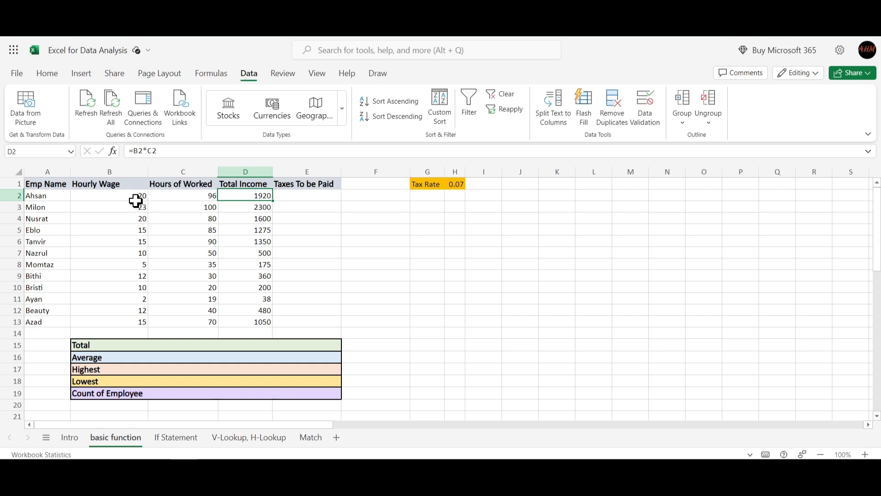
left_click(247, 206)
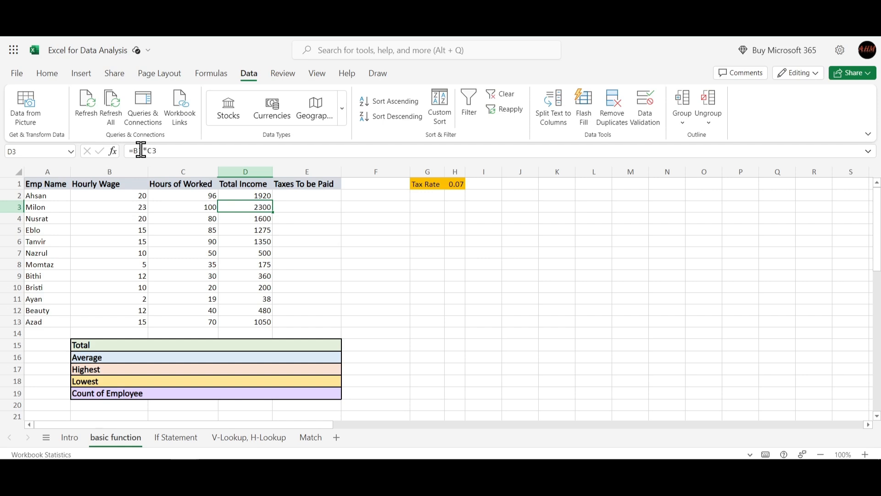
left_click_drag(136, 150, 157, 151)
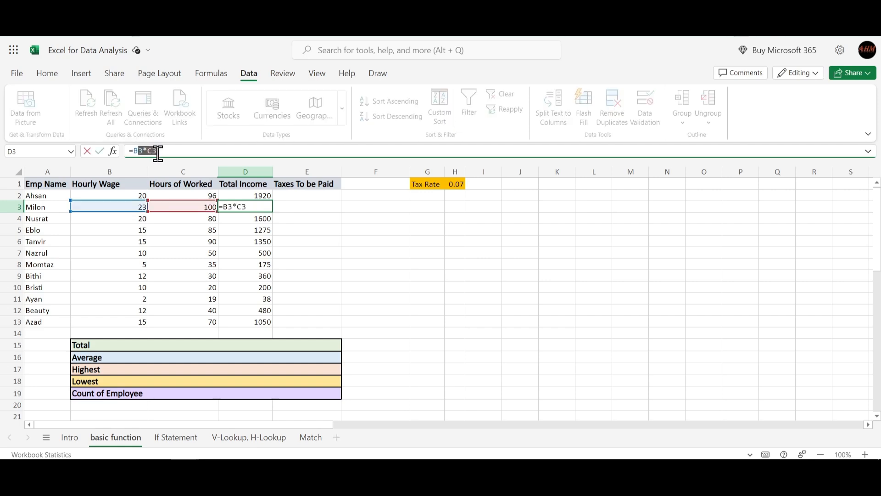
left_click(161, 151)
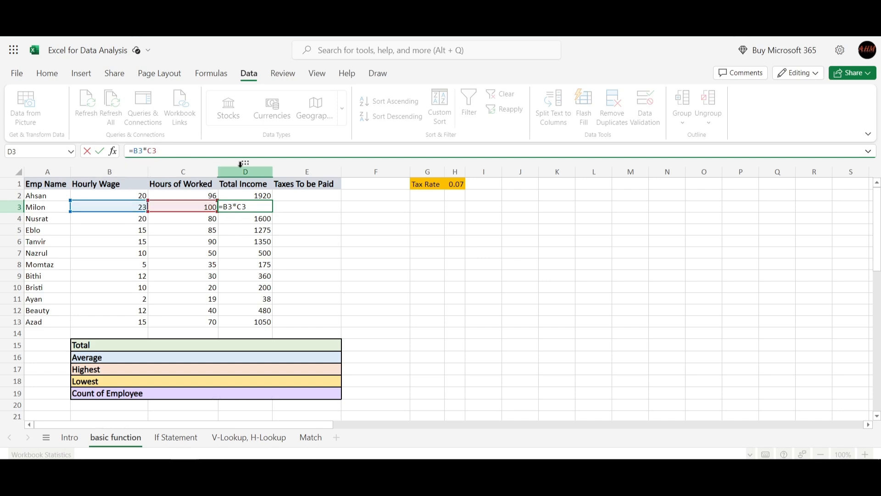
key("Return")
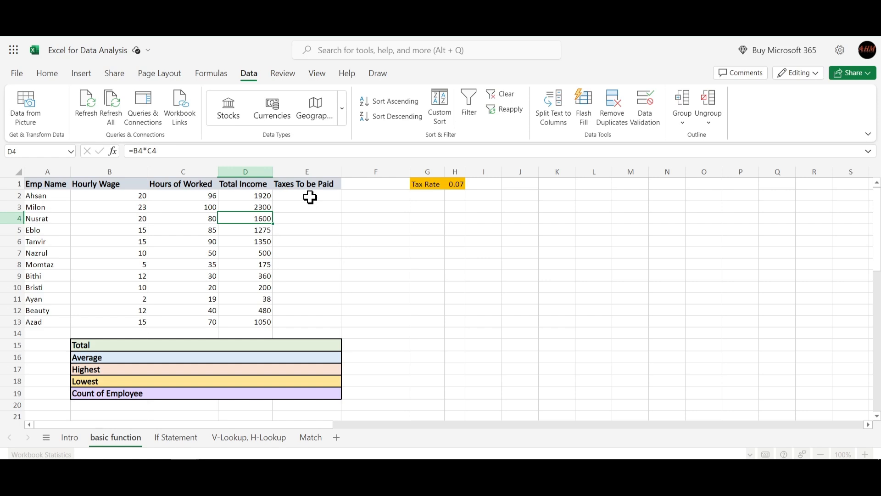
- Calculate the first employee's taxes in E2 by multiplying total income by the tax rate as =D2*H1
left_click(307, 192)
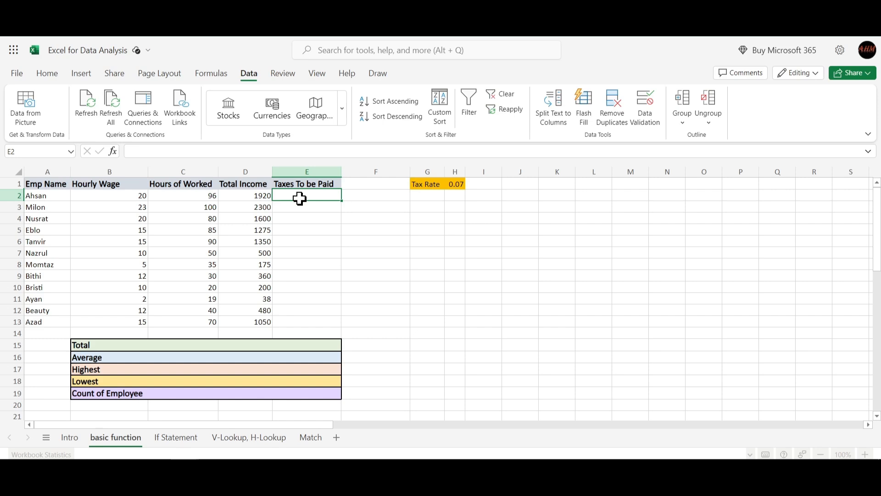
type("=")
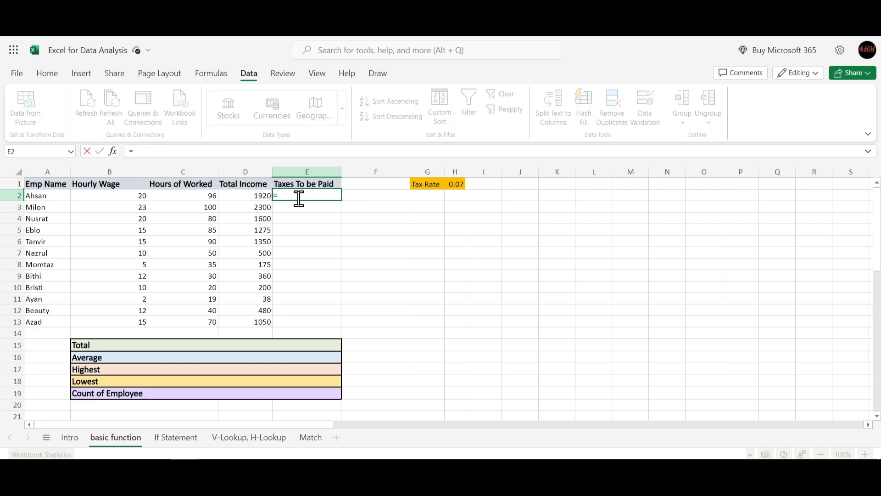
left_click(254, 195)
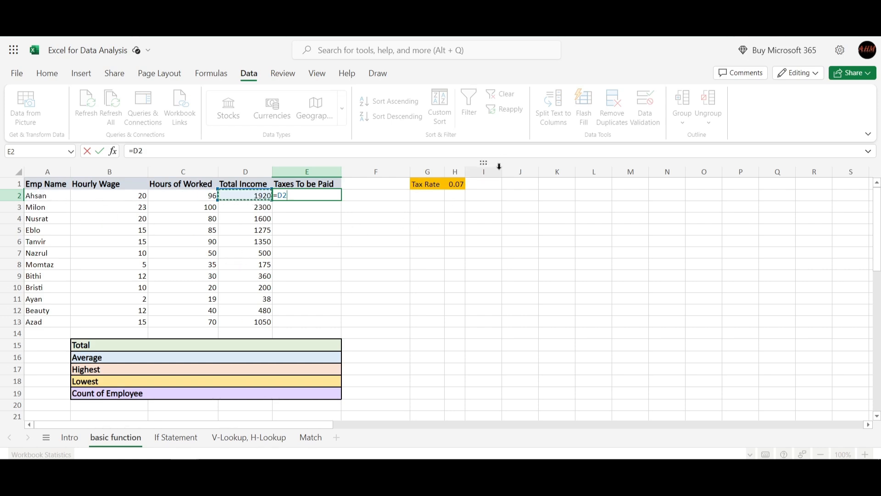
left_click(458, 186)
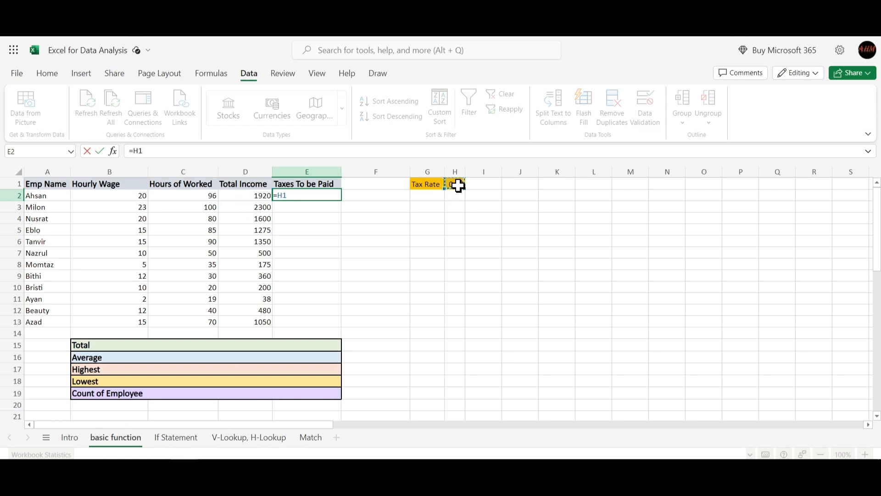
left_click(260, 197)
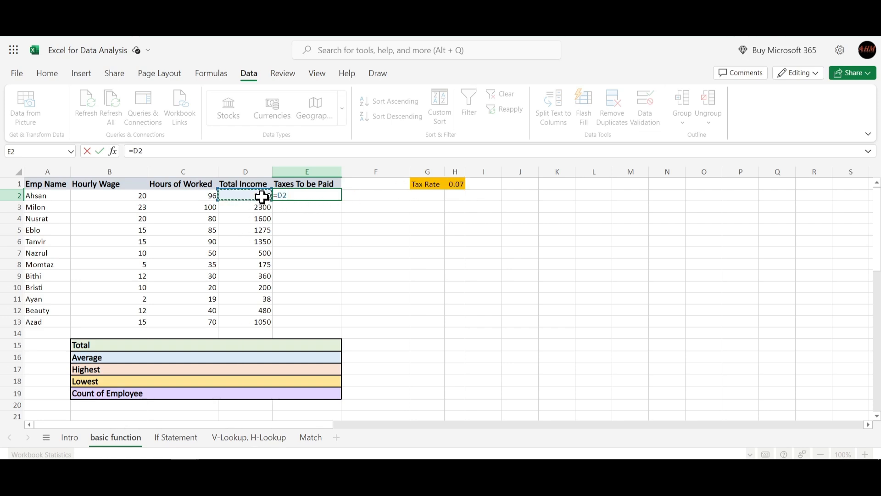
type("*")
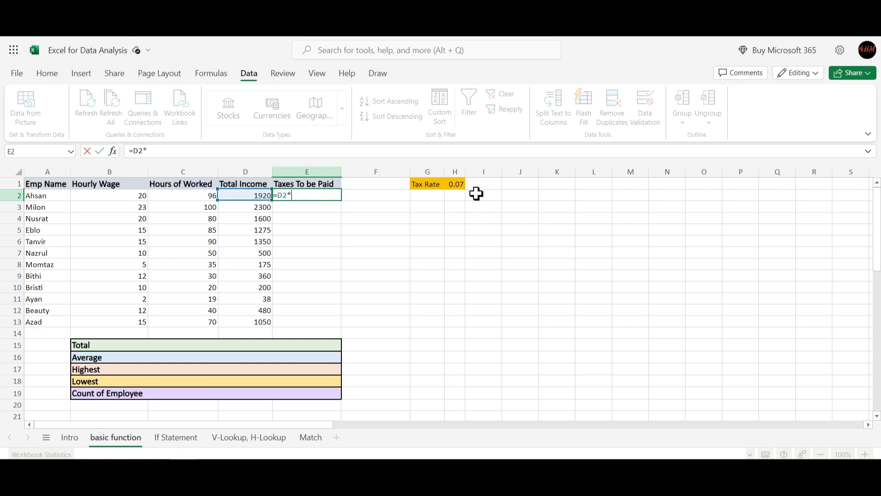
left_click(459, 186)
key("Return")
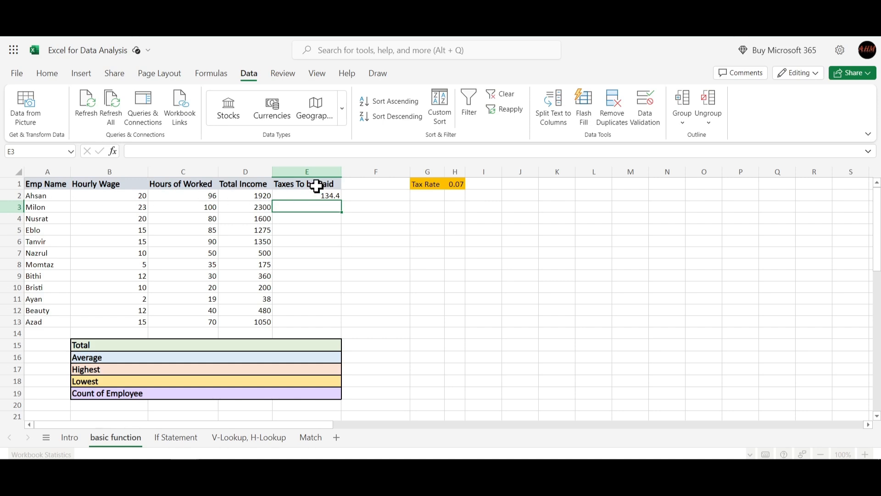
- Try to fill the tax formula =D2*H1 from E2 down through E13 for all employees
left_click(309, 197)
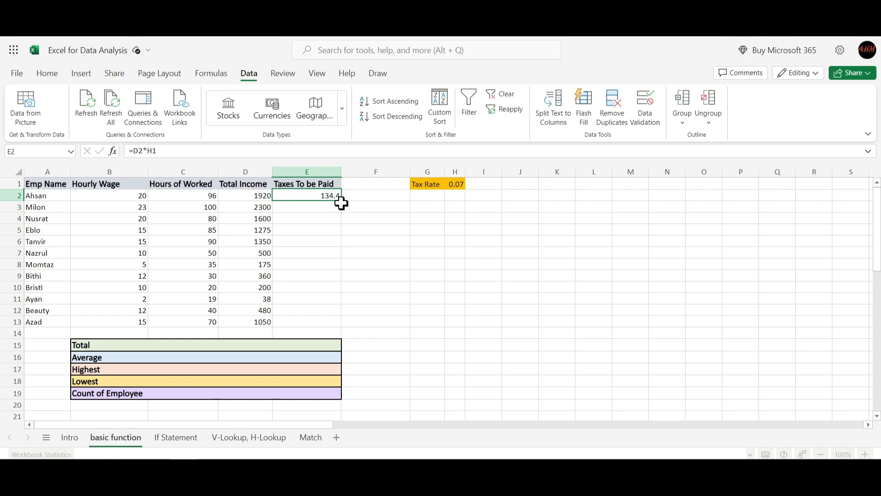
left_click_drag(344, 195, 345, 278)
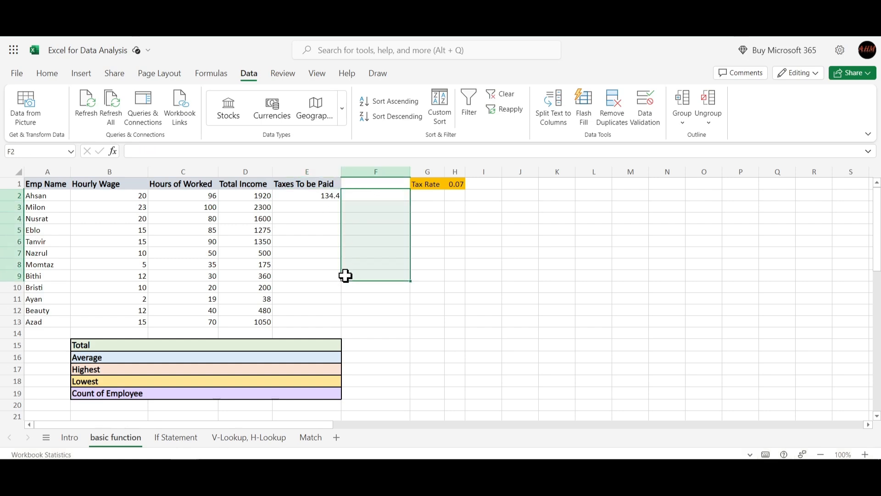
left_click(326, 198)
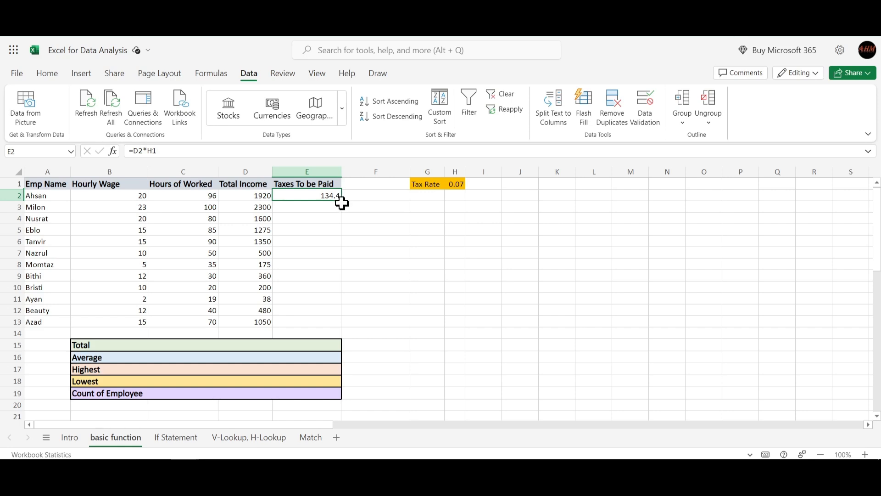
left_click_drag(340, 202, 341, 203)
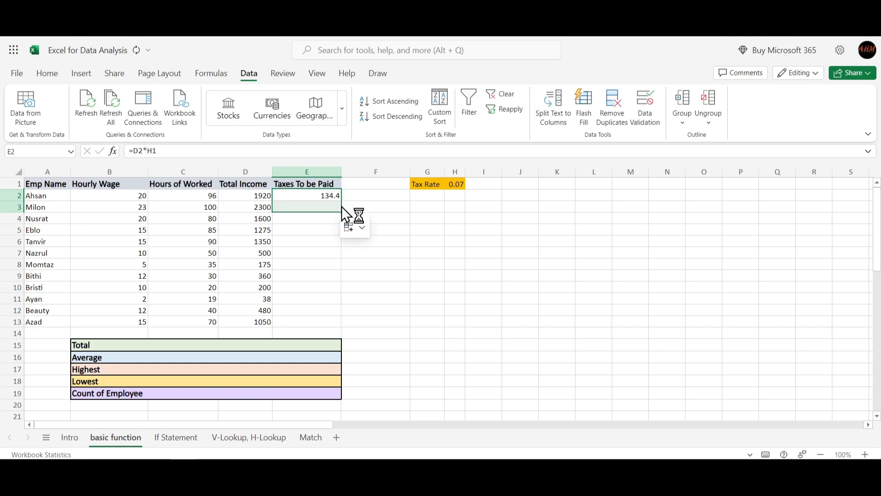
left_click(337, 198)
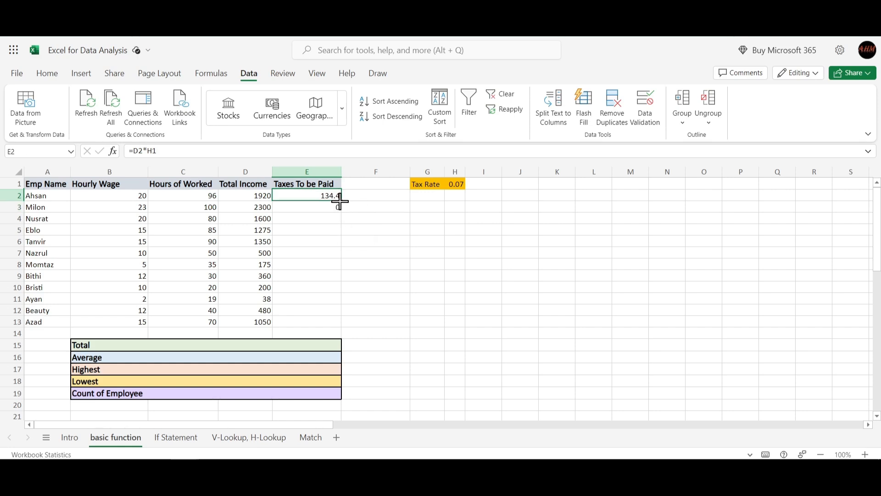
left_click_drag(340, 197, 338, 332)
left_click(371, 259)
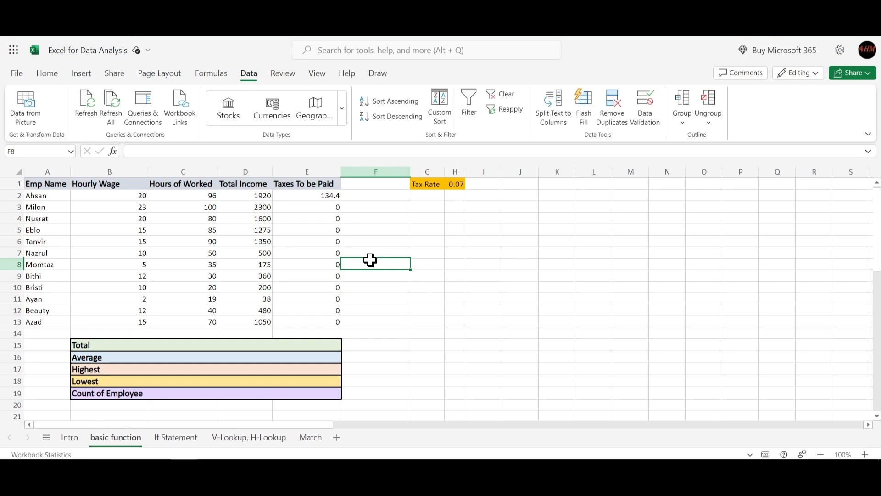
- Inspect the filled tax formulas in E3 and E4 and the cells below the tax rate that they reference
left_click(309, 209)
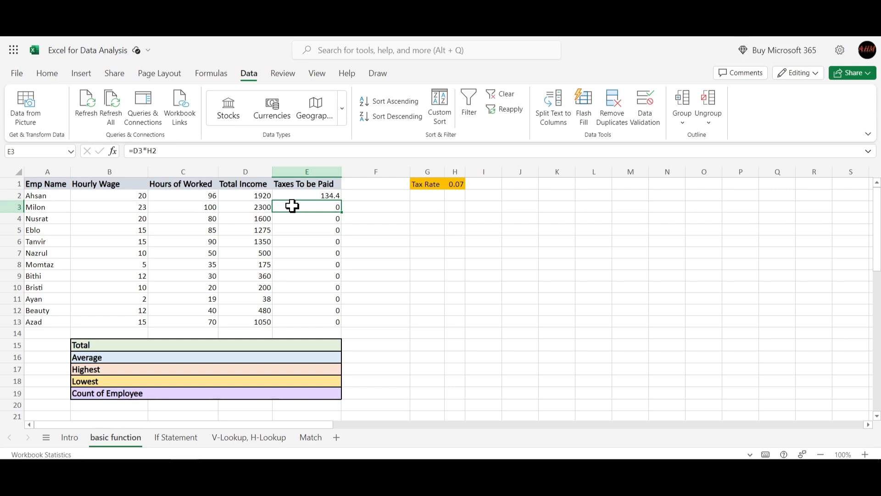
left_click(160, 151)
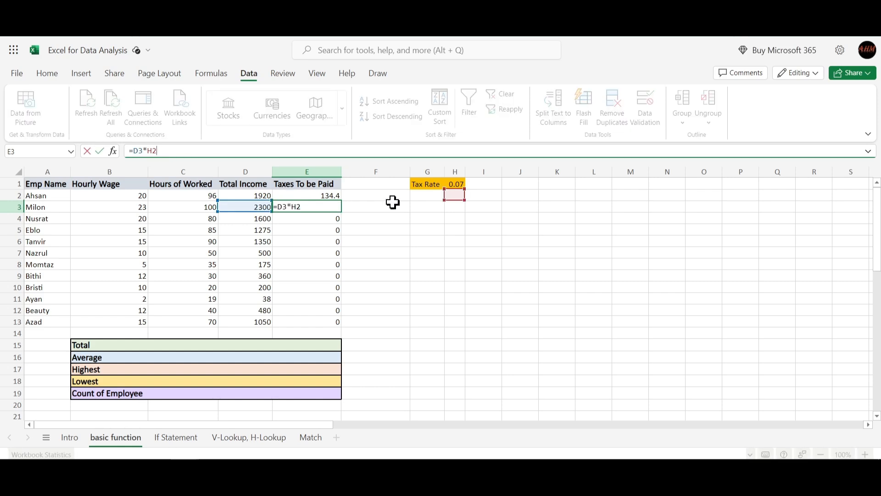
left_click(459, 216)
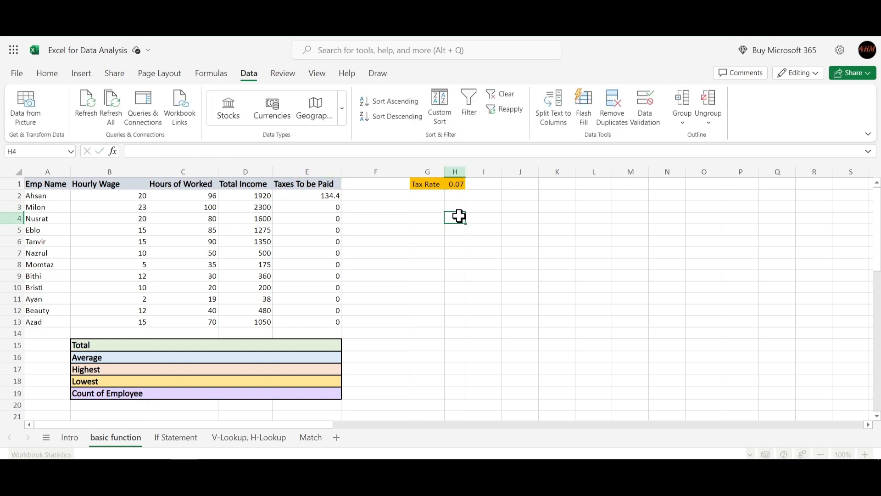
left_click(456, 195)
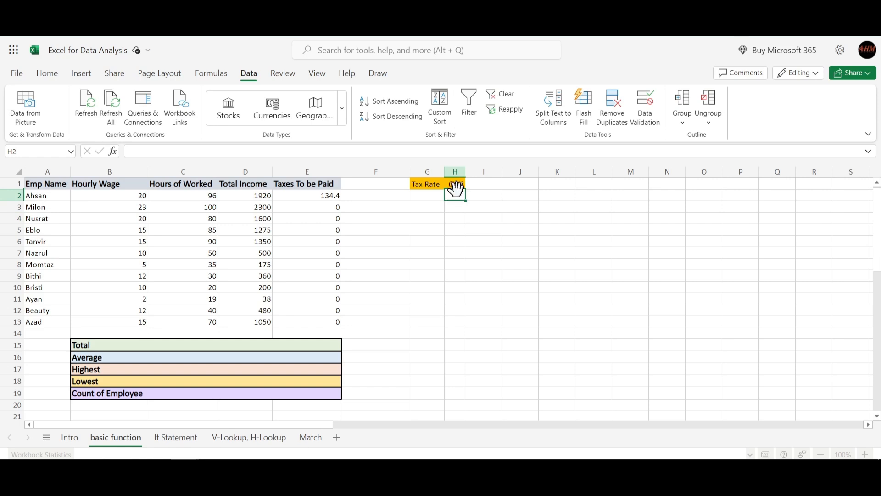
left_click(455, 207)
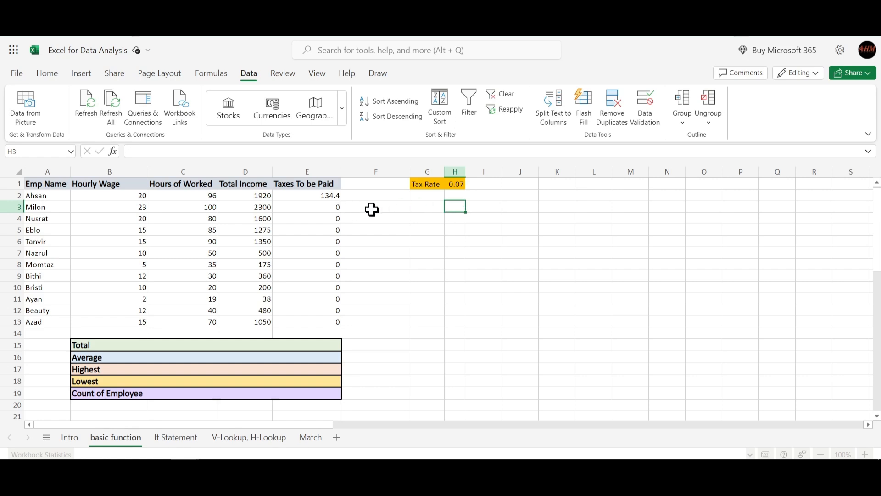
left_click(328, 207)
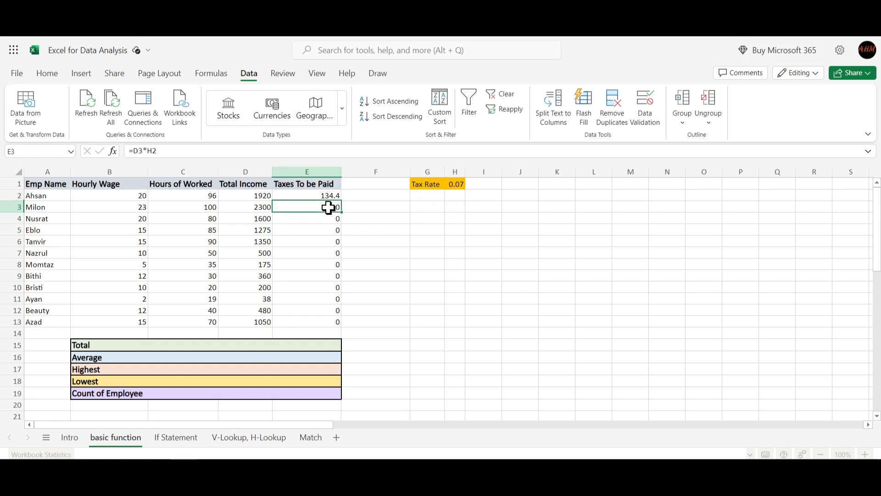
left_click(330, 221)
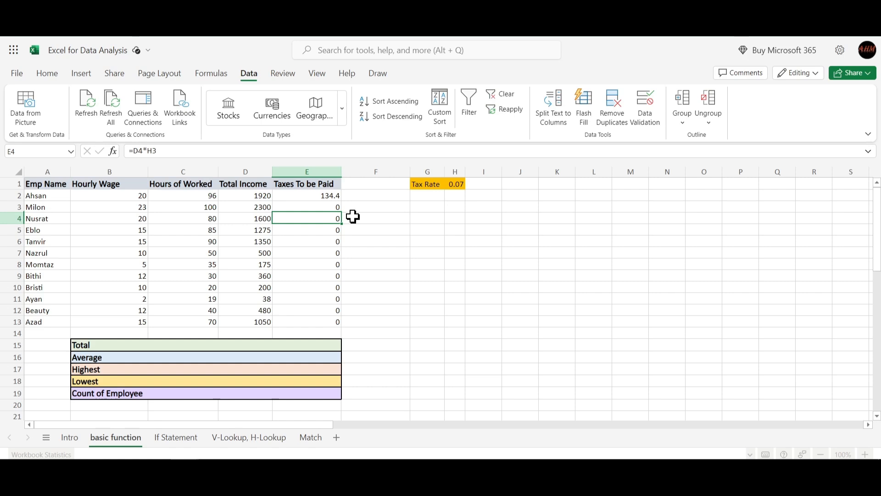
- Make the tax rate reference in E2 absolute as =D2*$H$1 and refill the formula down through E13
left_click(324, 196)
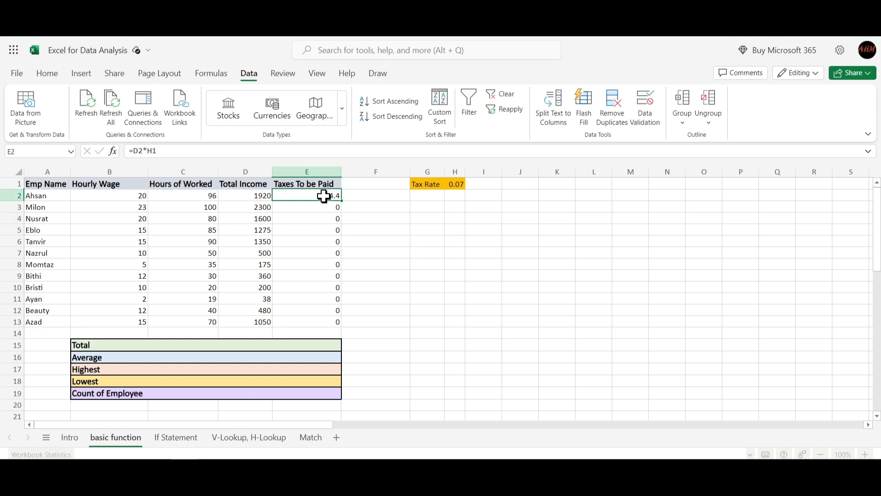
left_click(165, 151)
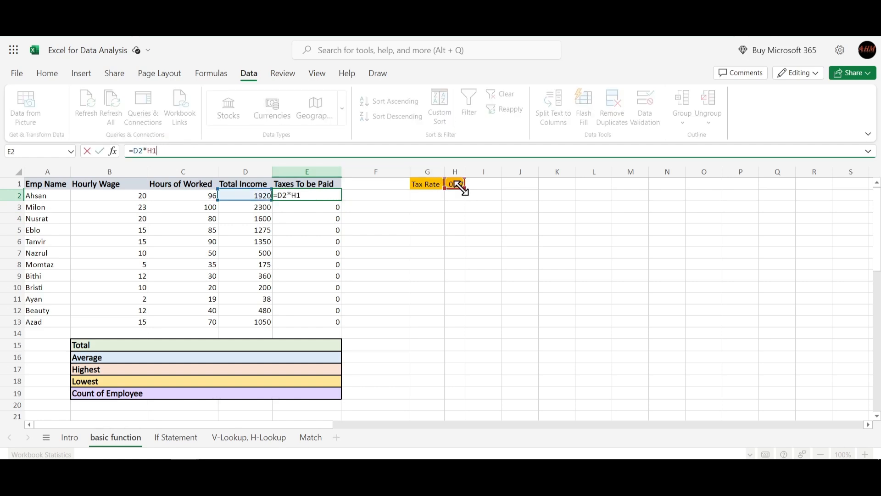
left_click(159, 151)
key("F4")
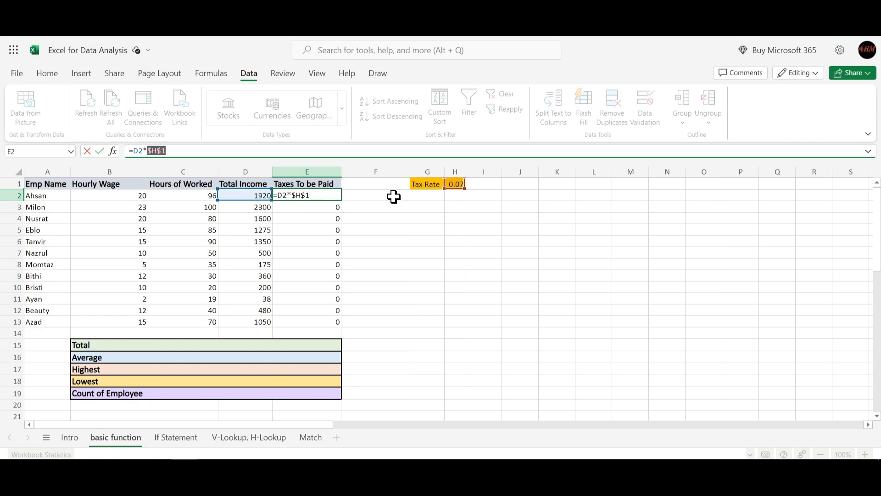
key("Return")
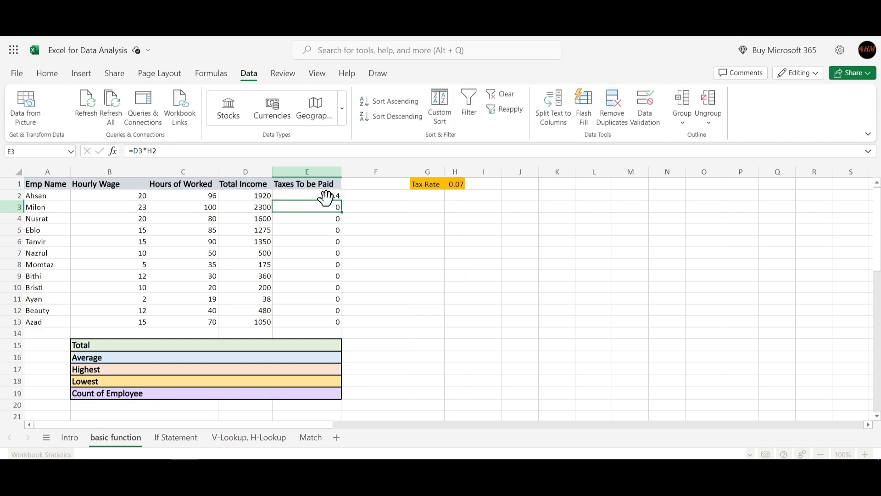
left_click(338, 195)
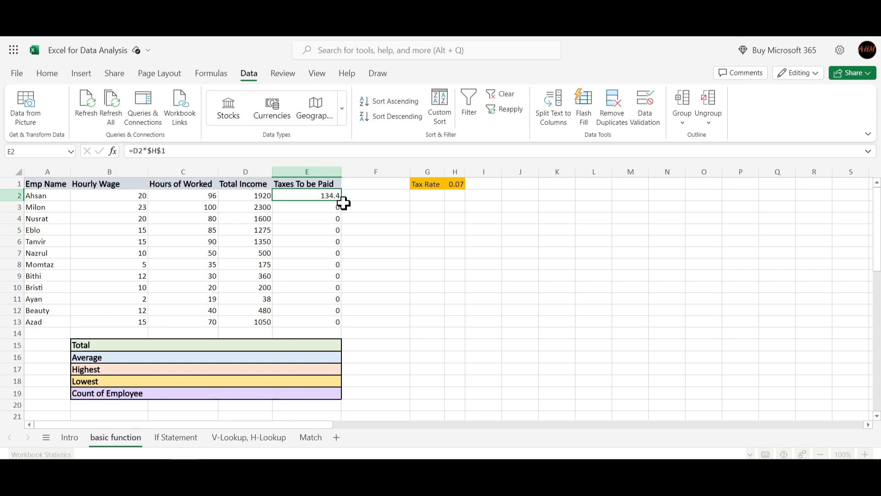
left_click_drag(337, 194, 333, 322)
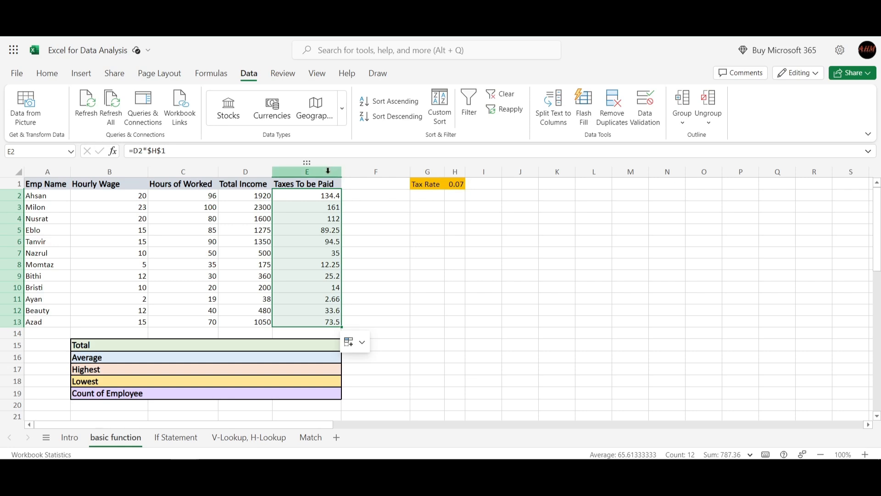
- Compare the tax formulas in E2, E3 and E13 with the tax rate cell H1 to check the absolute reference
left_click(321, 196)
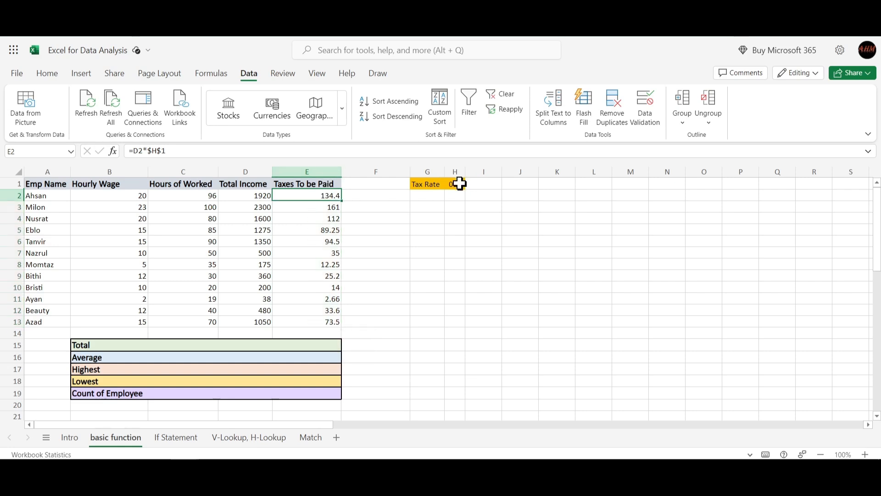
left_click(459, 184)
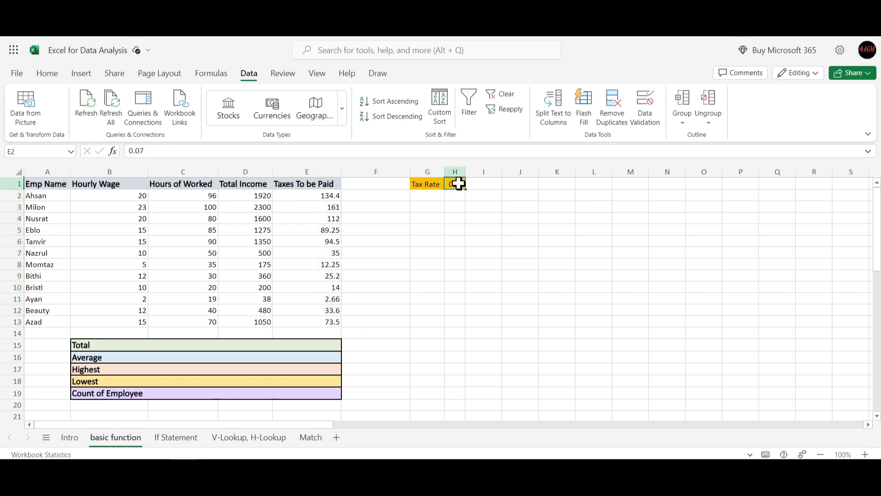
left_click(324, 206)
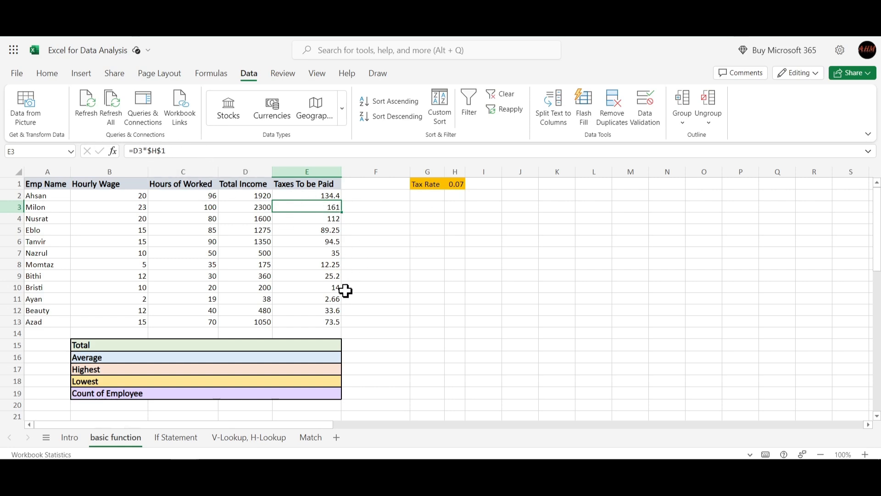
left_click(324, 323)
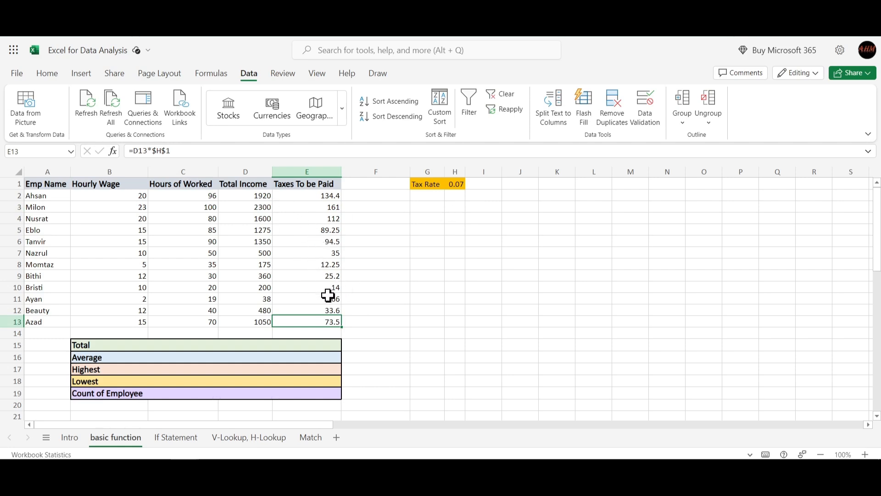
- Total the hours worked in C15 with the suggested formula =SUM(C2:C13)
left_click(178, 344)
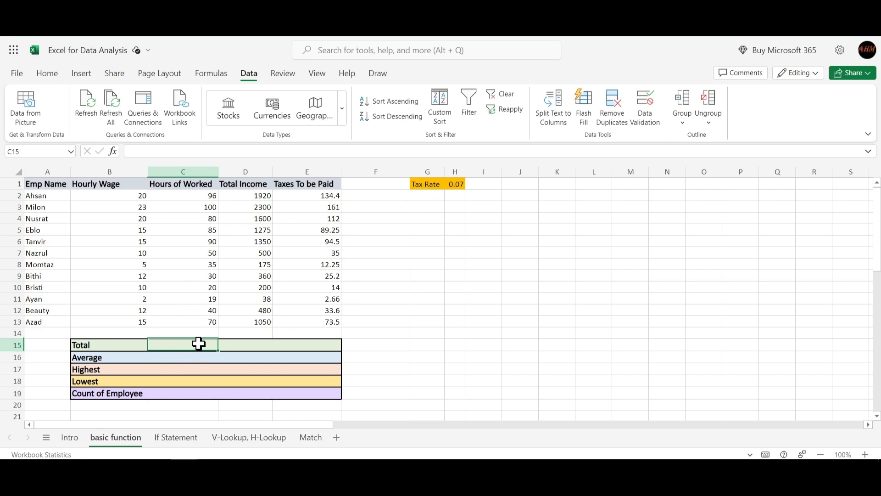
type("=su")
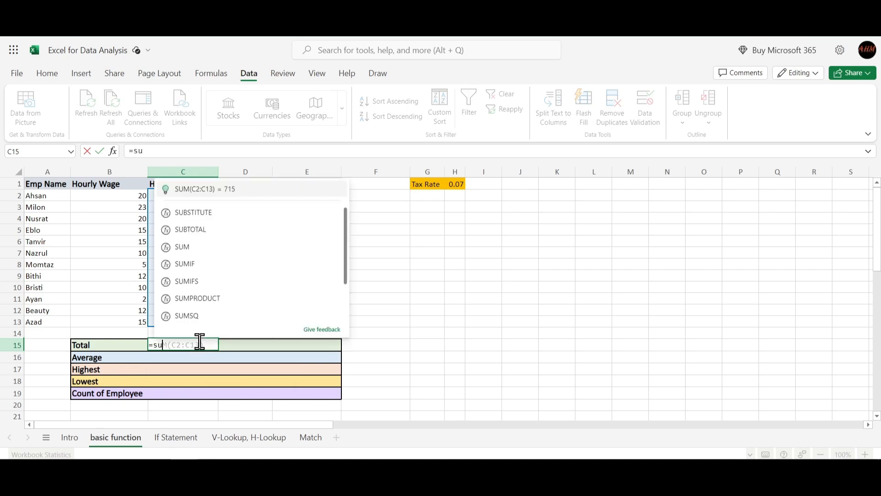
key("Tab")
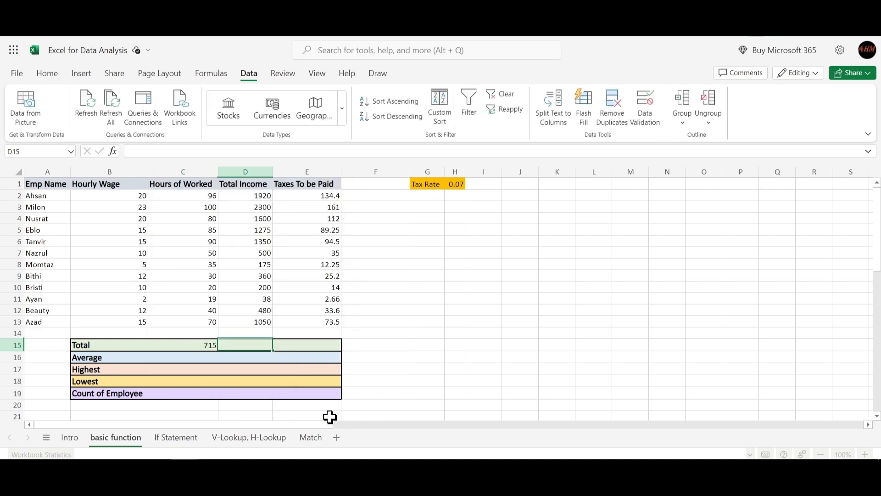
- Clear the hours-worked total in C15 and re-enter it with the suggested formula =SUM(C2:C13)
left_click(196, 348)
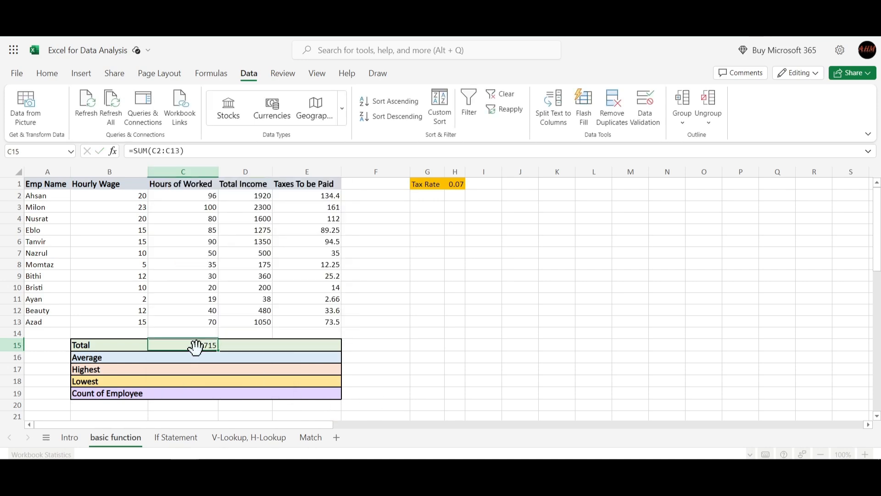
left_click(221, 151)
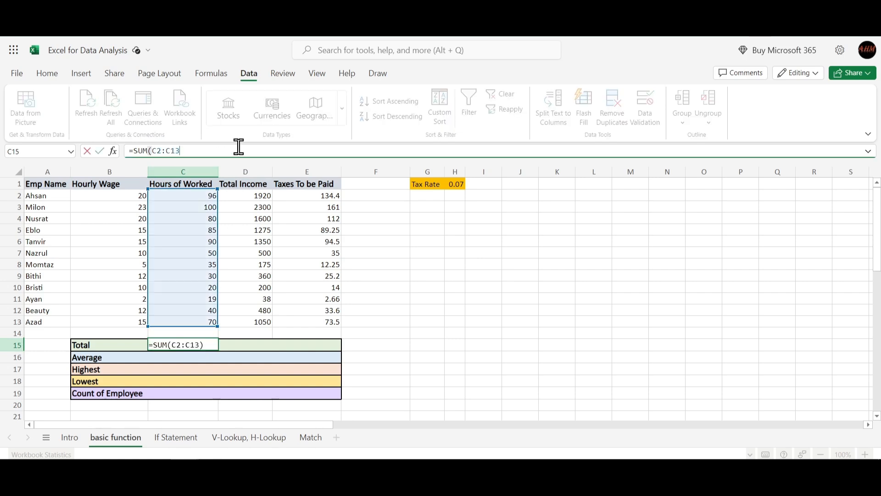
key("BackSpace")
key("BackSpace")
key("BackSpace")
key("BackSpace")
key("BackSpace")
key("BackSpace")
key("BackSpace")
key("BackSpace")
key("BackSpace")
key("BackSpace")
key("BackSpace")
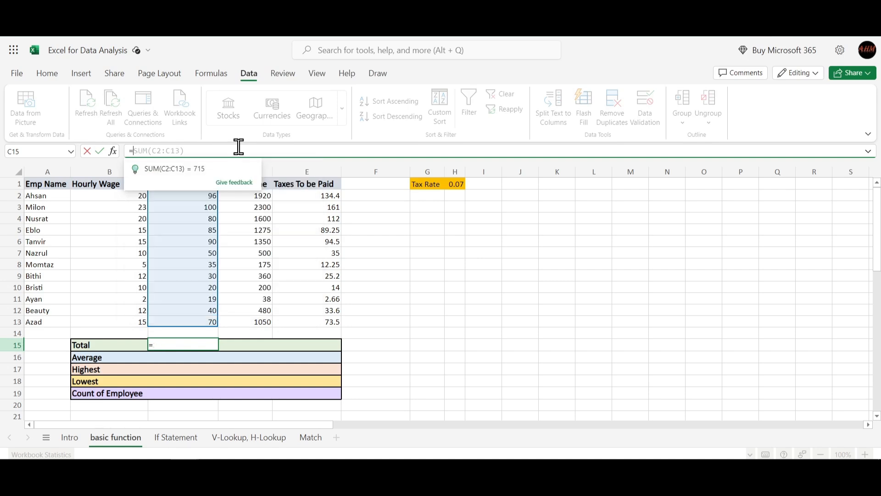
type("sum")
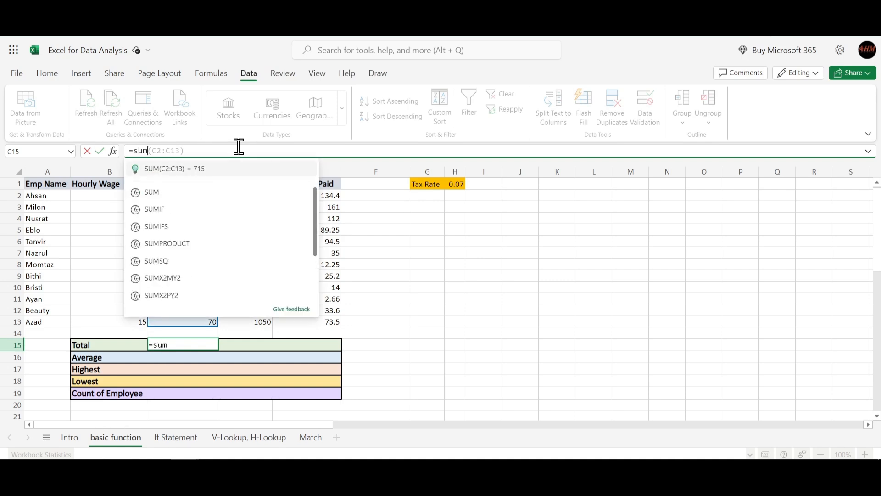
key("Tab")
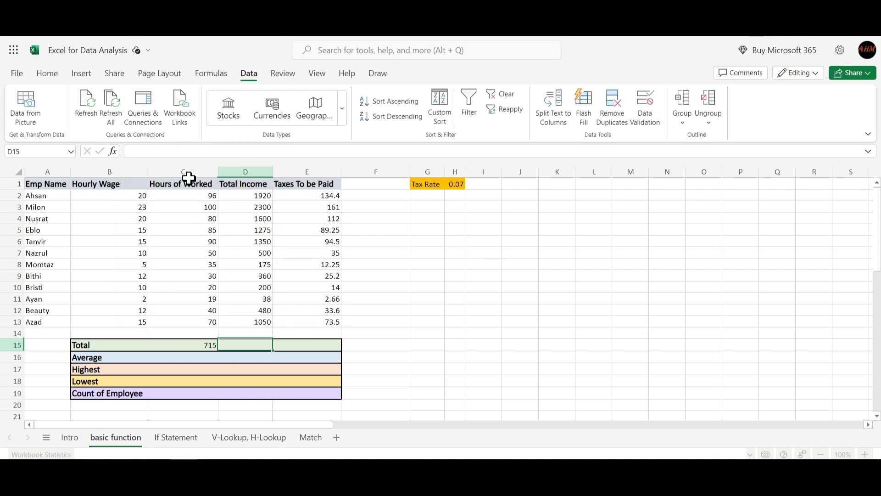
- Rewrite the range of the SUM formula in C15 by hand so that it reads =SUM(C2:C13)
left_click(201, 345)
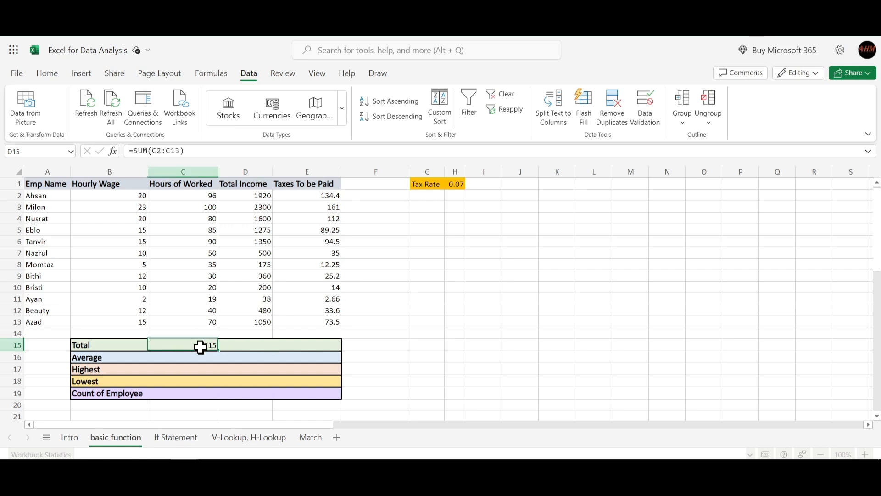
left_click(189, 151)
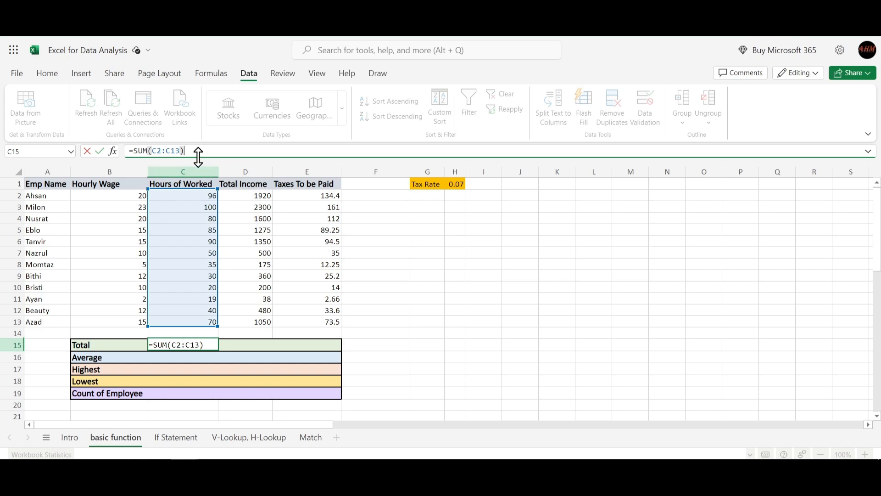
key("BackSpace")
key("BackSpace")
key("BackSpace")
key("BackSpace")
key("BackSpace")
key("BackSpace")
key("BackSpace")
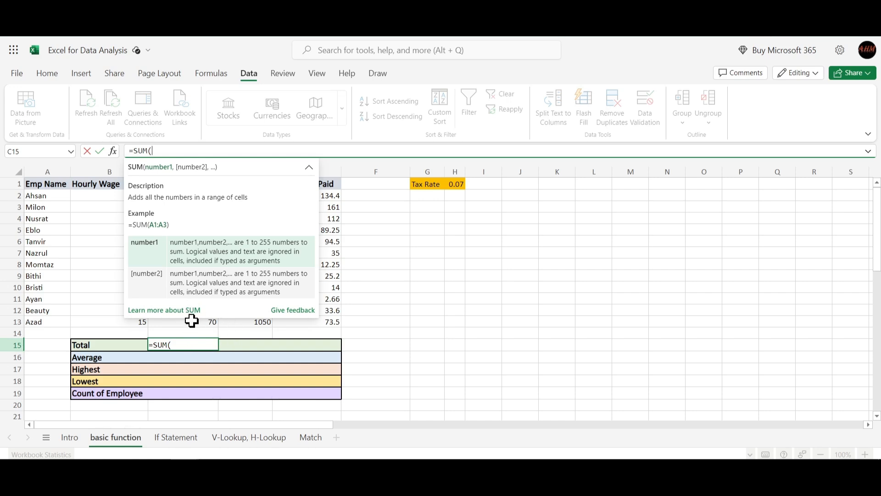
type("C2:c13")
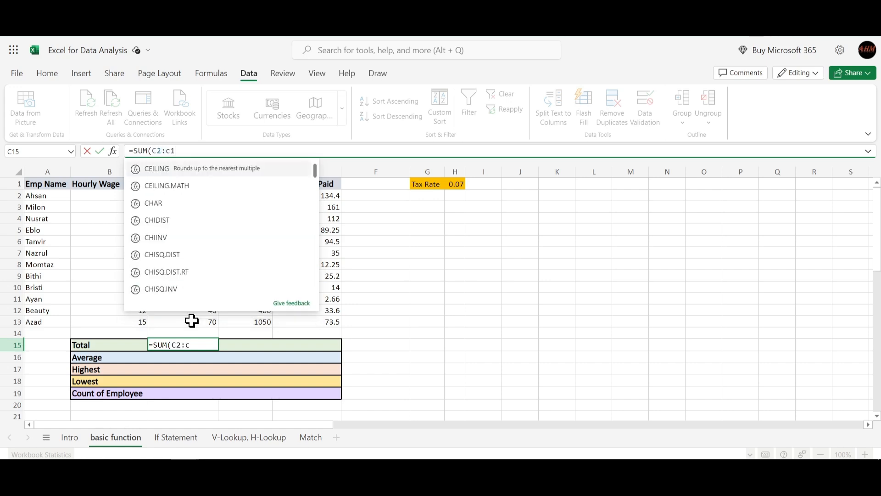
key("BackSpace")
key("BackSpace")
type("C14")
key("BackSpace")
type("3)")
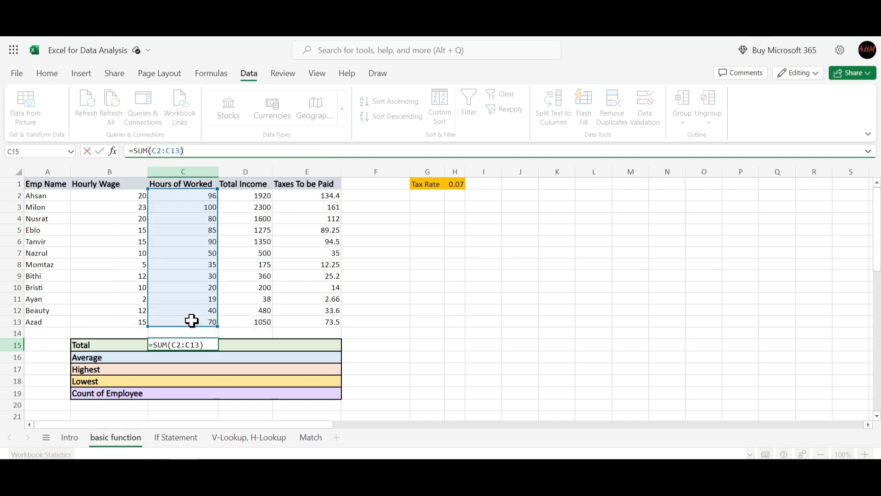
key("Return")
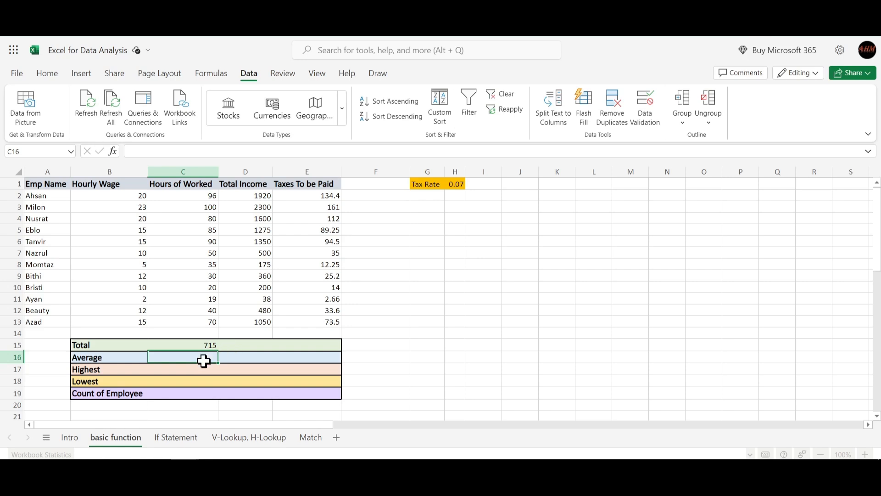
- Total the income column in D15 with the suggested formula =SUM(D2:D13)
left_click(240, 341)
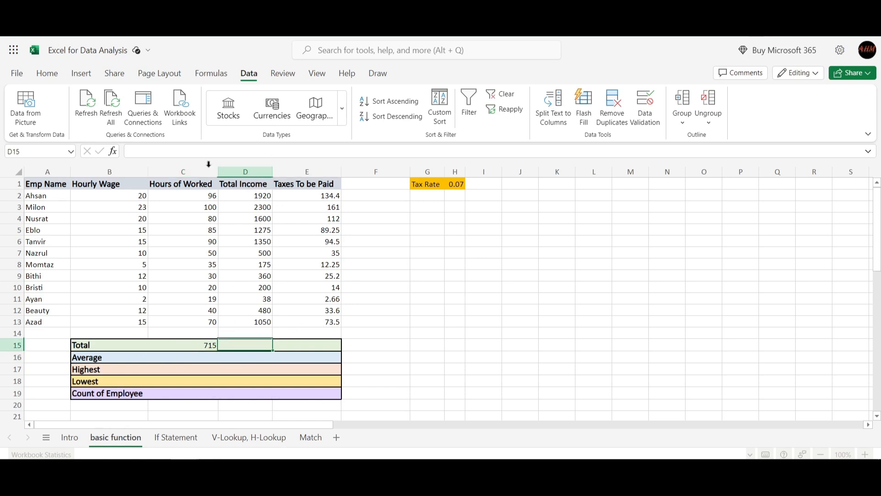
type("u")
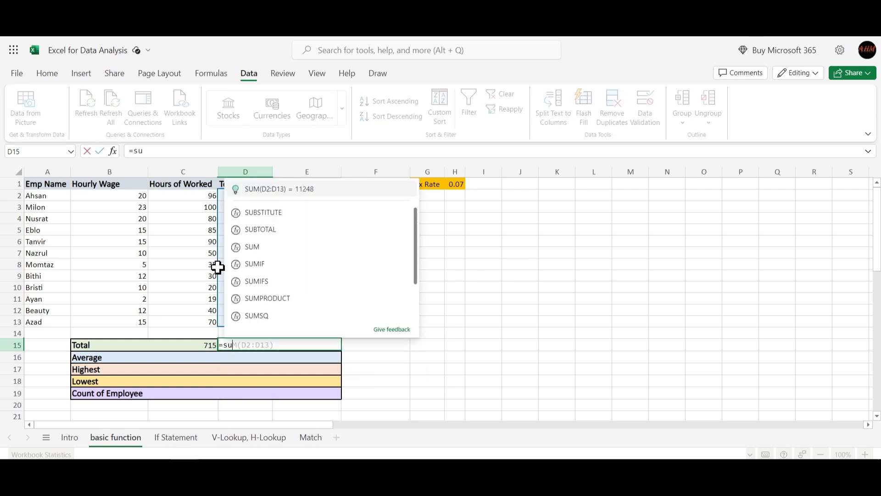
key("Tab")
key("Return")
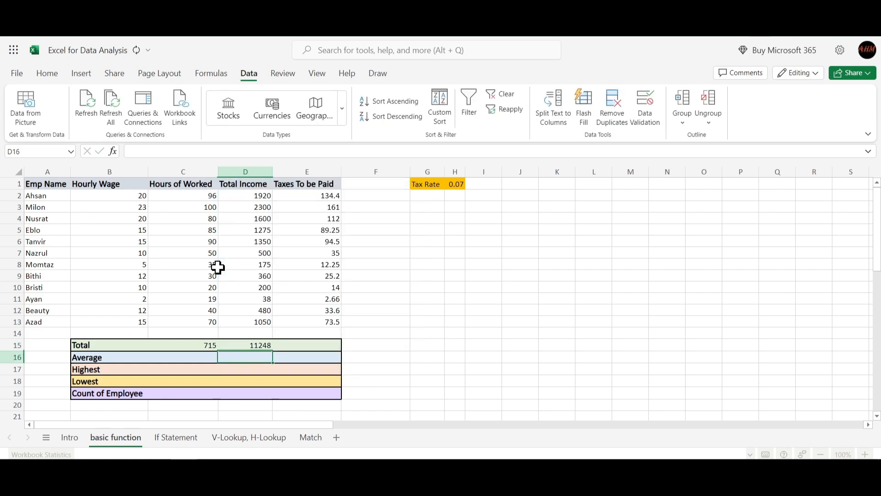
- Total the taxes to be paid in E15 with the suggested formula =SUM(E2:E13)
left_click(297, 346)
type("=")
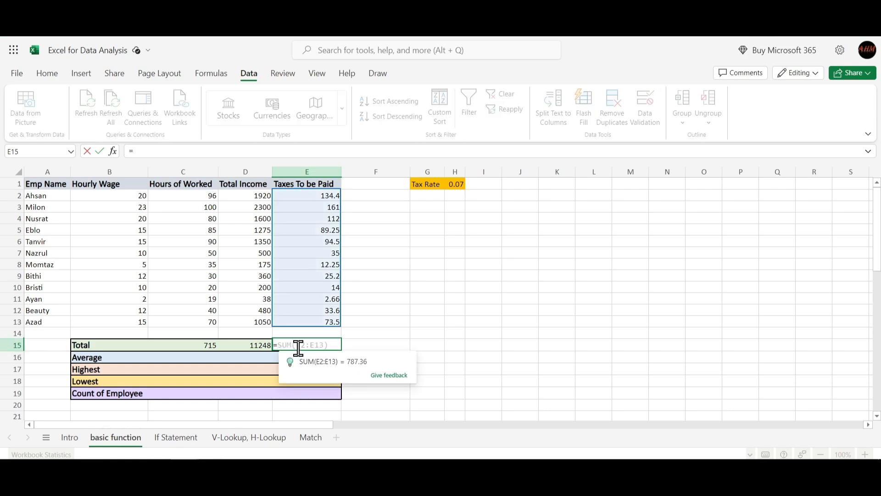
type("sum")
key("Tab")
key("Return")
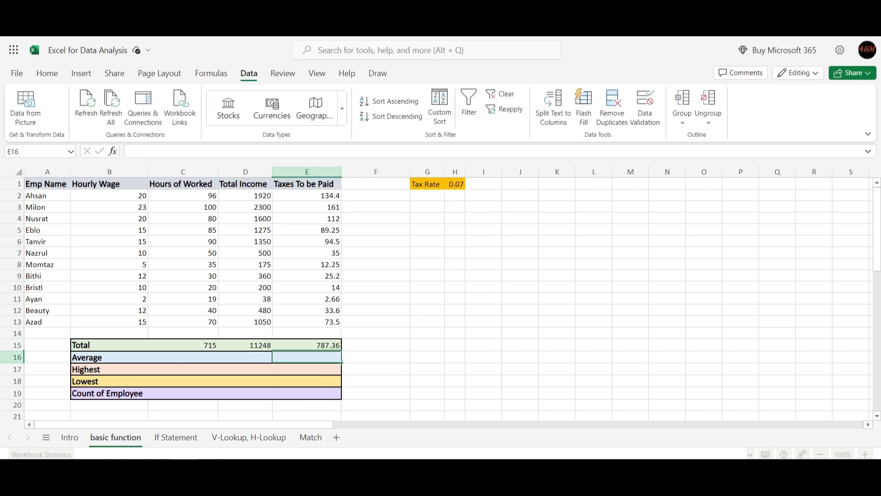
- Calculate the average hours worked in C16 with the suggested formula =AVERAGE(C2:C13)
left_click(171, 365)
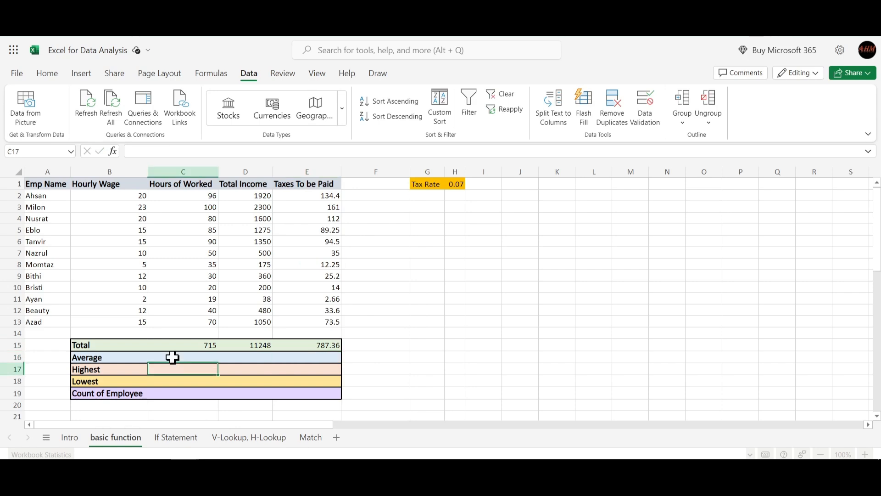
left_click(173, 356)
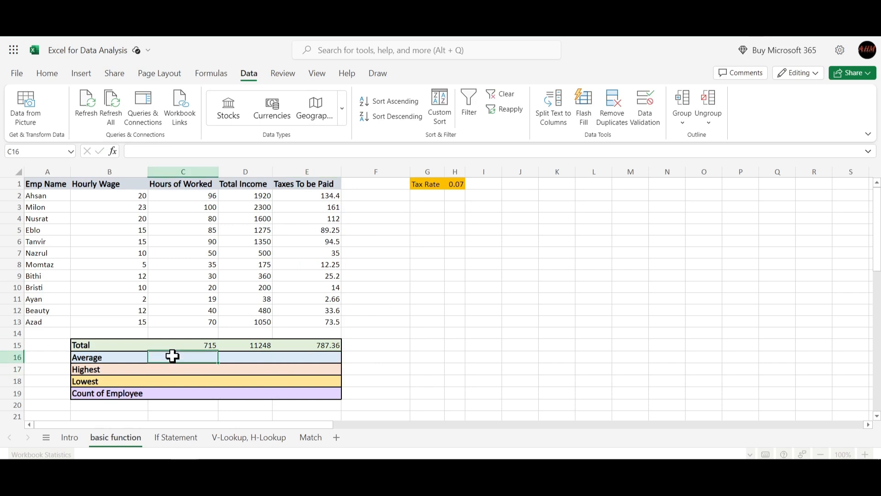
type("=")
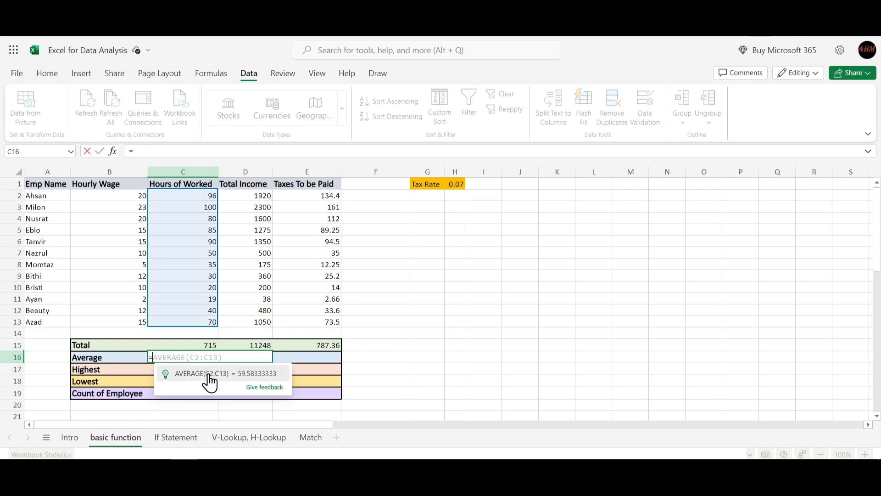
type("av")
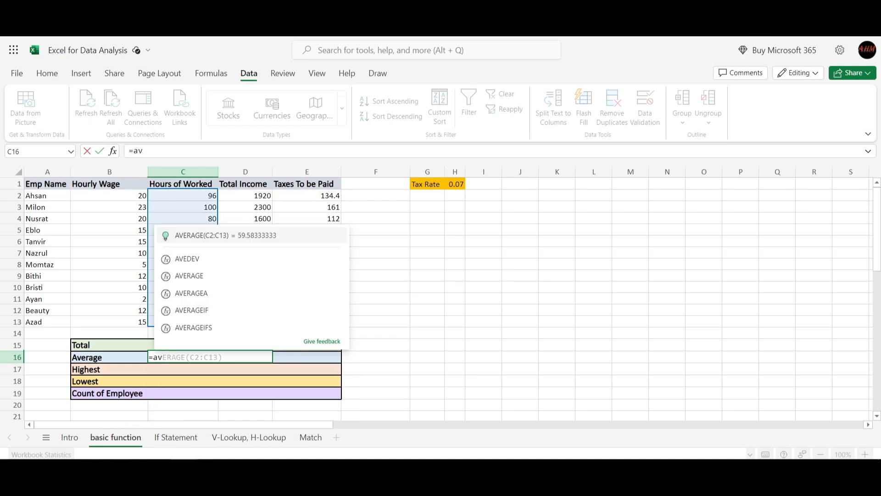
key("Tab")
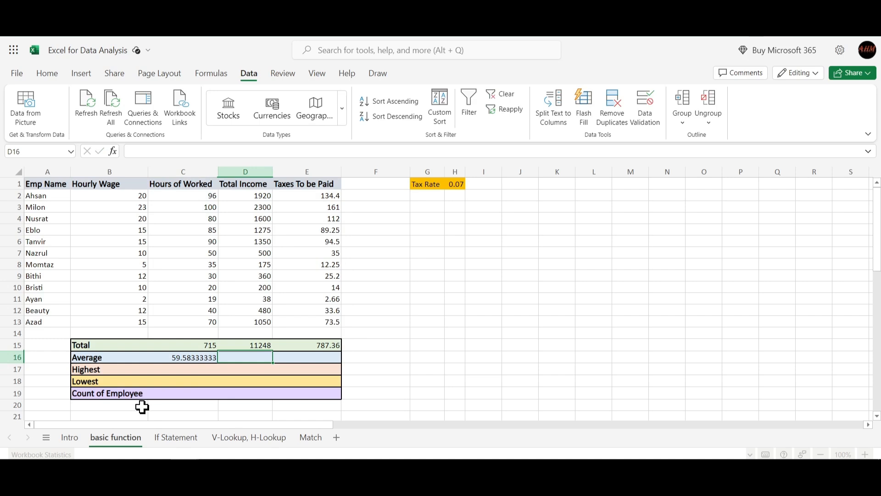
- Average the total income in D16 with =AVERAGE(D2:D13) and the taxes in E16 with the AVERAGE suggestion for that column
type("=ave")
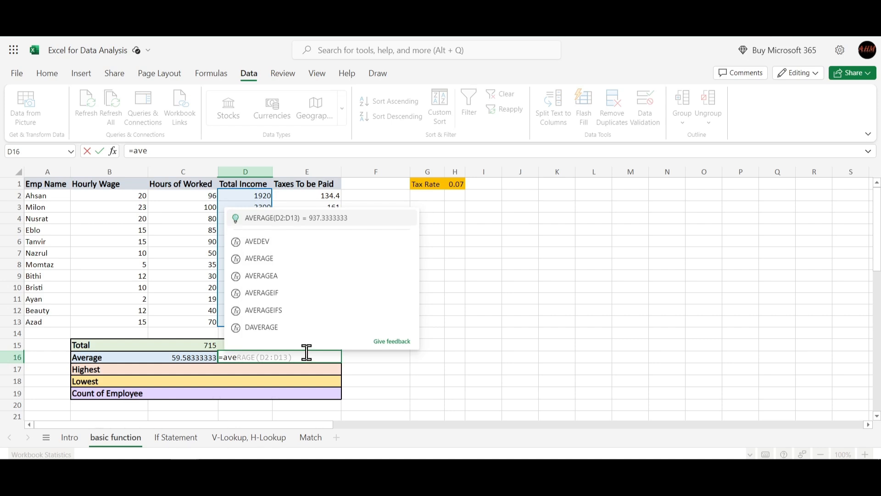
key("Tab")
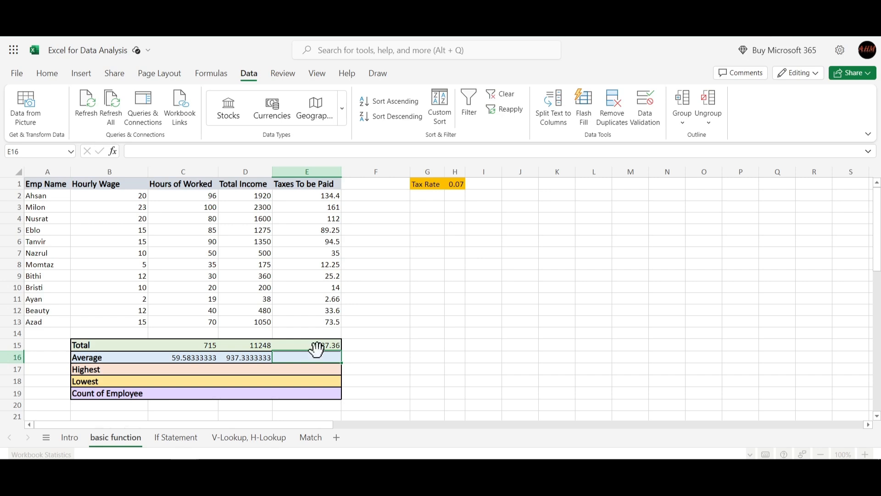
type("=ae")
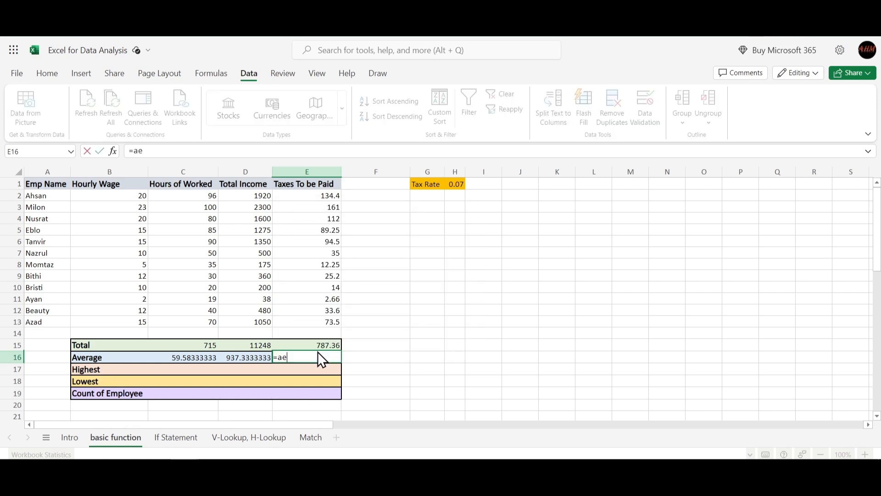
key("BackSpace")
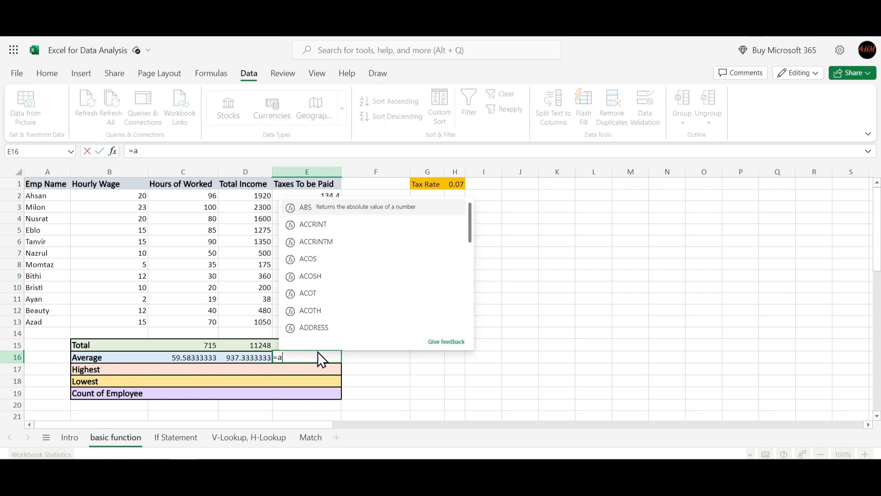
type("v")
key("Tab")
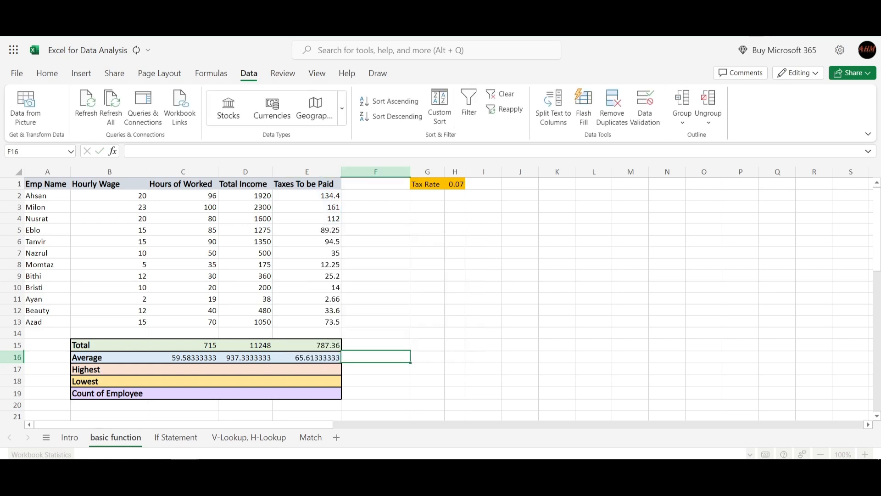
- Find the highest hours worked in C17 with the suggested formula =MAX(C2:C13)
left_click(179, 368)
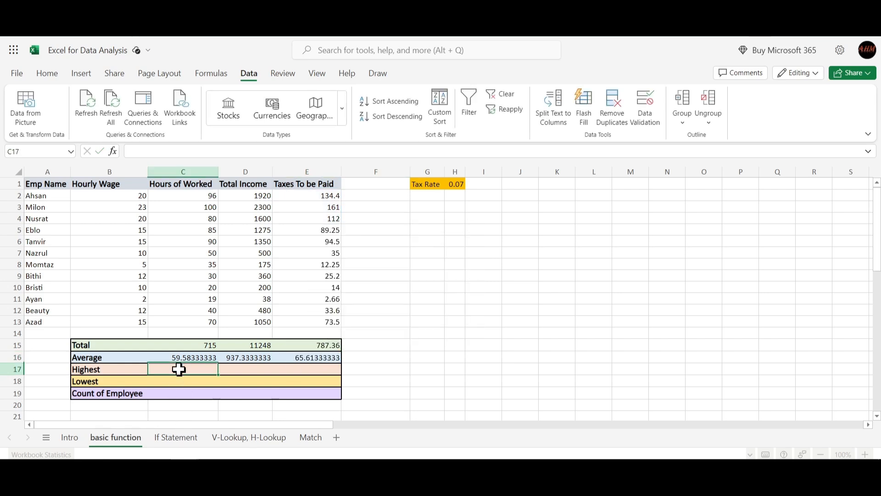
type("=Max")
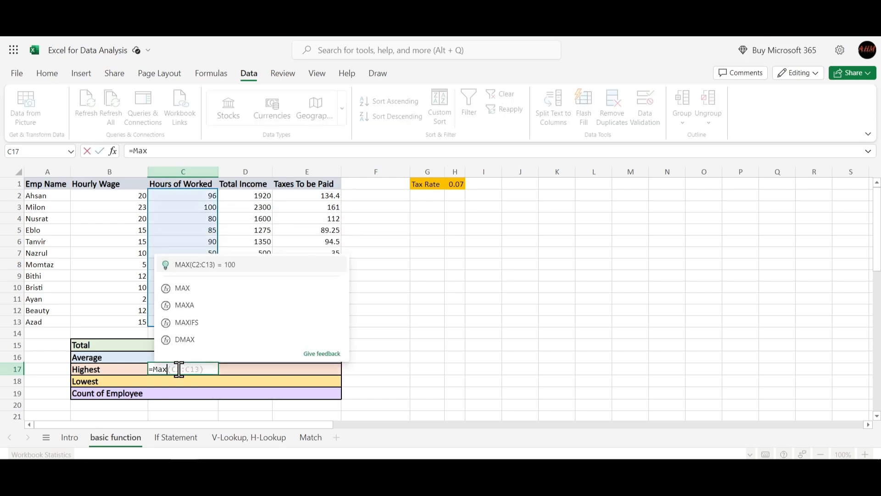
key("Tab")
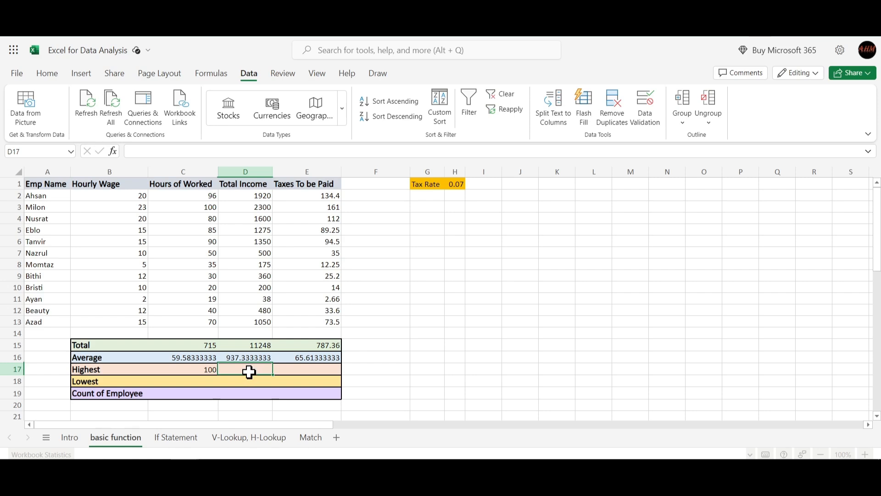
- Find the highest total income in D17 with =MAX(D2:D13) and the highest tax in E17 with =MAX(E2:E13)
type("=")
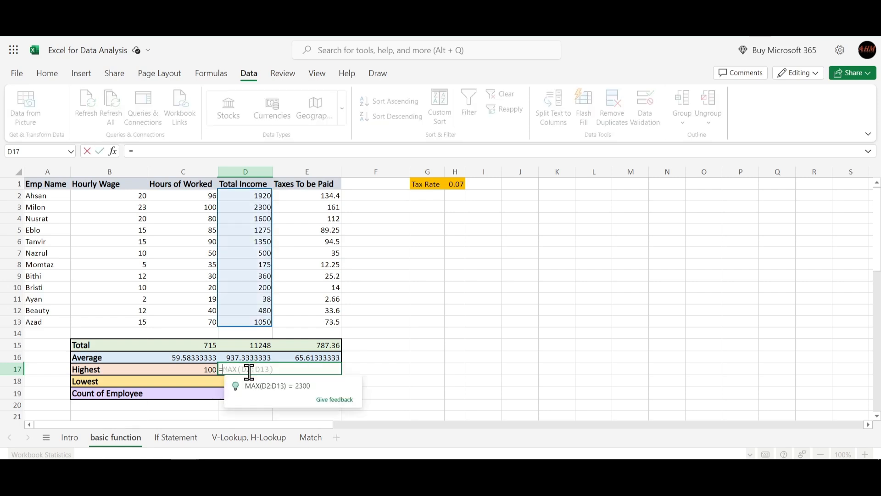
type("Ma")
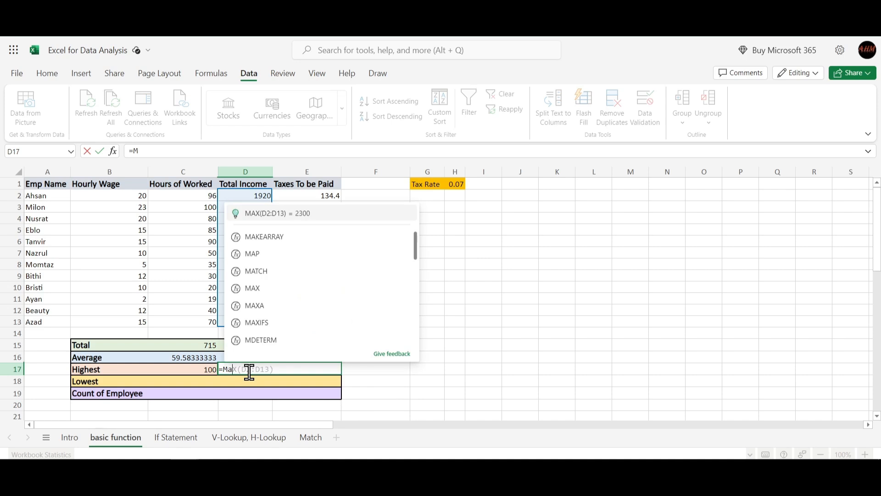
type("x")
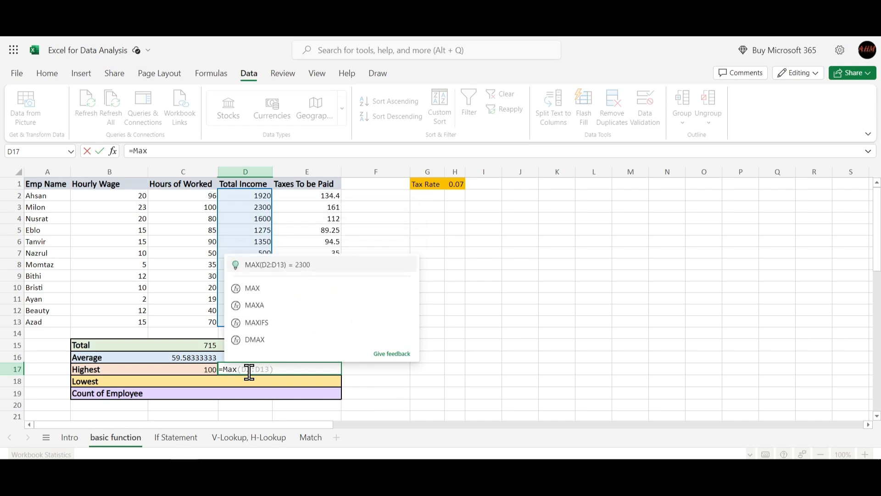
key("Tab")
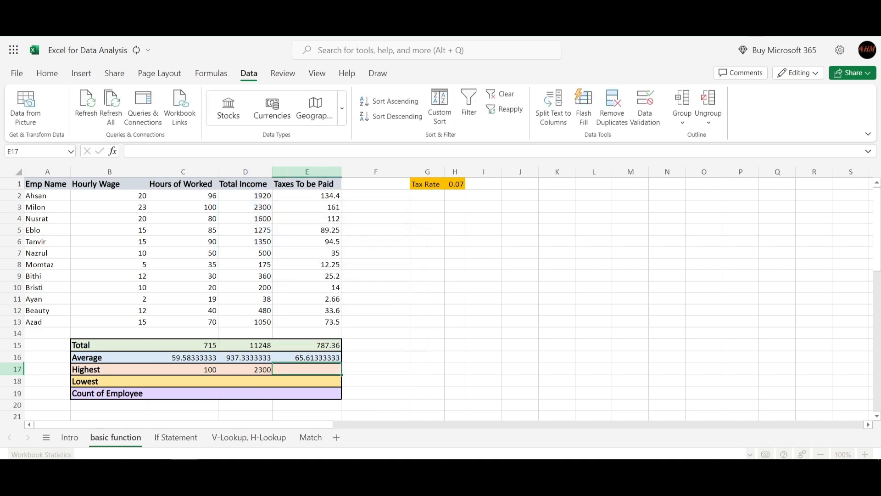
type("=max")
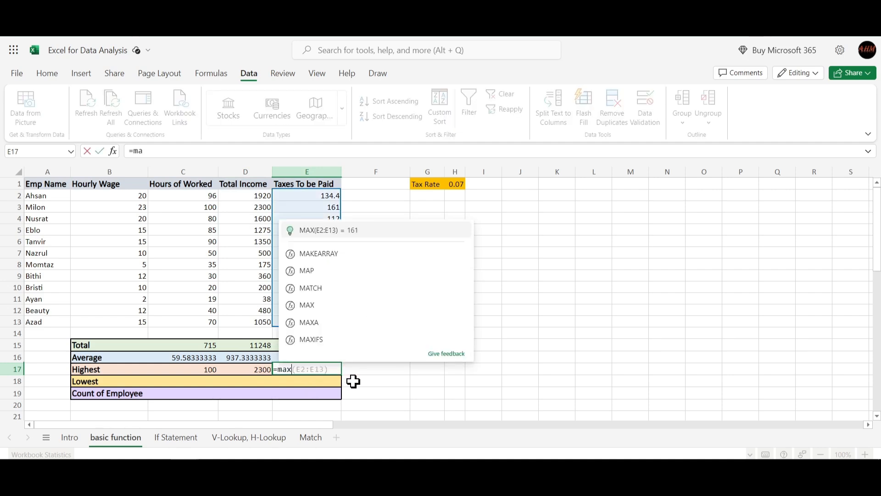
key("Tab")
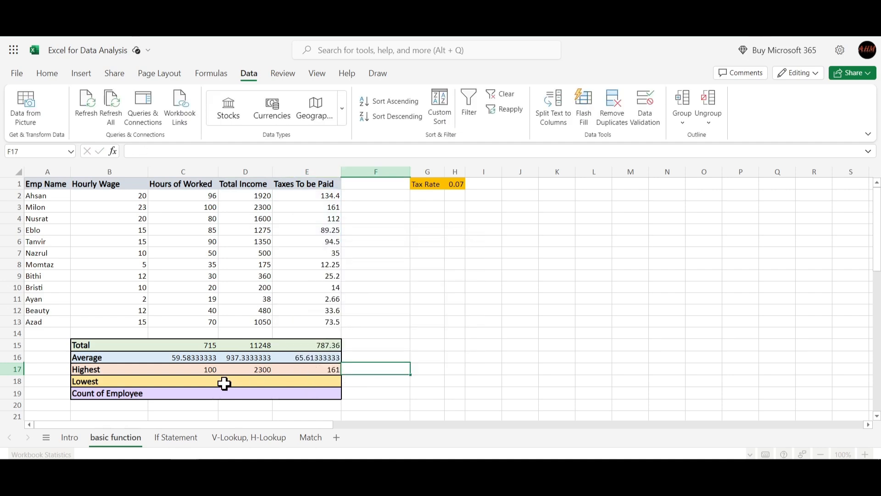
- Find the lowest hours worked in C18 with the suggested formula =MIN(C2:C13)
left_click(192, 390)
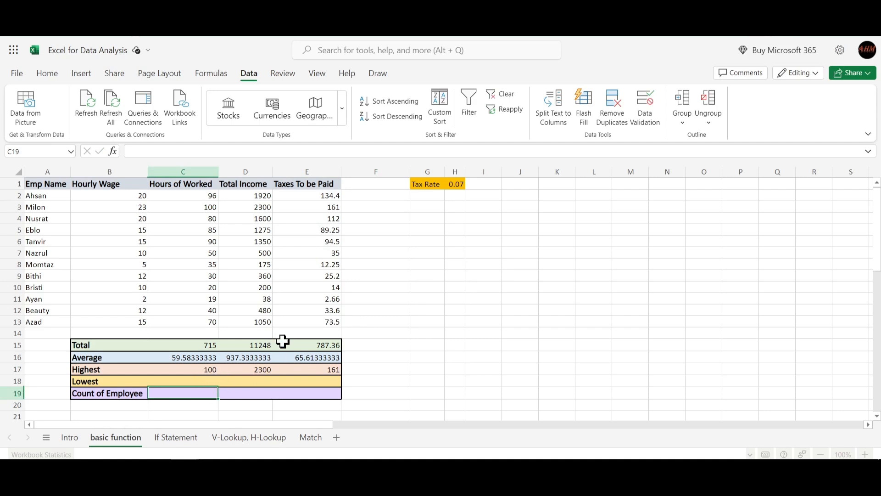
left_click(189, 381)
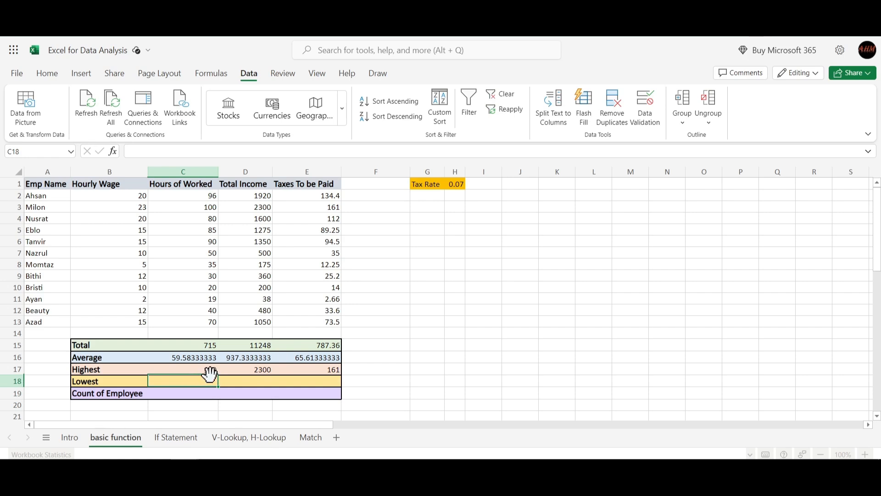
type("=m")
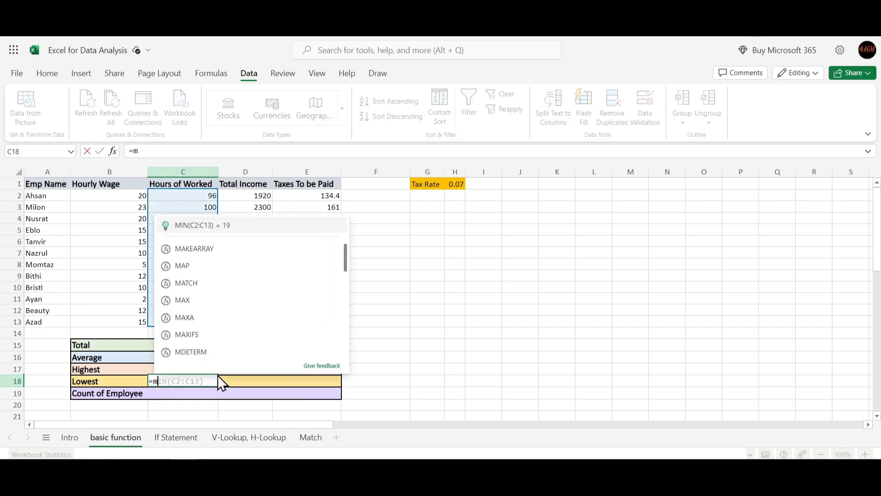
type("in")
key("Tab")
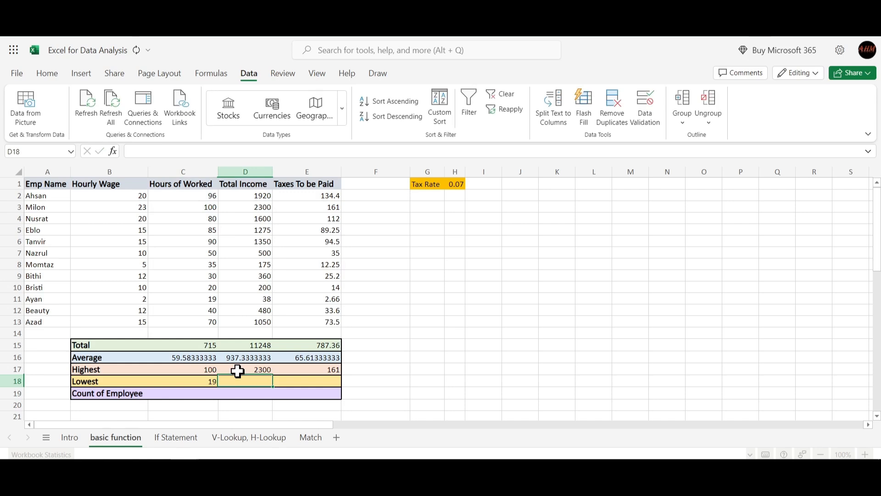
- Find the lowest total income in D18 with =MIN(D2:D13) and the lowest tax in E18 with =MIN(E2:E13)
type("=m")
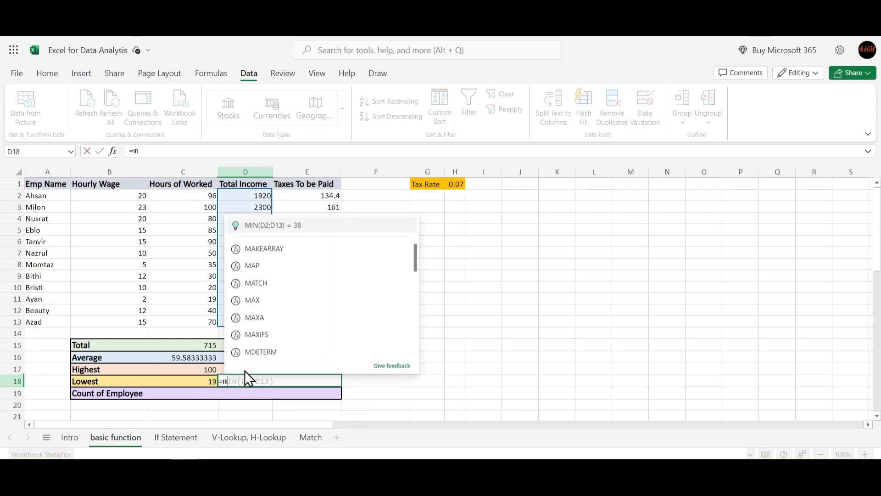
key("BackSpace")
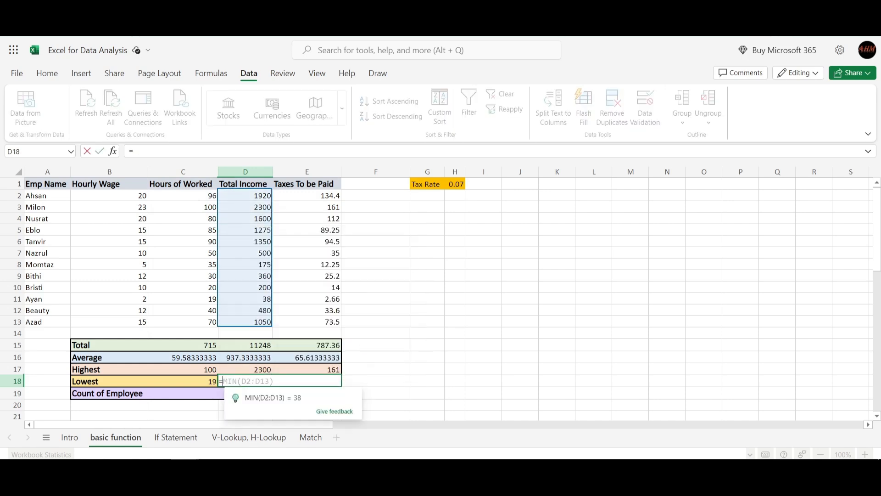
type("m")
key("Tab")
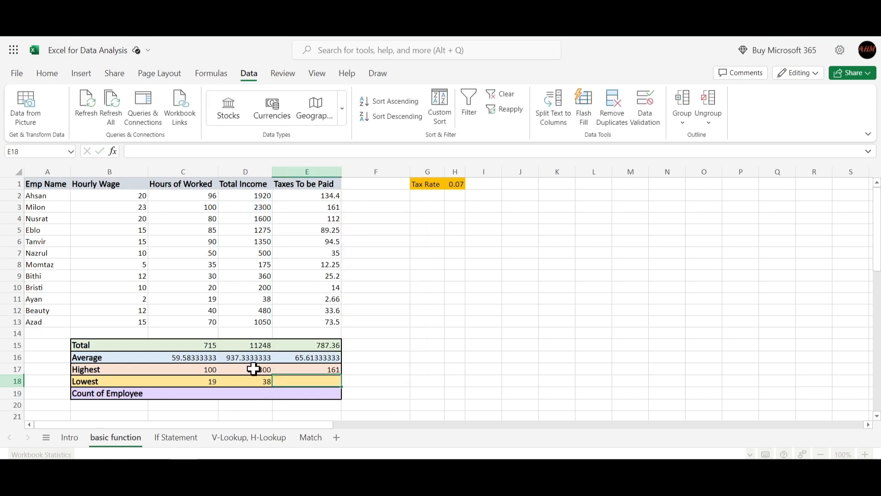
type("=min")
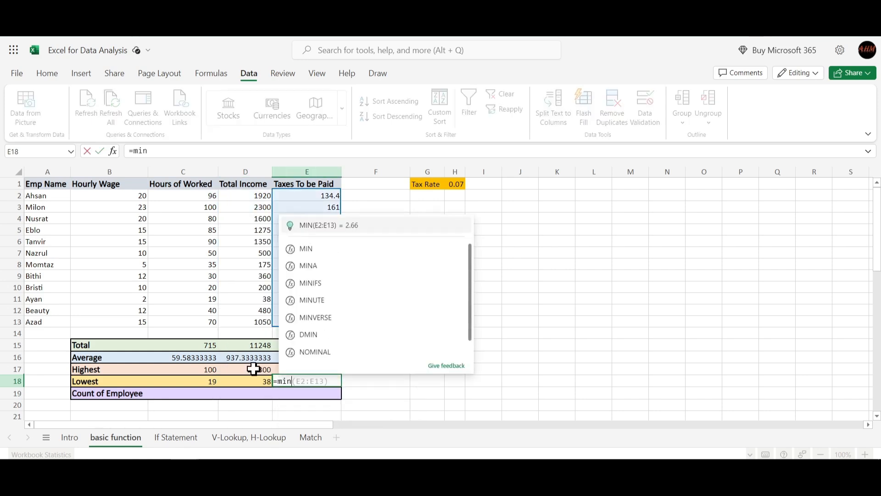
key("Tab")
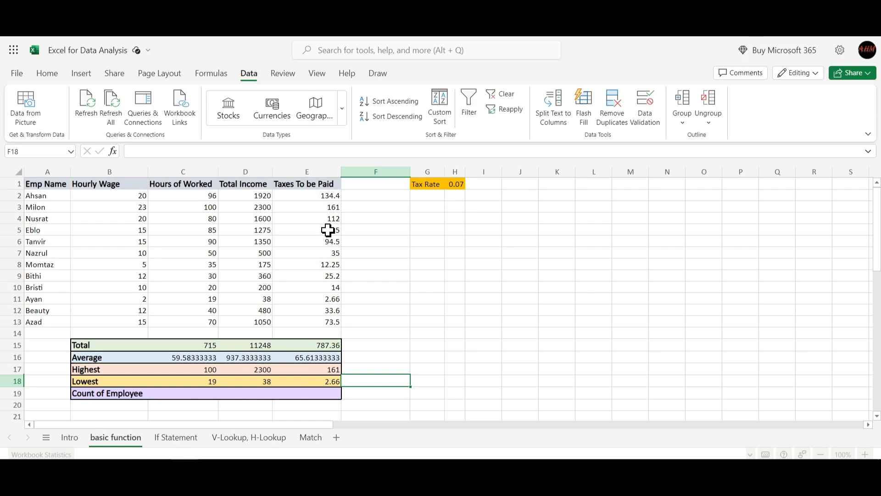
- Enter =COUNT(A2:A13) in C19 to count the employees from the Emp Name column
left_click(193, 393)
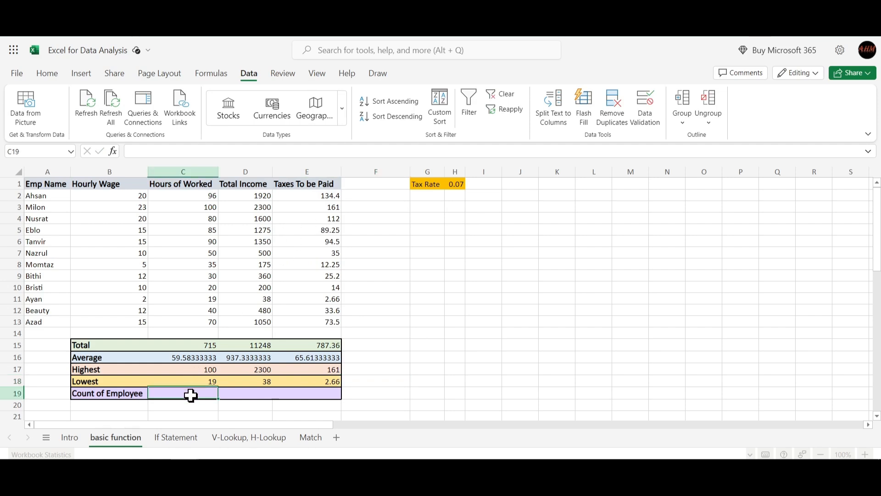
type("=")
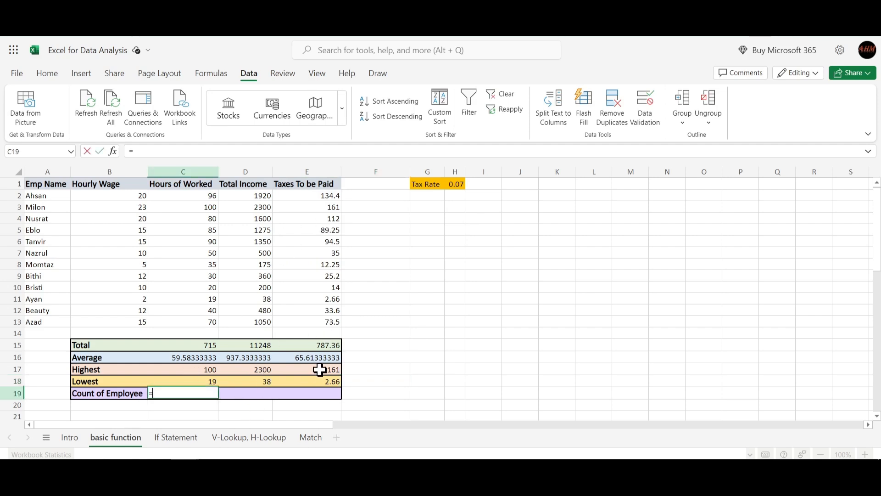
type("COu")
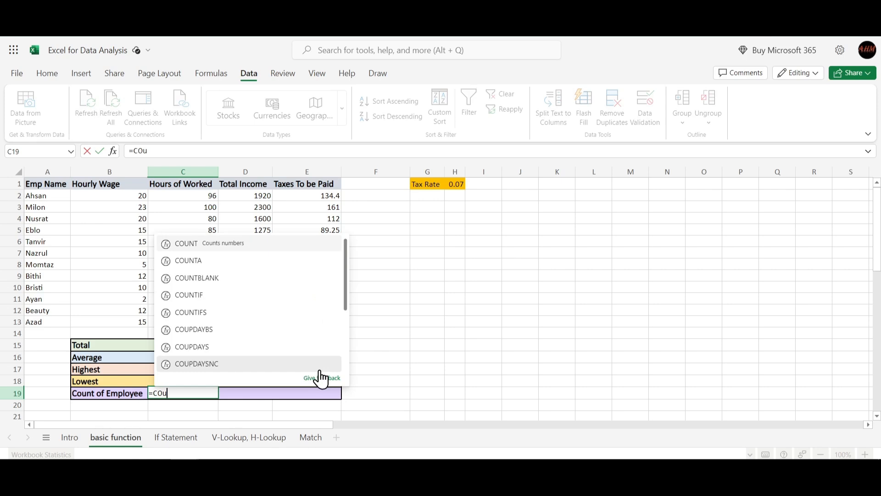
key("Tab")
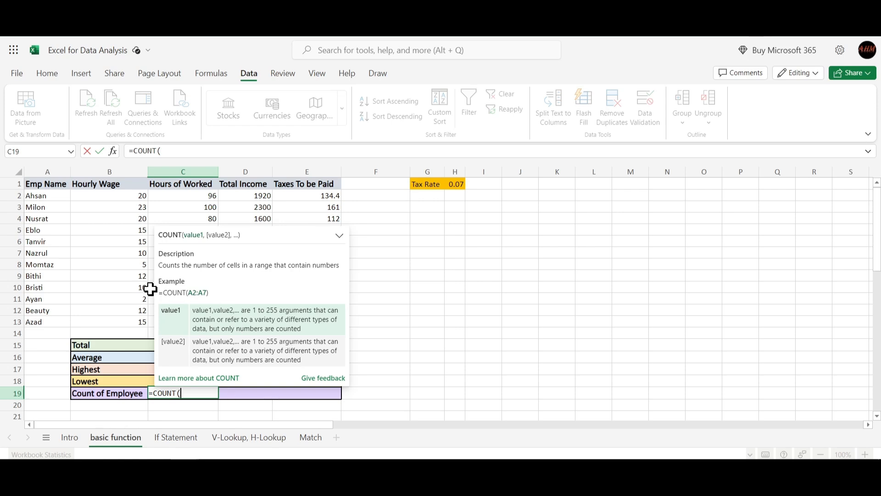
key("Tab")
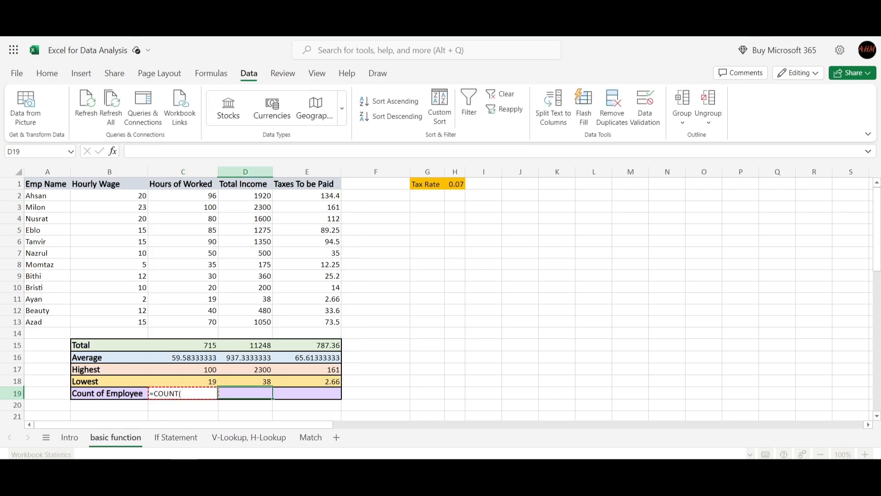
double_click(185, 396)
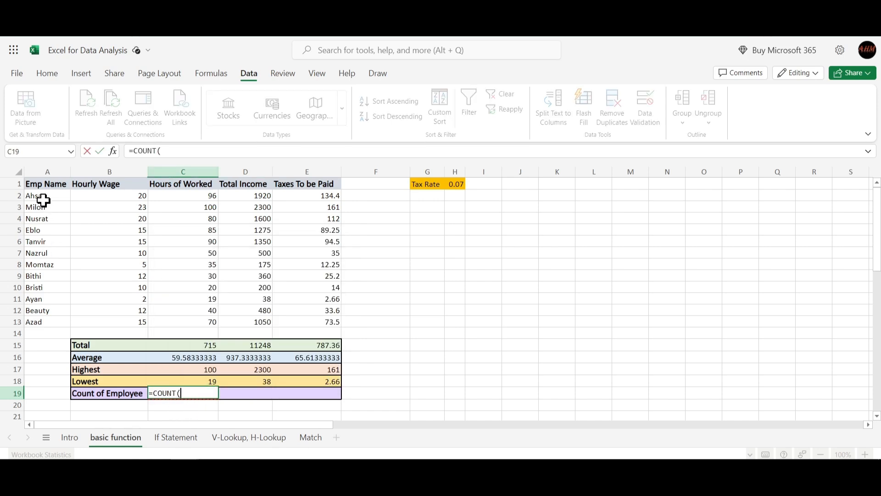
left_click_drag(41, 196, 47, 324)
type(")")
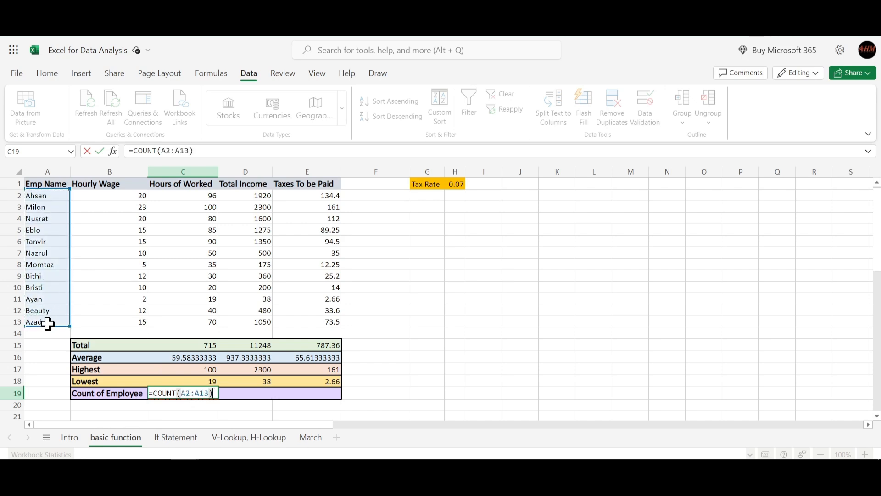
key("Return")
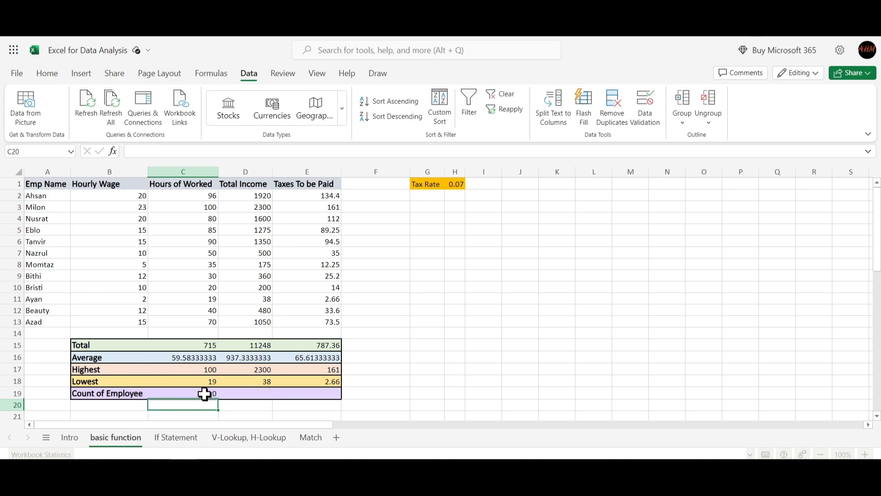
- Change the range of the COUNT formula in C19 to the hourly wages, B2:B13
left_click(204, 394)
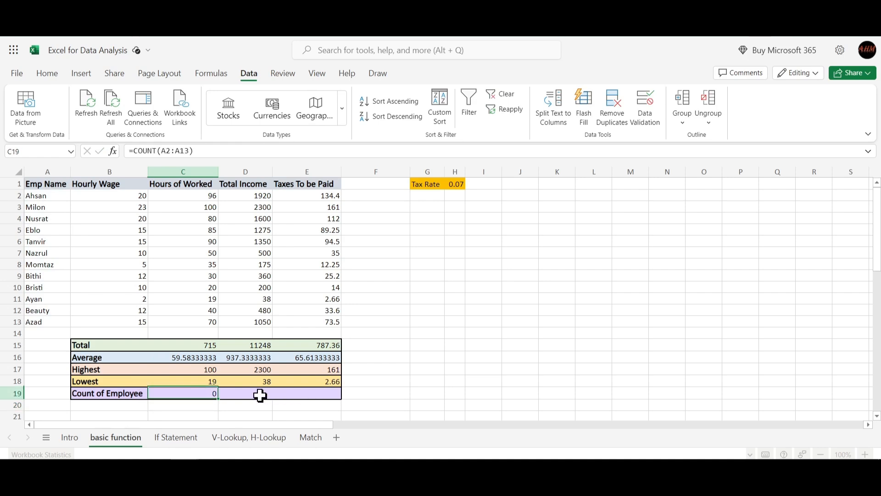
double_click(206, 392)
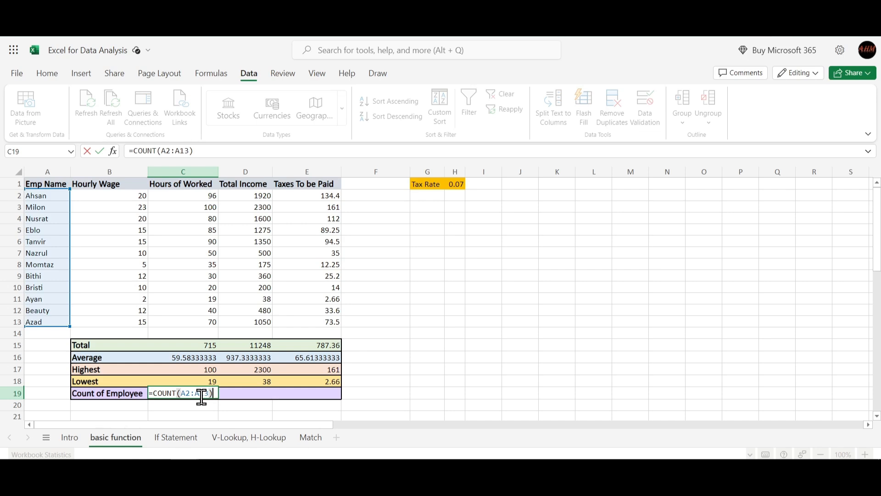
key("Return")
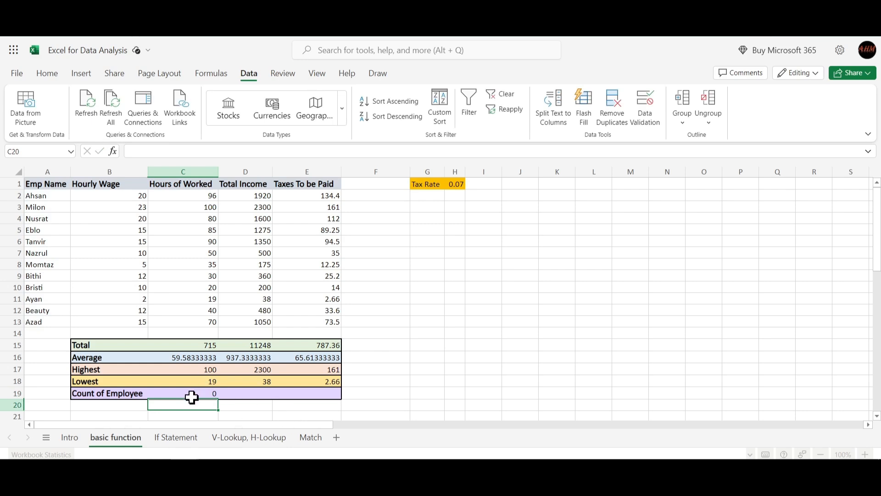
left_click(195, 393)
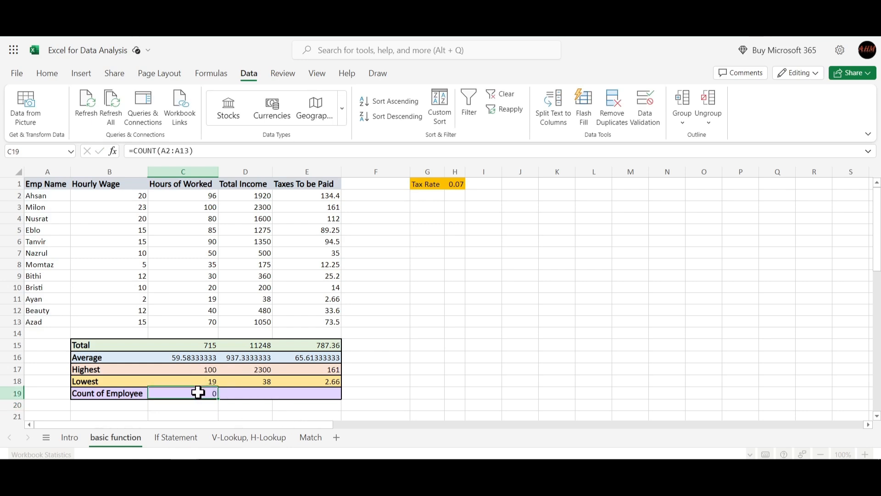
double_click(198, 392)
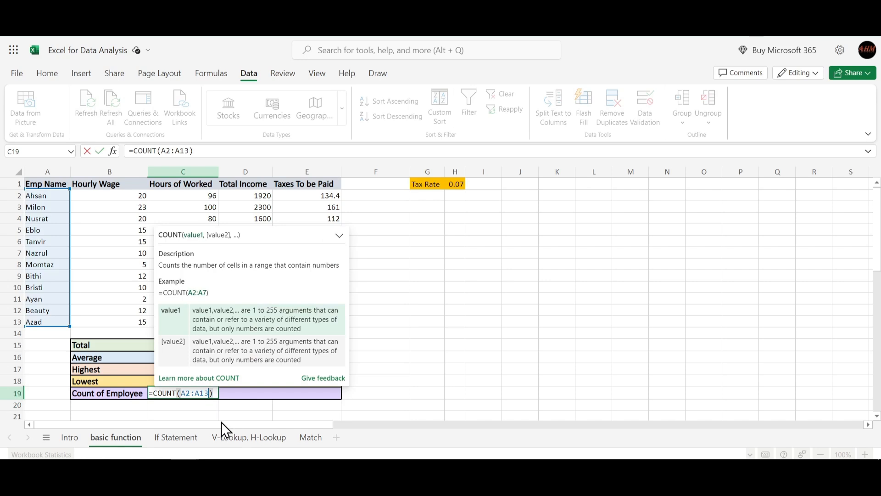
key("BackSpace")
key("BackSpace")
key("BackSpace")
key("BackSpace")
key("BackSpace")
key("BackSpace")
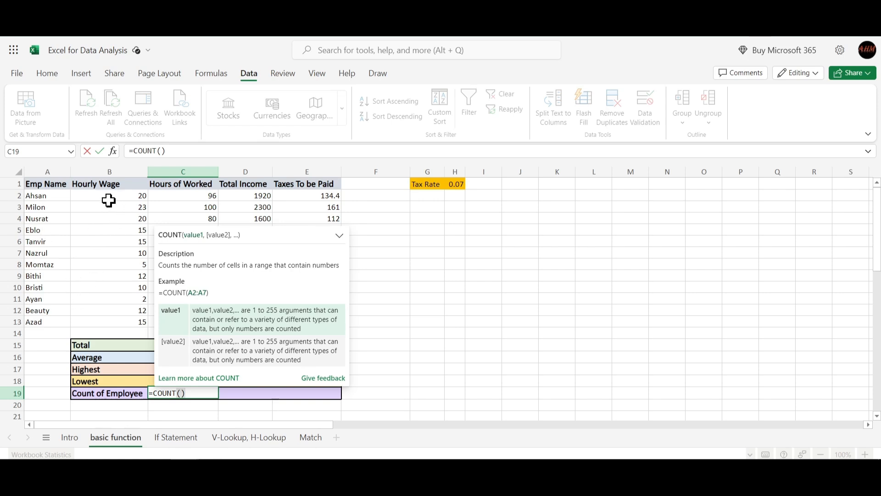
left_click_drag(108, 200, 108, 323)
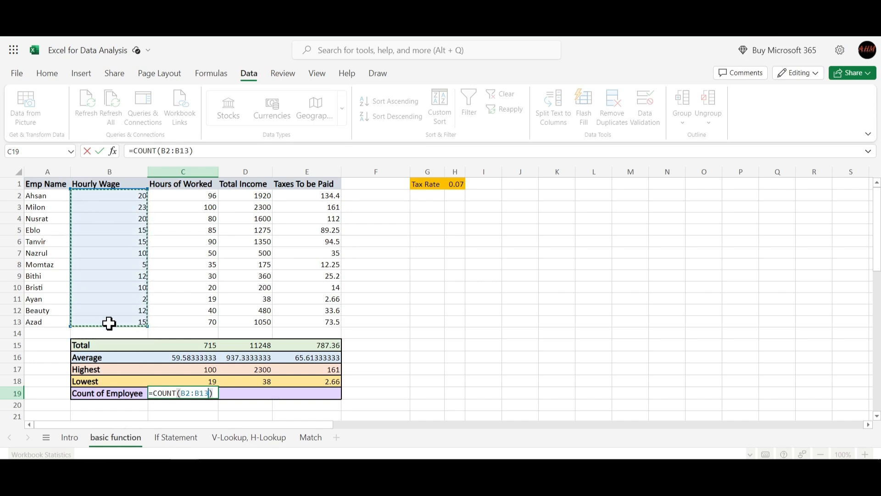
key("Return")
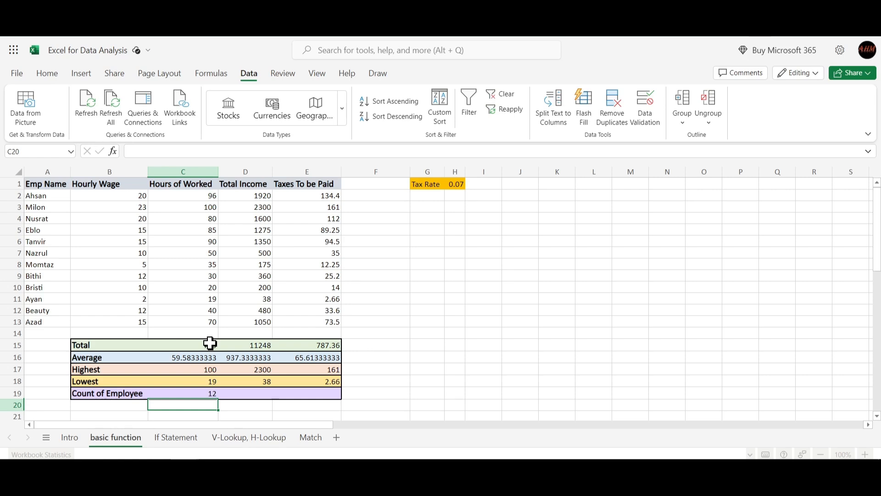
- Fill the employee count formula from C19 across to D19 and E19
left_click(245, 394)
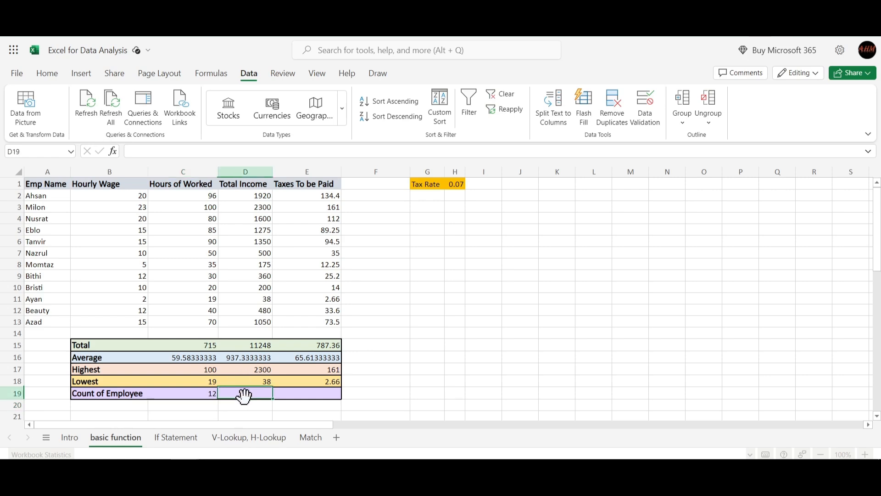
left_click(205, 395)
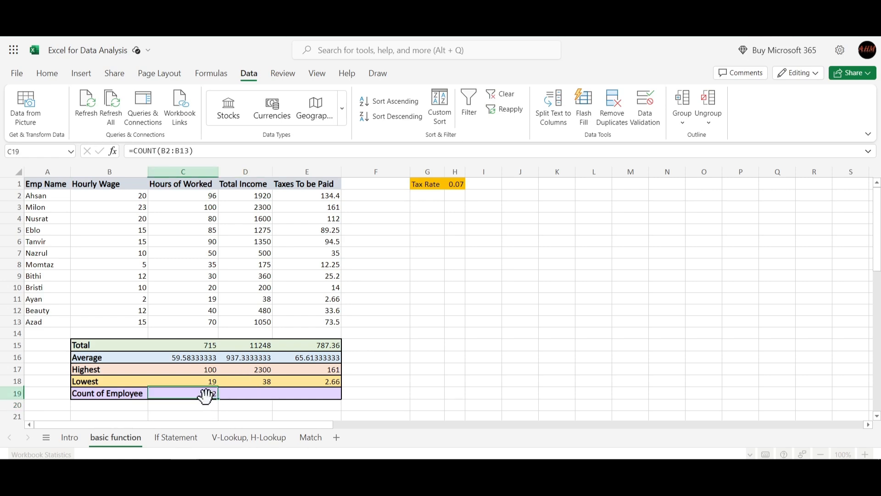
left_click(261, 395)
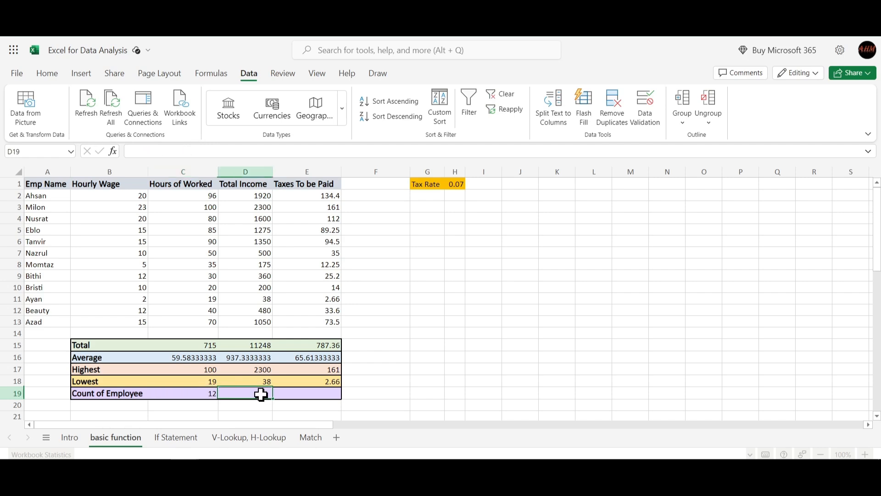
left_click(201, 395)
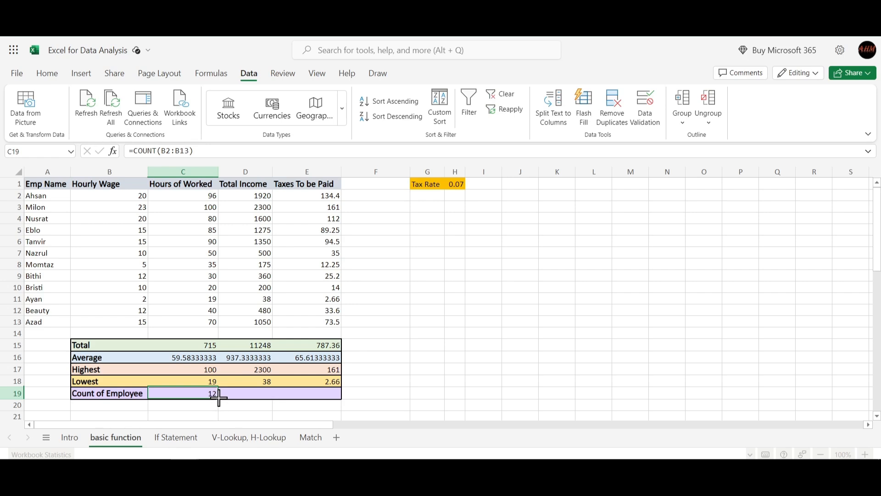
left_click_drag(218, 397, 307, 393)
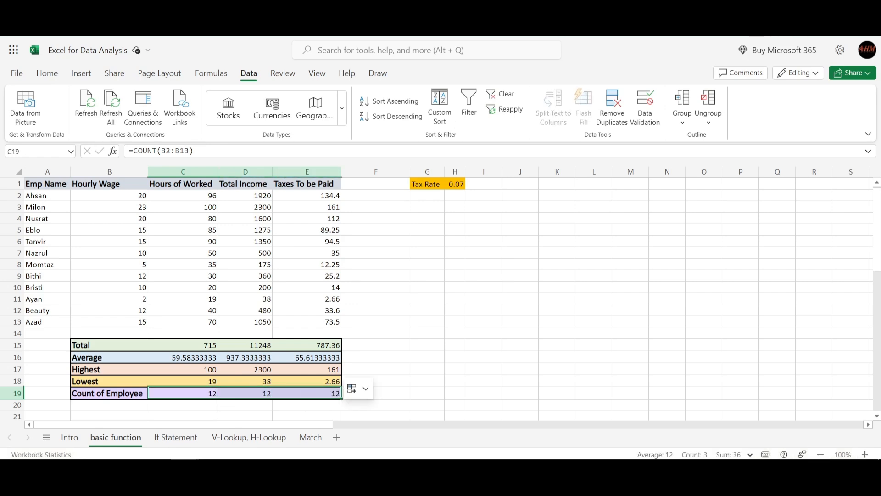
left_click(418, 365)
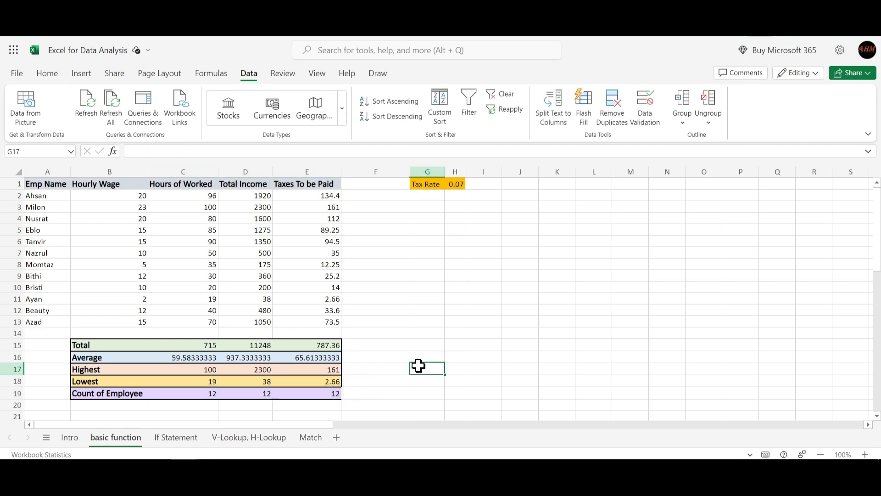
- Switch to the Excel-Tutorial for Data Analysis presentation in Google Slides and show slide 11, Logical Operators - Intro
scroll(448, 305, "down", 2)
scroll(448, 304, "up", 2)
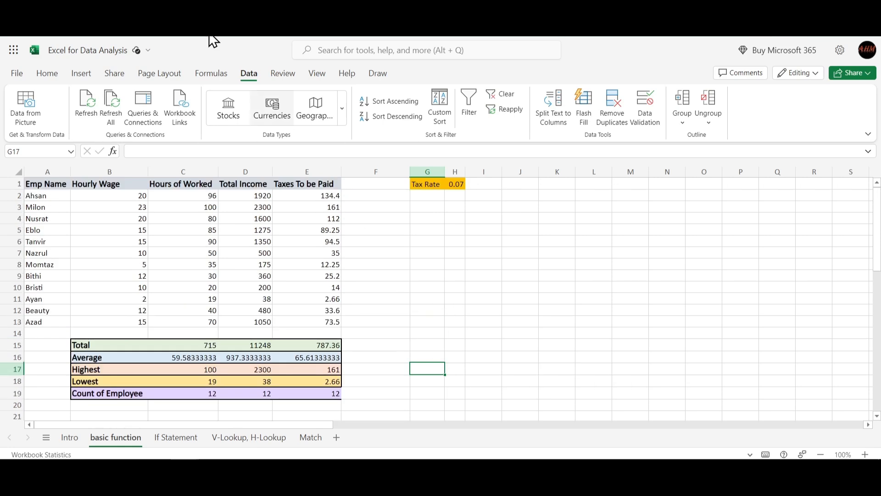
left_click(204, 21)
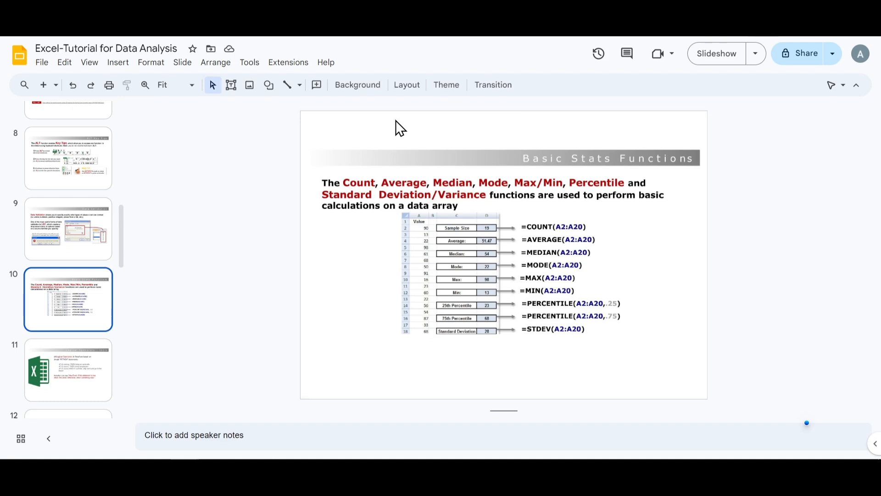
key("Down")
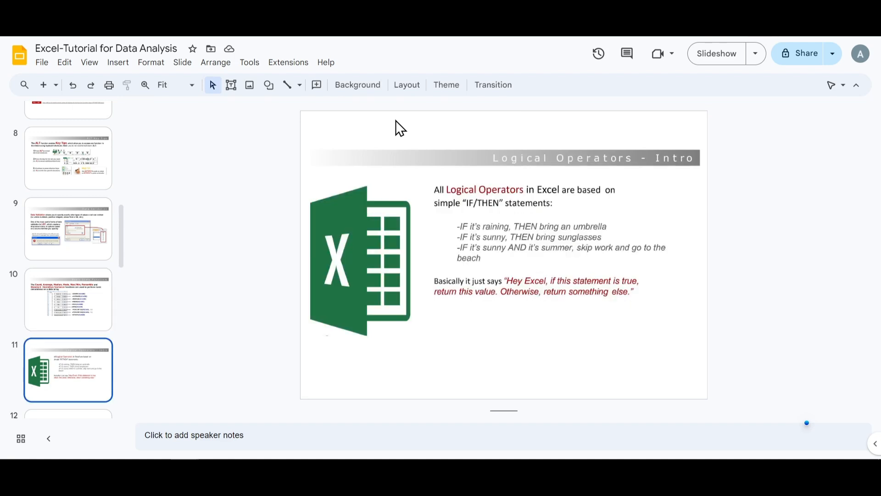
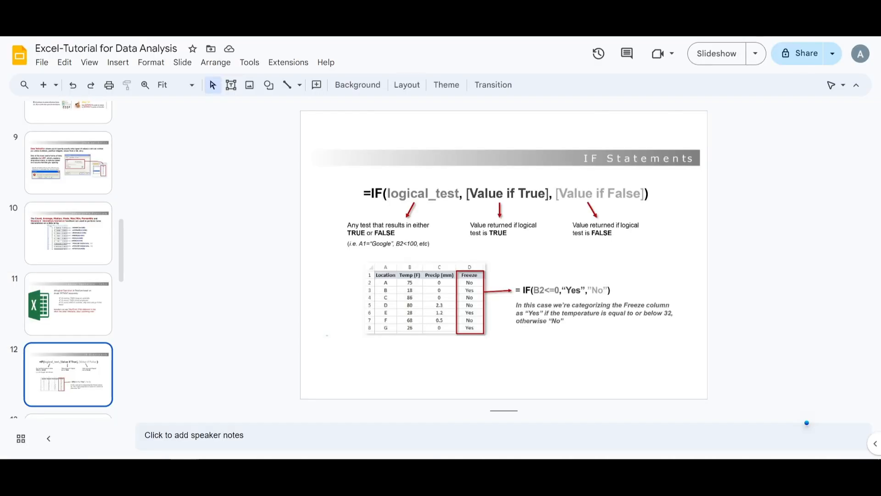
- Review the Nested IF Statements and AND/OR Statements slides, comparing them with the IF Statements slide
scroll(86, 324, "down", 3)
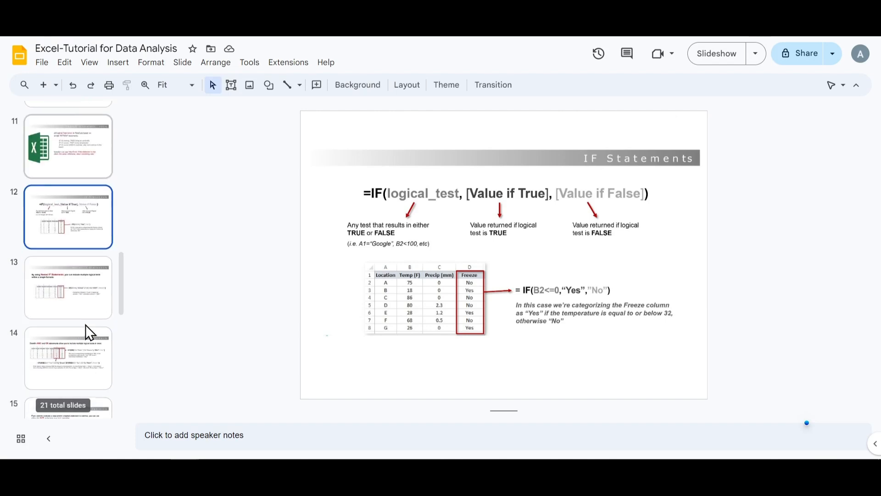
left_click(82, 282)
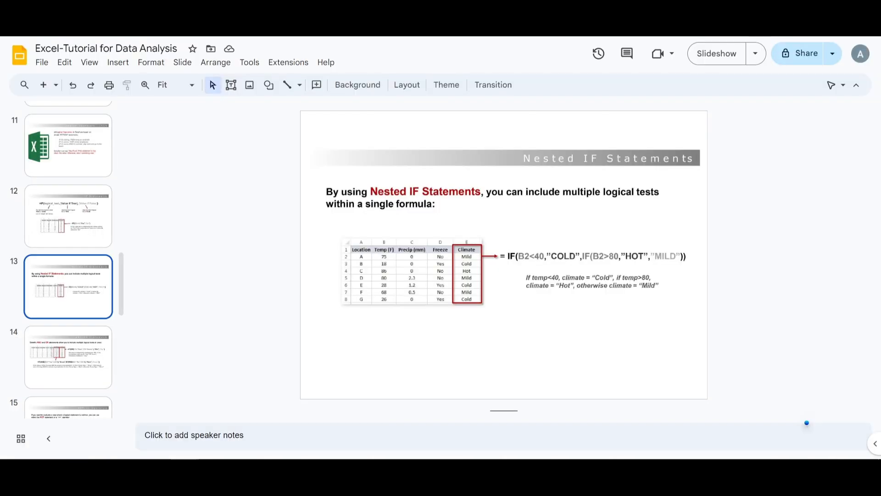
key("Down")
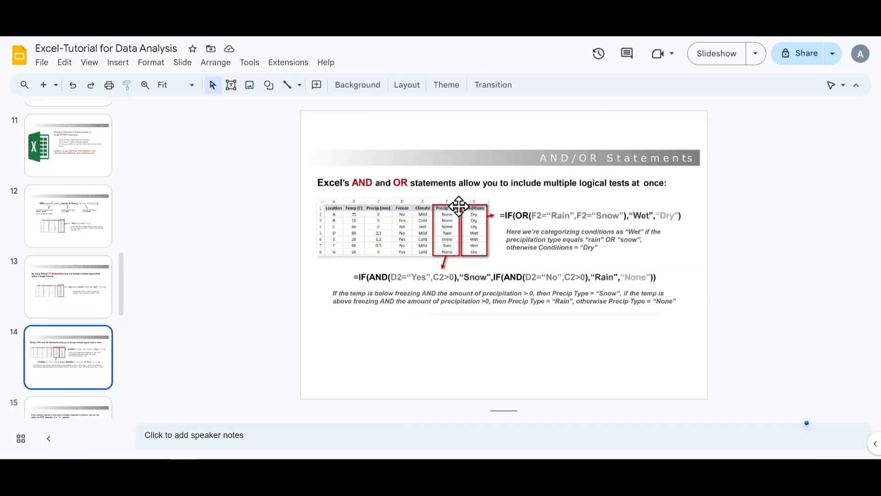
key("Up")
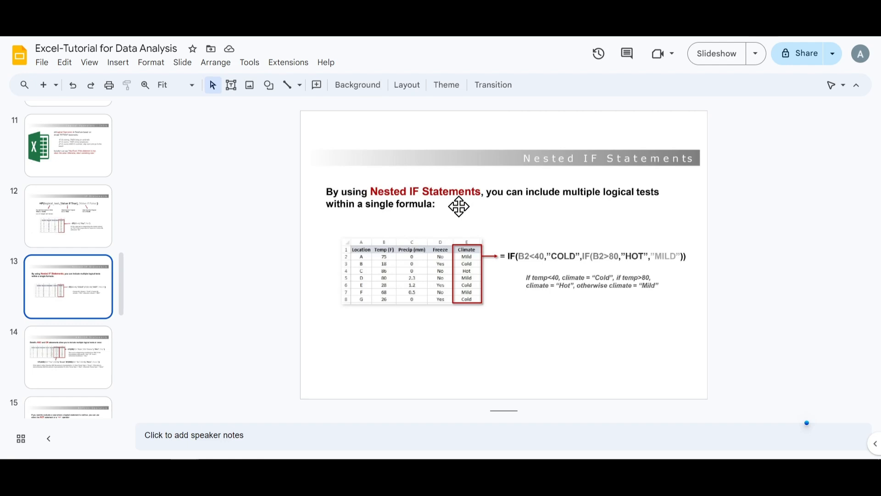
key("Up")
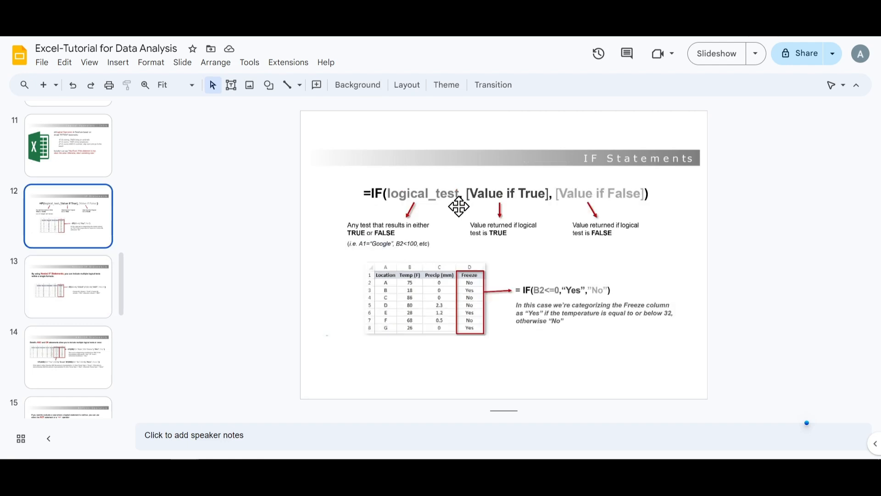
key("Down")
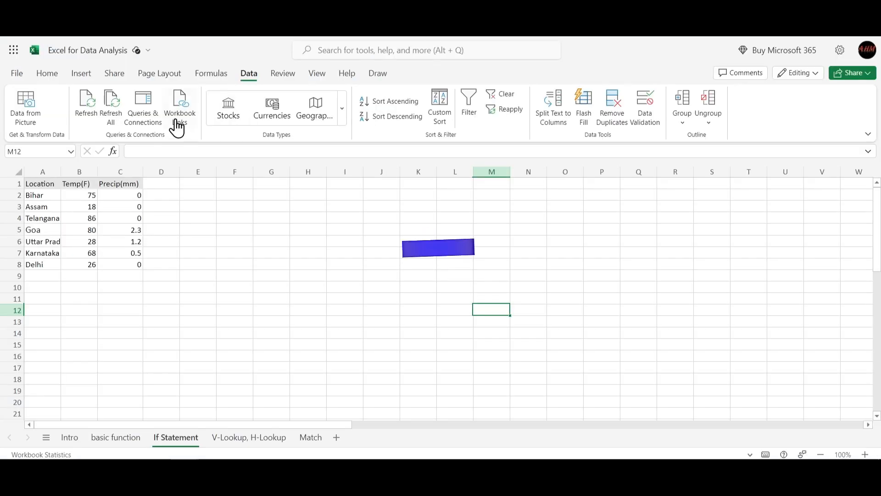
- Switch to the Excel for Data Analysis workbook and add the header Freeze in D1 of the If Statement sheet
left_click(161, 184)
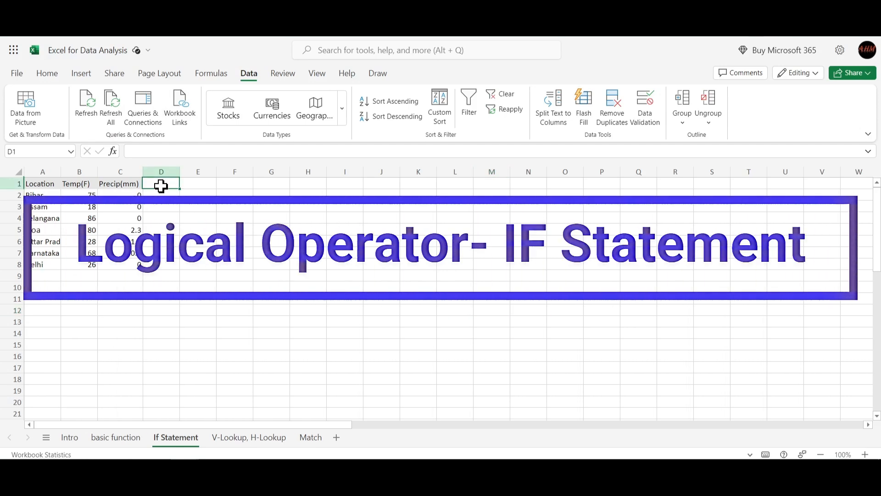
type("Free")
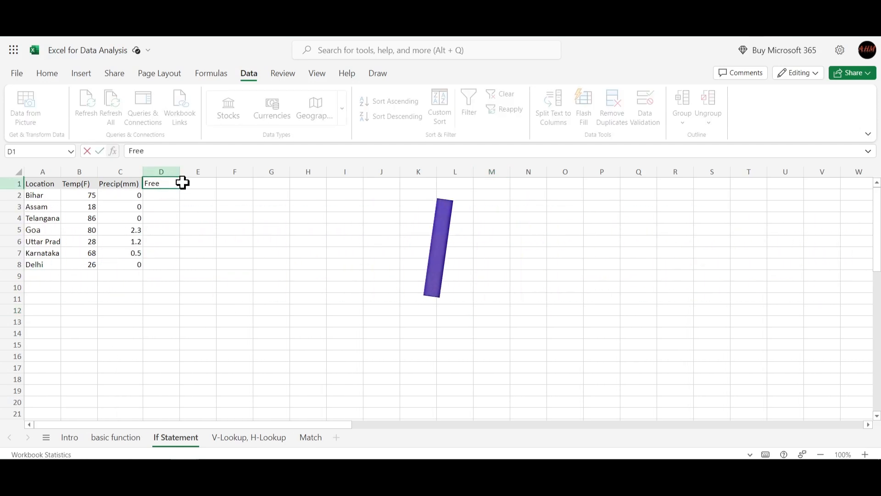
type("ze")
key("Return")
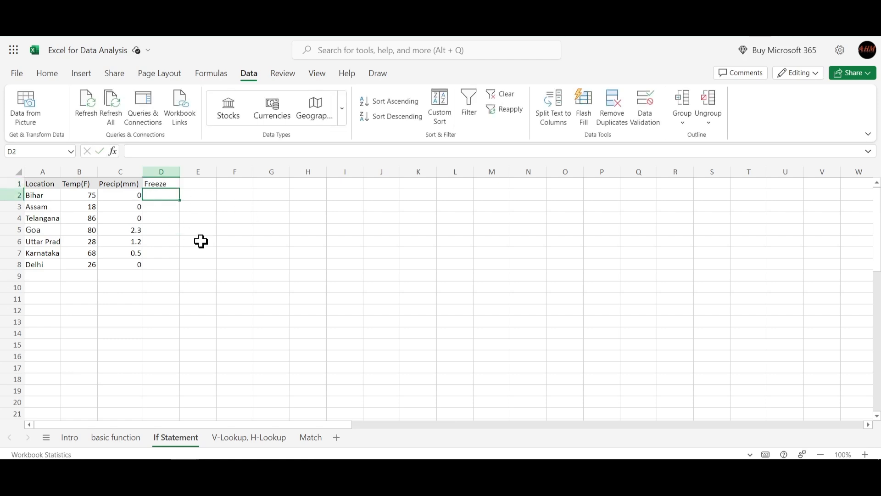
- Start an IF formula in D2 with the logical test B2<32 on Bihar's temperature
left_click(39, 199)
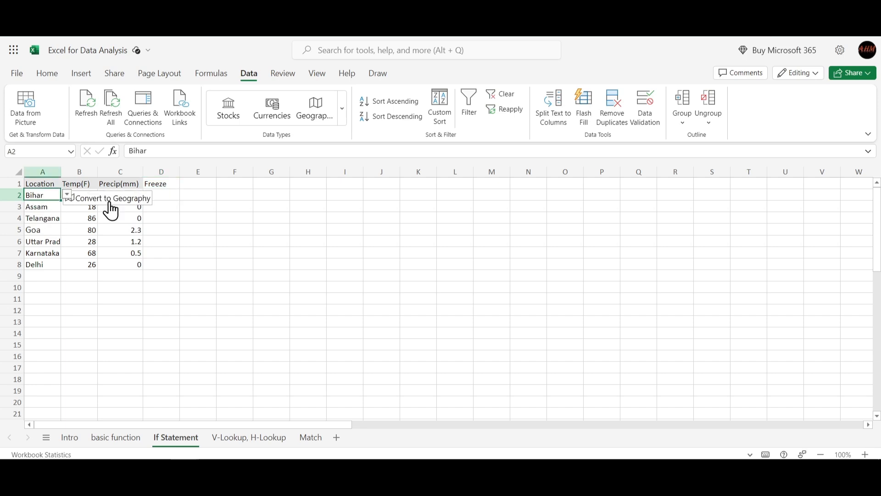
left_click(161, 194)
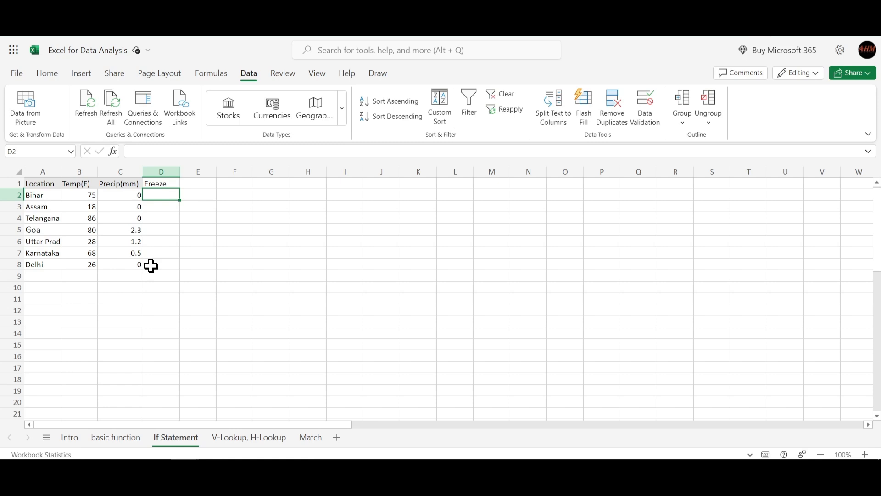
type("=")
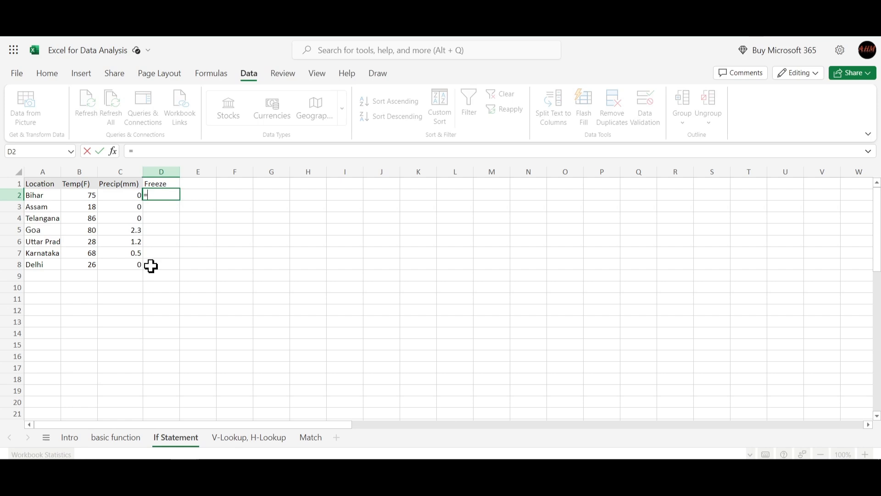
type("if")
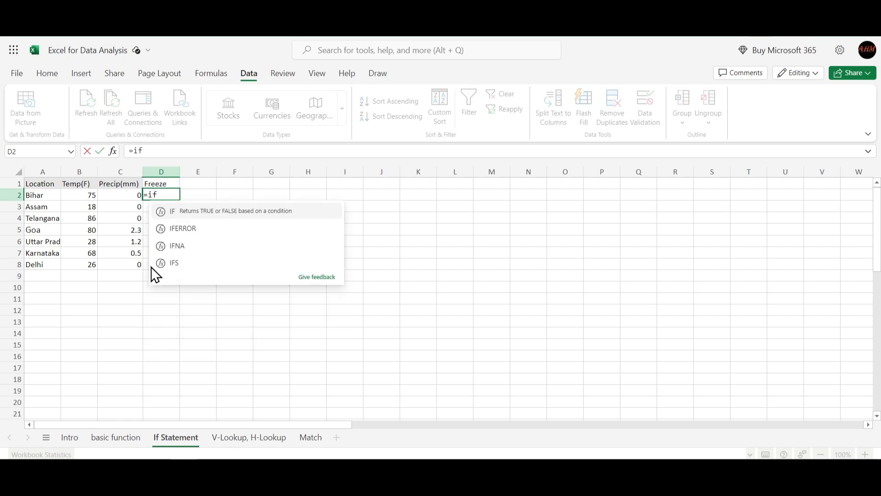
key("Tab")
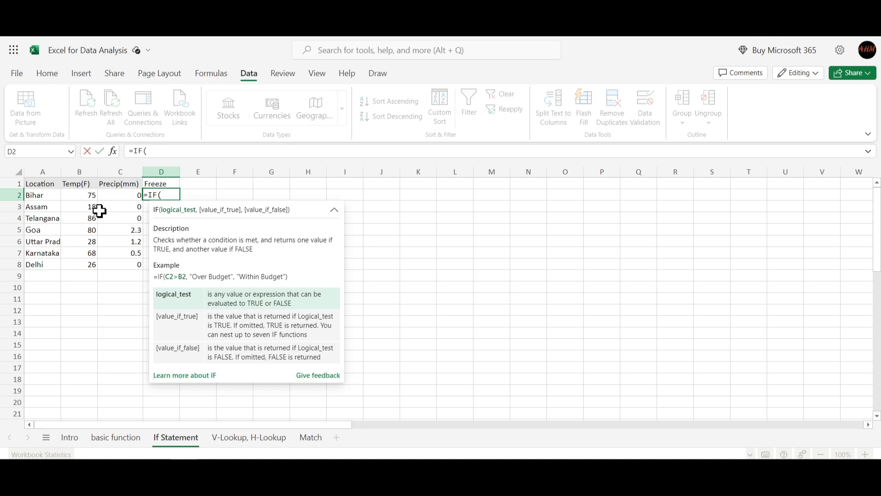
left_click(85, 197)
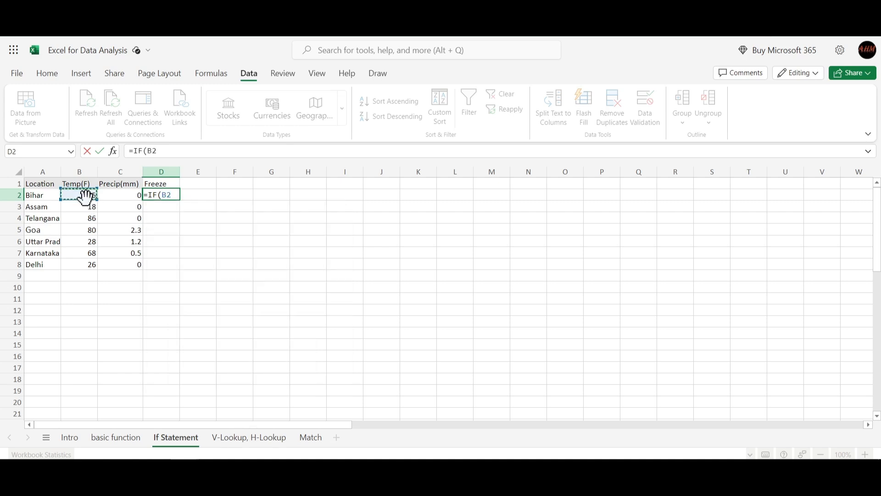
type("<32")
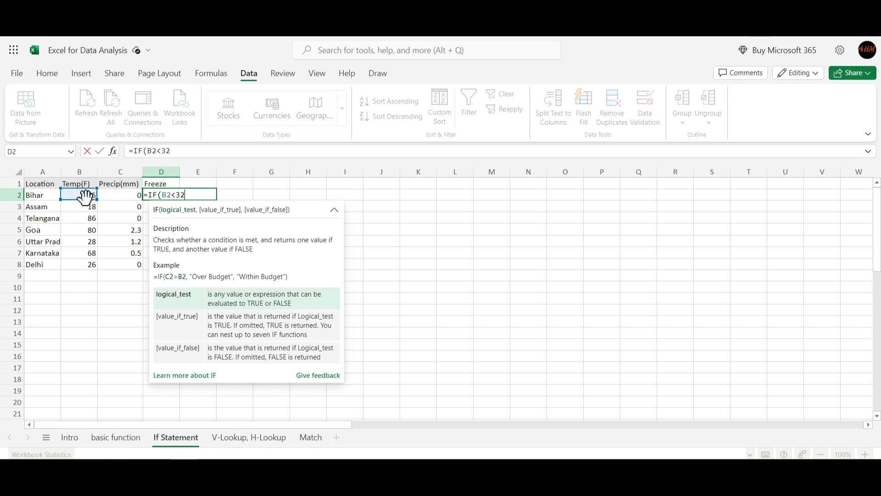
type(",")
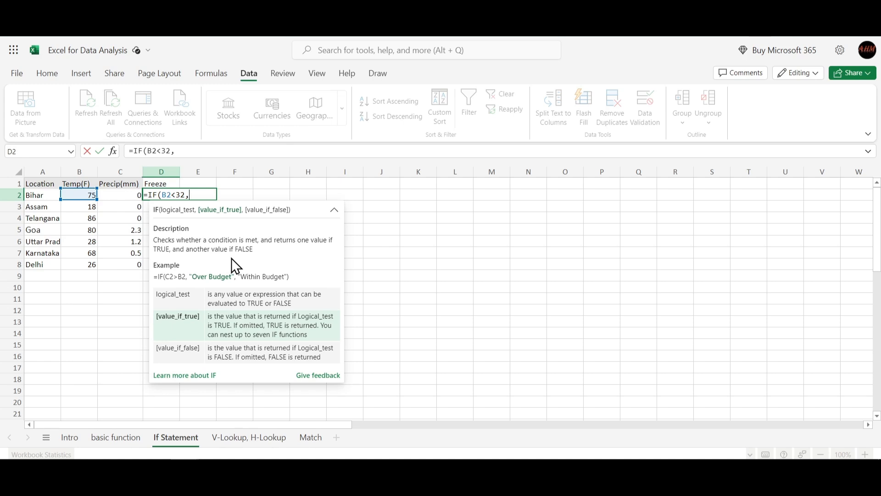
- Complete the D2 formula as =IF(B2<32,"Yes","No")
type("\"\"")
type("Yes")
type(",")
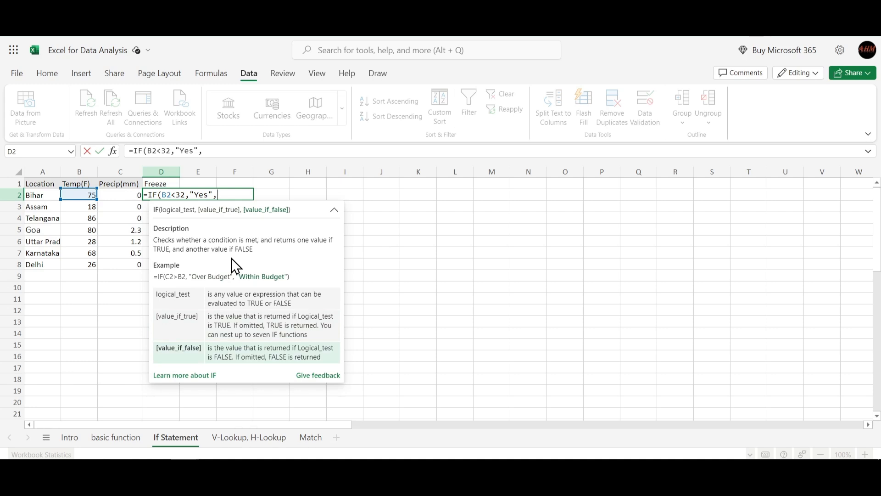
type("\"\"NO)")
key("BackSpace")
type("o")
key("Right")
key("Right")
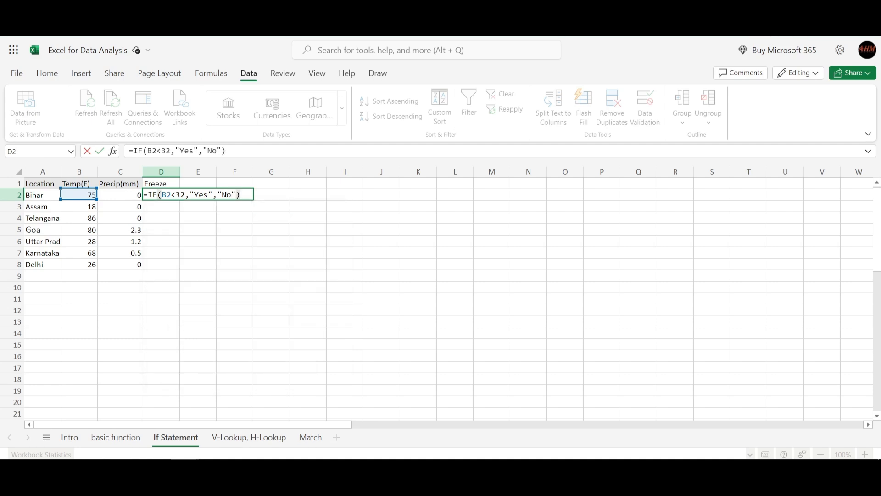
key("Return")
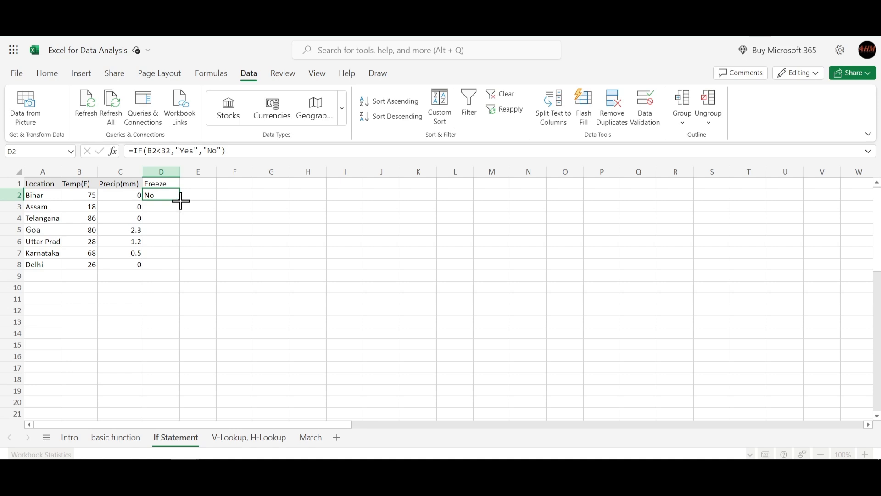
- Try to fill the Freeze formula from D2, and move the misplaced formula from E2 back to D2
left_click_drag(179, 199, 180, 200)
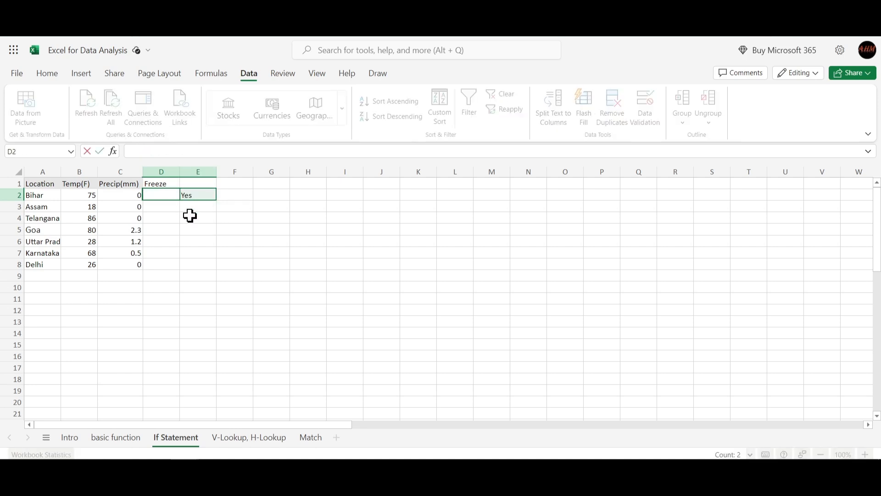
left_click(197, 196)
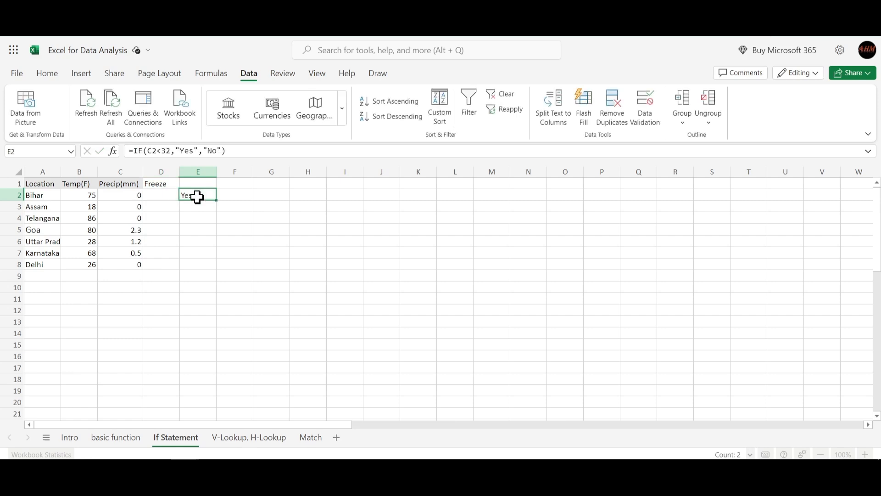
key("ctrl+c")
left_click(153, 198)
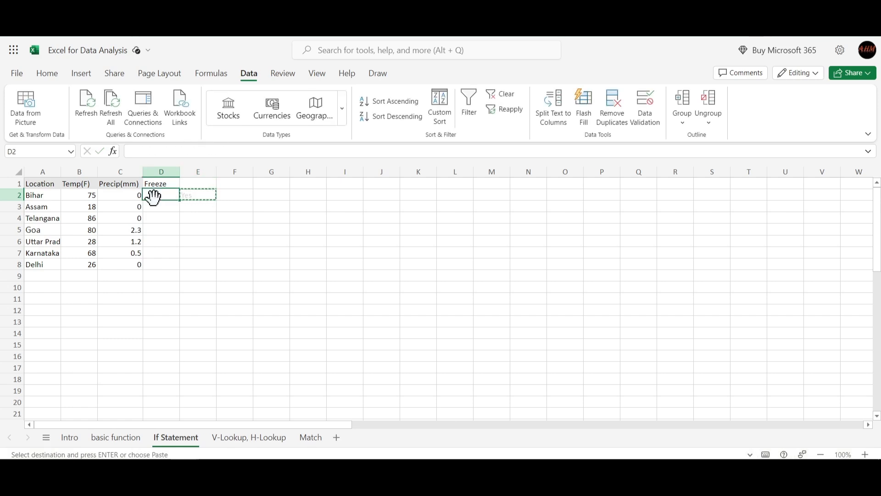
key("ctrl+v")
left_click(201, 207)
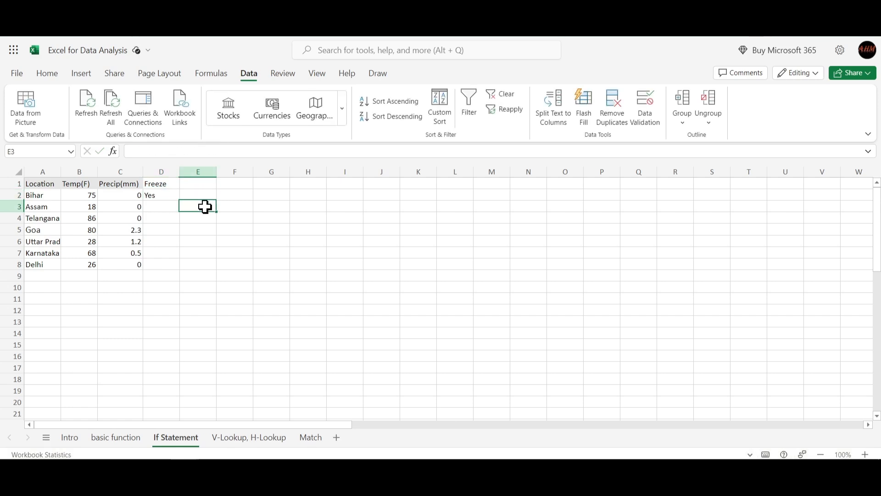
- Clear the incorrect formula that refers to C2 from cell D2
left_click(162, 196)
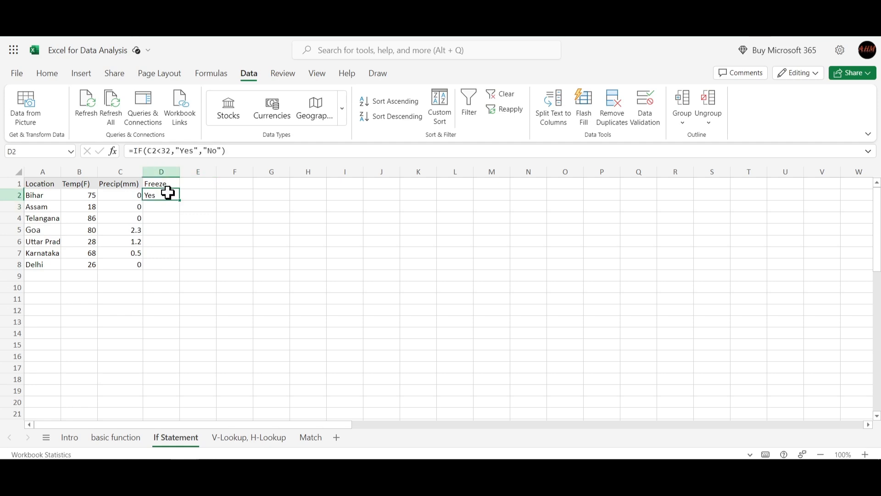
key("Delete")
key("Return")
- Begin a new IF formula in the emptied cell D2, testing whether B2 is less than 32
left_click(163, 195)
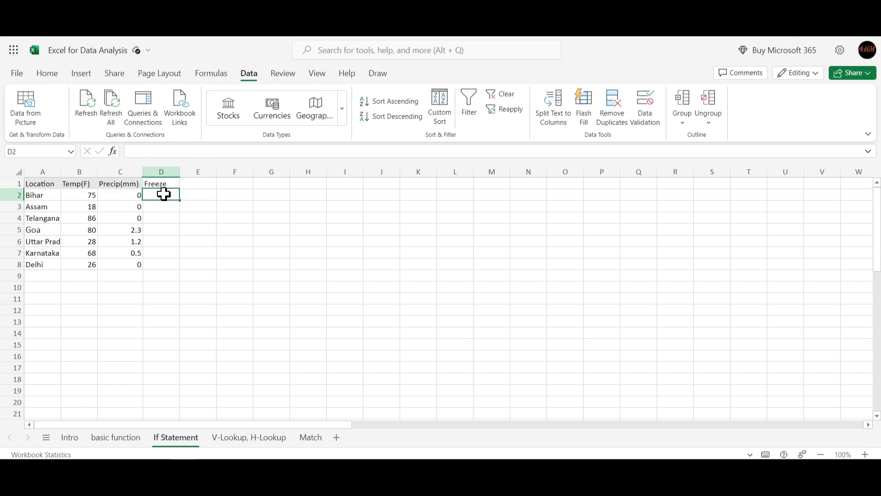
double_click(164, 193)
type("=")
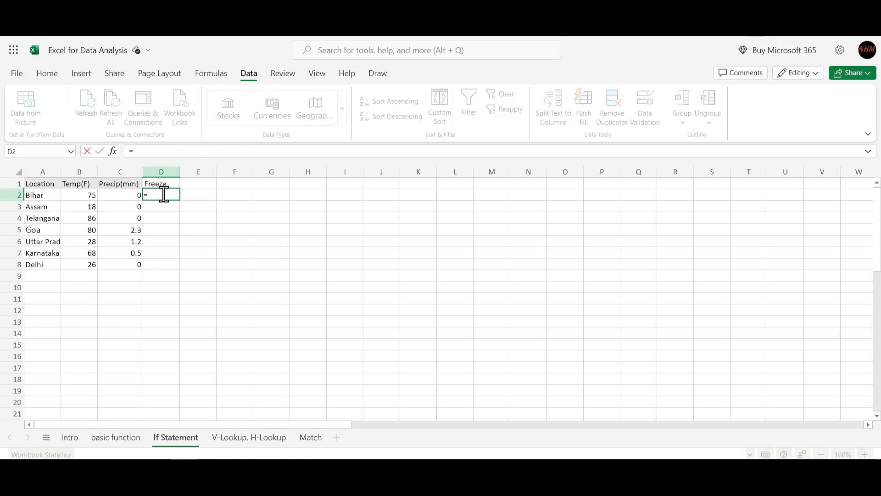
type("if")
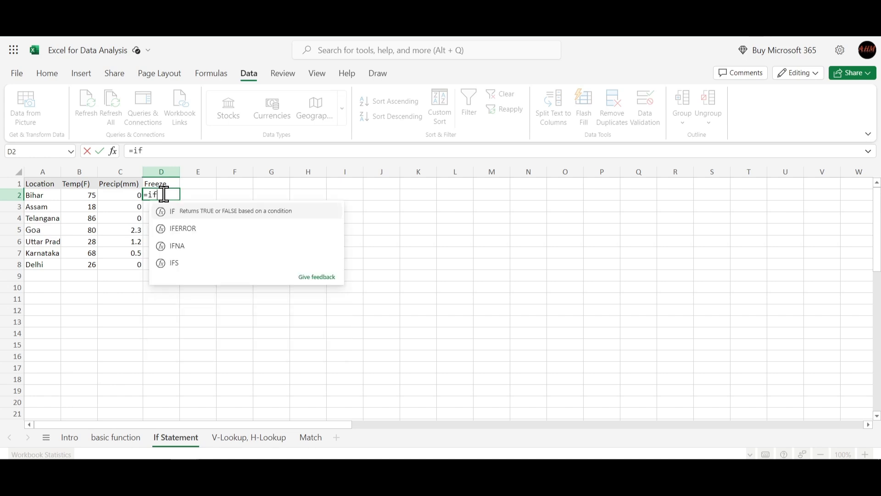
key("Tab")
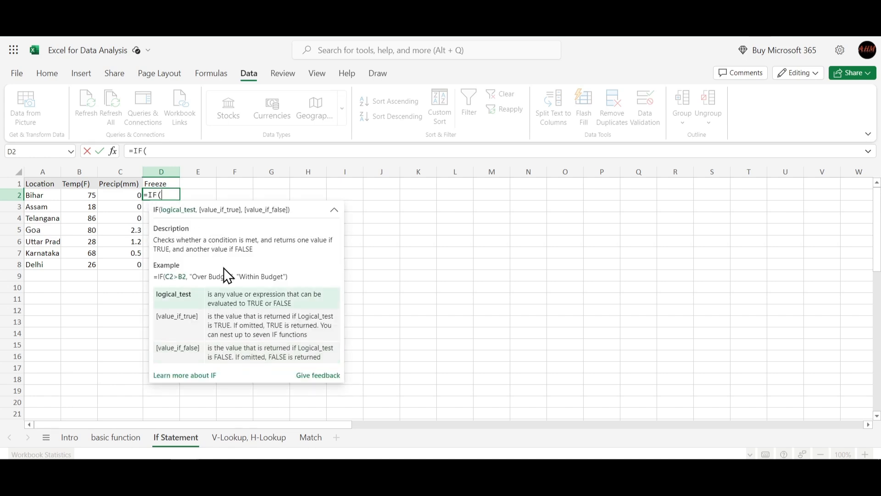
left_click(86, 198)
type("<32")
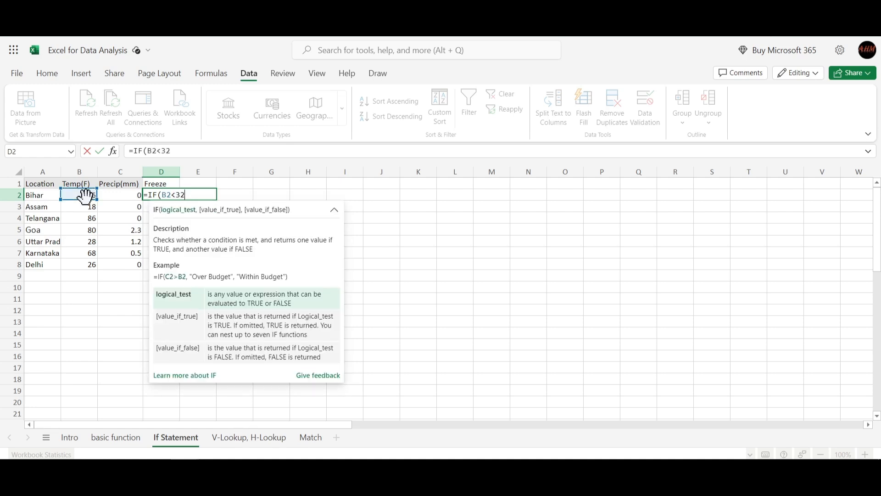
type(",\"\"")
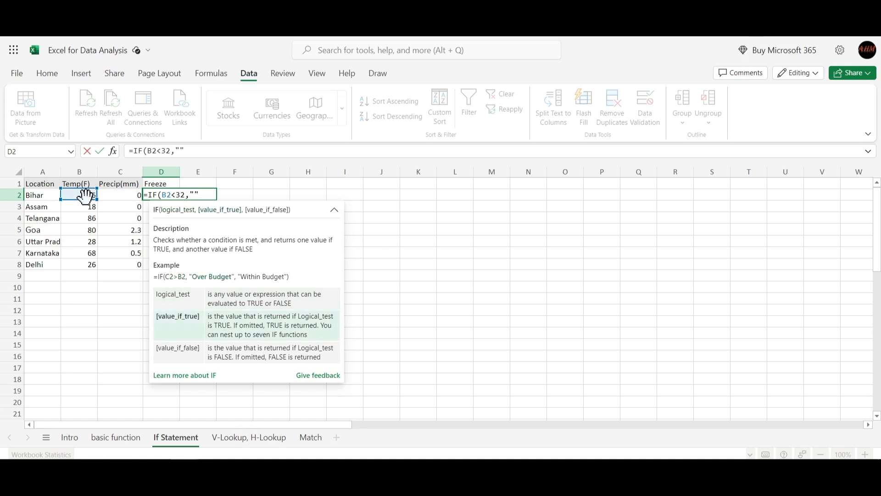
type("Yes")
type(",")
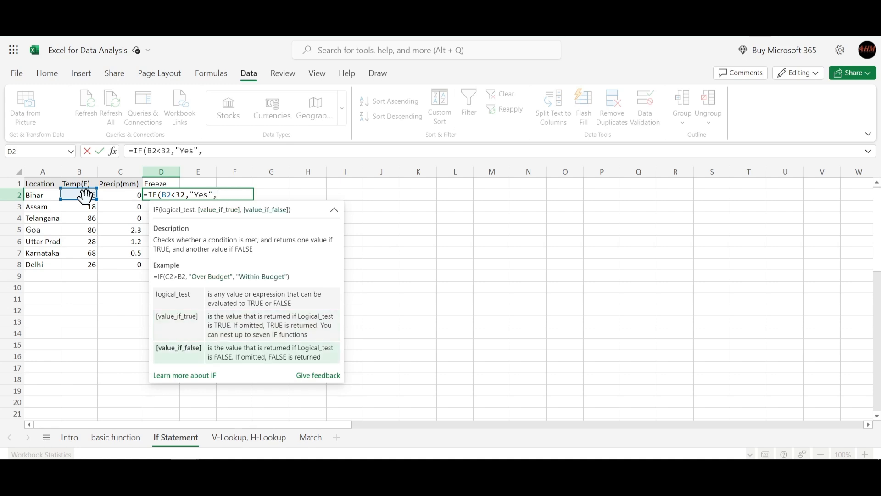
type("\"\"No")
type(")")
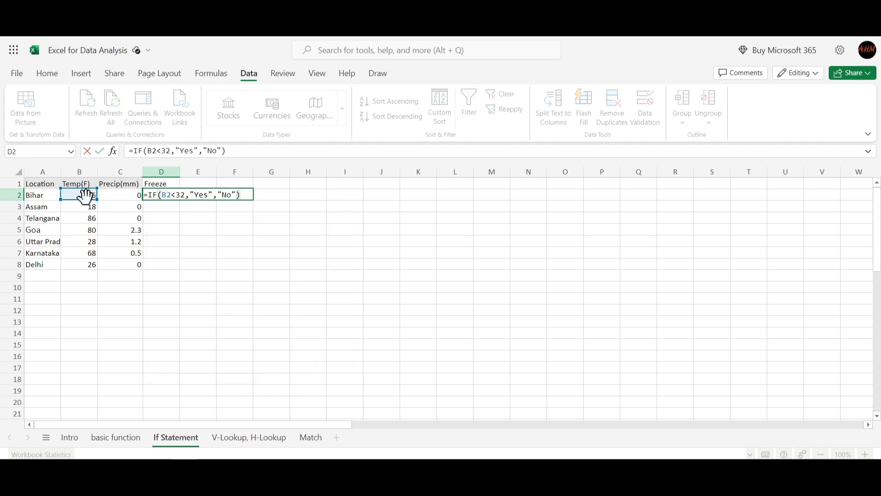
- Finish the IF formula in D2 with "Yes" as the true value and "No" as the false value
key("Return")
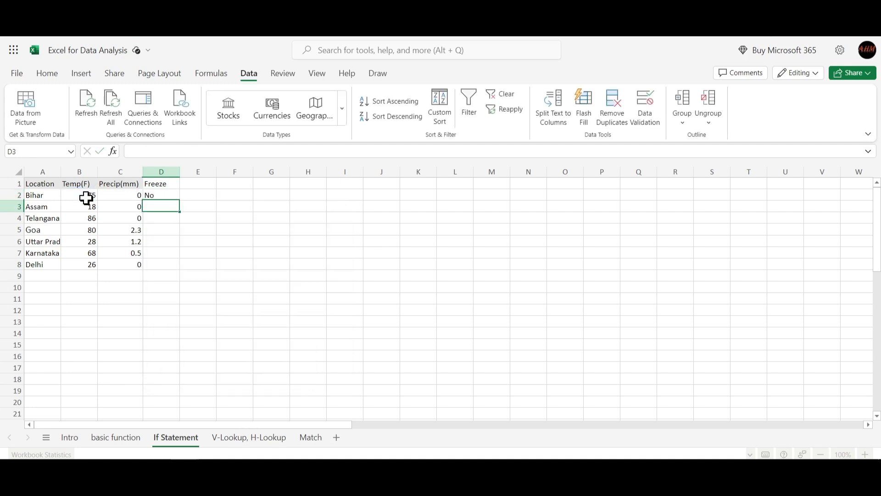
left_click(163, 197)
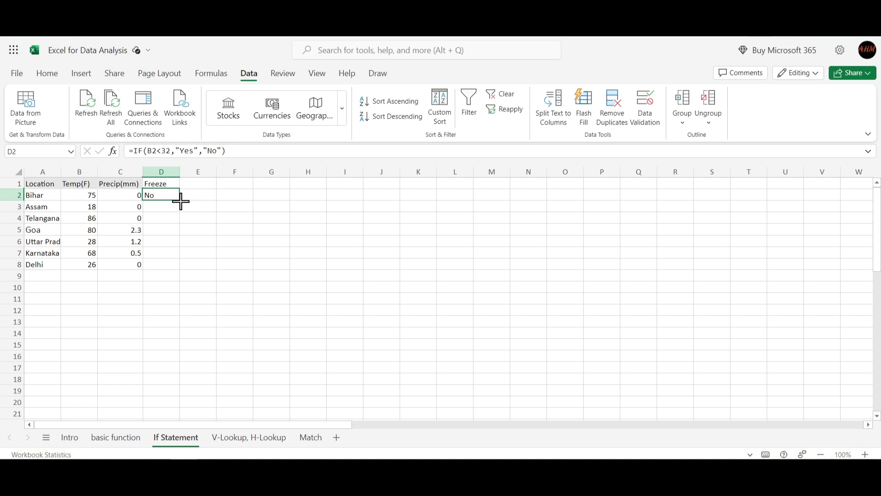
- Fill the Freeze formula from D2 down through D8
left_click_drag(180, 201, 176, 267)
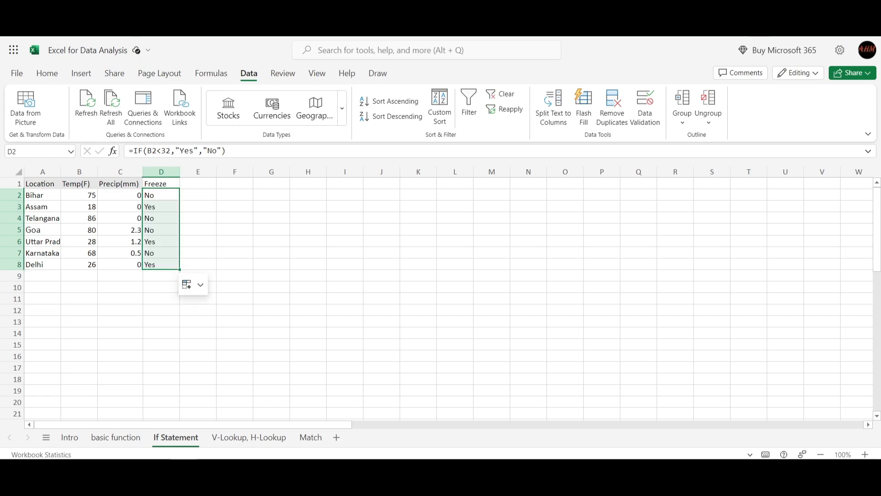
left_click(215, 215)
left_click(191, 195)
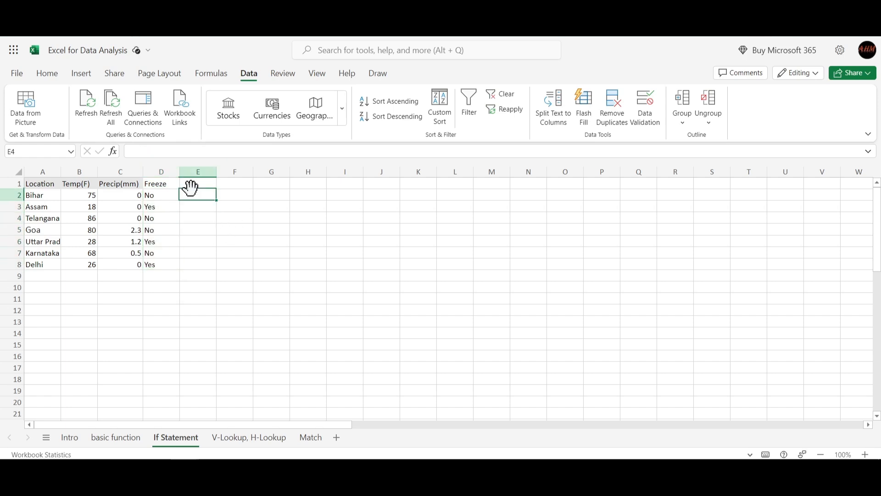
- Add the column header "Climate" in cell E1
left_click(188, 182)
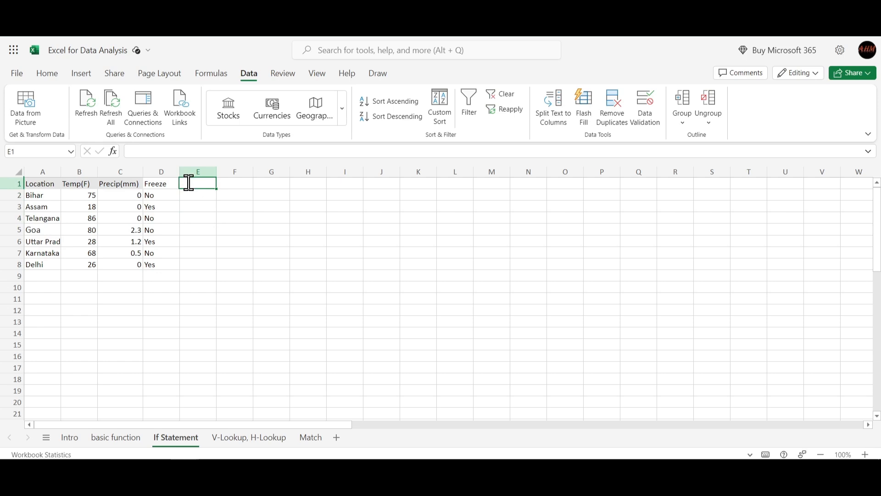
type("Climate")
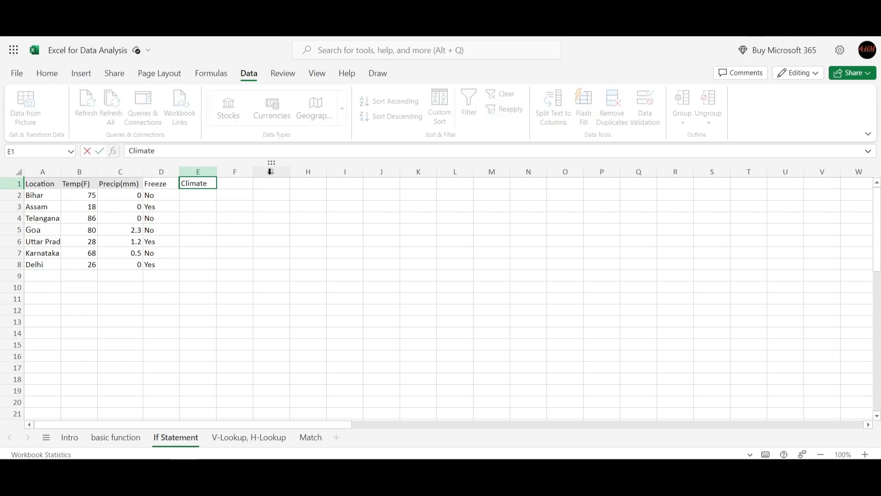
key("Return")
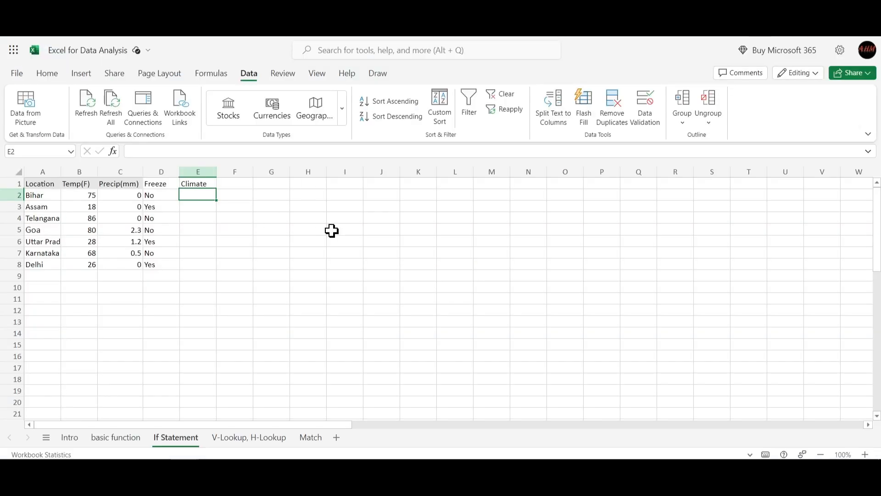
- Begin an IF formula in E2 that tests whether B2 is less than 40 and returns "Cold" if true
type("=IF(")
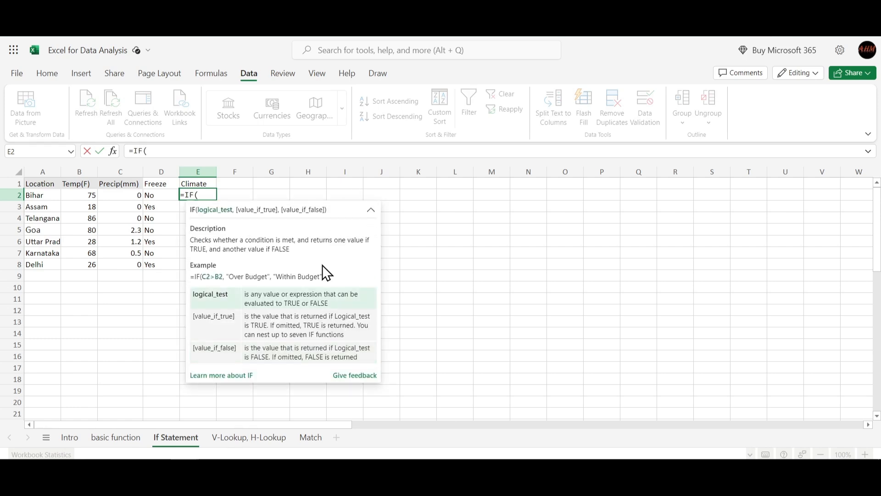
left_click(80, 196)
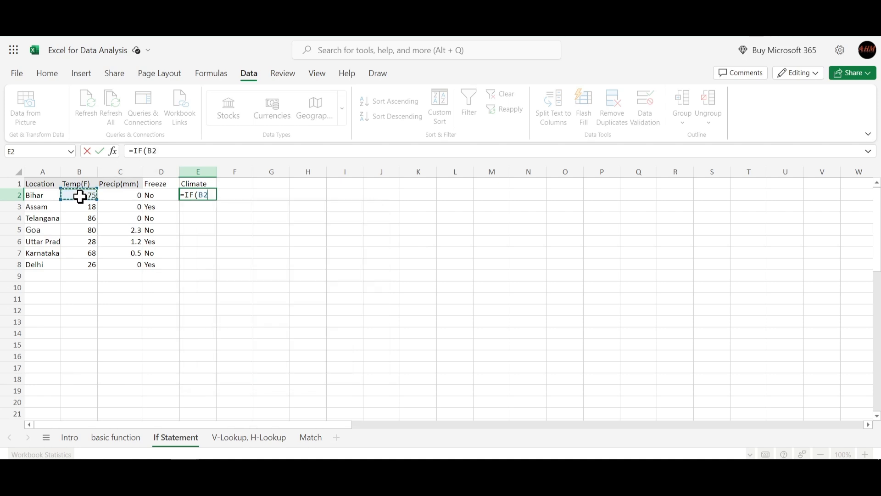
type("<")
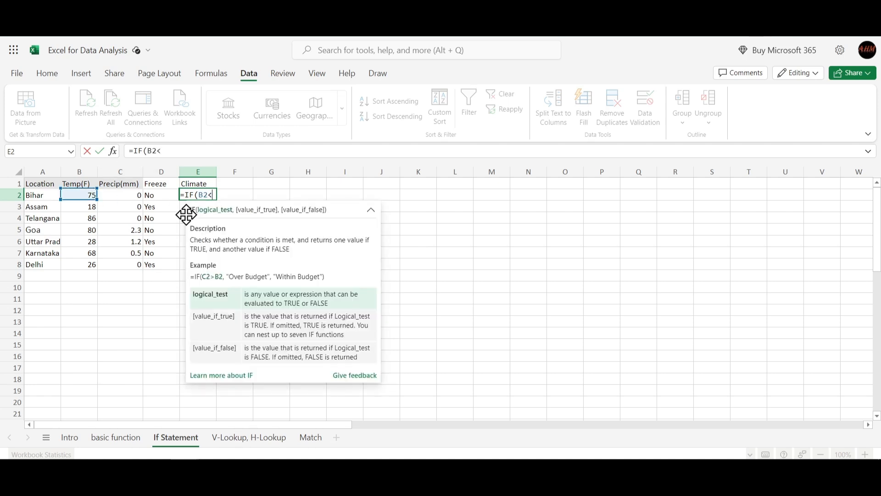
type("40,")
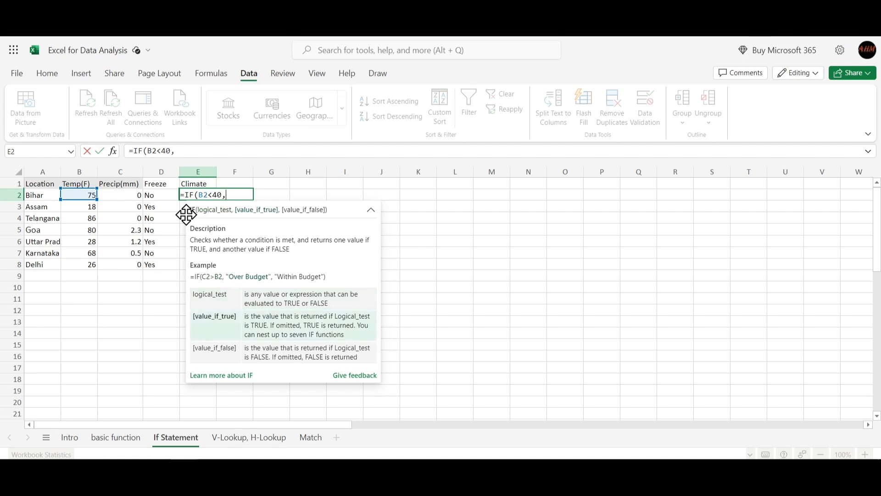
type("\"\"")
type("Cold")
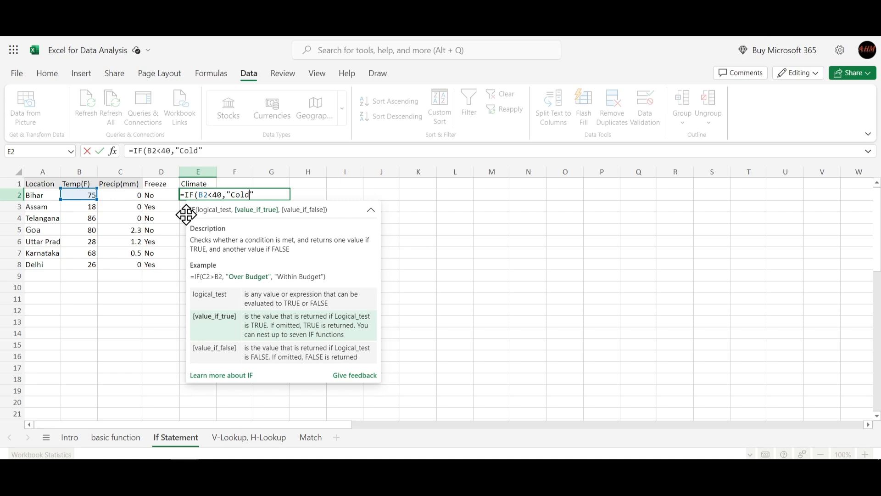
type(",")
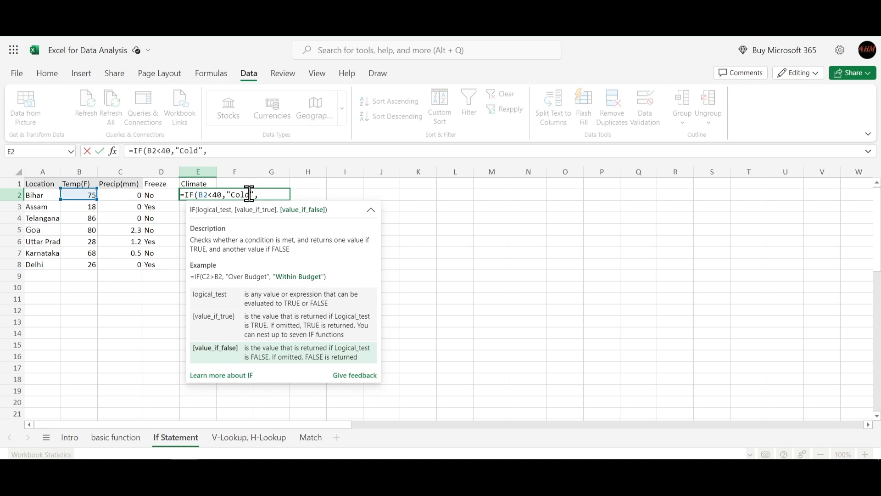
- Nest a second IF as the false value, testing whether B2 is greater than 80 and returning "Hot" if true
type("if")
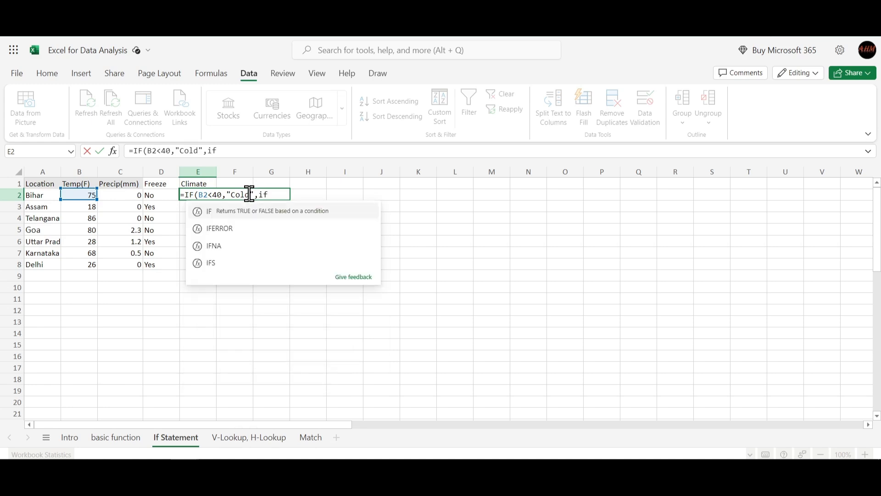
key("Tab")
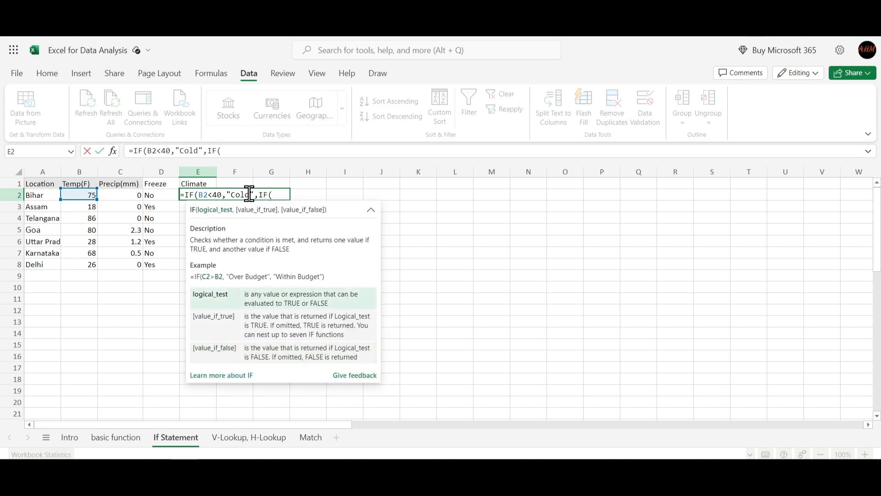
left_click(84, 196)
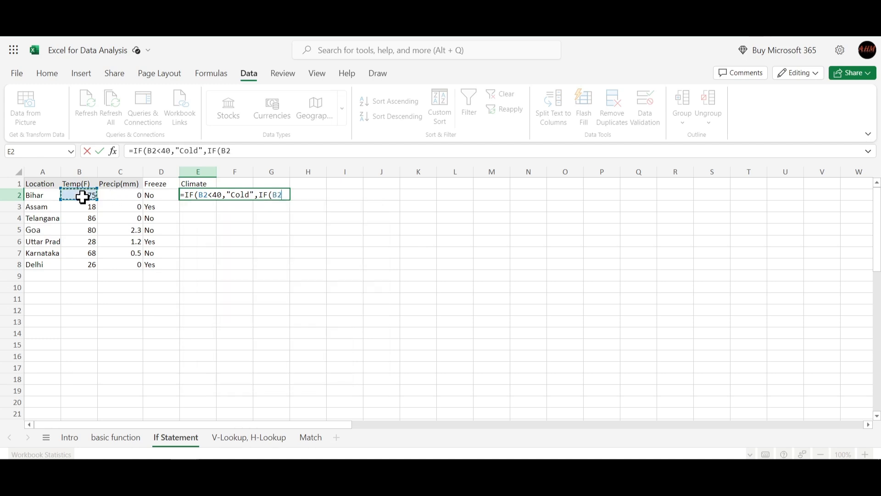
type(">")
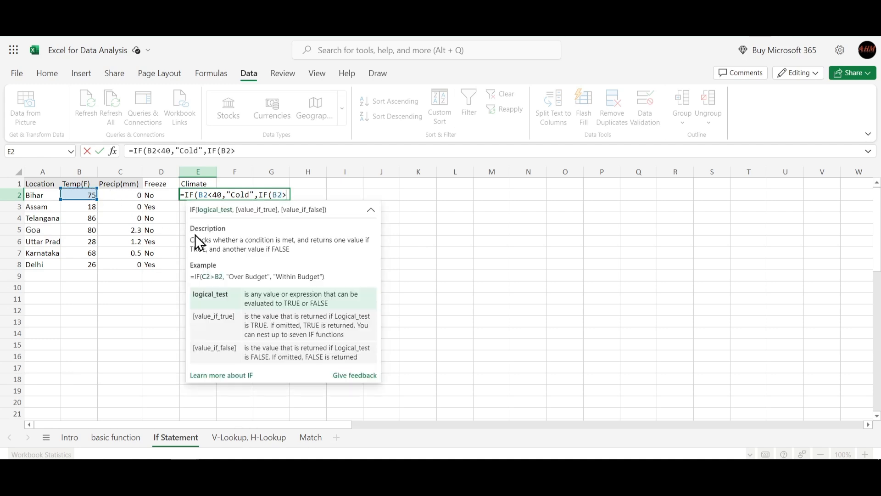
type("80")
type(",")
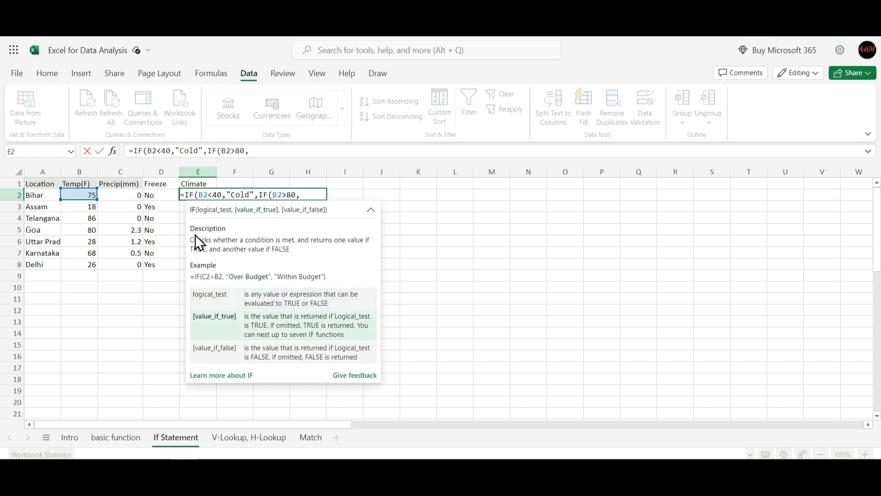
type("\"\"Hot")
type(",")
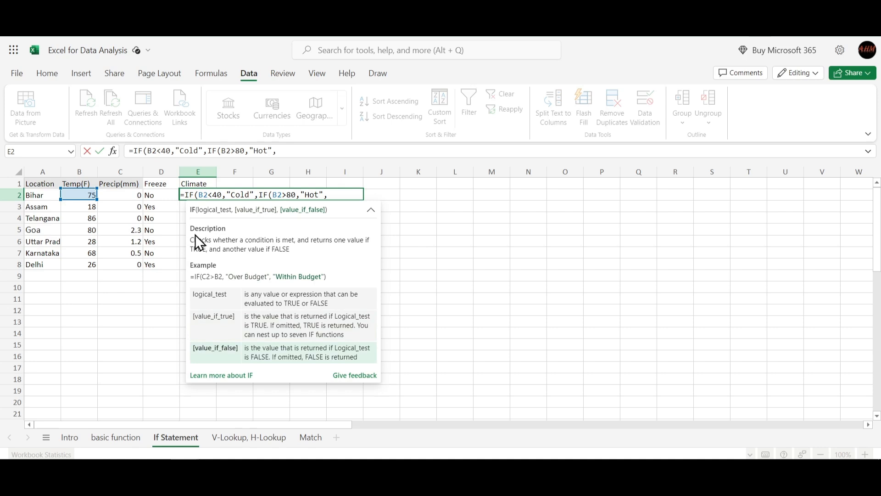
type("\"\"Mild)")
- Set "Mild" as the nested IF's false value, close its parenthesis and enter the formula
key("Return")
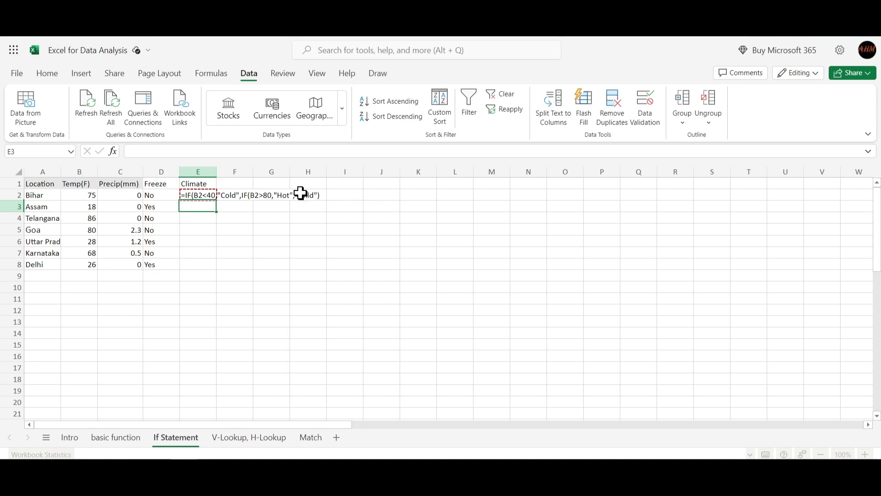
- Reopen the Climate formula in E2 and add the missing closing parenthesis at its end
double_click(191, 196)
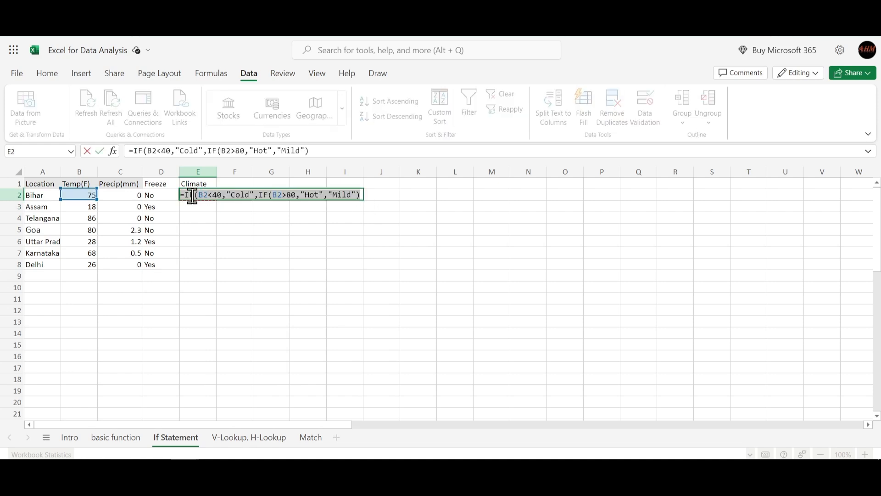
left_click(361, 196)
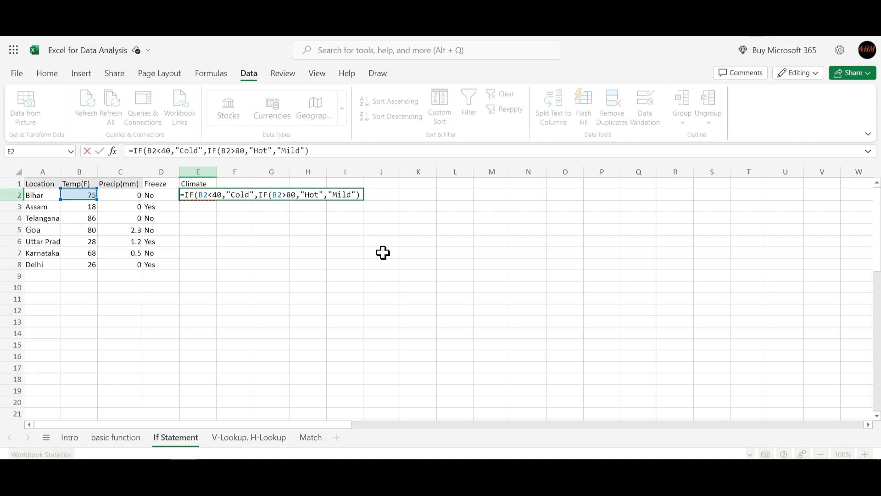
type(")")
key("Return")
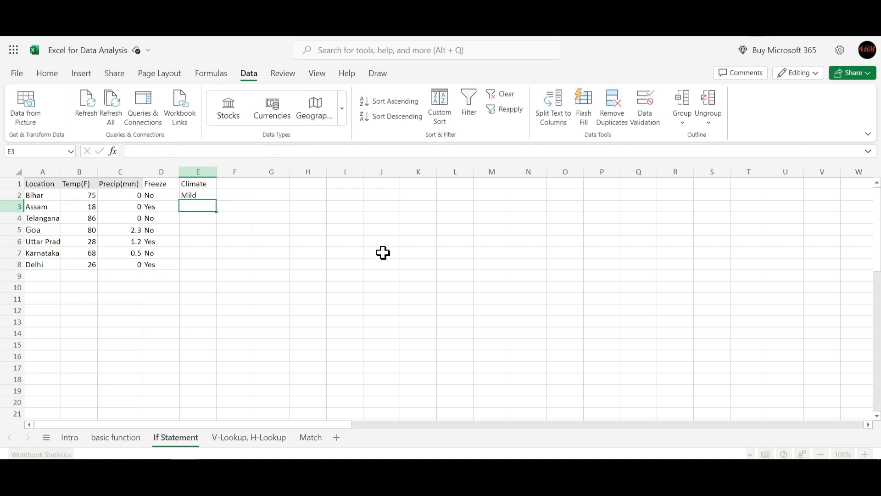
- Fill the Climate formula from E2 down through E8
left_click(198, 195)
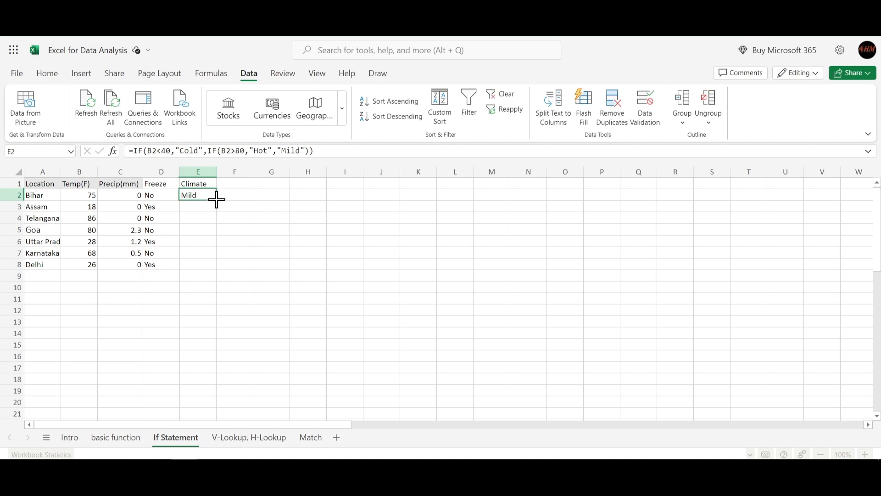
left_click_drag(216, 199, 207, 269)
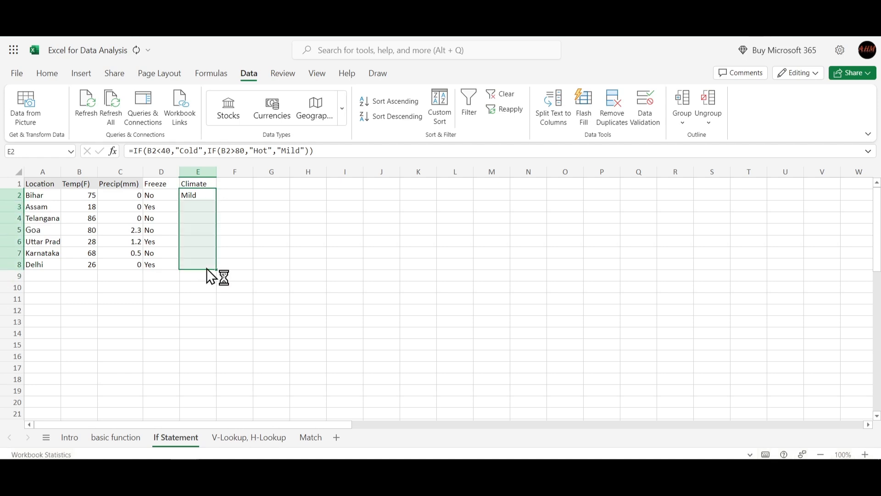
left_click(251, 217)
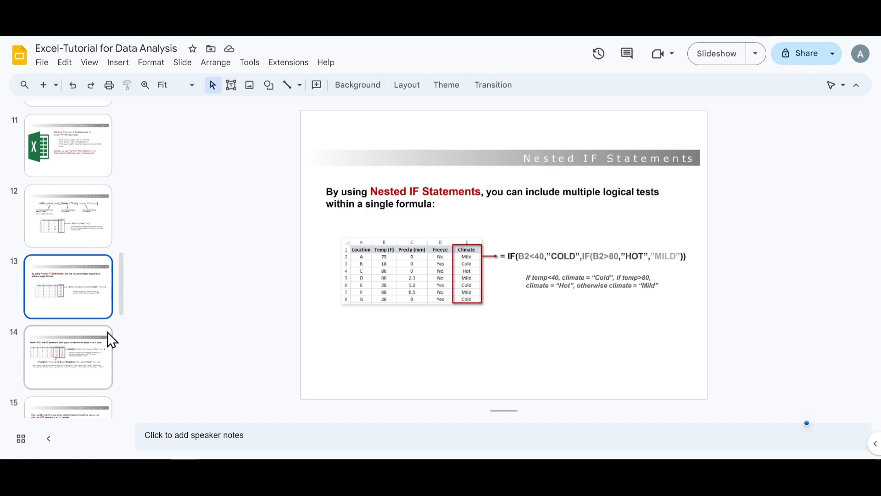
- Switch to the Google Slides presentation and show slide 14 on AND/OR Statements
left_click(77, 362)
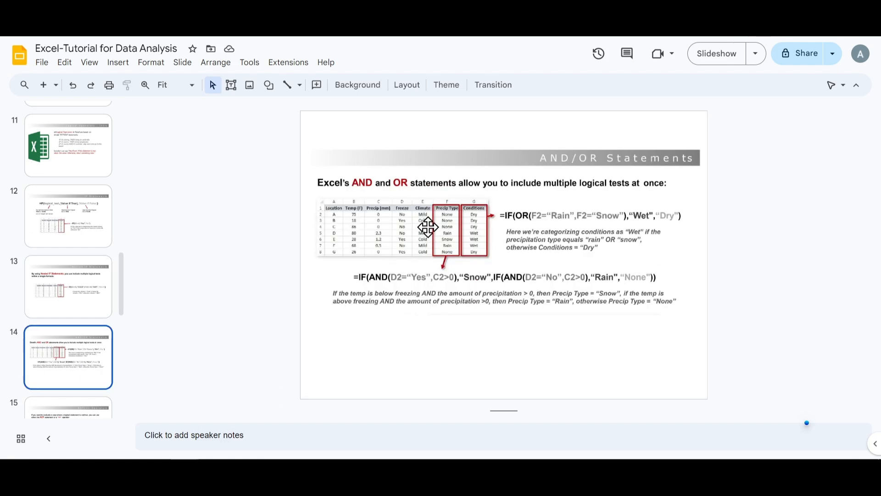
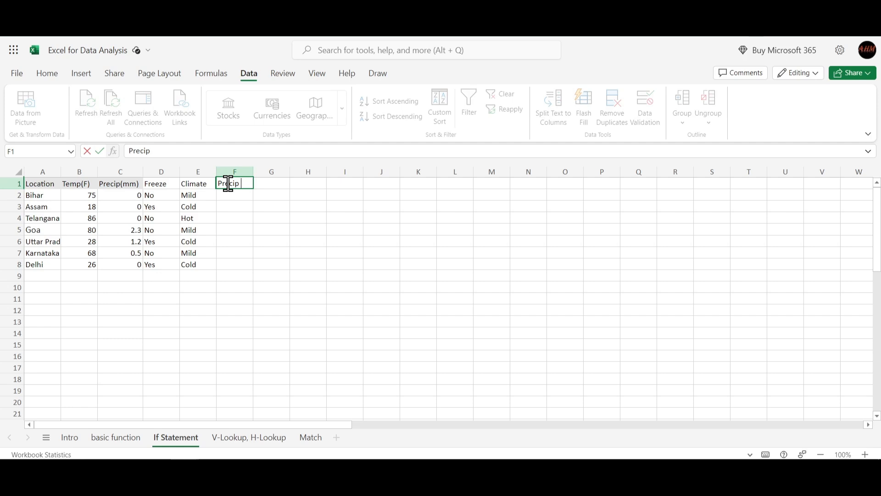
- Complete the F1 header as "Precip Type" and start an IF formula in F2 with an AND function as its logical test
type("Type")
key("Return")
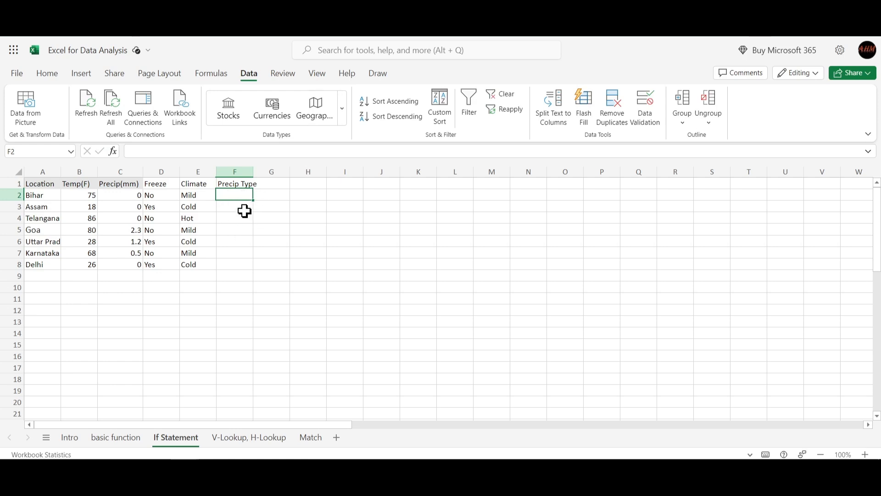
type("=if")
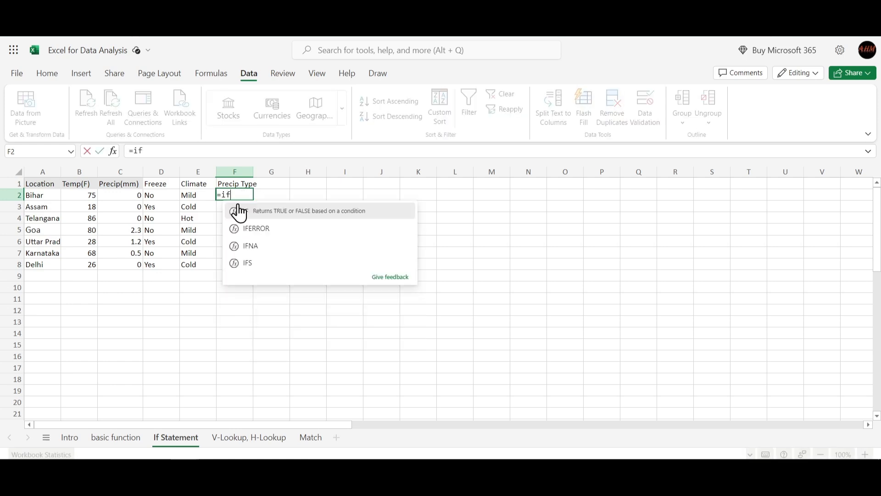
left_click(238, 211)
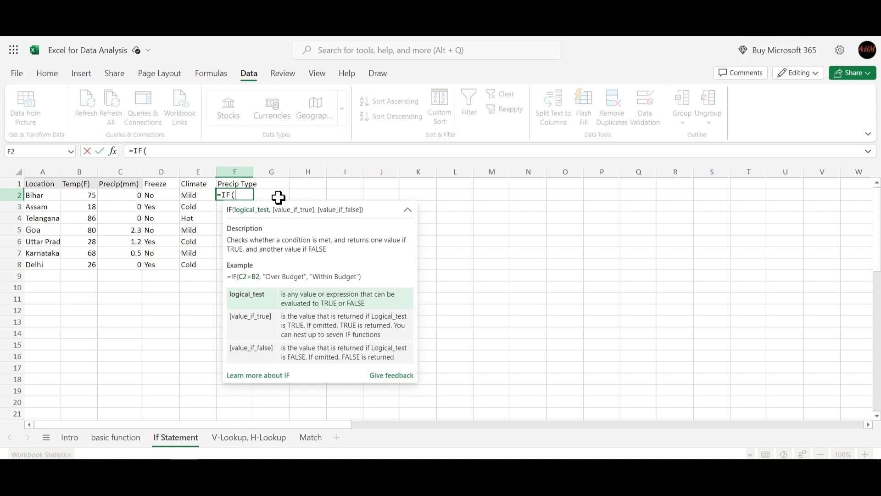
type("AND(")
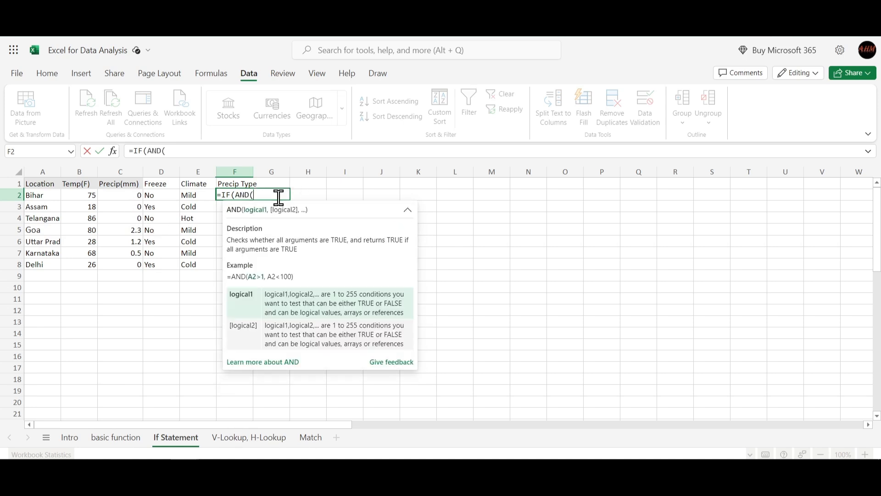
- Set the AND conditions to D2="Yes" and C2>0, then close the AND function
left_click(161, 197)
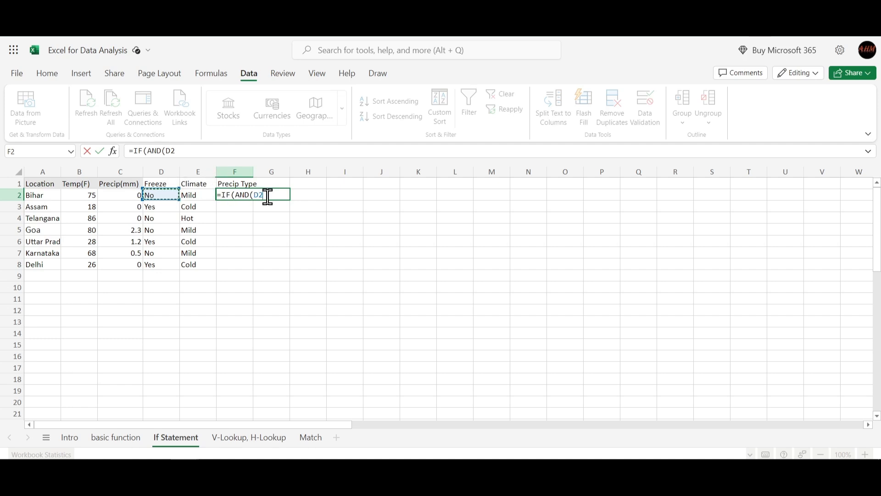
type("=")
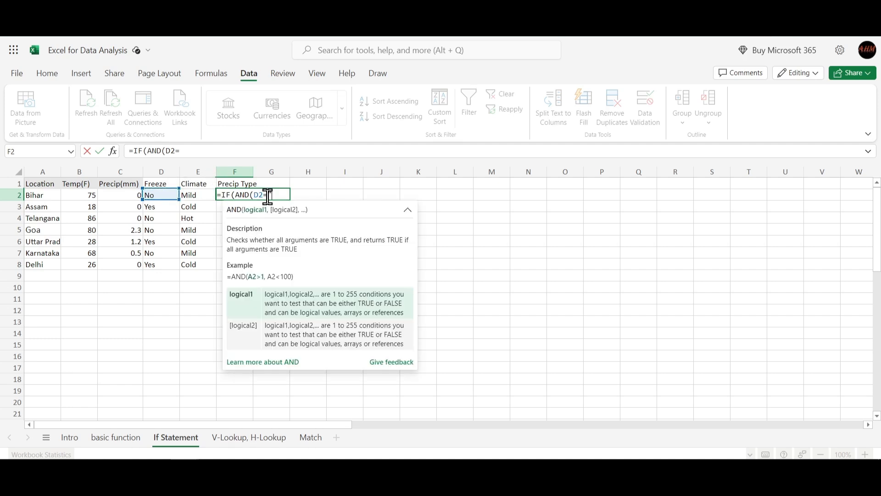
type("\"\"")
key("Left")
type("Yes")
key("Right")
type(",")
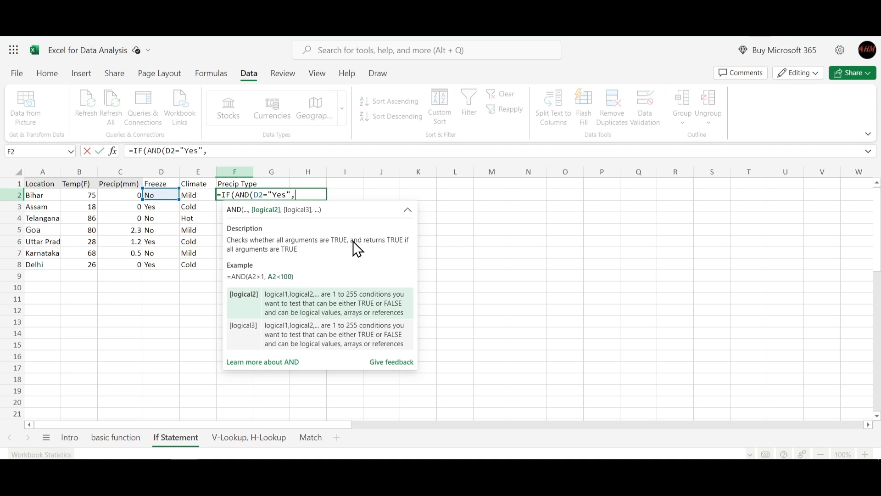
type("C2")
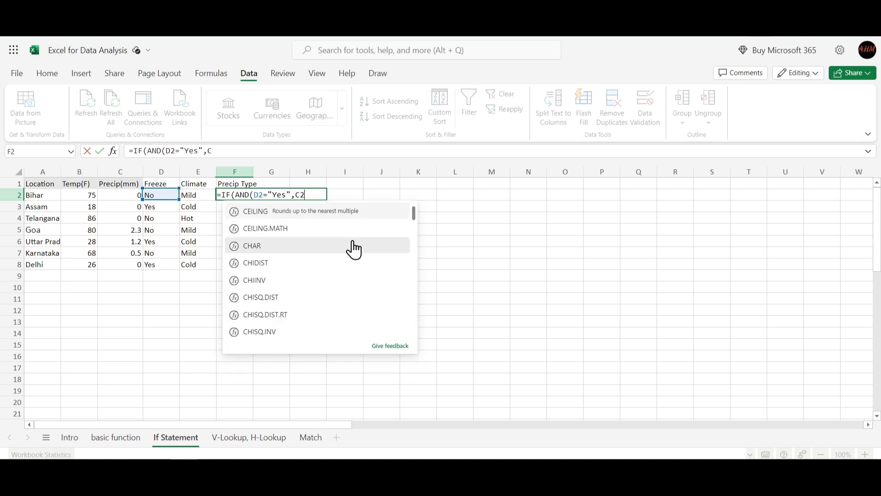
type(">0)")
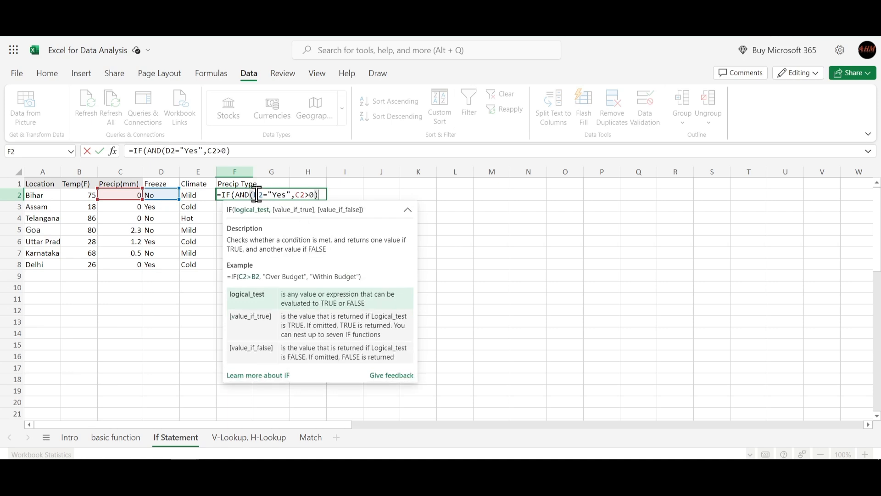
- Set "Snow" as the F2 formula's value if true and continue to its false value
type(",")
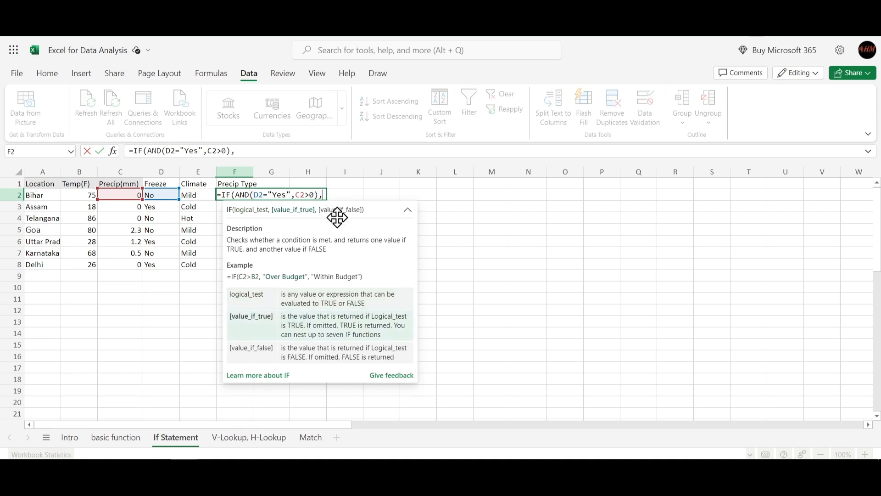
type("\"\"Snow")
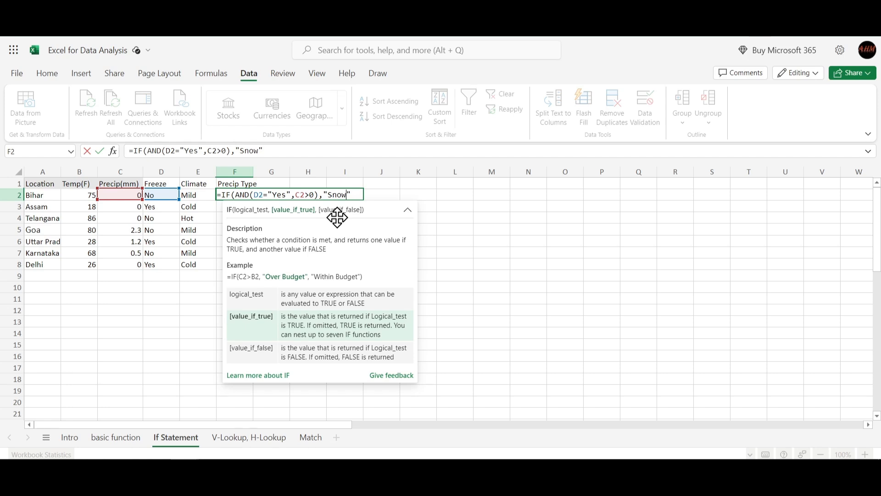
key("Right")
type(",")
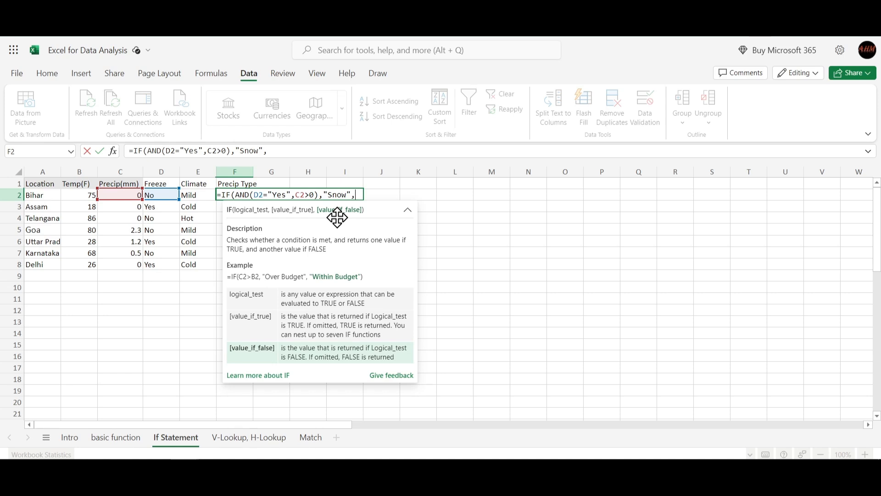
- Nest a second IF as the false value, testing AND(D2="No",C2>0)
type("IF(")
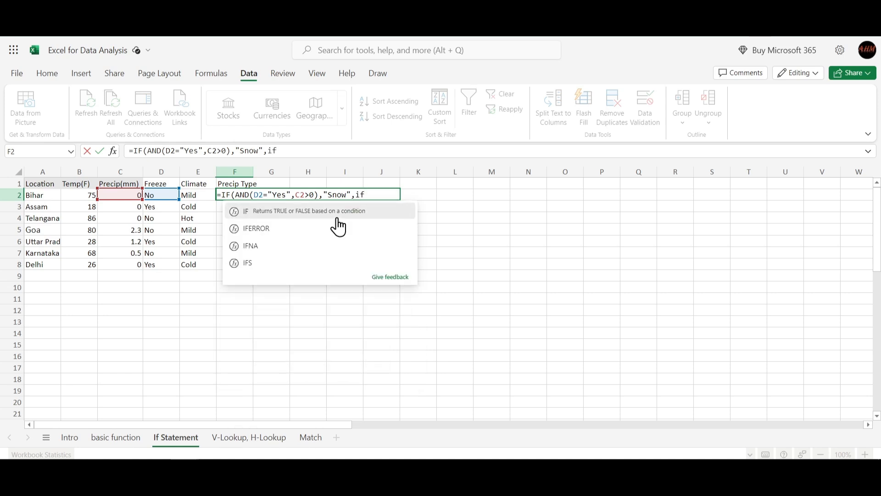
type("AN")
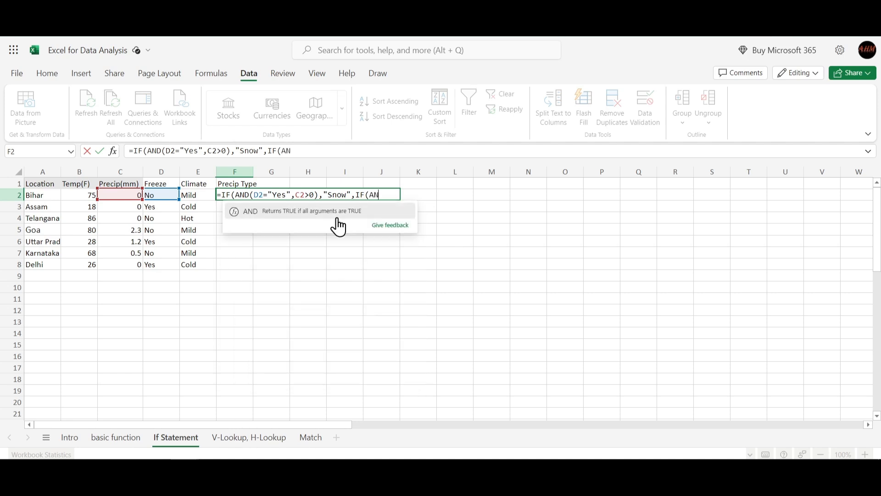
type("D")
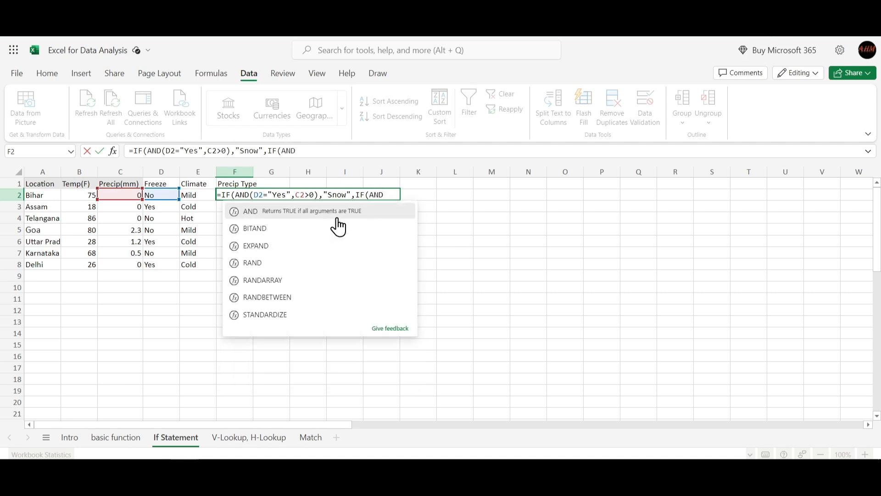
left_click(338, 216)
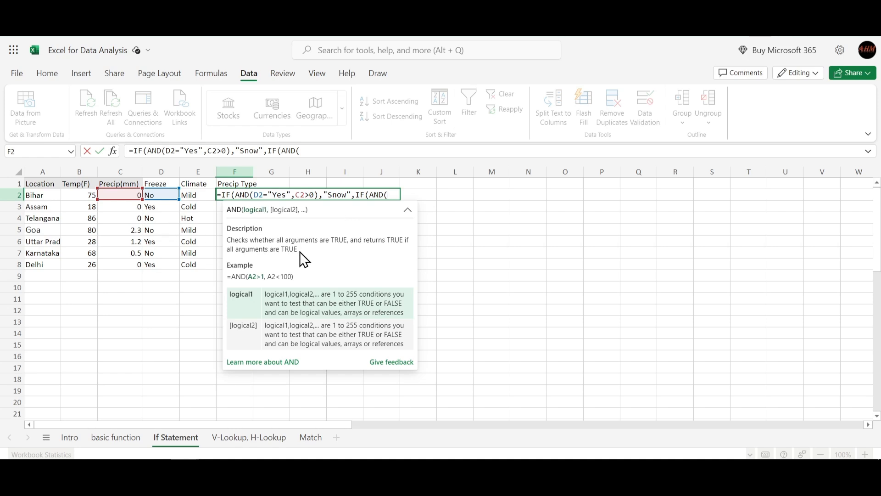
type("D2=\"")
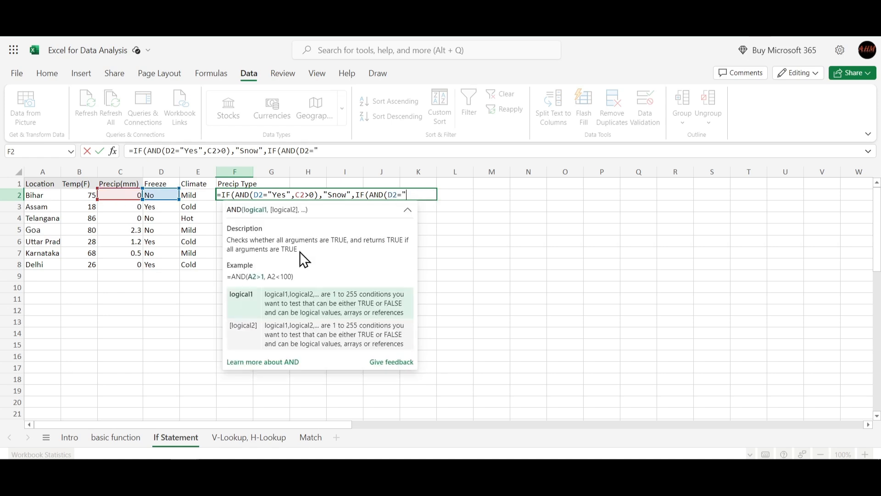
type("\"B")
key("BackSpace")
key("Left")
type("No\",")
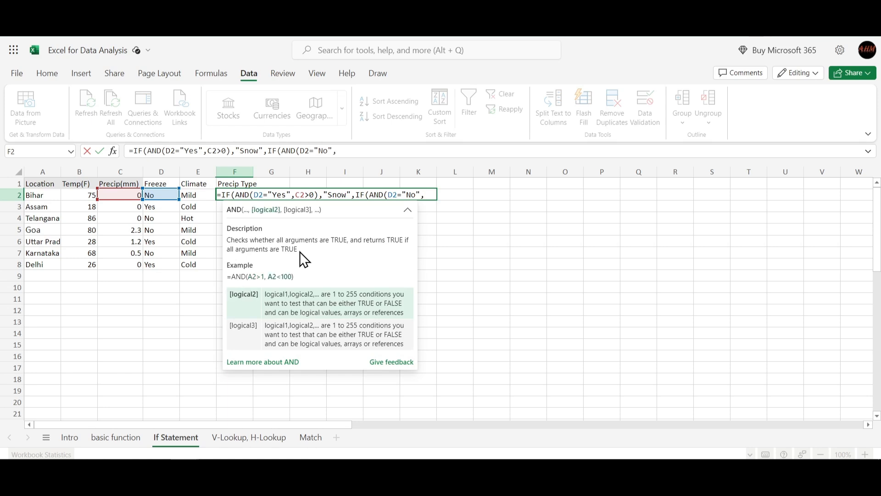
type("C2")
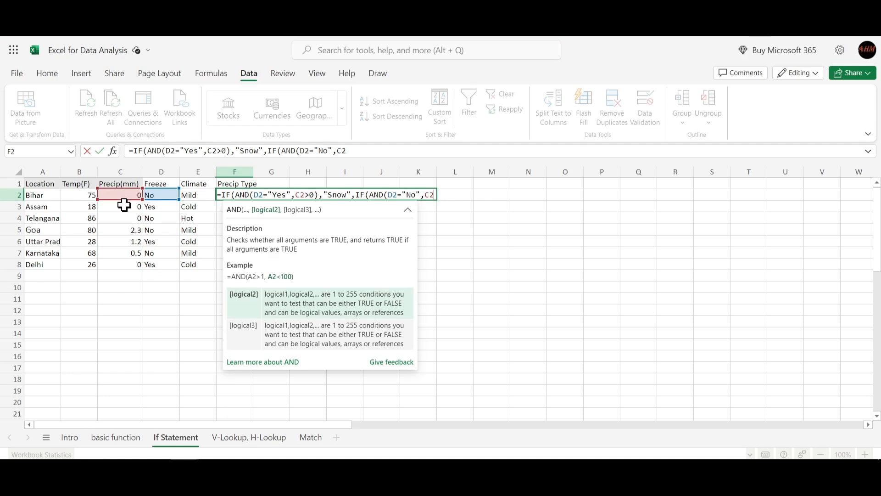
type(">0")
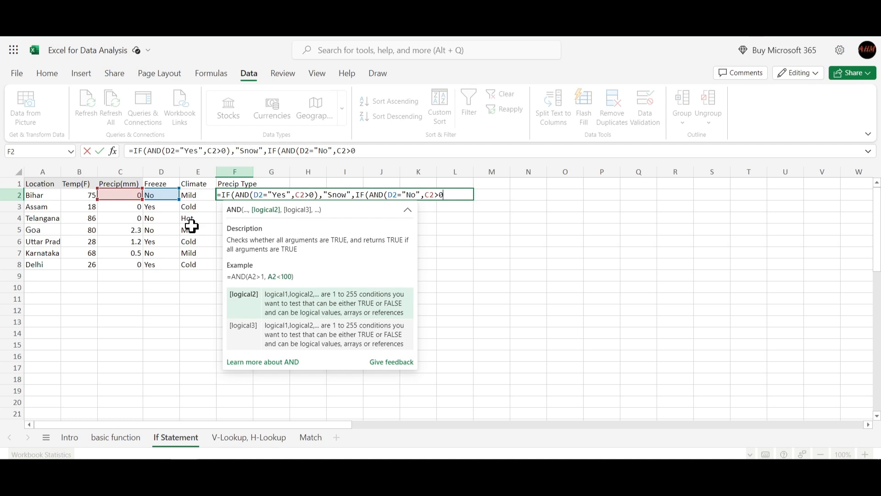
type("),")
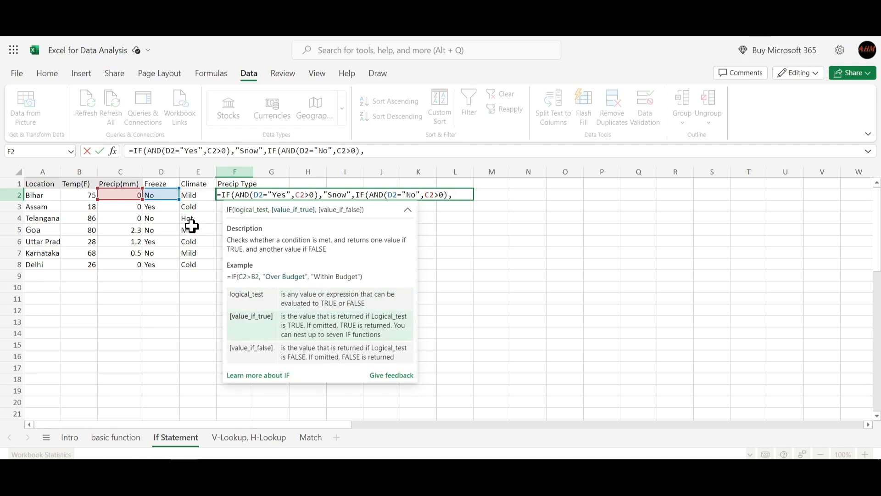
type("\"Rain\"")
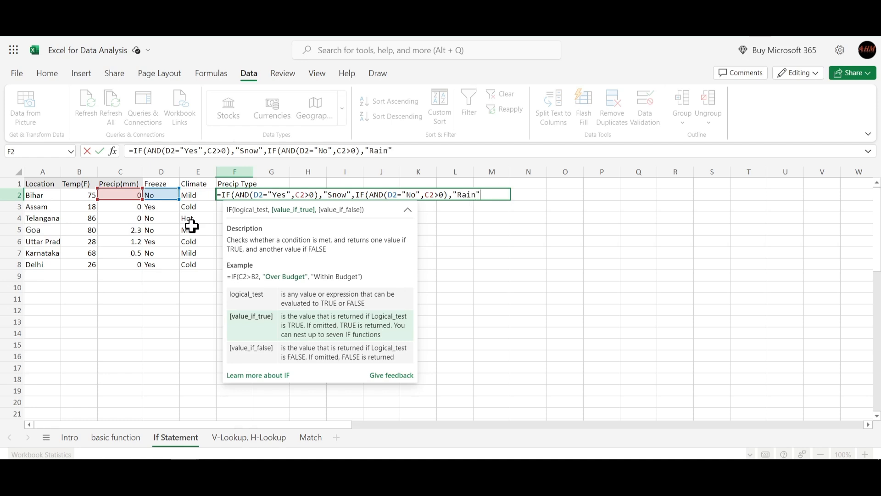
type(",")
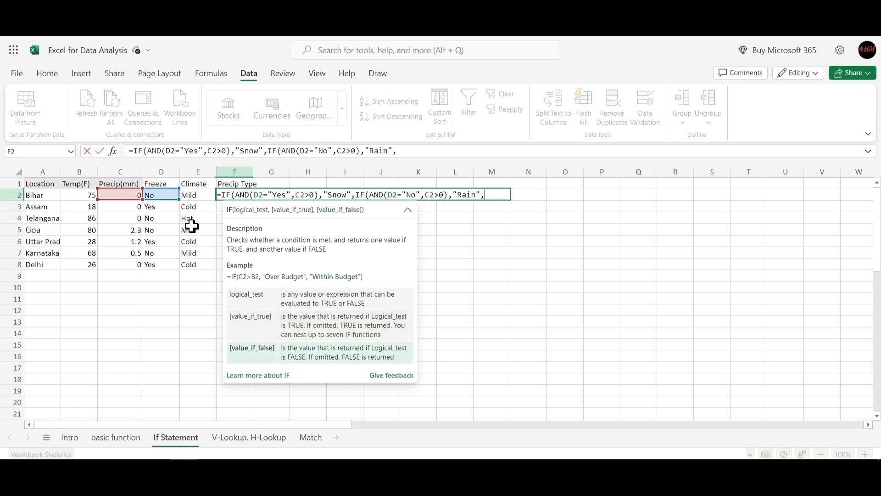
type("\"None\"))")
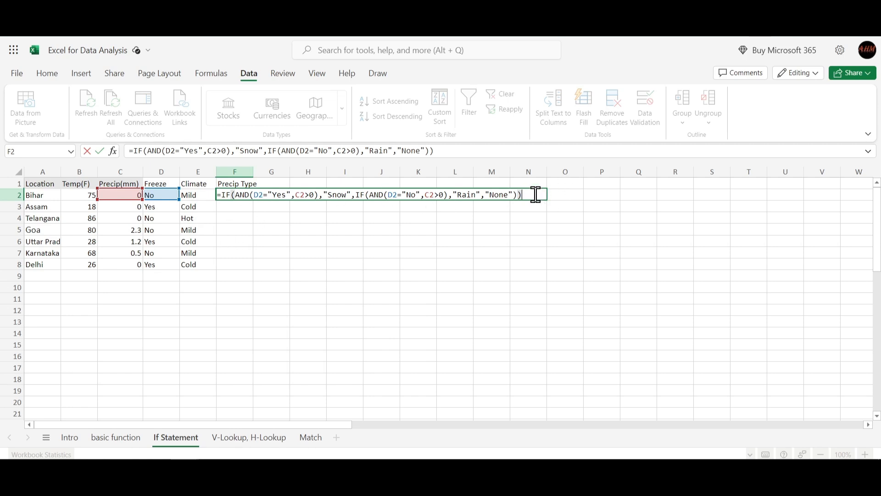
- Set the nested IF to return "Rain" if true and "None" if false, close both IFs and enter the formula
key("Return")
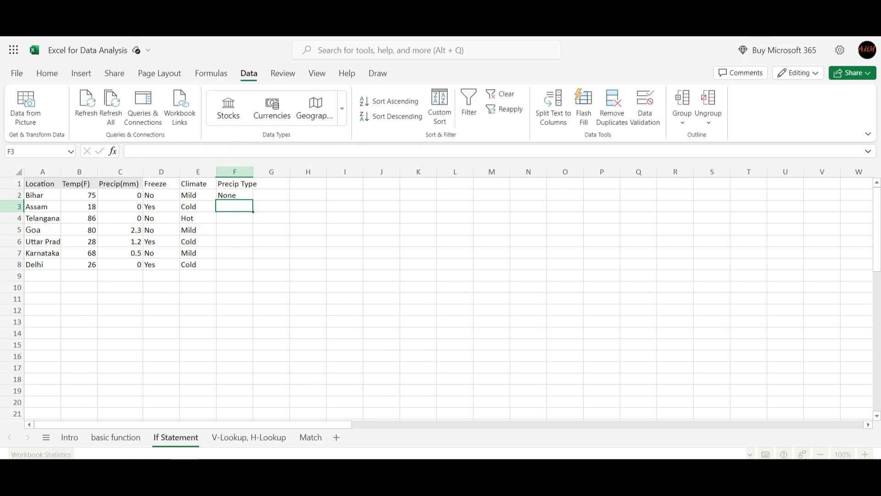
- Fill the Precip Type formula from F2 down through F8 and check the result rows against their locations
left_click(245, 197)
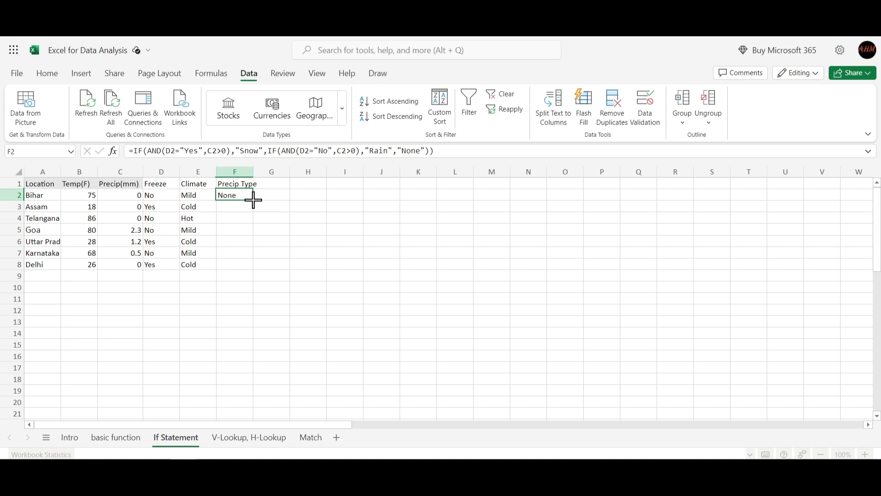
left_click_drag(252, 200, 238, 266)
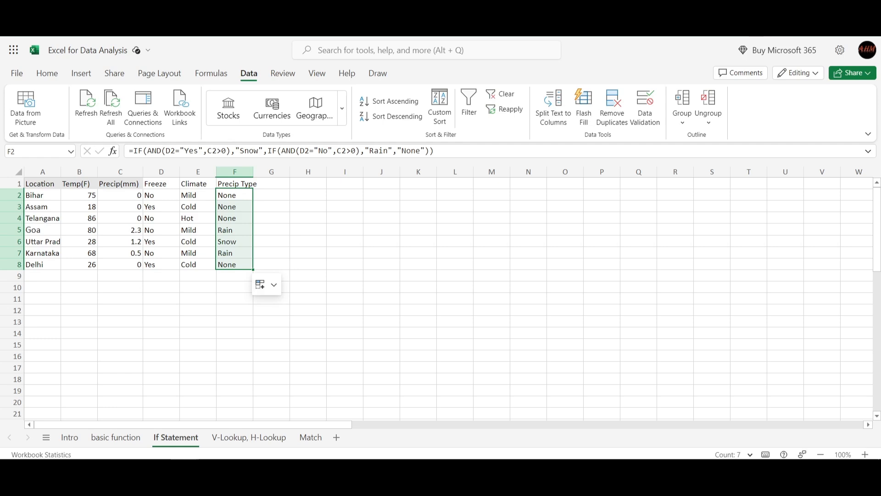
left_click(282, 207)
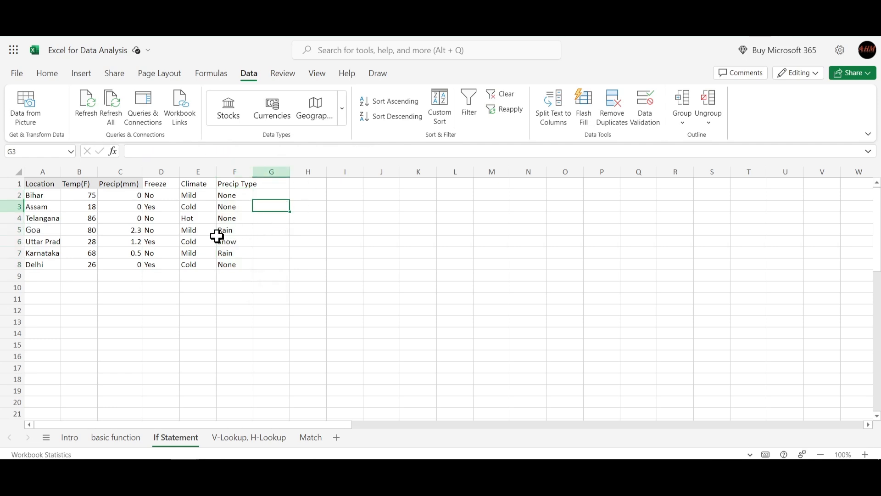
left_click(38, 234)
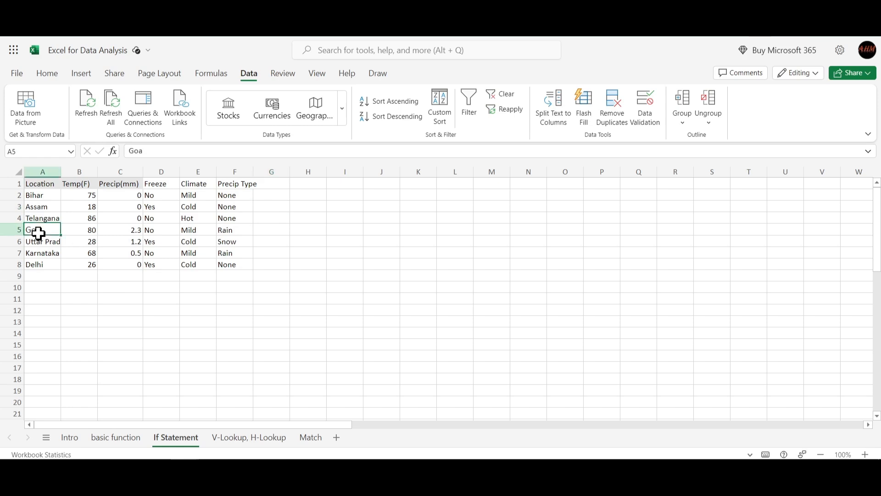
left_click(43, 243)
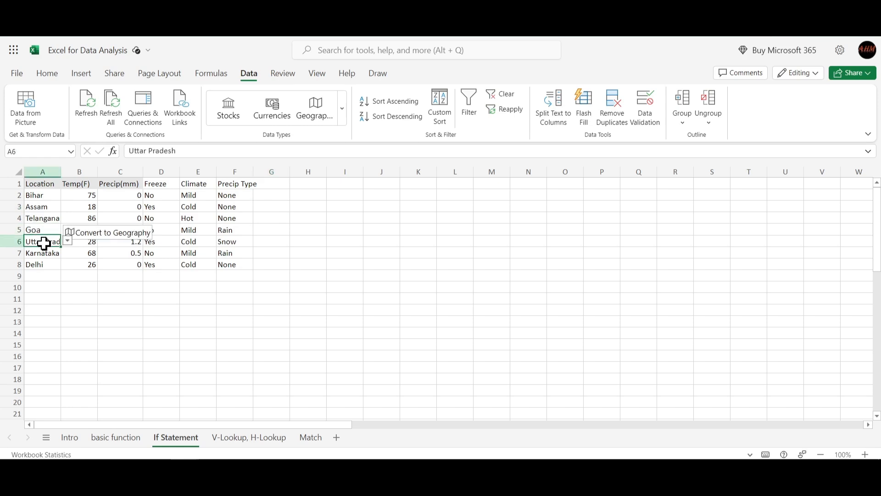
left_click(44, 261)
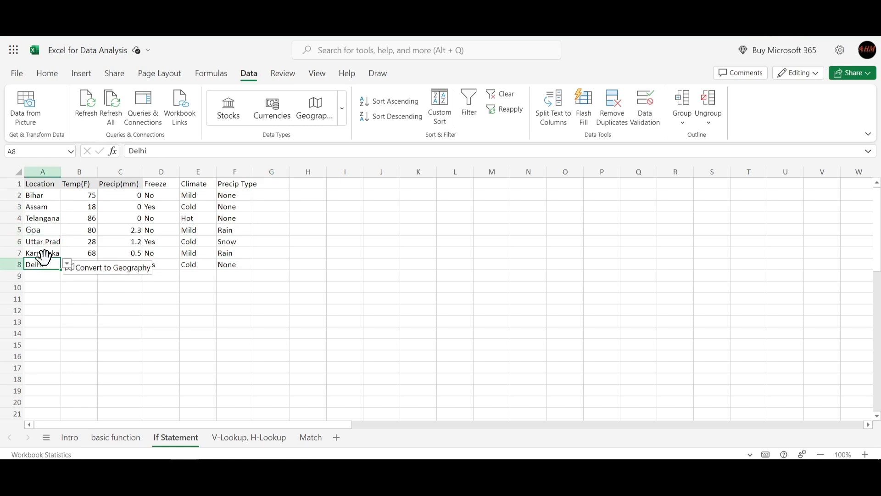
left_click(44, 252)
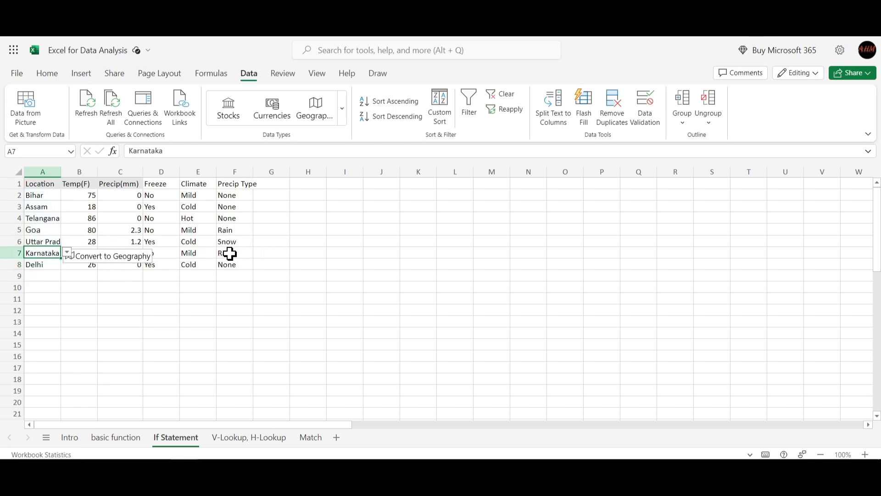
- Add the header "Condition" in cell G1, beside the Precip Type column
left_click(262, 195)
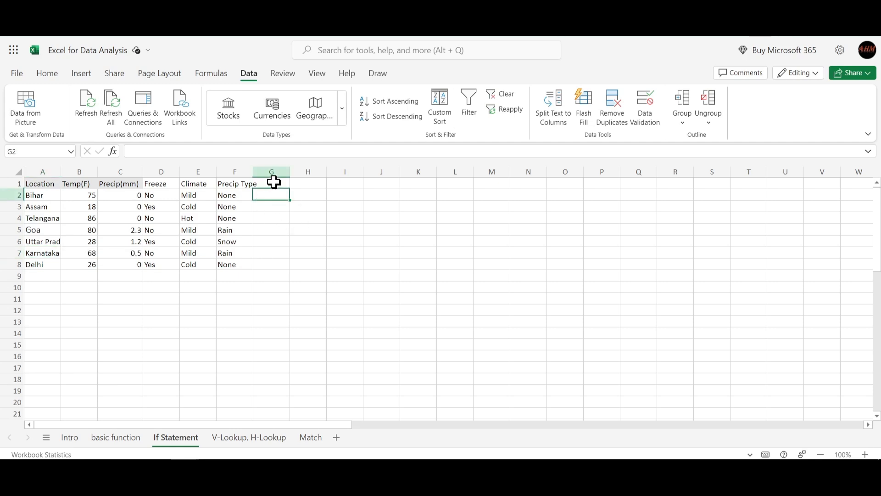
left_click(273, 182)
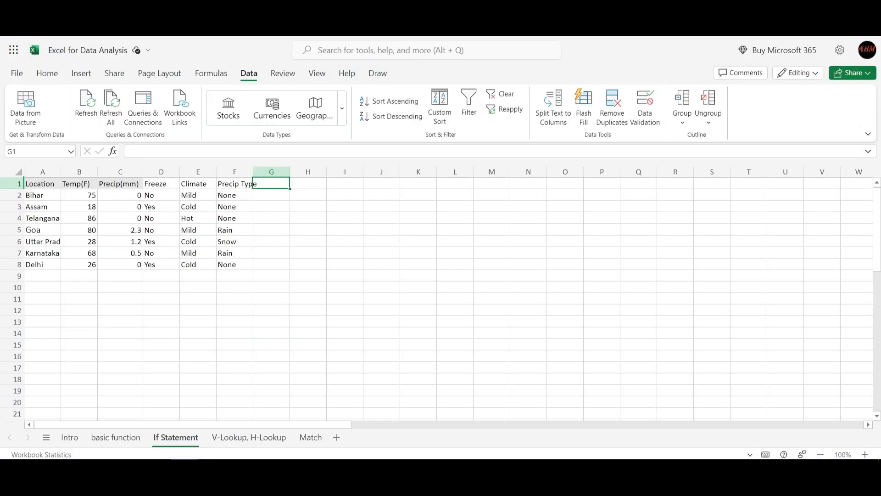
type("COndition")
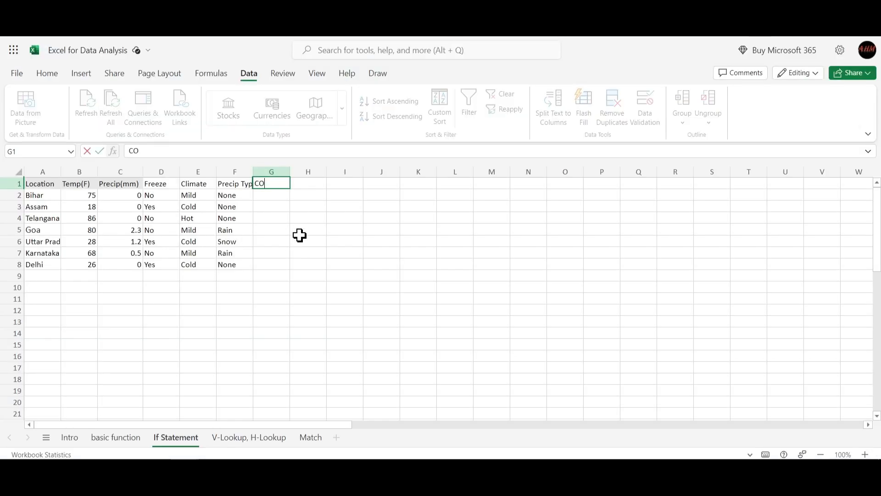
key("BackSpace")
key("BackSpace")
key("BackSpace")
key("BackSpace")
key("BackSpace")
key("BackSpace")
key("BackSpace")
key("BackSpace")
type("ondition")
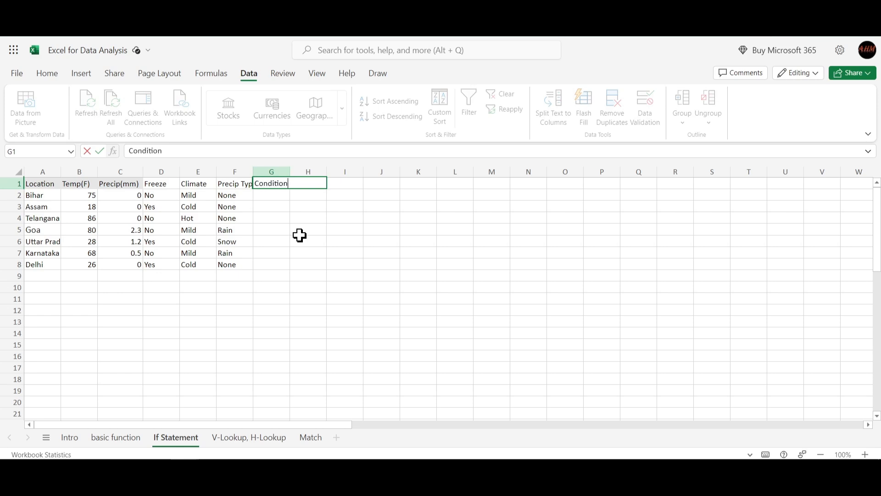
key("Return")
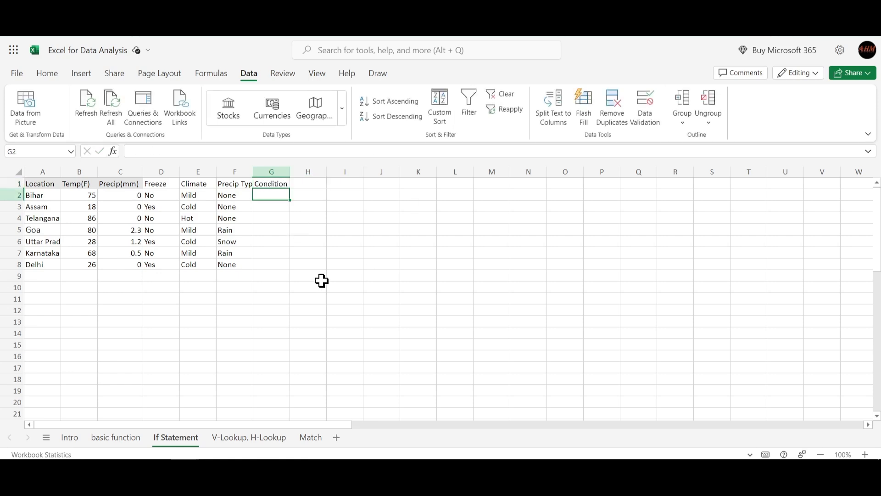
- Autofit the Precip Type column to its header and decline the suggestion to format the data as a table
left_click(292, 240)
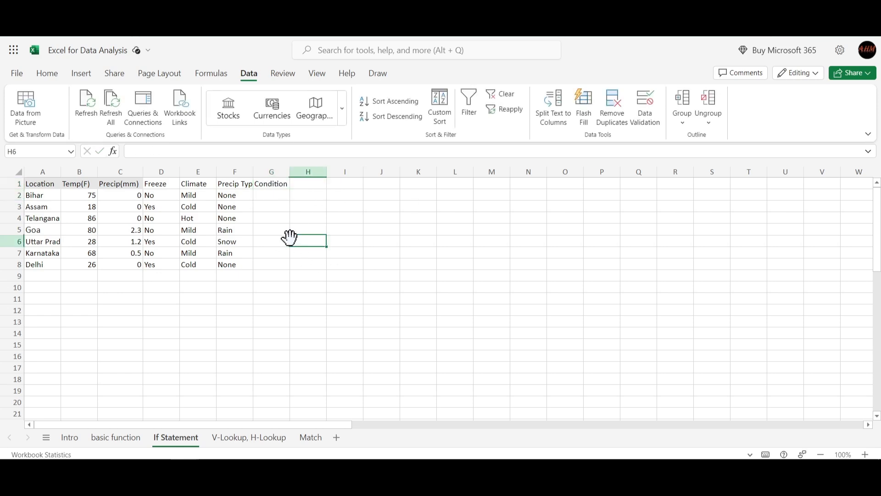
left_click(232, 184)
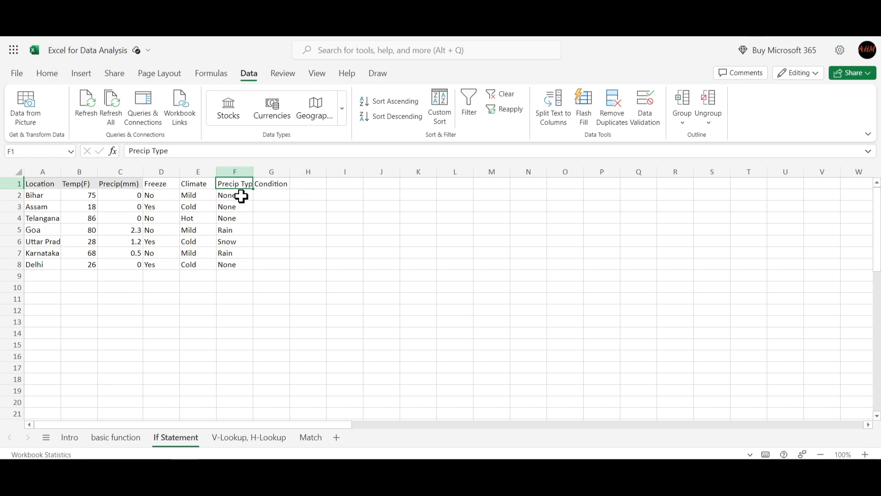
left_click(292, 194)
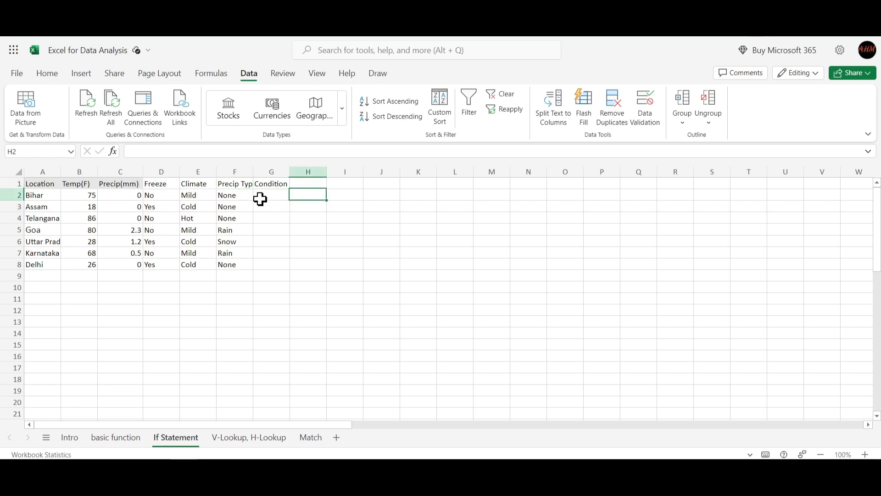
double_click(253, 175)
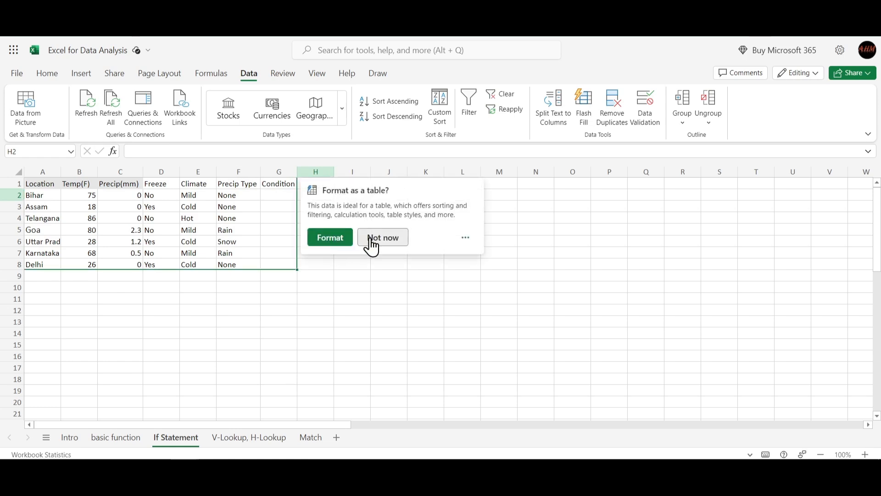
left_click(391, 239)
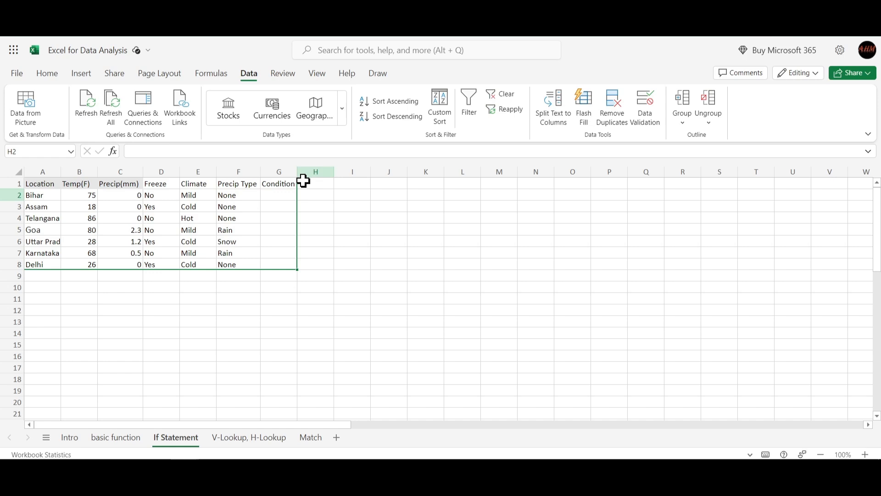
- Start an IF formula in G2 with an OR test whose first condition is F2="Rain"
left_click(275, 201)
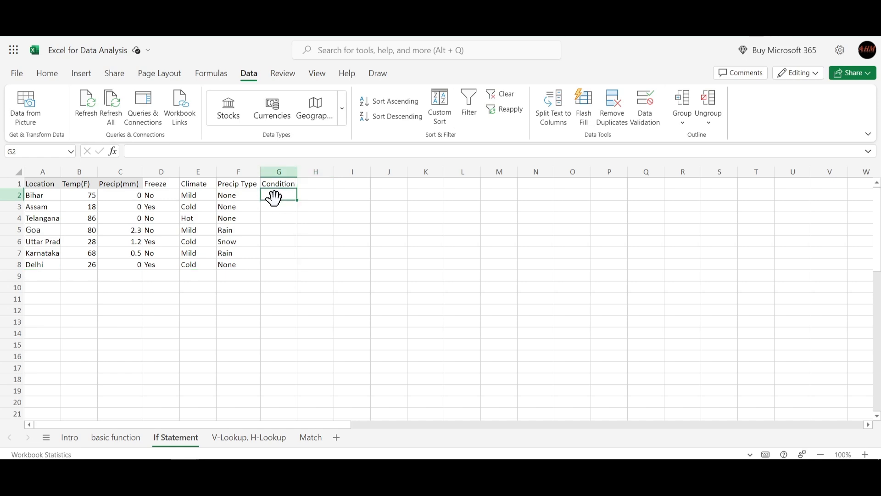
type("=if")
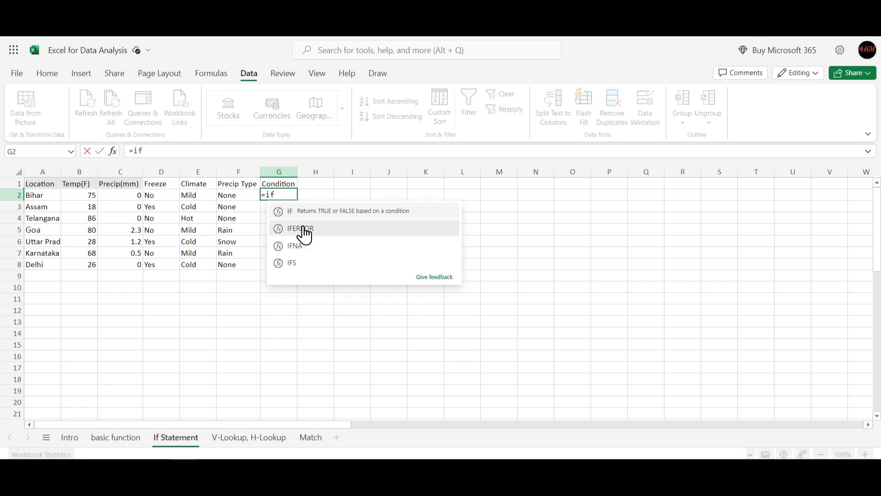
key("Tab")
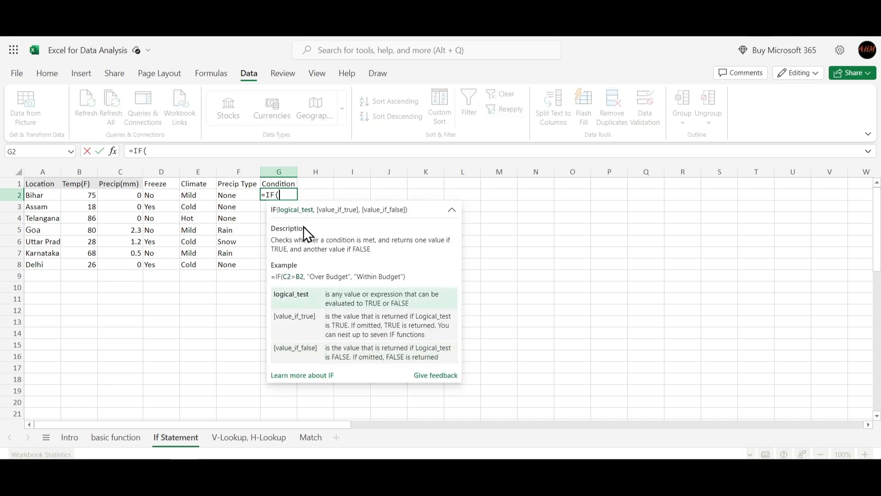
left_click(236, 195)
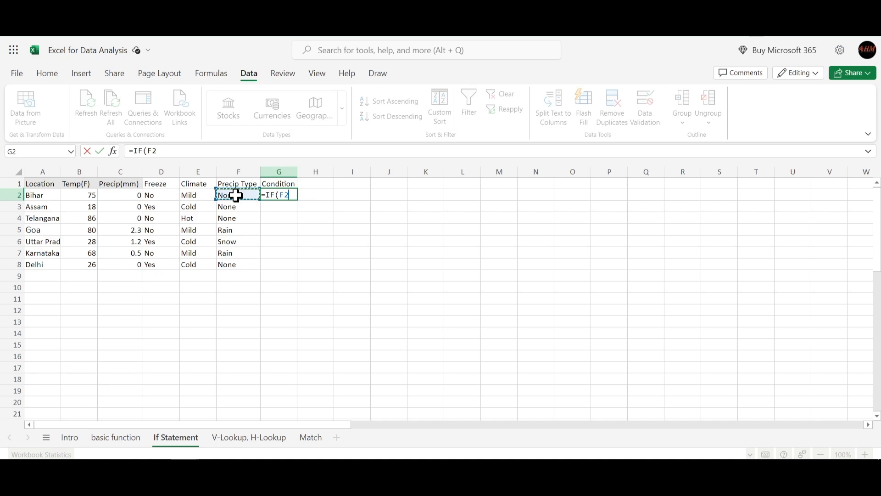
key("BackSpace")
key("BackSpace")
type("OR")
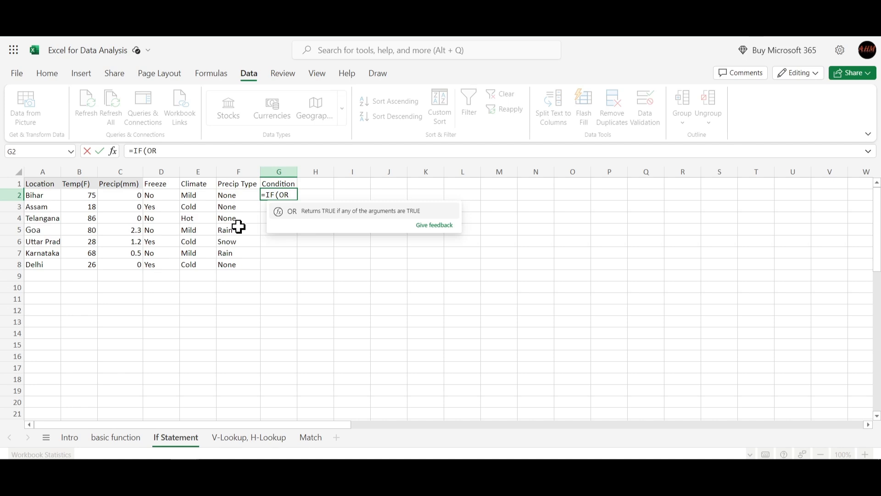
type("(")
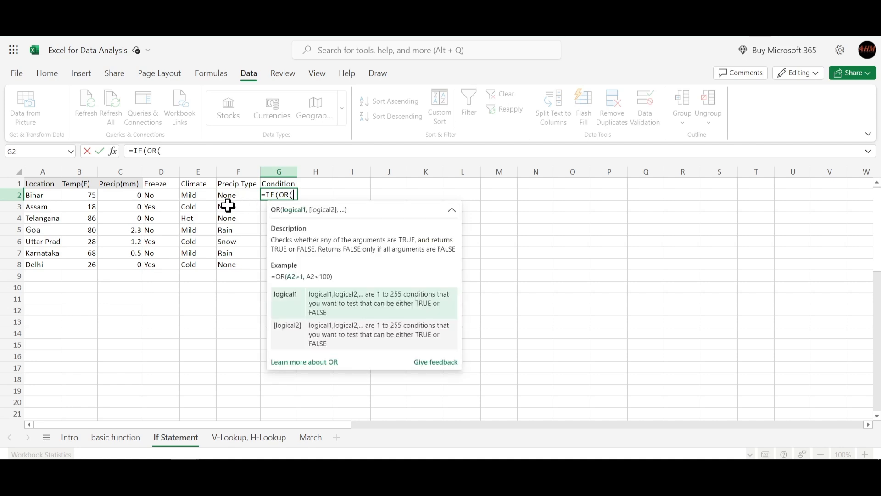
left_click(228, 197)
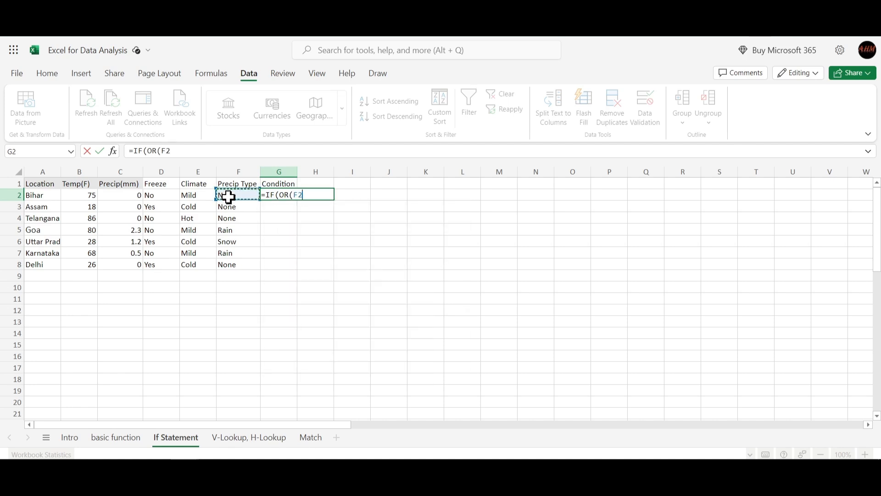
type("=\"\"")
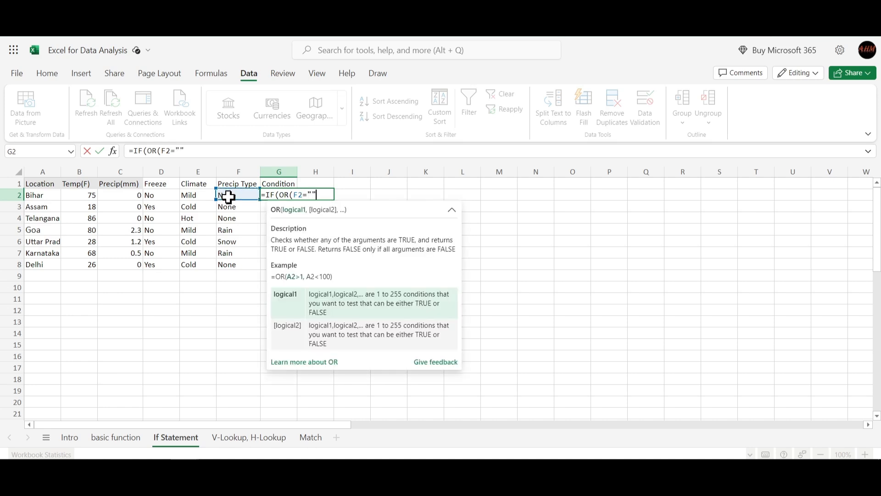
type("Rain")
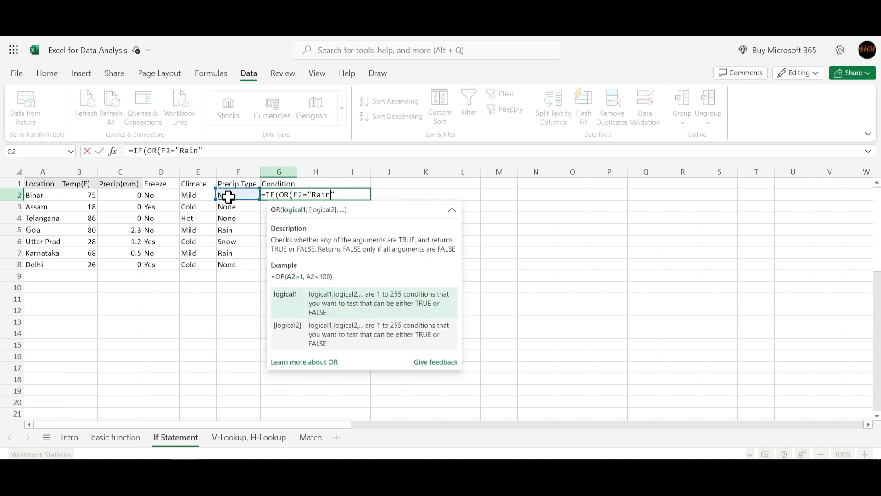
type(",")
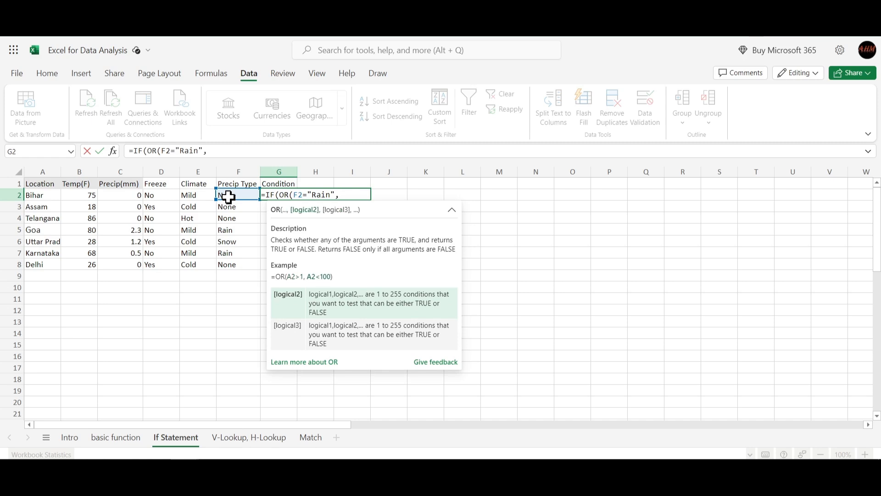
- Add F2="Snow" as the second condition of the OR test and close the OR
left_click(228, 195)
type("=")
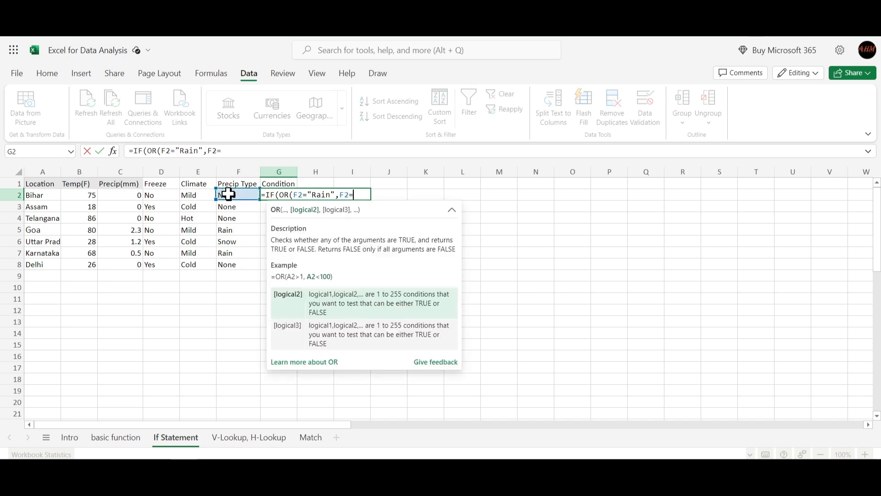
type("\"Rain\",F2=\"Snow\"")
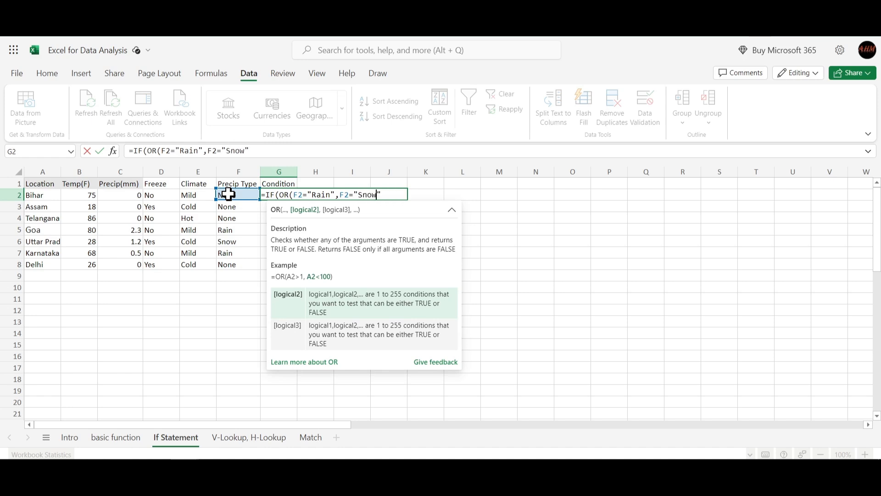
type(",G2")
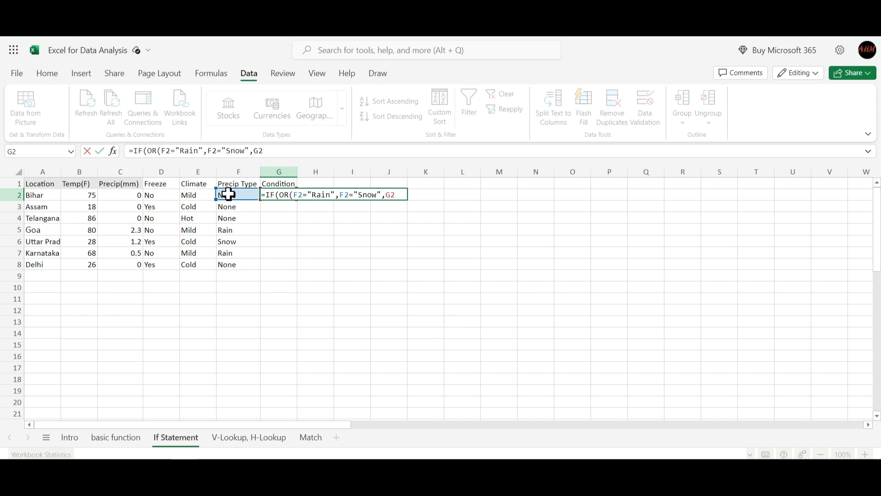
key("BackSpace")
key("BackSpace")
key("BackSpace")
type(")")
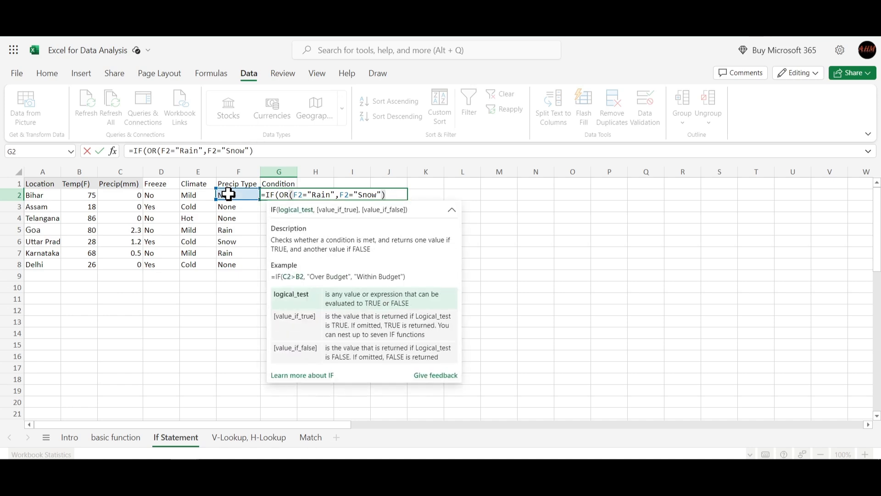
type(",")
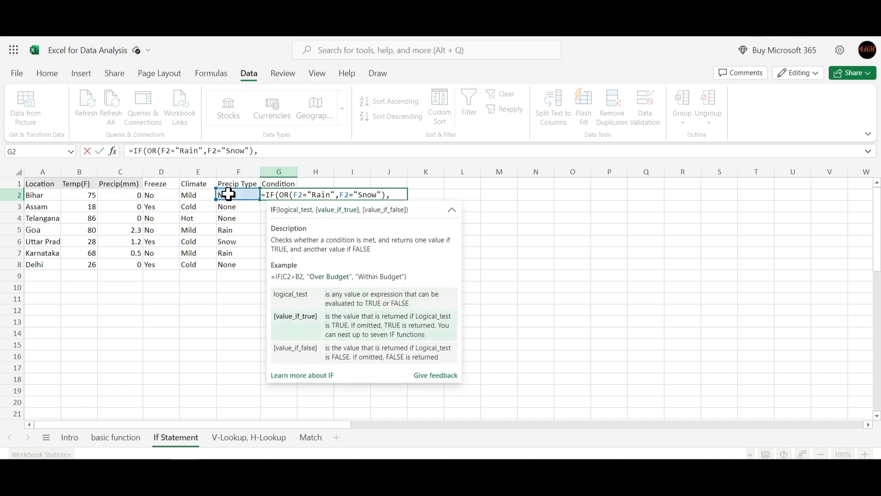
type("\"Wet\",\"\"")
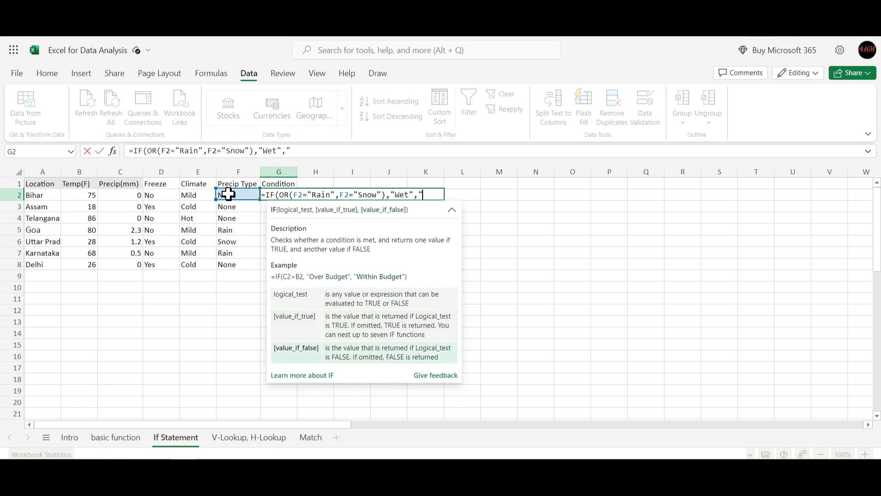
type("Dry")
type("))")
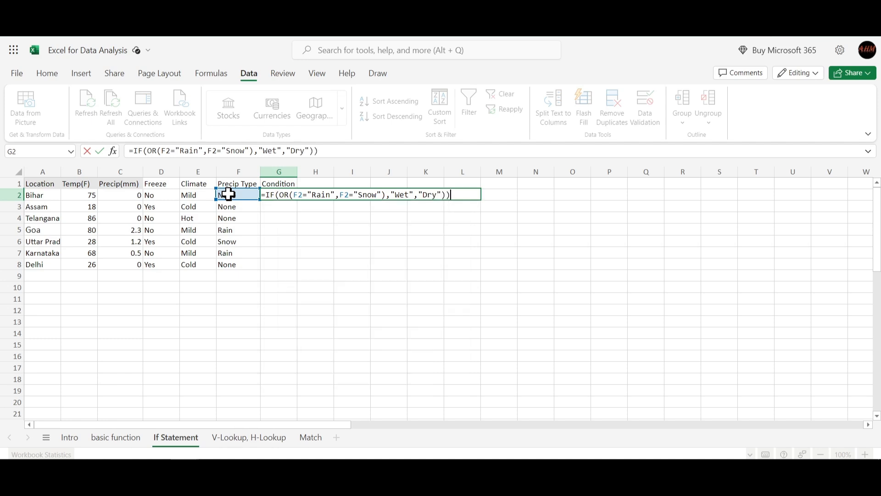
- Make the G2 formula return "Wet" if true and "Dry" if false, close the IF and enter it
key("BackSpace")
key("Return")
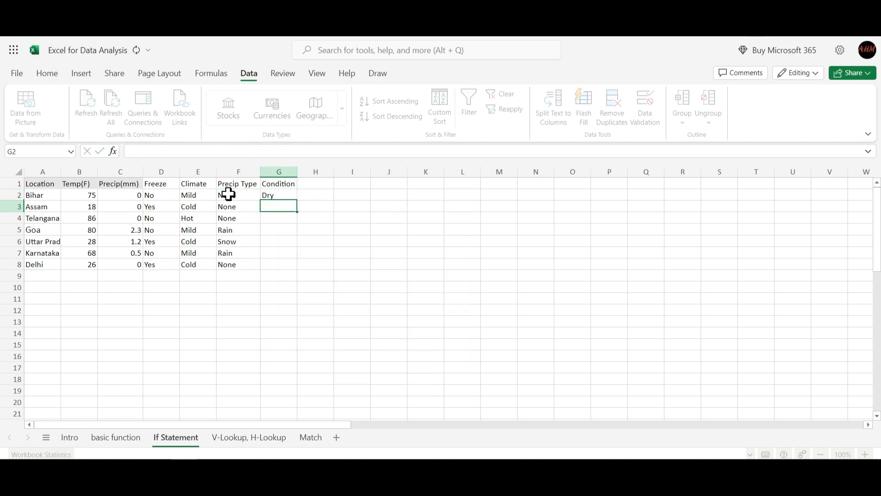
- Fill the Condition formula from G2 down through G8 and check the results against the Precip Type entries
left_click(281, 195)
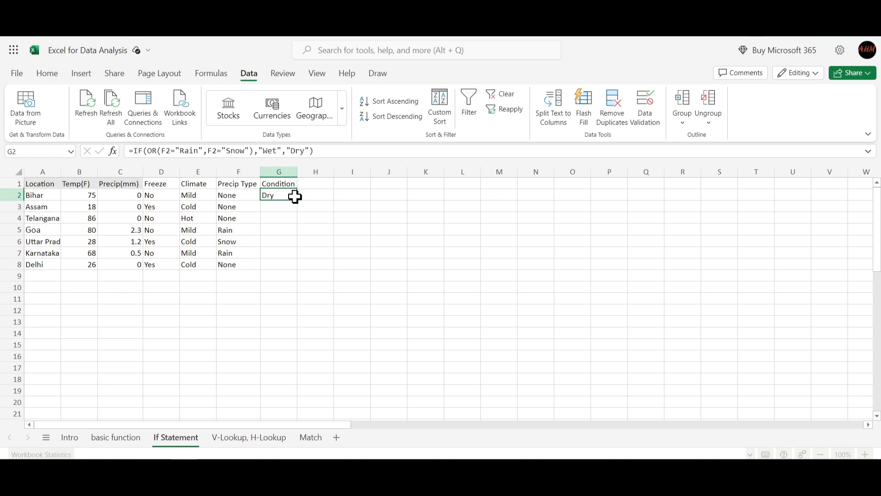
left_click_drag(297, 200, 296, 265)
left_click(360, 255)
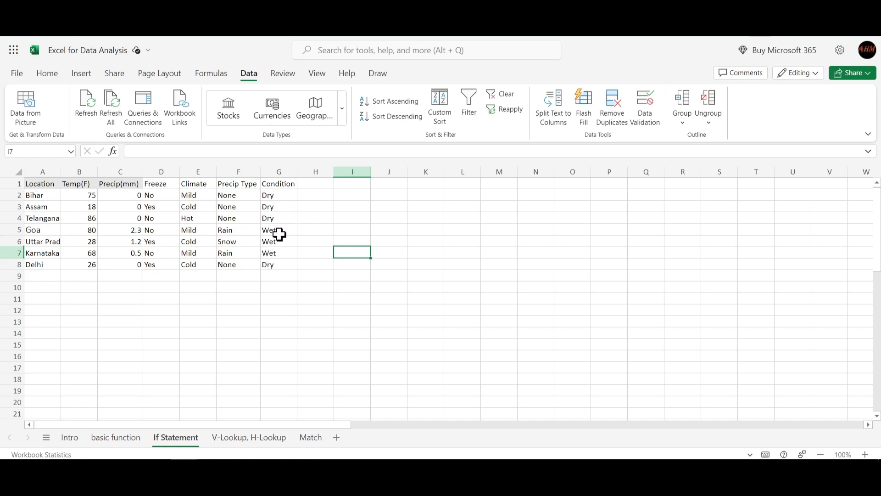
left_click_drag(279, 231, 278, 252)
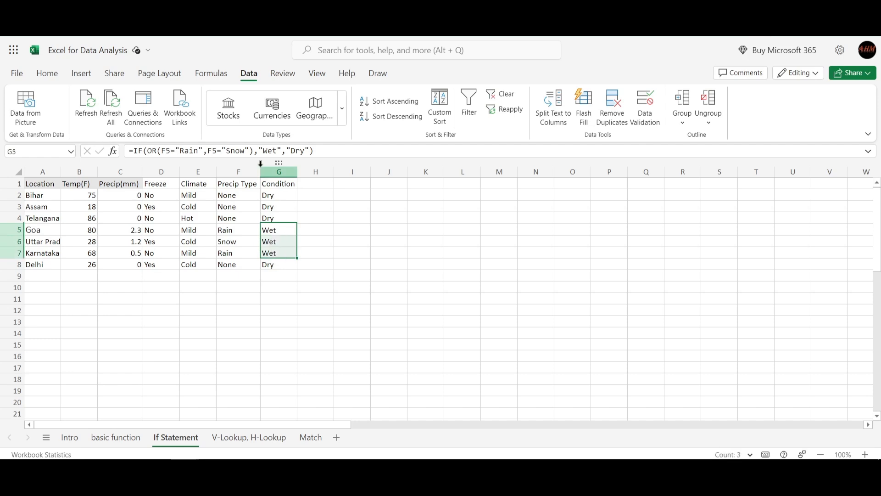
left_click(328, 219)
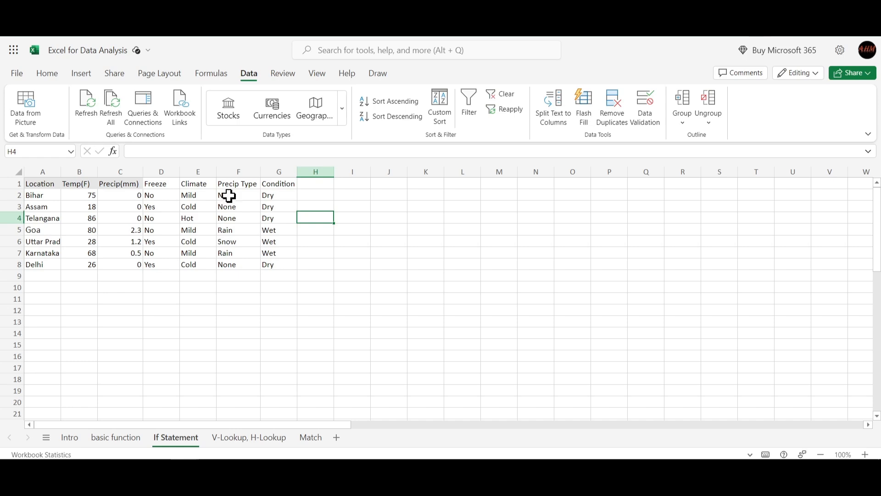
left_click_drag(228, 196, 233, 220)
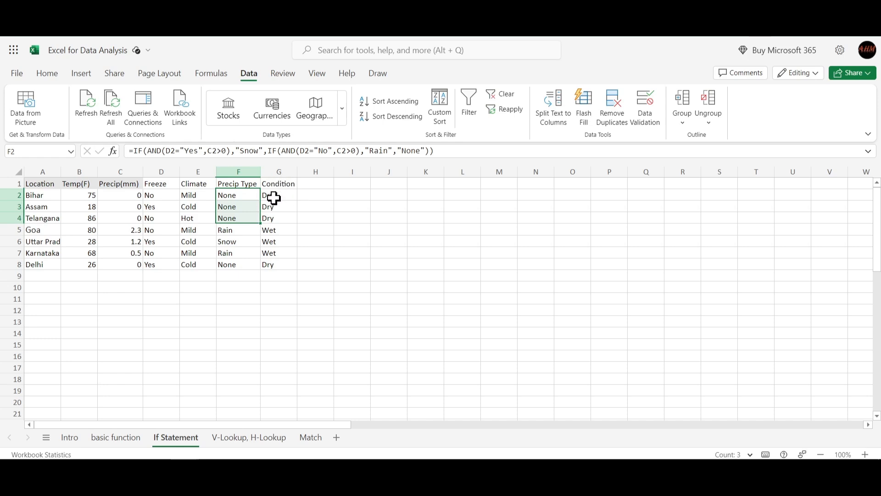
left_click_drag(228, 233, 227, 252)
left_click(310, 242)
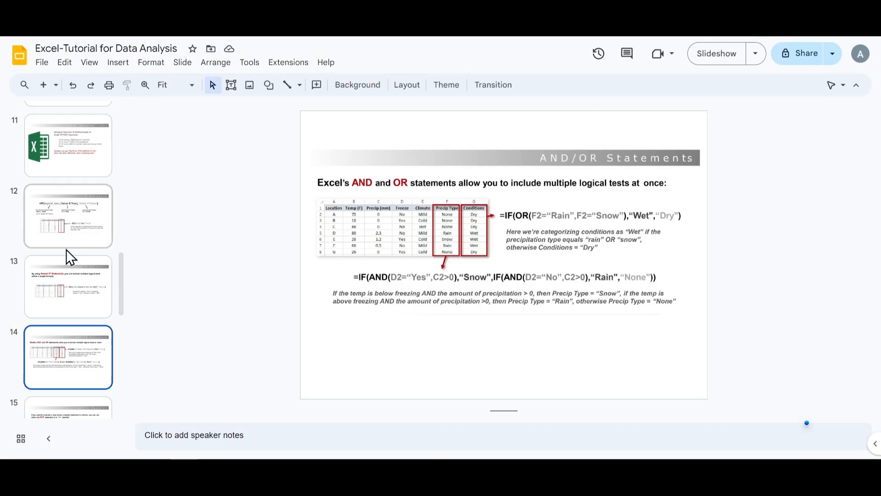
- Switch to the Excel-Tutorial for Data Analysis deck in Google Slides and show slide 15 on NOT/<> operators
scroll(66, 249, "down", 3)
left_click(78, 326)
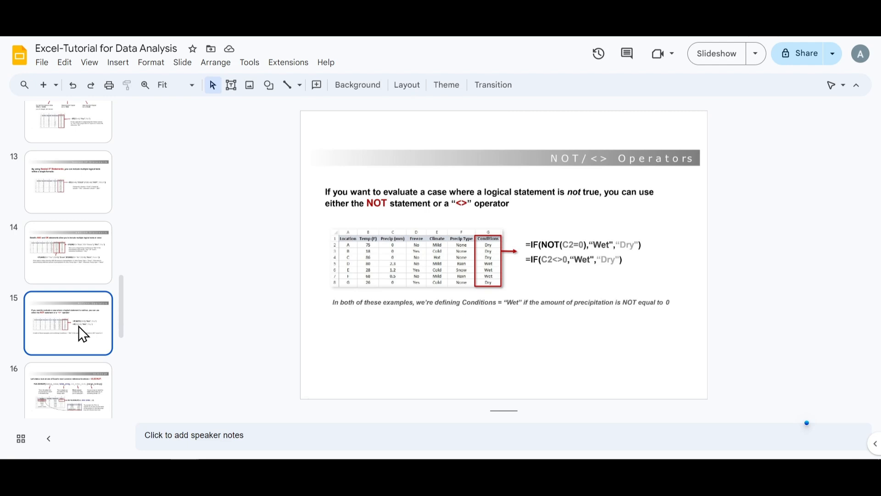
scroll(79, 326, "down", 3)
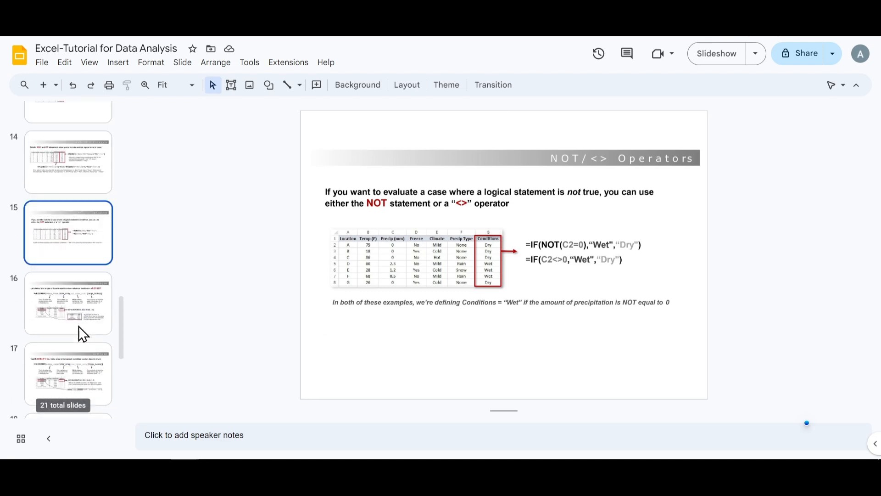
scroll(79, 326, "up", 2)
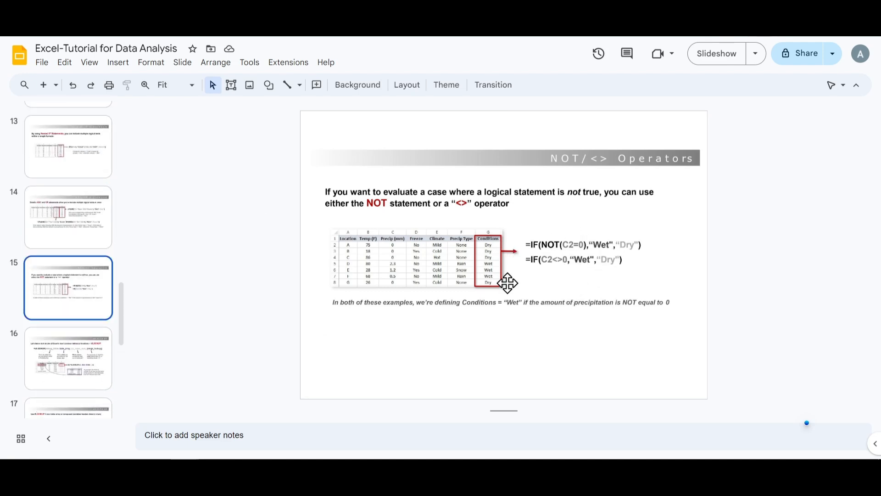
key("Up")
key("Down")
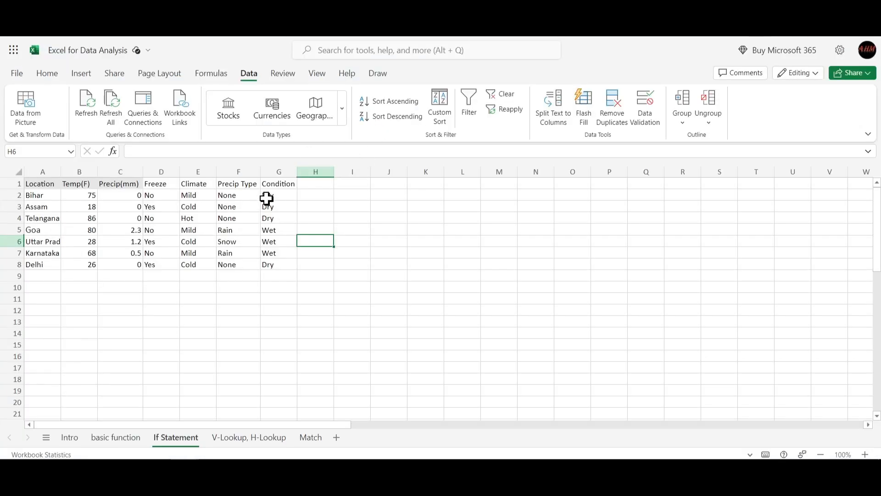
- Switch to the Excel for Data Analysis workbook and review the OR formula in G2 of the If Statement sheet
left_click(266, 196)
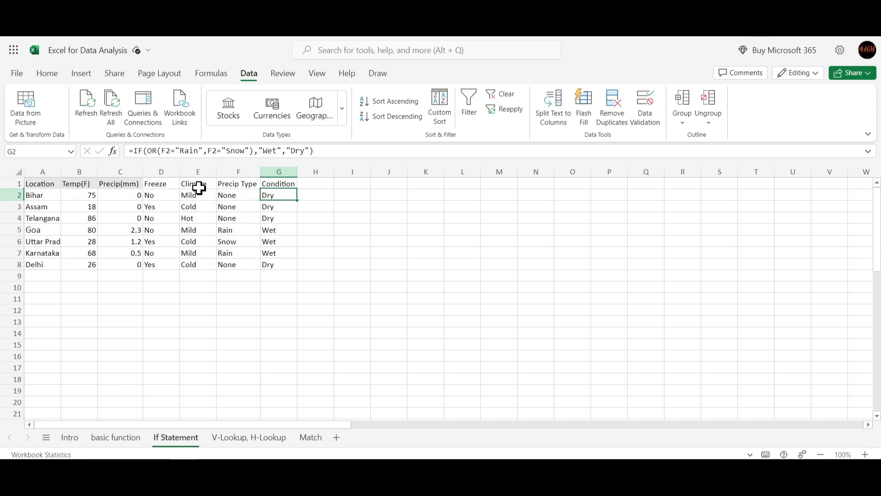
left_click(311, 195)
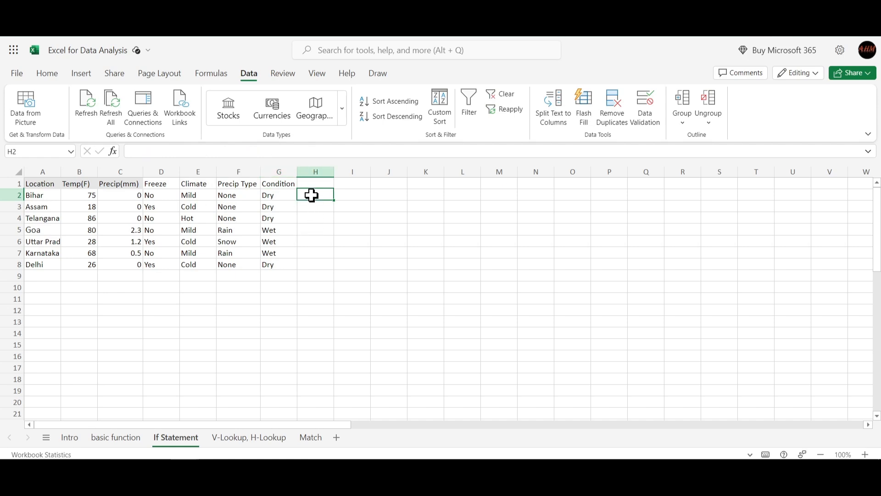
left_click(282, 197)
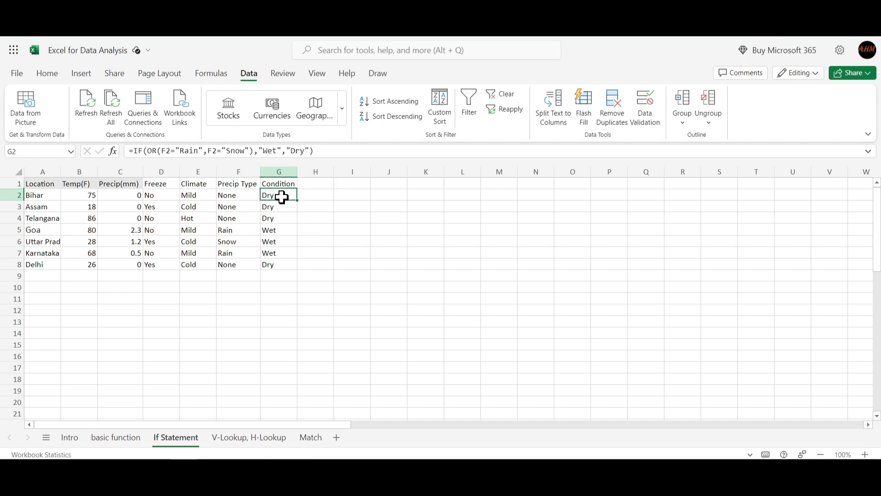
- Start an IF formula in H2 with a nested NOT function as its logical test
left_click(314, 196)
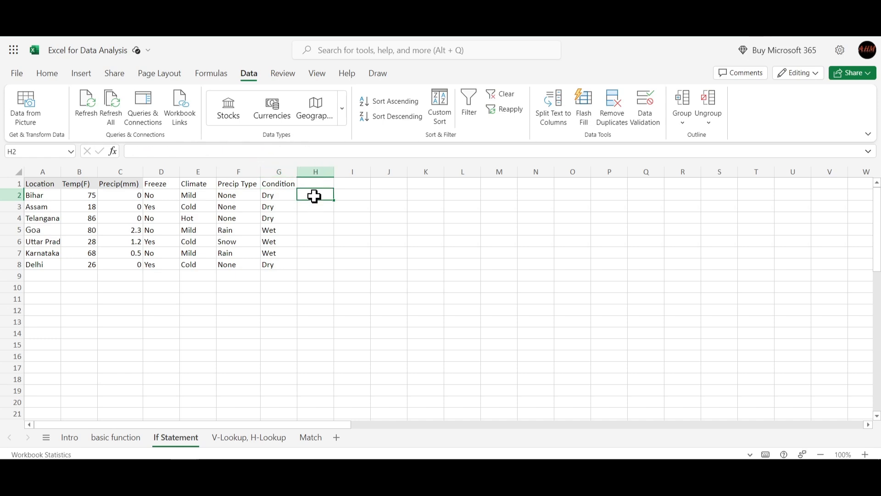
type("=")
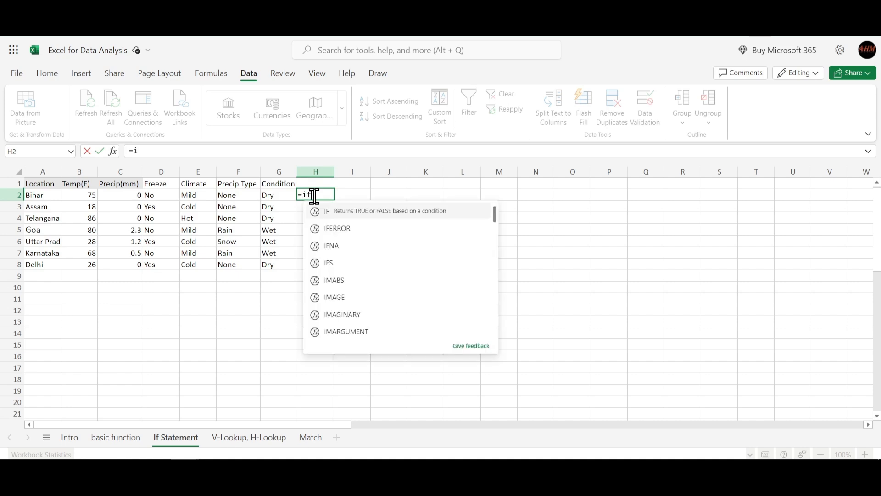
type("i")
key("BackSpace")
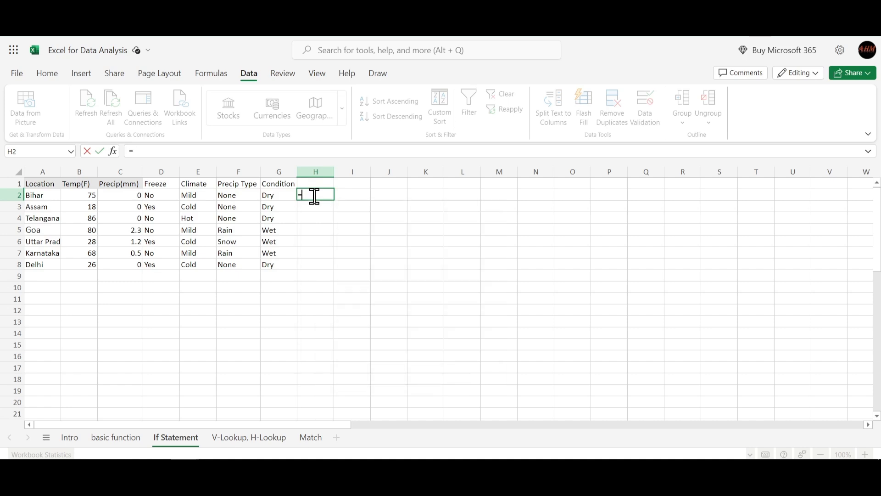
type("if")
key("Tab")
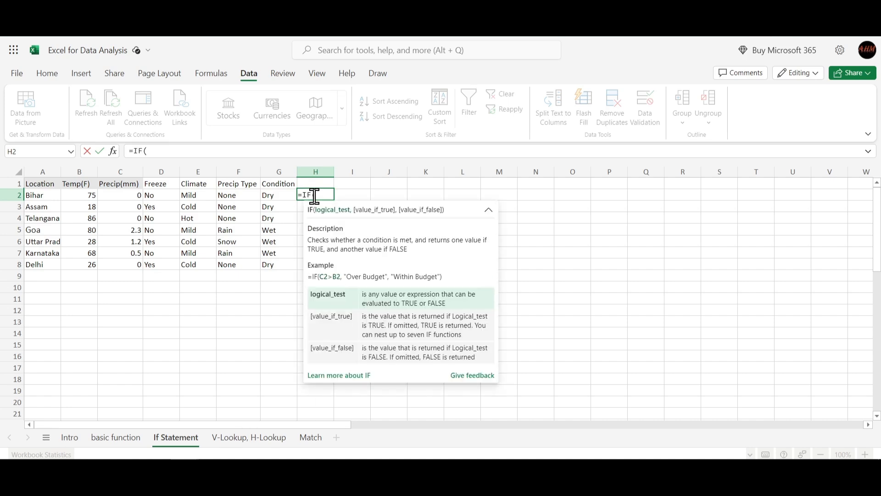
type("not")
key("Tab")
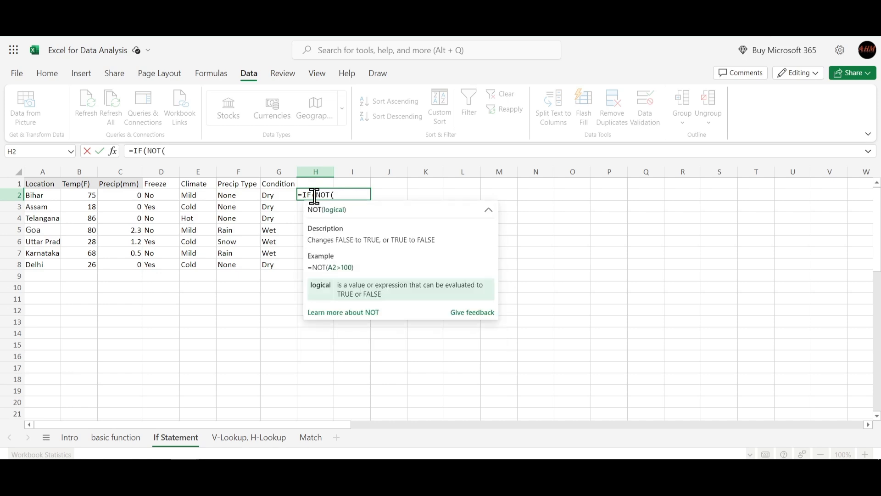
- Enter F2="None" as the condition inside the H2 formula's NOT function and close the NOT
left_click(230, 199)
type("=")
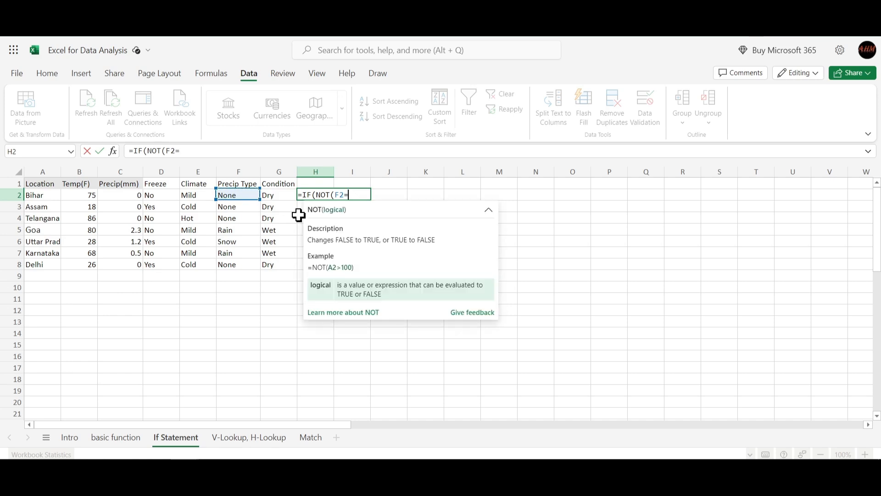
type("\"None\")")
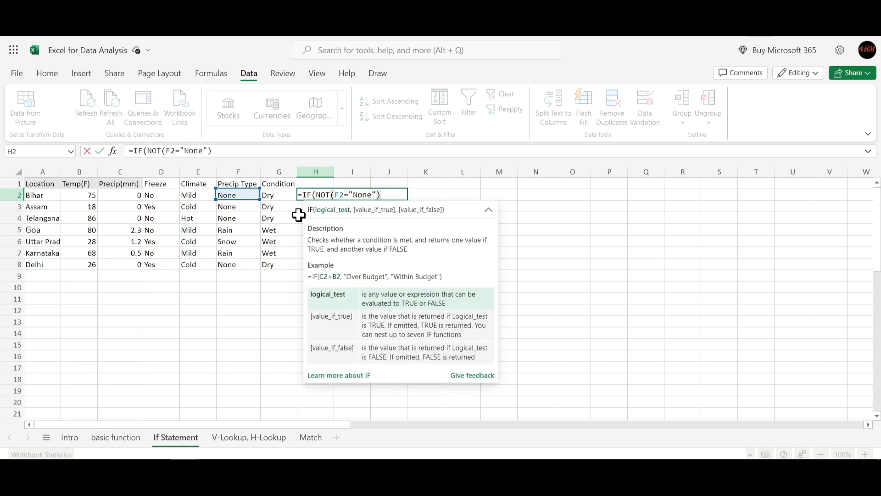
type(",")
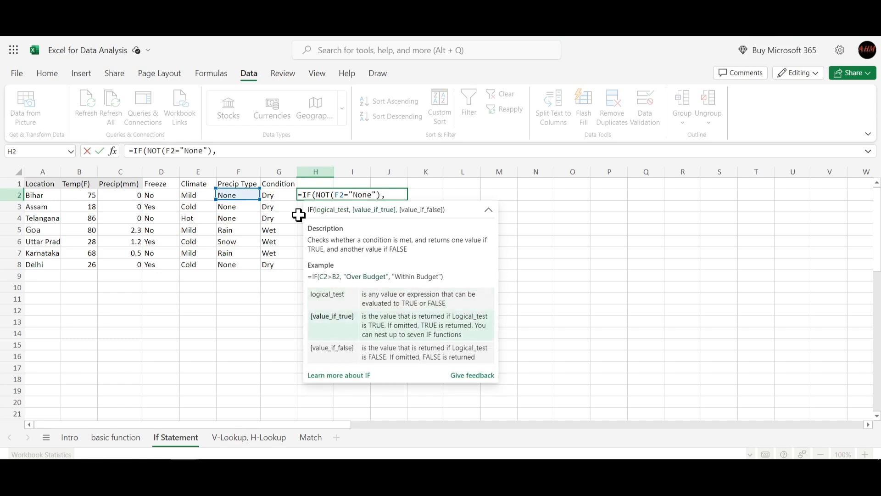
type("\"Dry\",\"\"")
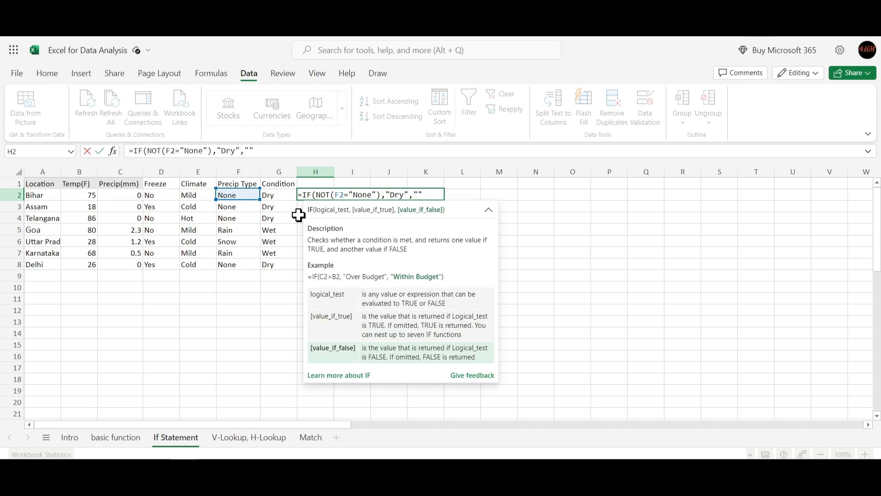
type("Wet")
type(")")
- Make the H2 formula return "Dry" if true and "Wet" if false, close the IF and enter it
key("Return")
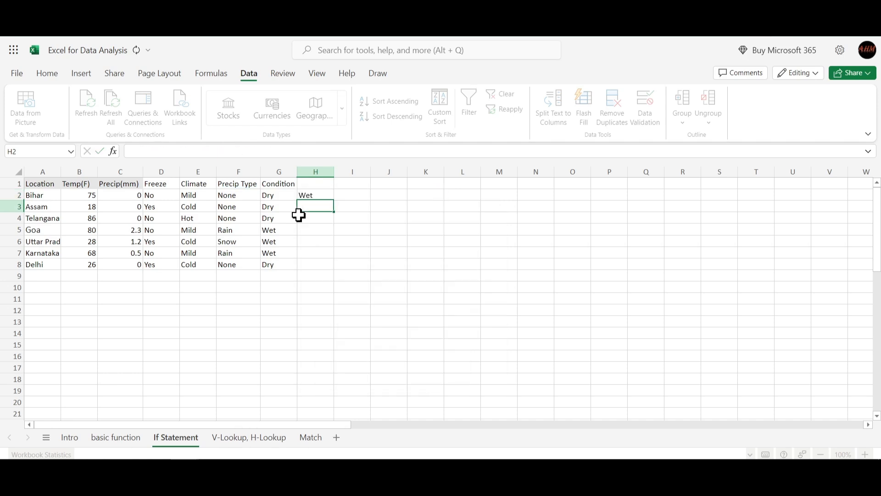
- Reopen the H2 formula and change its value-if-true result to "Wet"
double_click(317, 195)
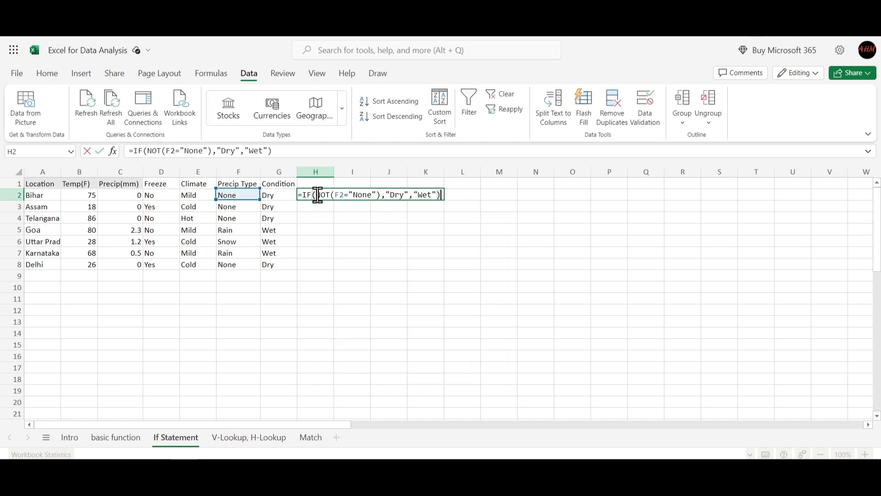
left_click(405, 193)
key("BackSpace")
key("BackSpace")
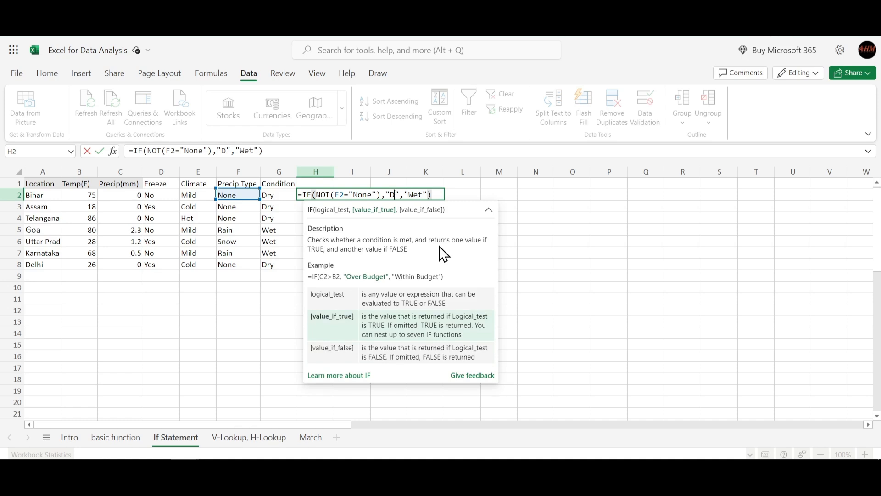
key("BackSpace")
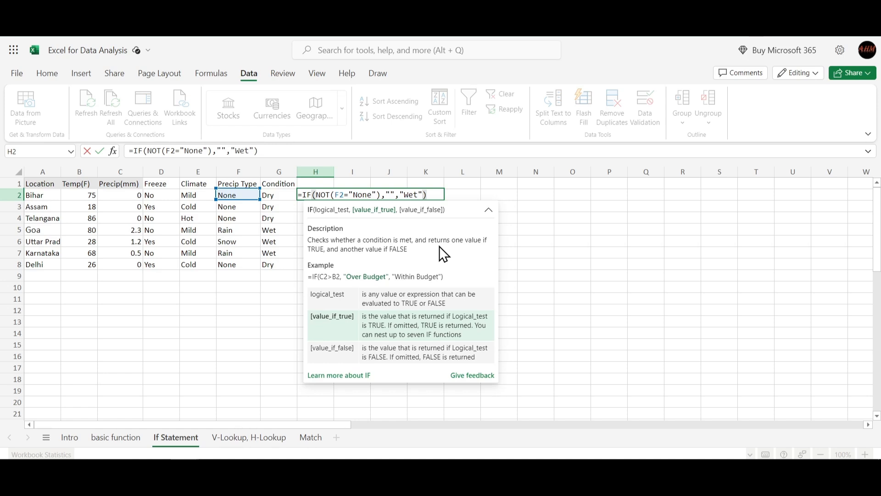
type("Wet")
- Change the H2 formula's value-if-false result to "Dry" and enter the corrected formula
key("Right")
key("Right")
key("Right")
key("Right")
key("Right")
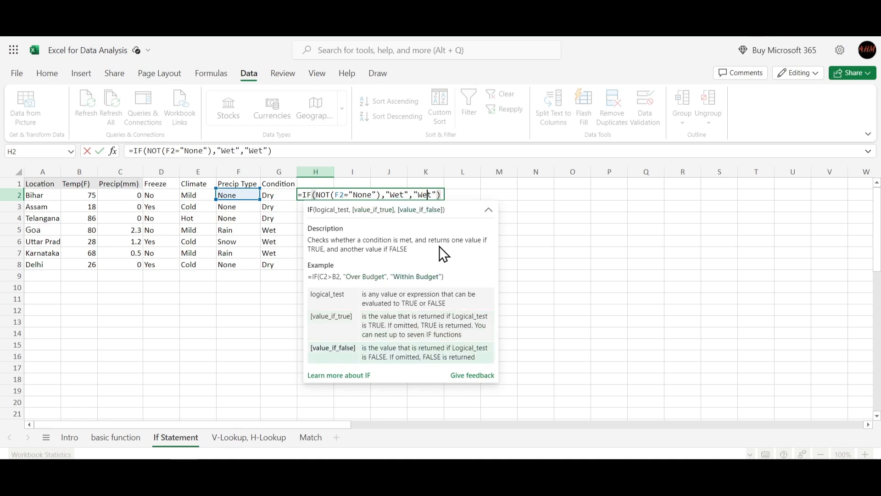
key("BackSpace")
key("BackSpace")
key("BackSpace")
type("Dru")
key("BackSpace")
type("y")
key("Return")
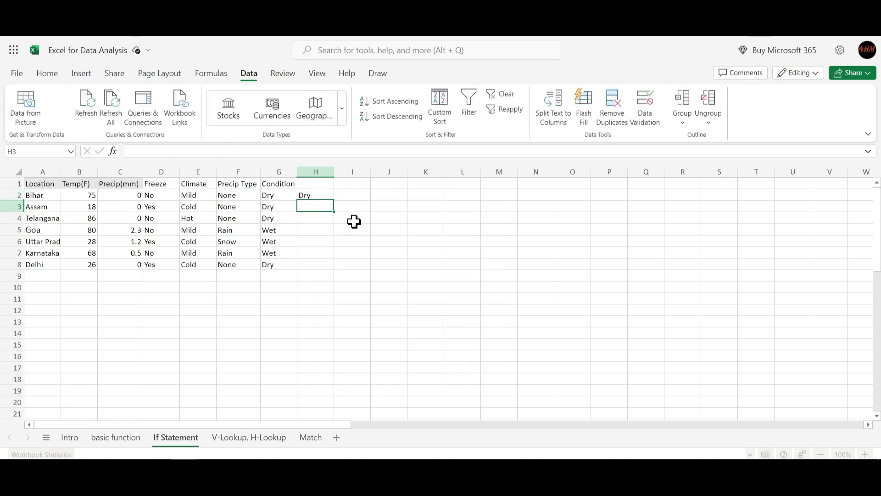
- Fill the NOT formula from H2 down through H8 and inspect the copied formula in H3
left_click(308, 195)
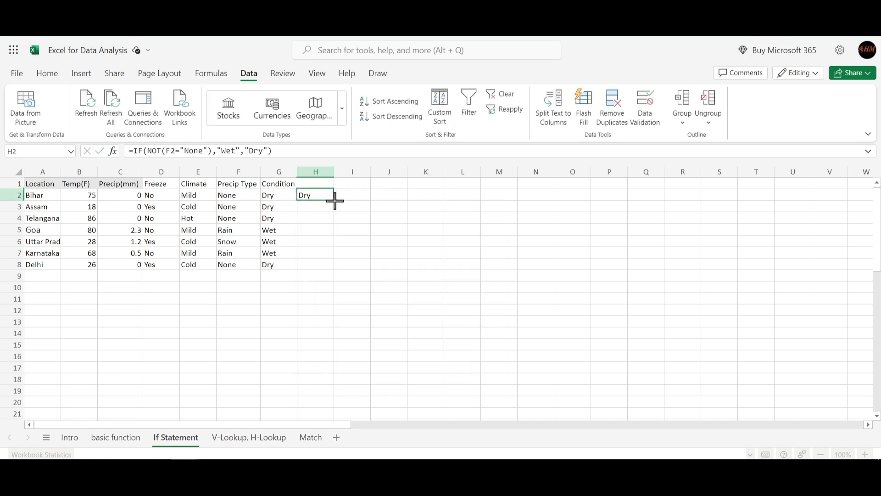
left_click_drag(335, 200, 324, 270)
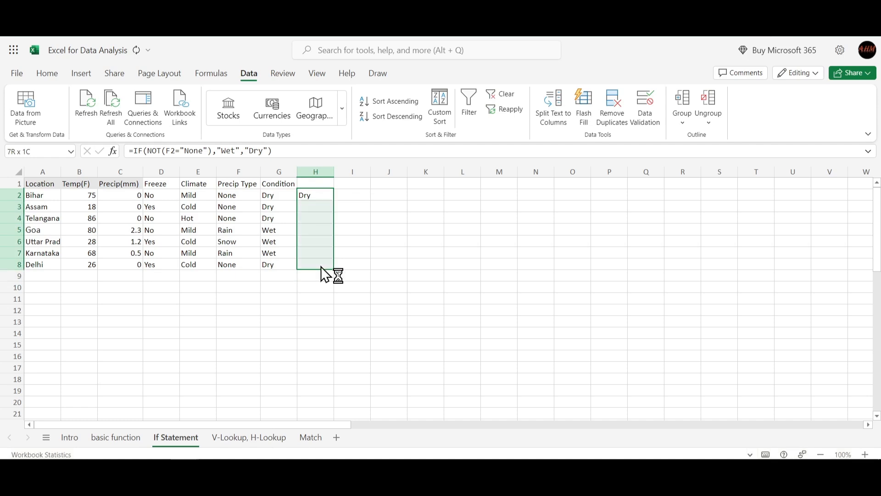
left_click(372, 243)
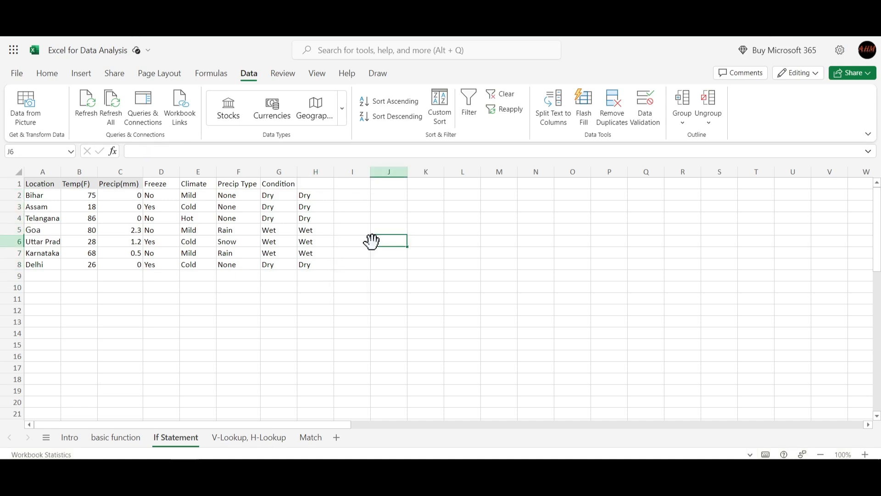
double_click(304, 206)
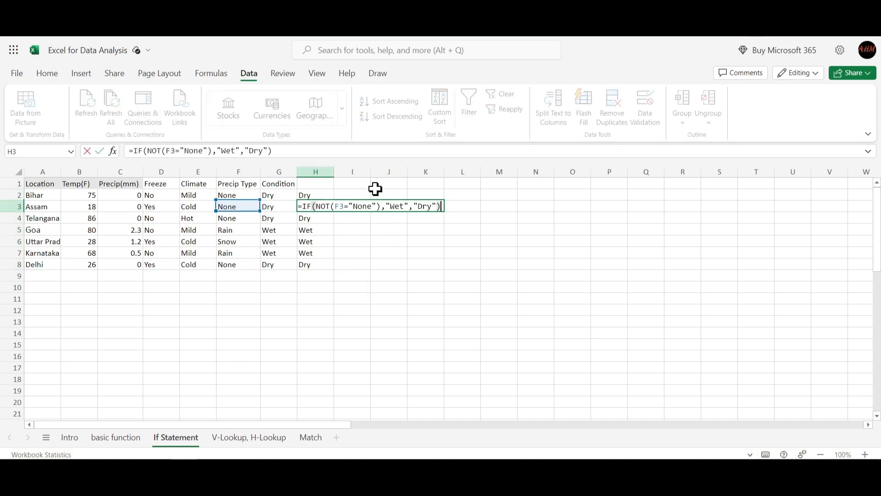
left_click(383, 255)
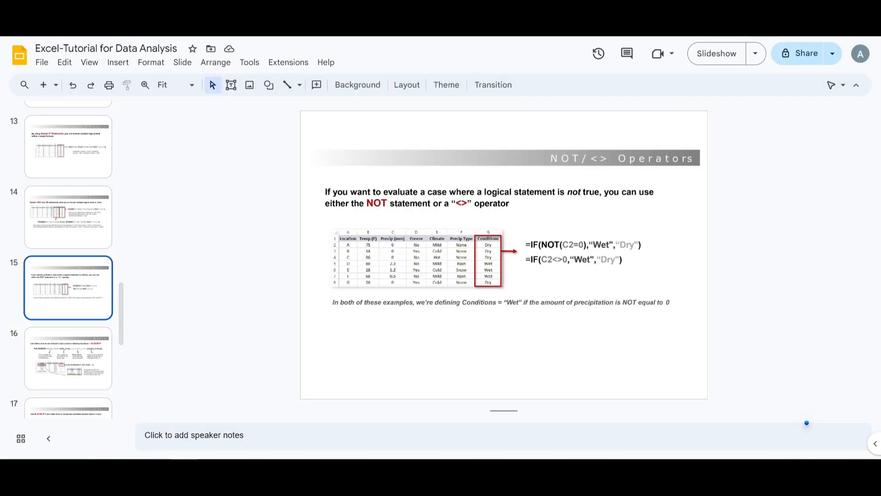
- Switch to the Excel-Tutorial for Data Analysis deck in Google Slides and show slide 16 on VLOOKUP
scroll(70, 282, "down", 2)
left_click(69, 283)
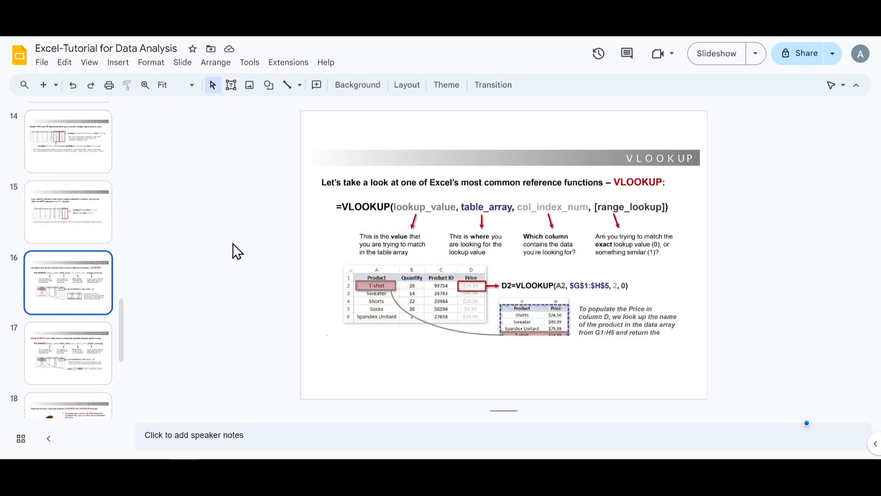
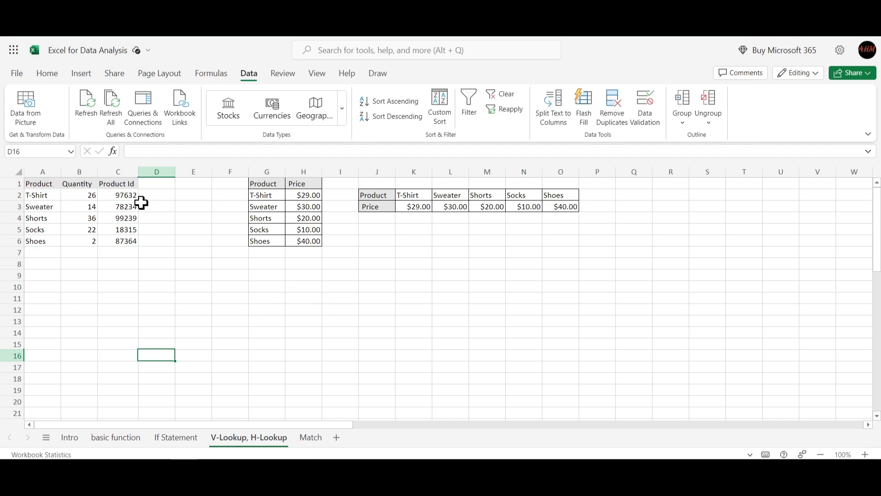
- Examine the product list in A1:C6, the vertical price table in G1:H6 and the horizontal price table in J2:O3
left_click_drag(29, 183, 132, 243)
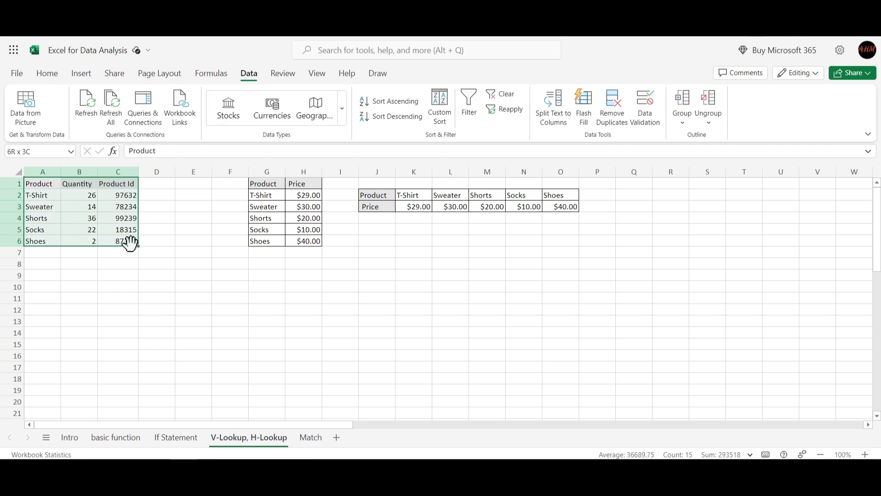
left_click(124, 274)
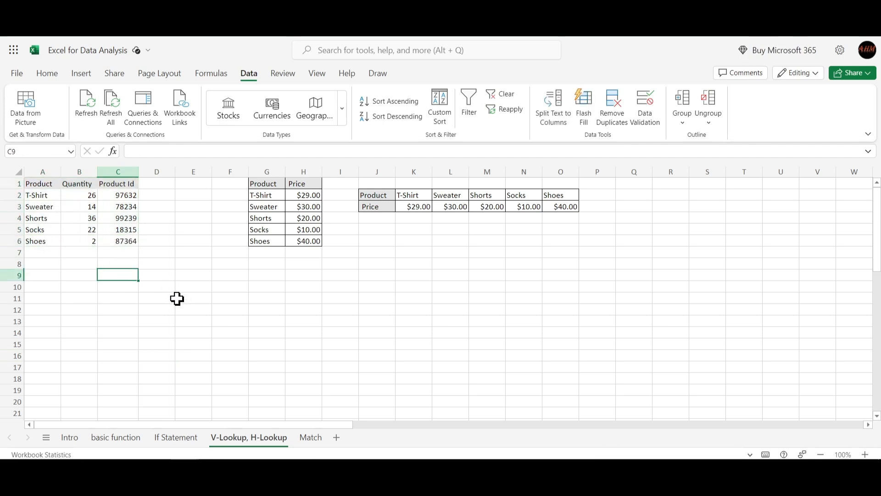
left_click(238, 290)
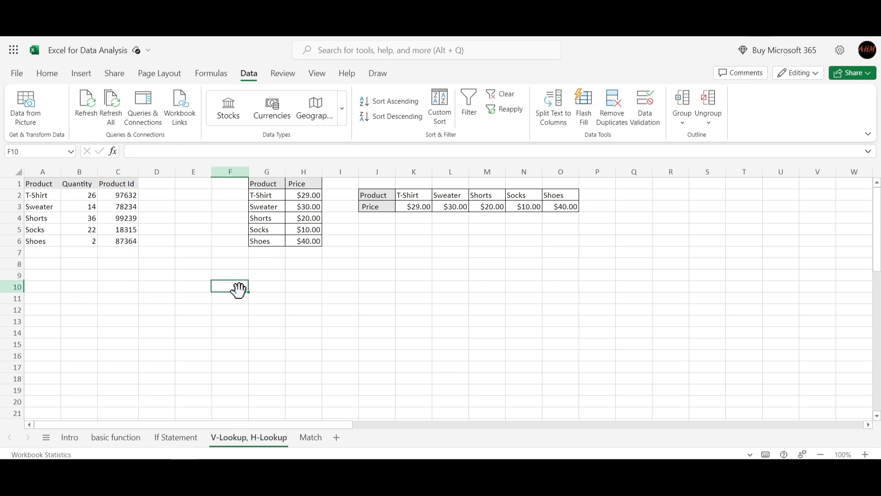
left_click_drag(258, 184, 298, 236)
left_click(298, 289)
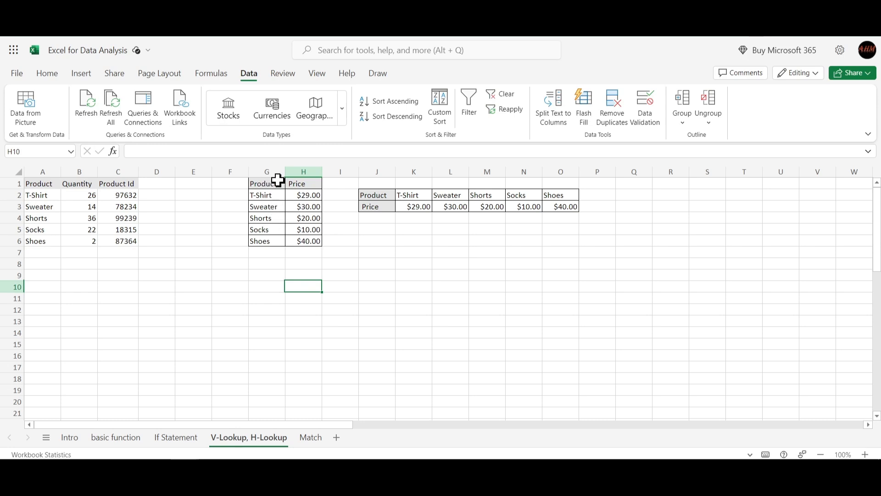
left_click_drag(266, 185, 300, 239)
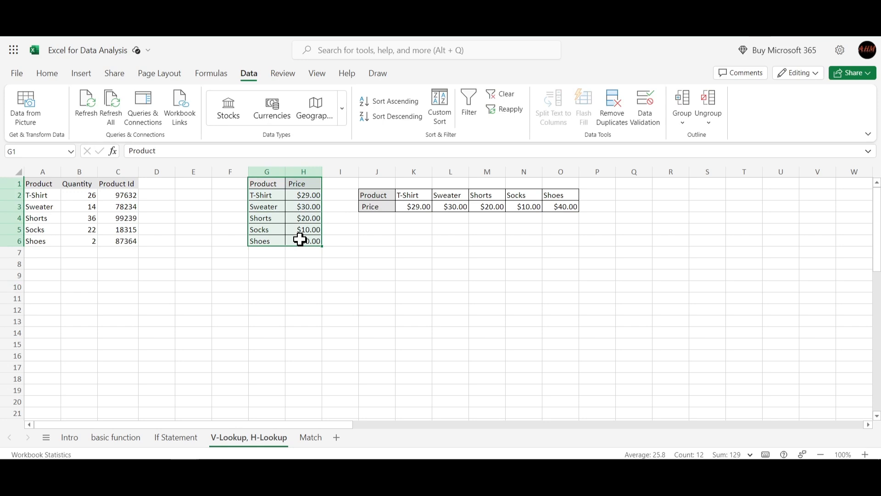
left_click_drag(368, 195, 559, 204)
left_click(447, 281)
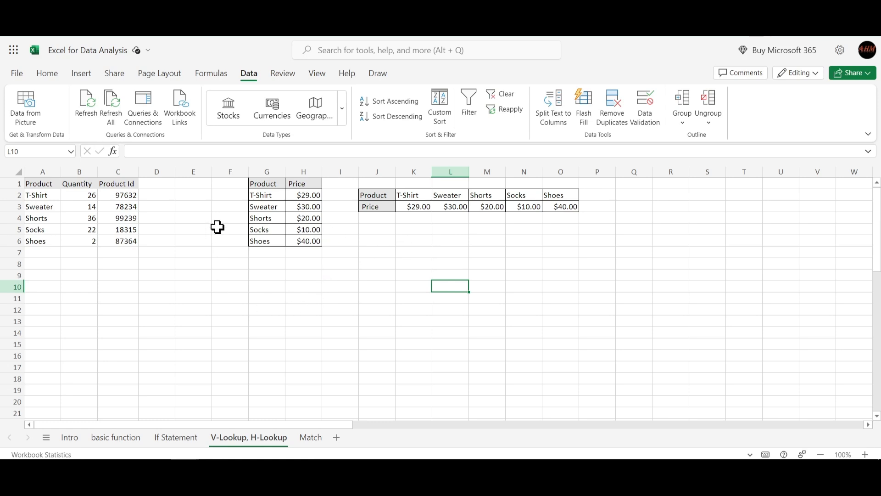
left_click_drag(266, 183, 303, 237)
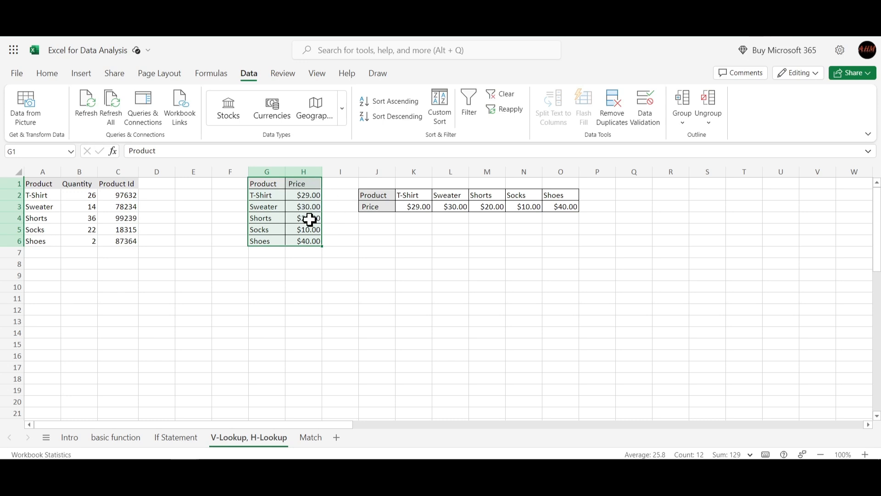
left_click(376, 195)
left_click_drag(376, 195, 570, 208)
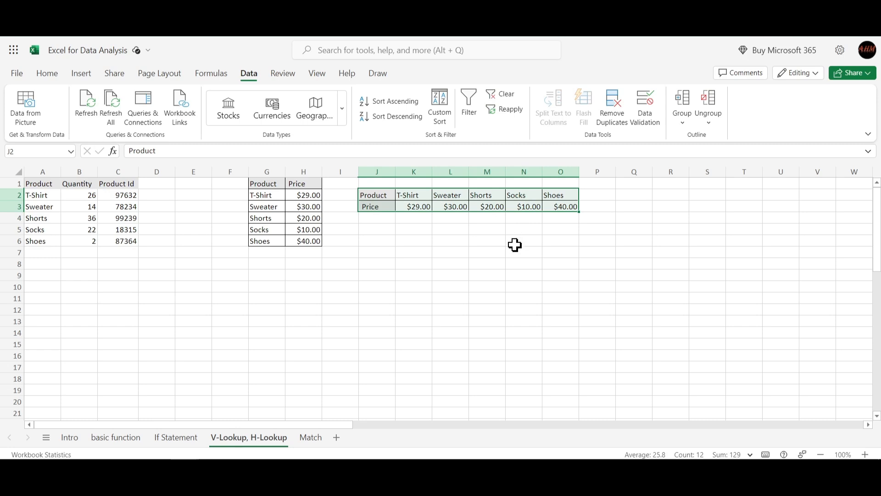
left_click(486, 249)
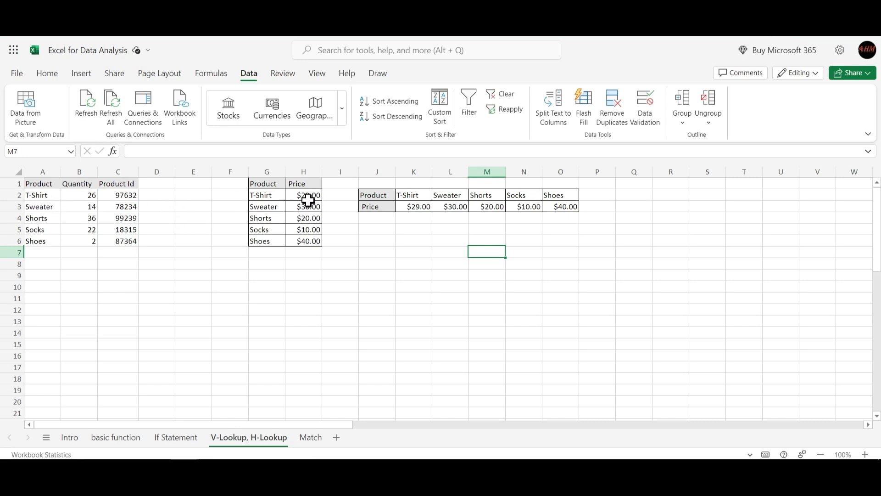
- Compare the T-Shirt product in A2 with the price table in G2:H6 and examine the empty column D cells
left_click_drag(305, 196, 307, 240)
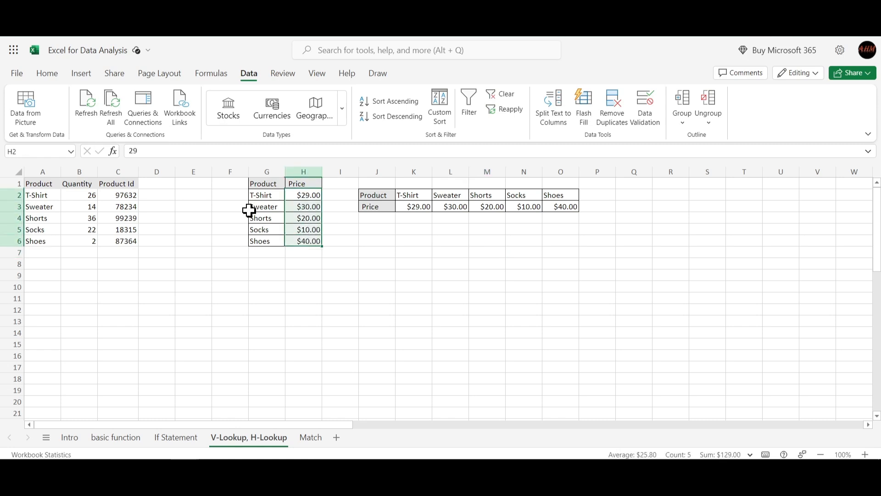
left_click(158, 210)
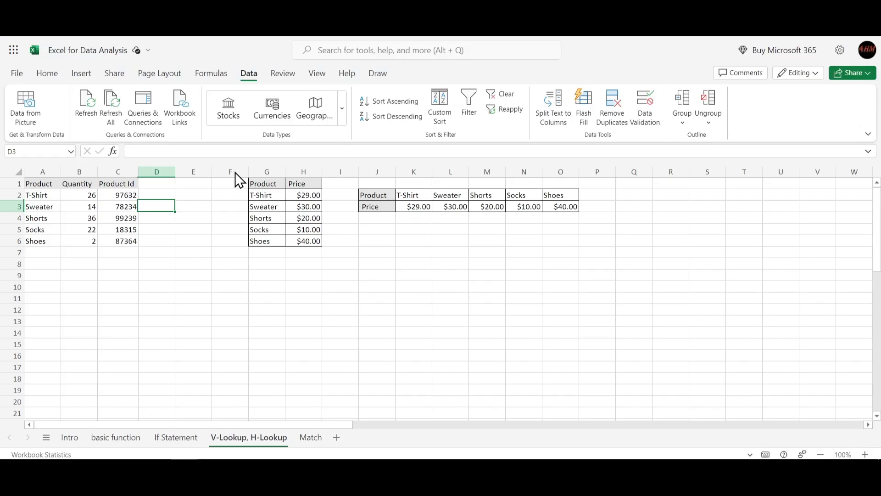
left_click(28, 197)
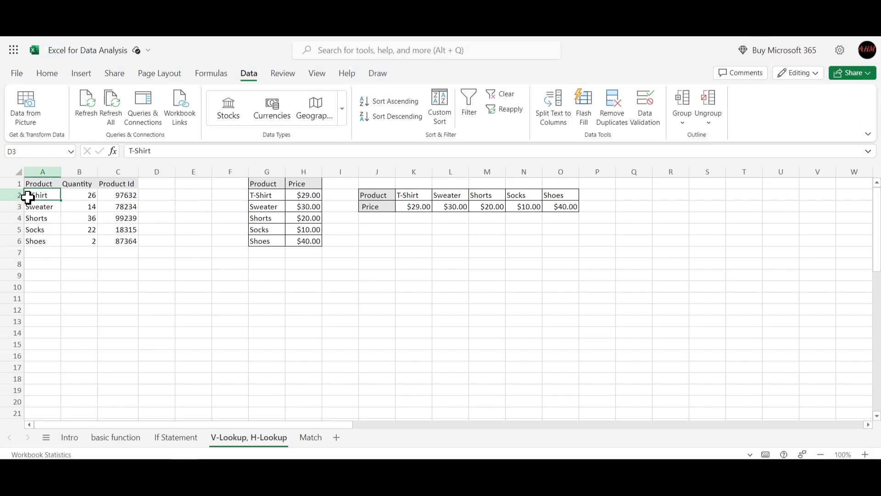
left_click(262, 197)
left_click_drag(263, 197, 299, 241)
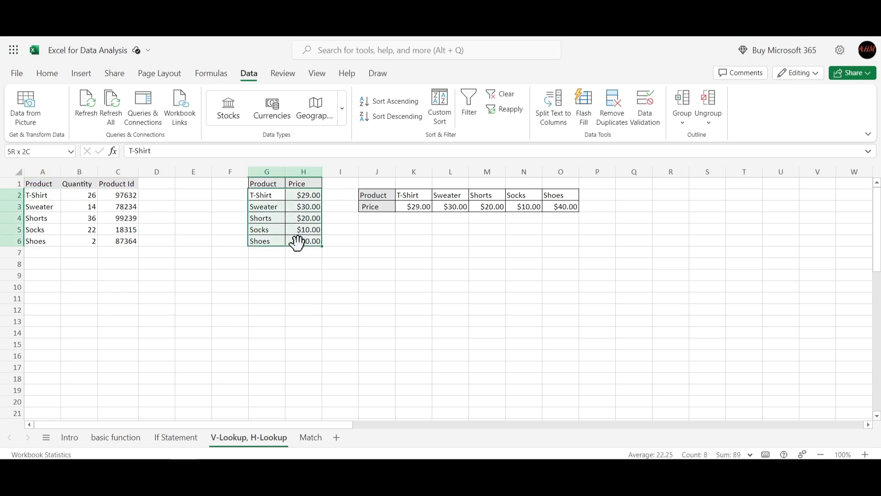
left_click(305, 196)
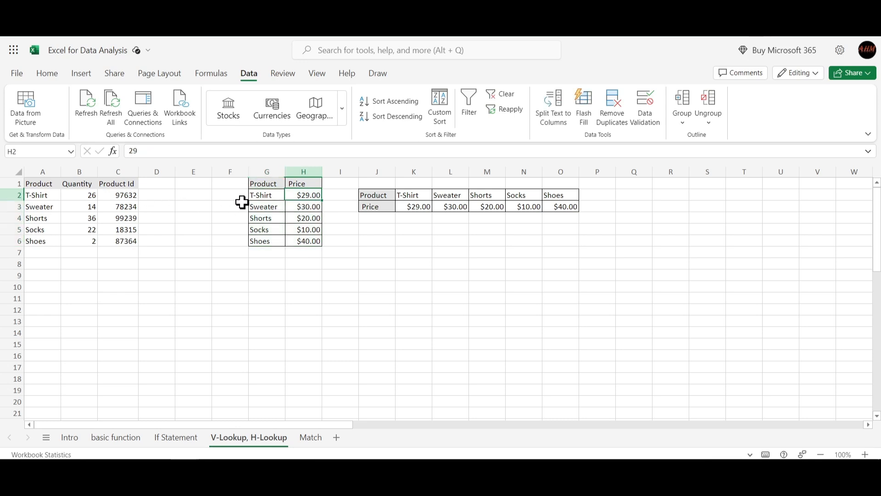
left_click(154, 197)
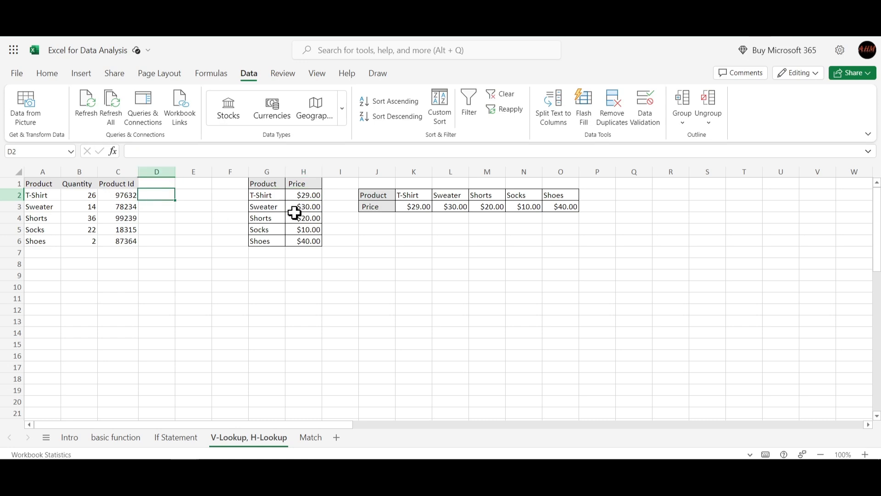
left_click(154, 213)
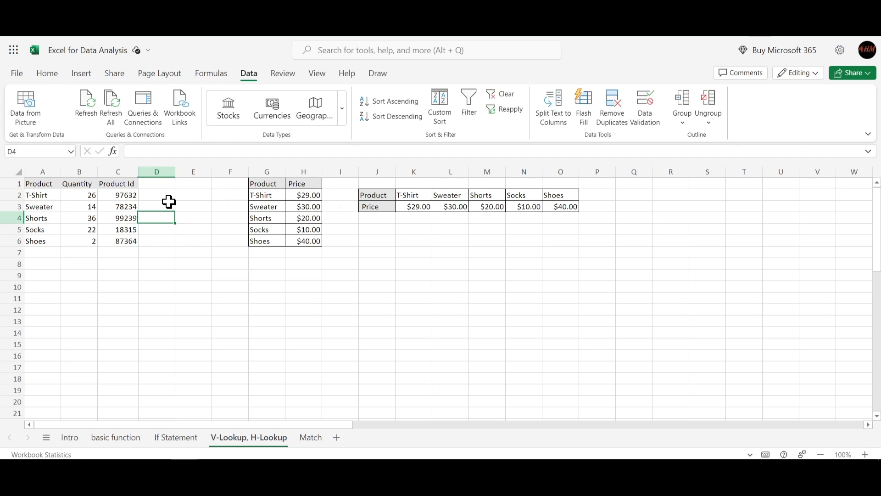
- Start a VLOOKUP formula in D2 with A2 as the lookup value and G2:H6 as the table array
left_click(154, 195)
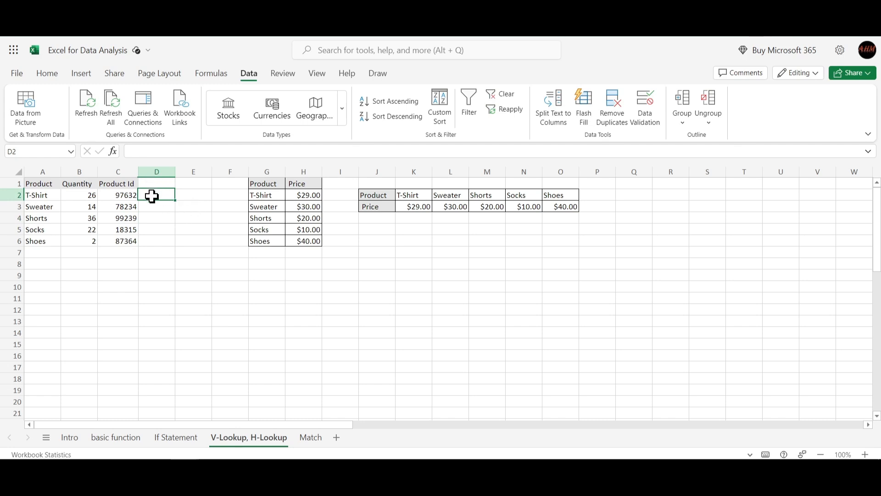
type("=vlo")
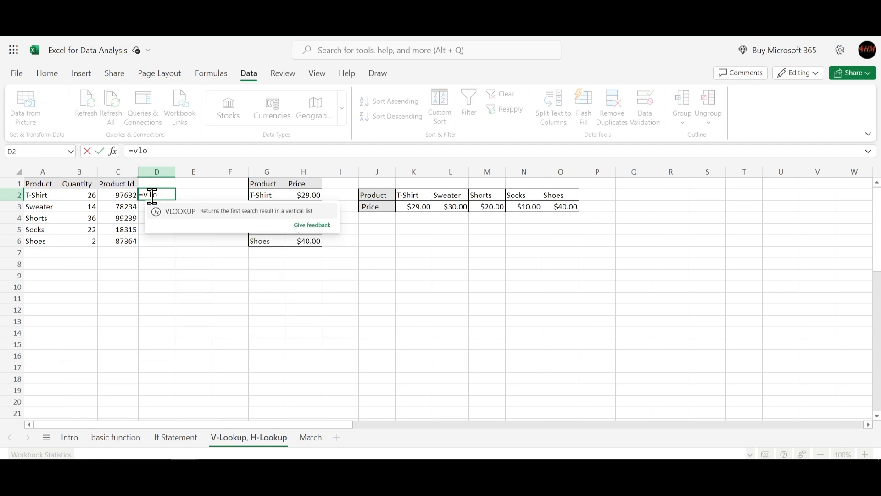
key("Tab")
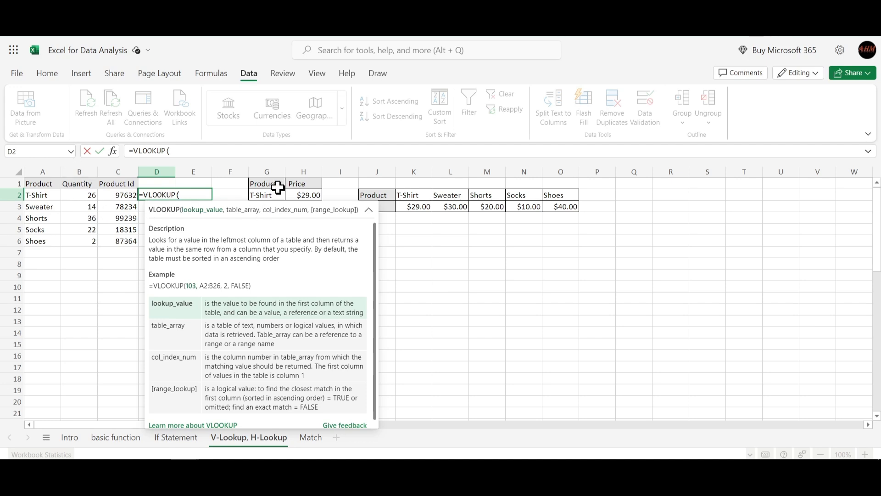
left_click(41, 197)
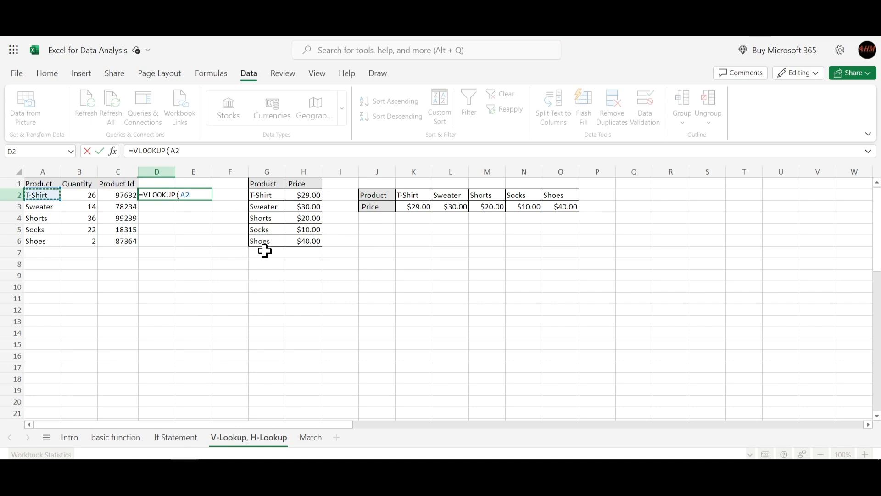
type(",")
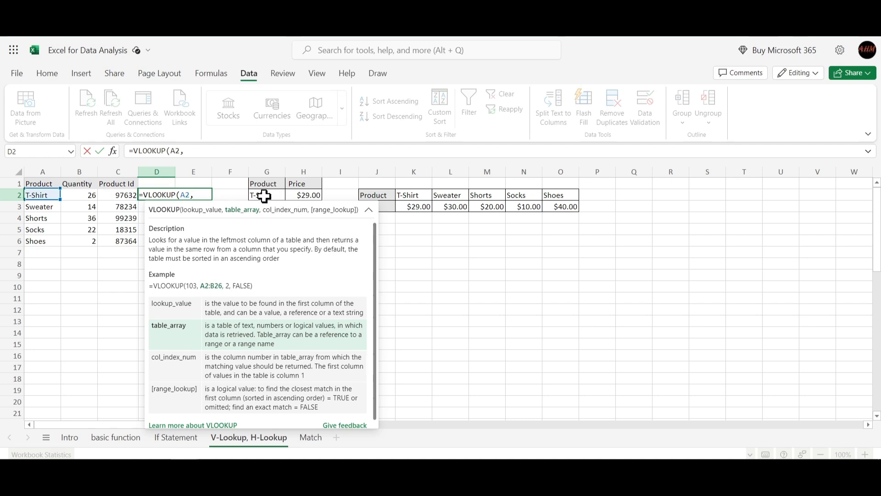
left_click_drag(264, 196, 305, 236)
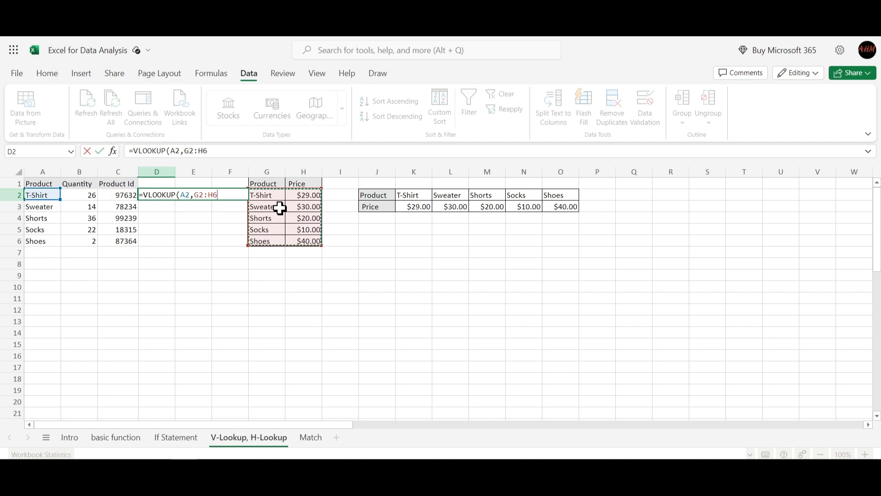
- Complete the D2 VLOOKUP formula with column index 2 and False for an exact match, and enter it
type(",")
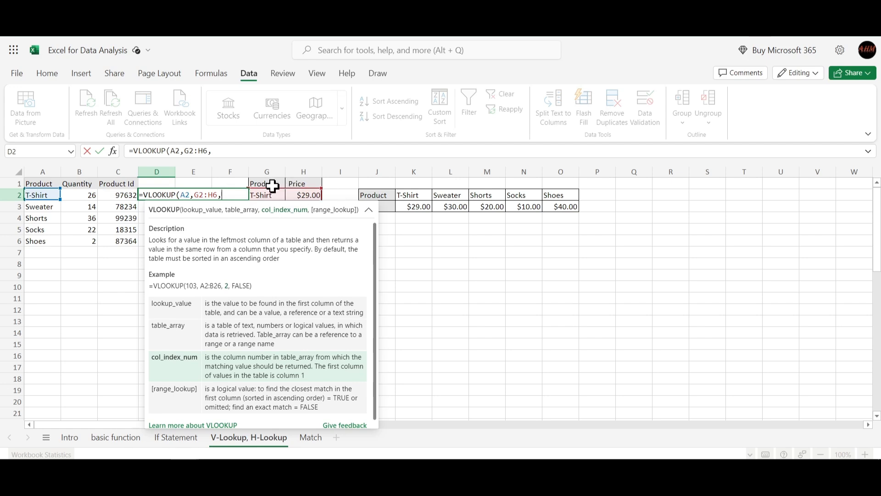
type("2,")
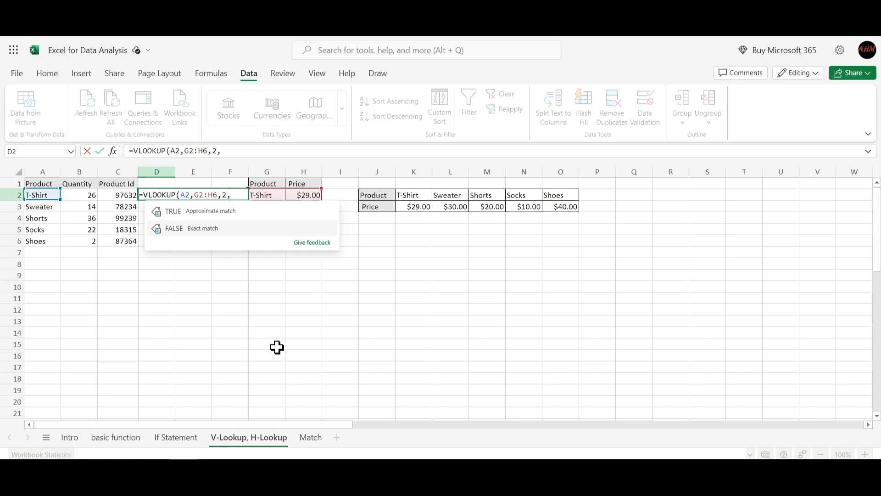
type("a")
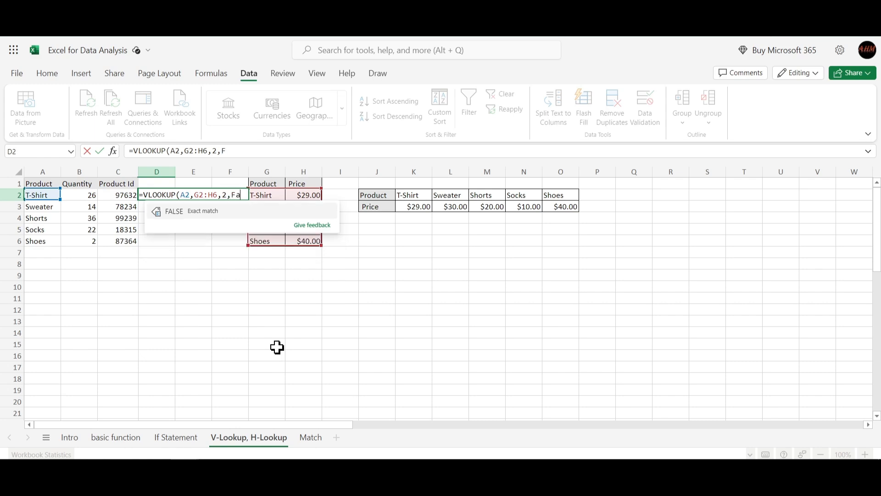
type("ls")
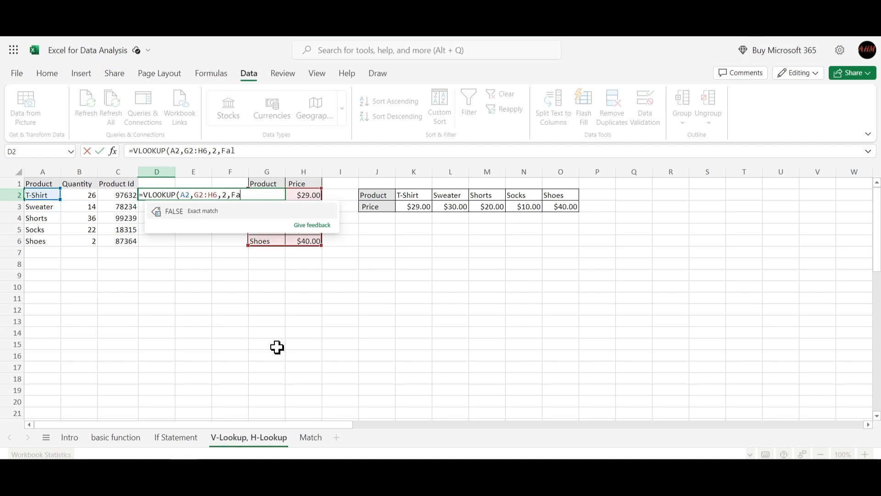
type(")")
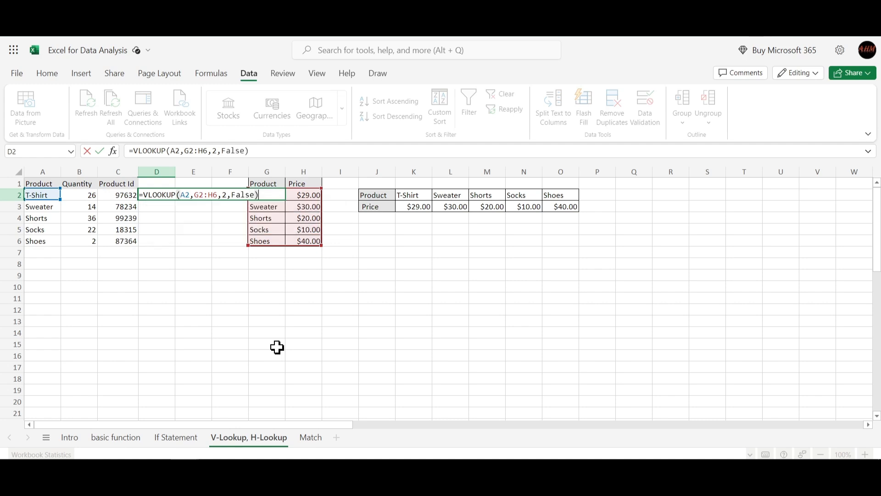
key("Return")
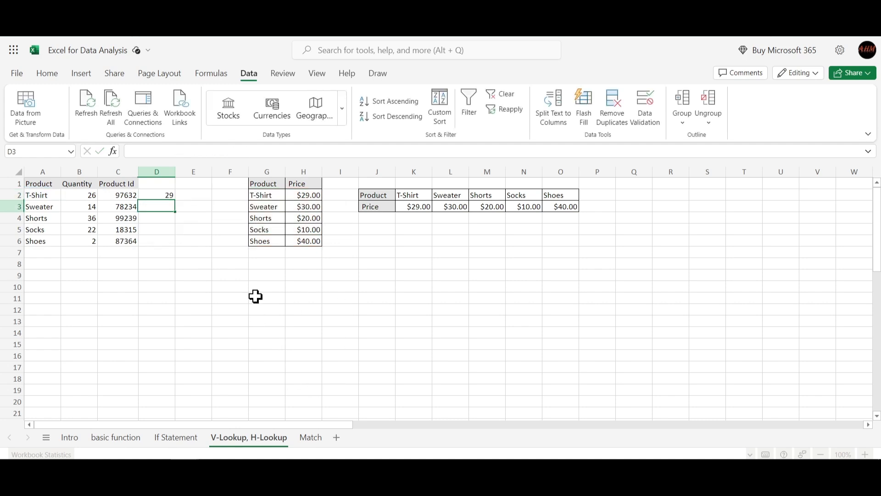
- Give column D the heading "Price (vlookup)" in D1
left_click(160, 194)
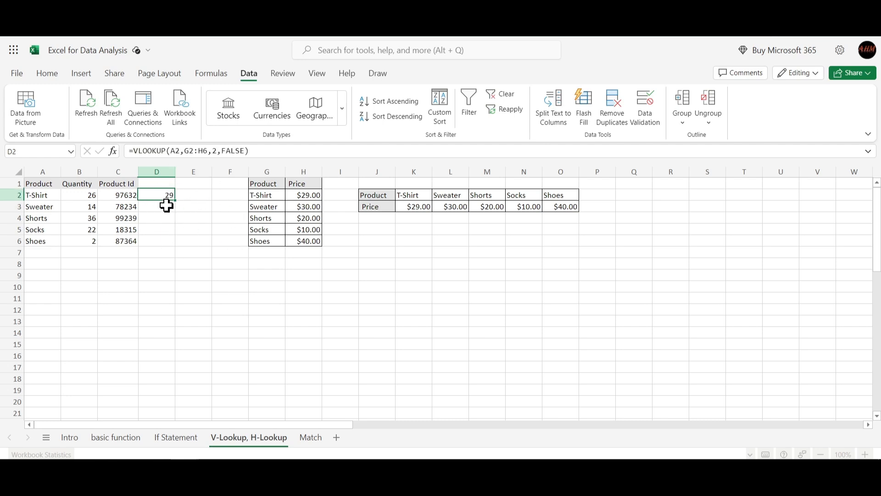
left_click(155, 182)
type("Price (")
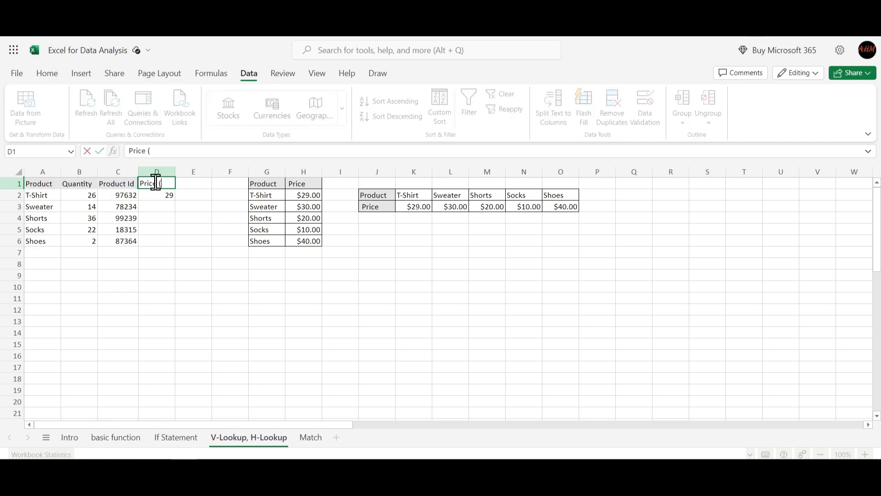
type("vlookup)")
key("Return")
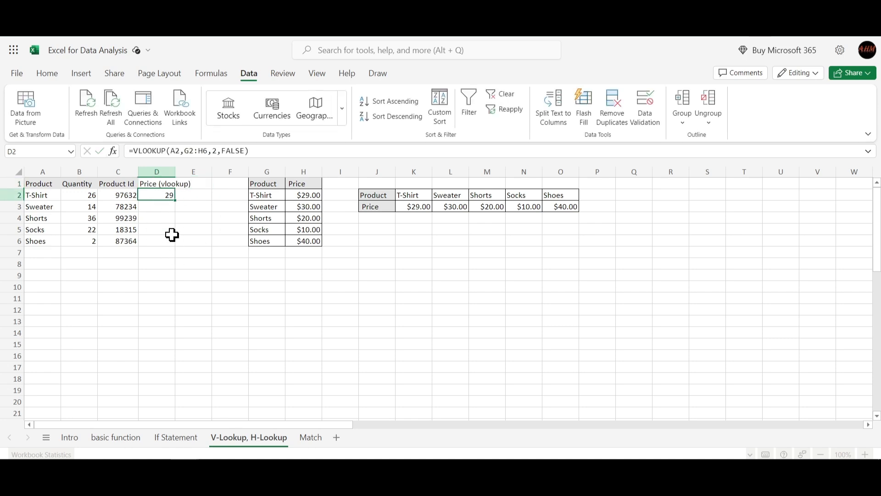
- Fill the VLOOKUP formula from D2 down through D6 and review the filled prices
left_click(162, 207)
left_click(160, 192)
left_click_drag(175, 202, 169, 241)
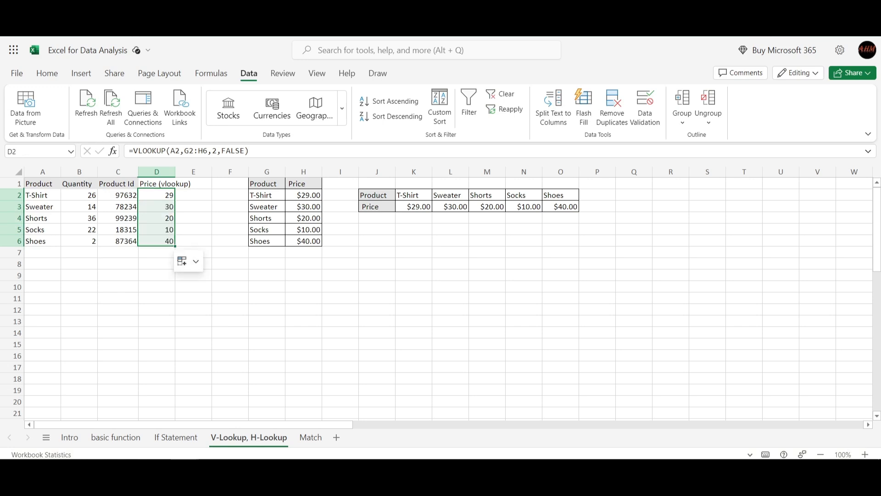
left_click(194, 264)
key("Escape")
left_click(294, 276)
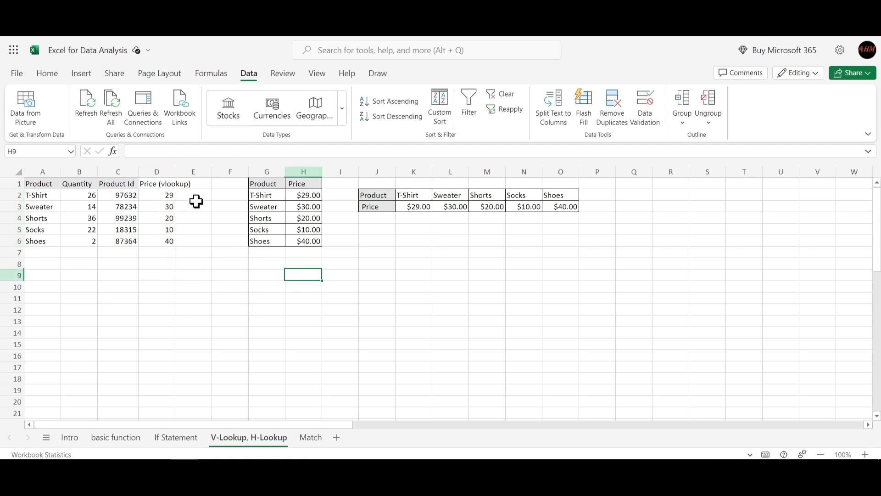
left_click_drag(166, 195, 159, 238)
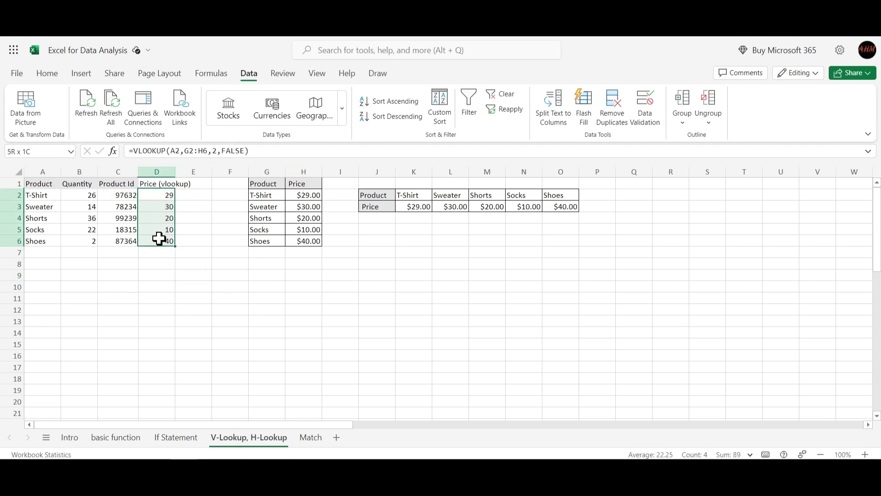
left_click(264, 308)
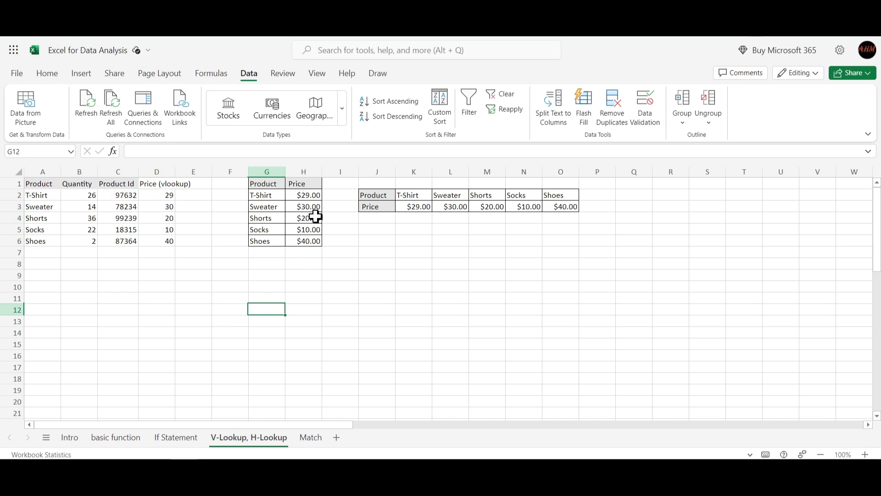
- Format the VLOOKUP prices in D2:D6 as Currency
left_click(312, 197)
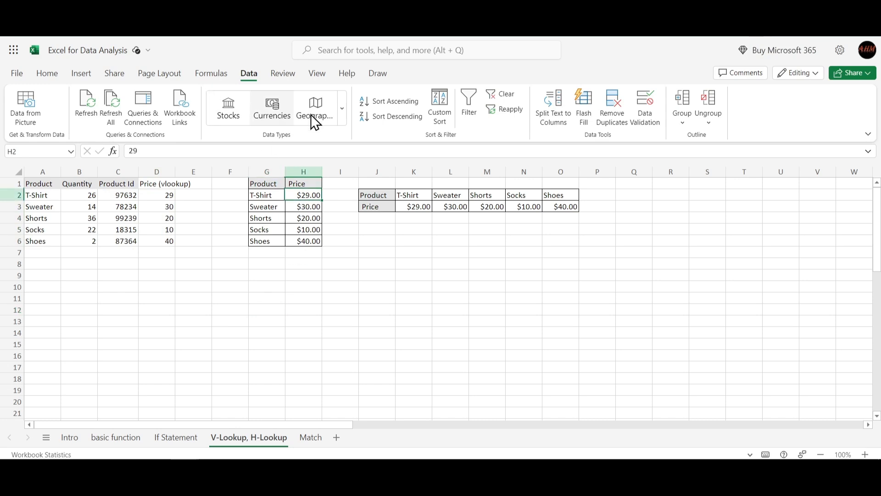
left_click(54, 71)
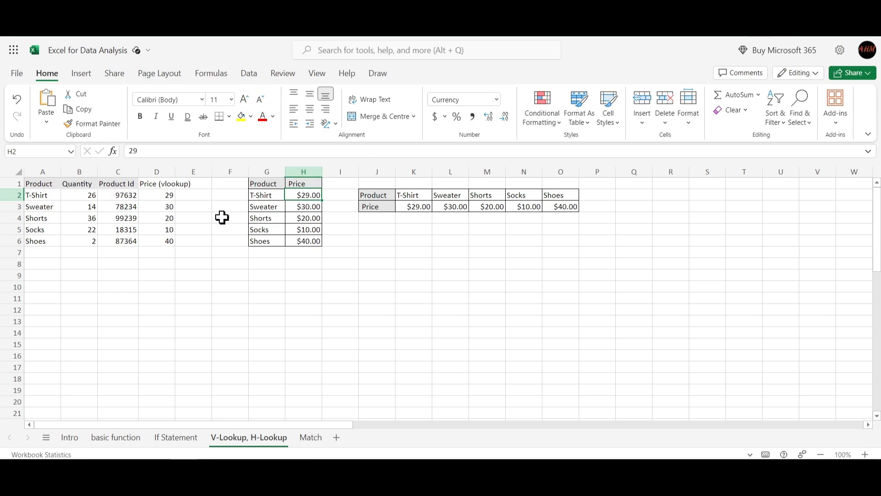
left_click_drag(161, 197, 161, 238)
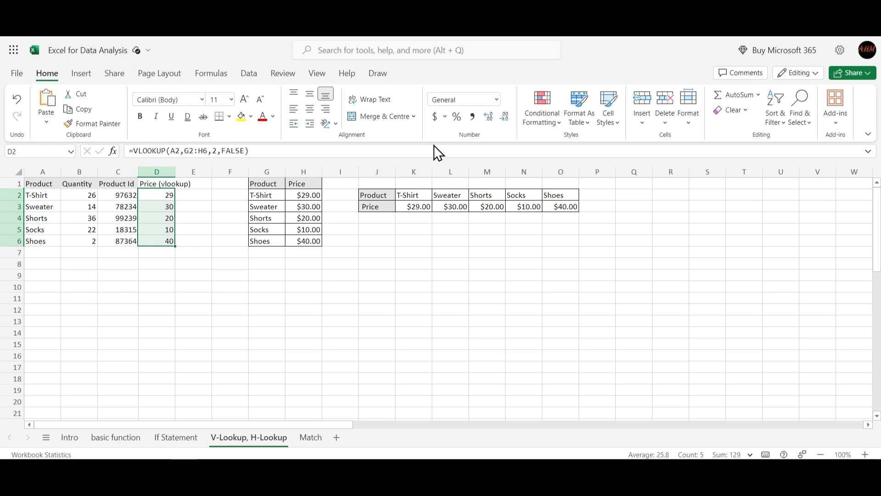
left_click(502, 105)
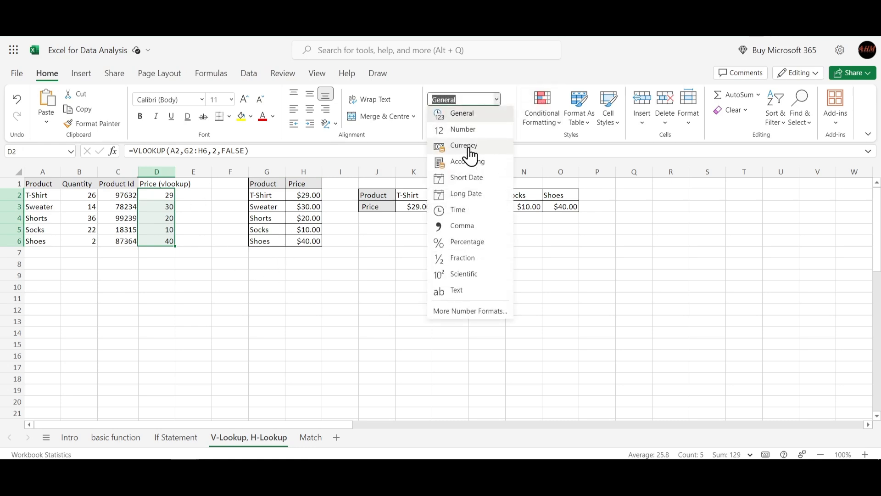
left_click(469, 148)
left_click(227, 287)
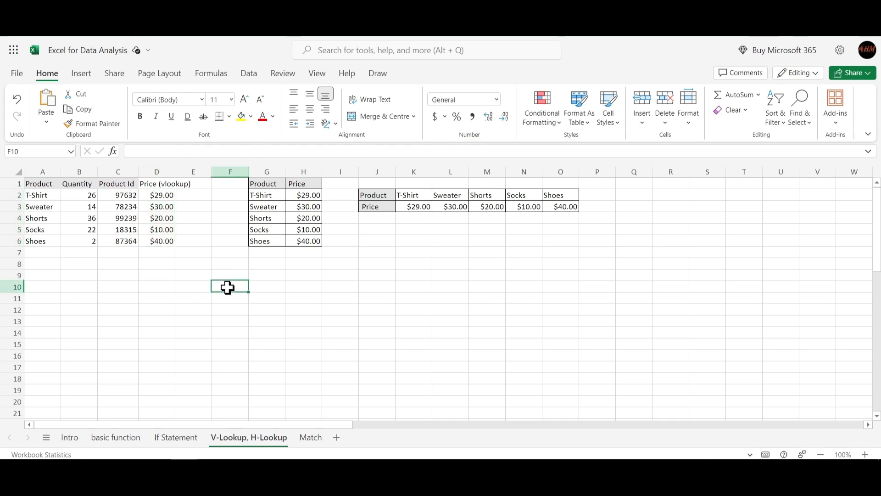
- Start an HLOOKUP formula in E1 with A2 as the lookup value and J2:O3 as the table array
left_click(199, 185)
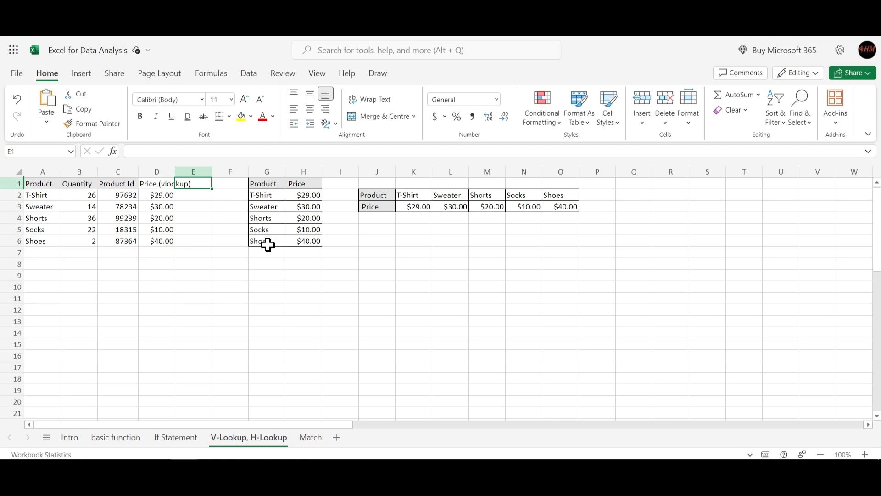
type("=H")
type("L")
key("BackSpace")
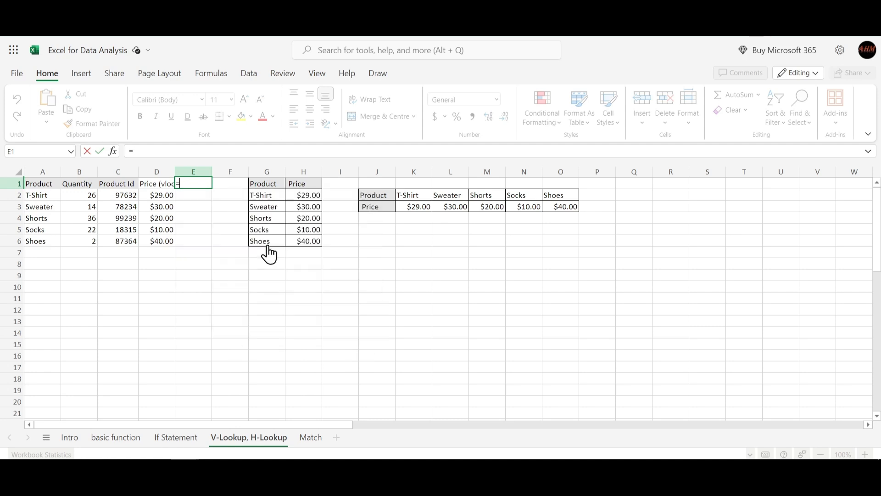
type("Hl")
key("Tab")
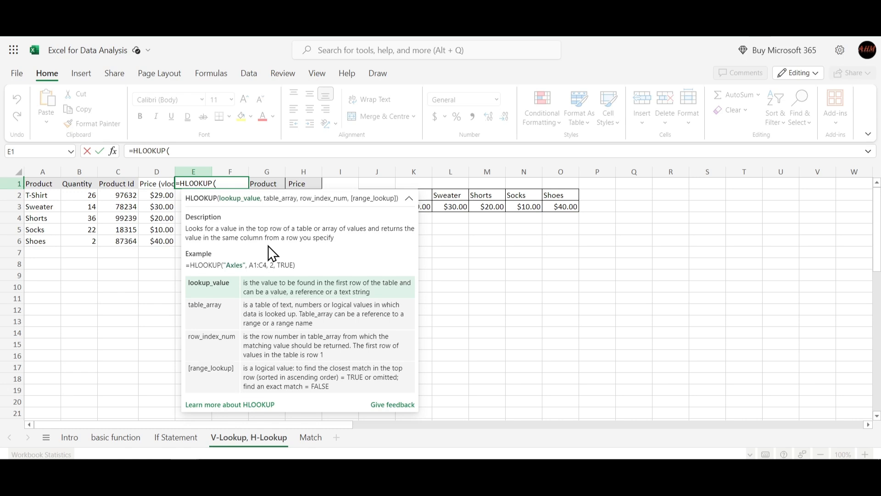
left_click(42, 198)
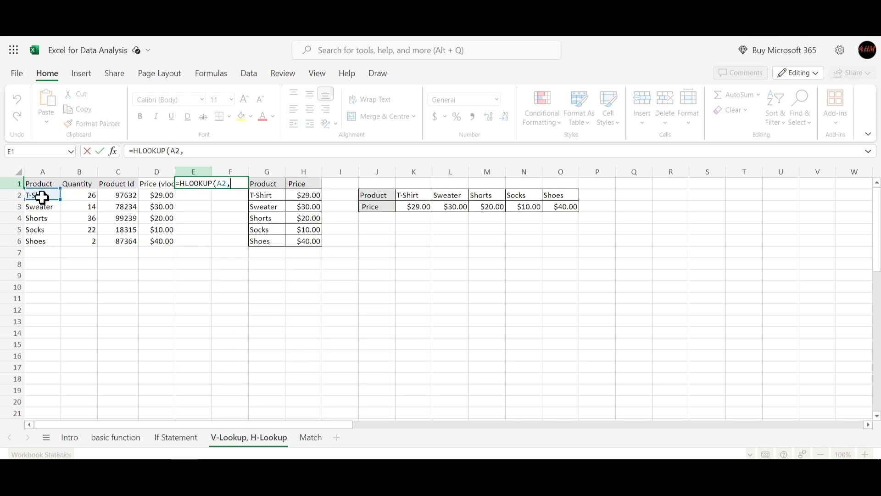
left_click(449, 206)
left_click_drag(375, 194, 559, 208)
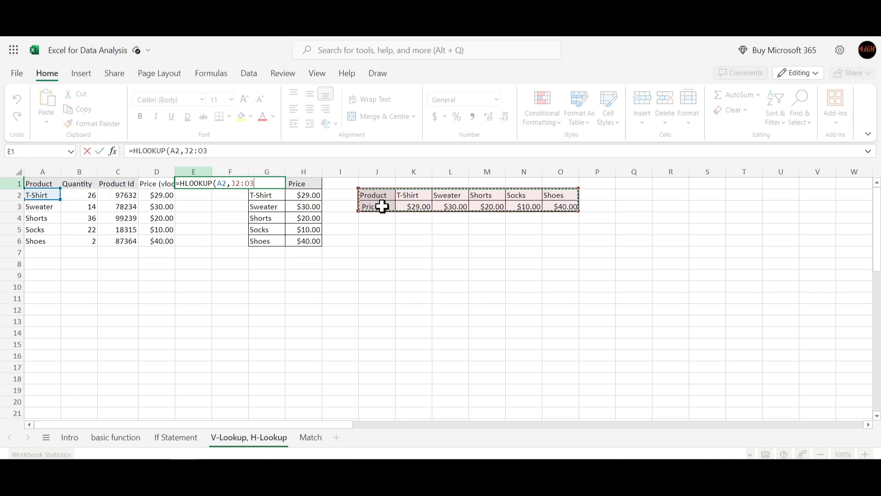
- Complete the E1 HLOOKUP formula with row index 2 and False for an exact match, and enter it
type(",2")
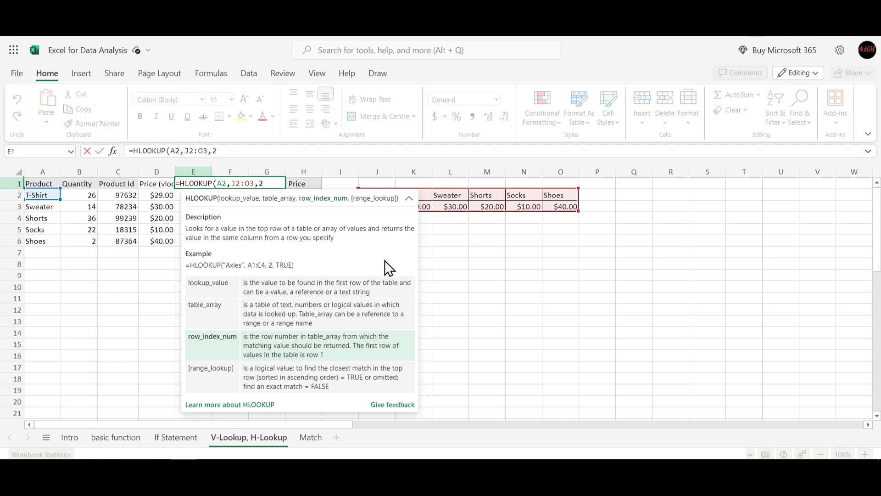
type(",")
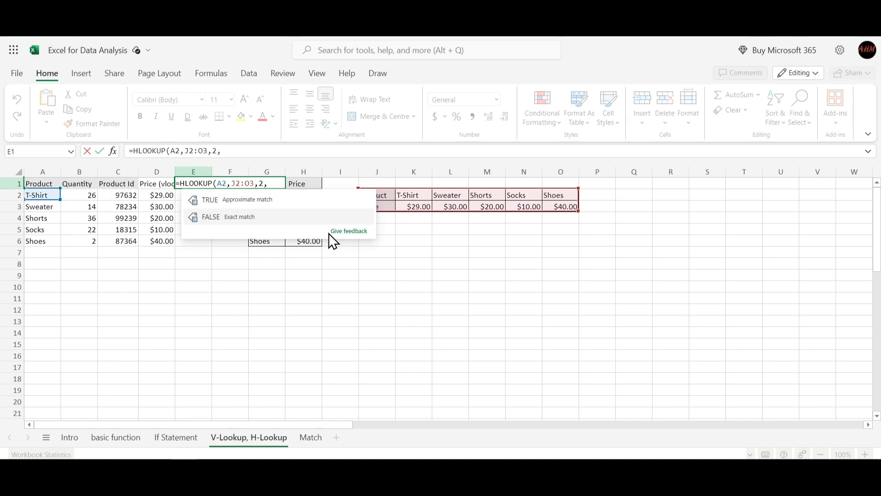
type("Fa")
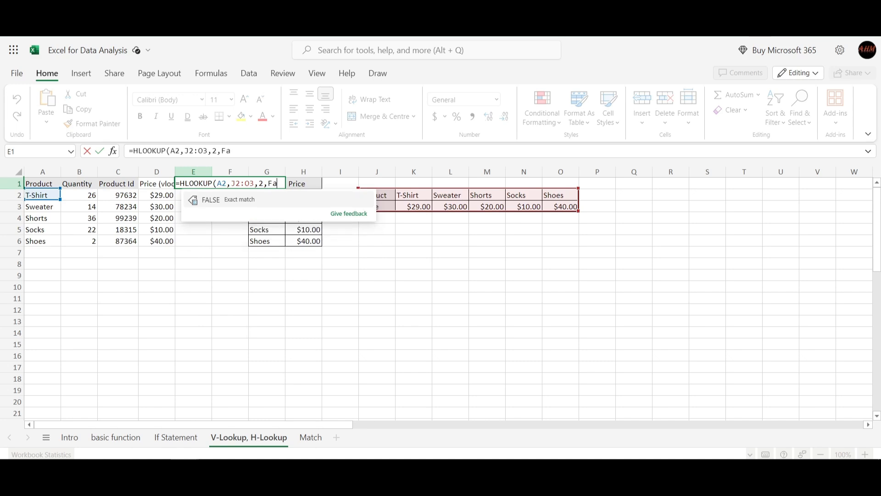
type("lse)")
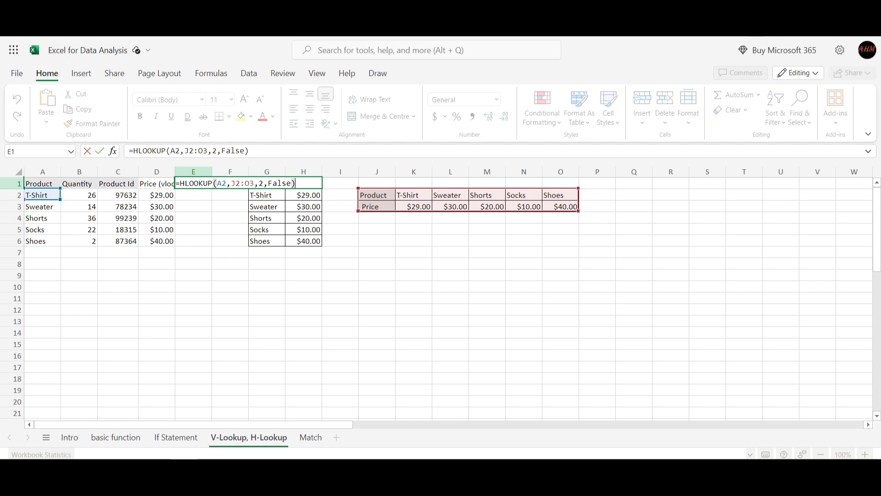
key("Return")
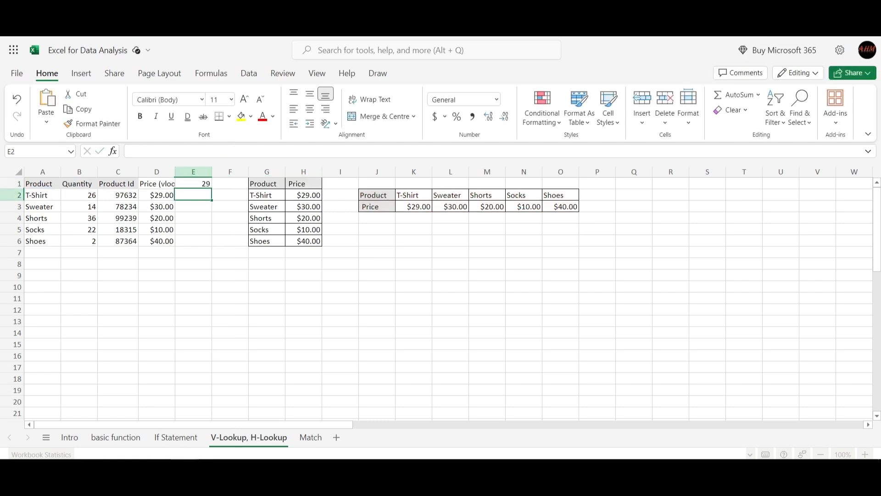
- Try to copy the HLOOKUP formula from E1 into E2
left_click(198, 185)
key("ctrl+c")
left_click(199, 197)
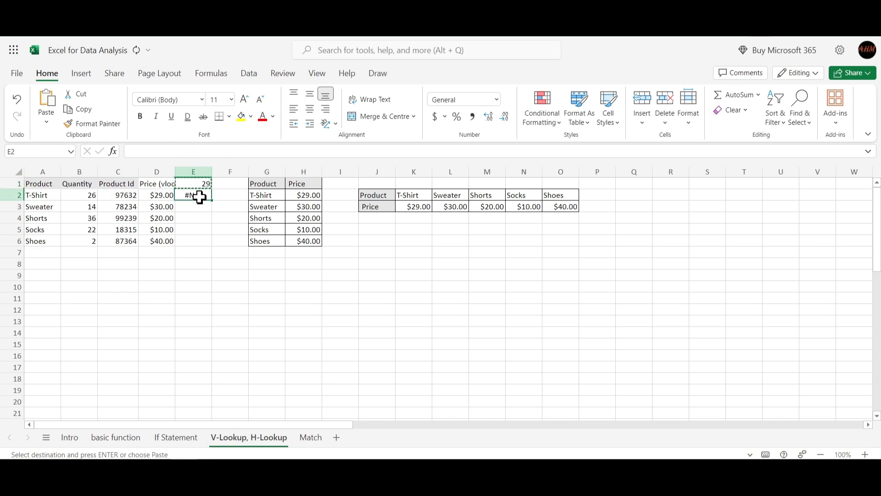
left_click(237, 219)
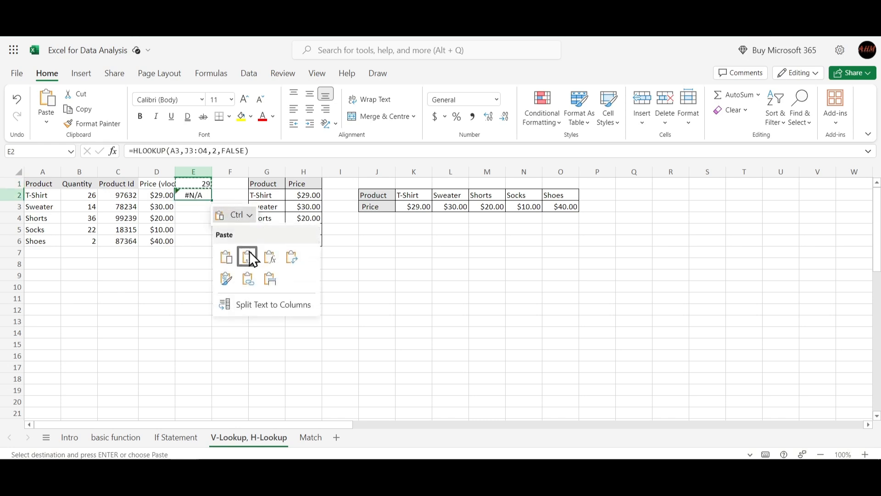
left_click(226, 257)
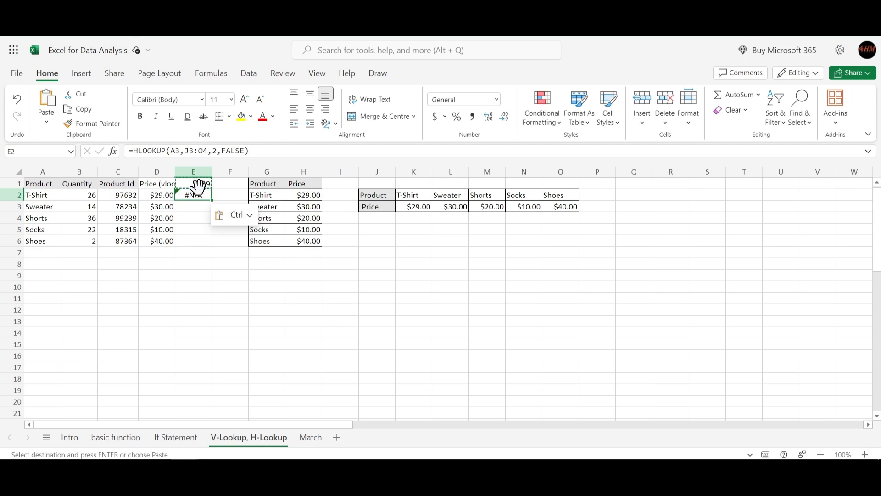
key("ctrl+x")
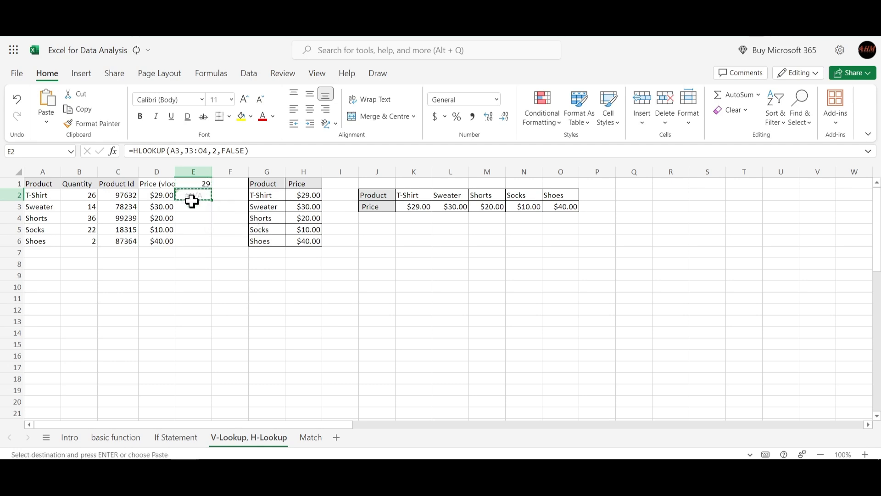
- Move the HLOOKUP formula from E1 to E2 so its original references are kept
left_click(193, 184)
key("ctrl+x")
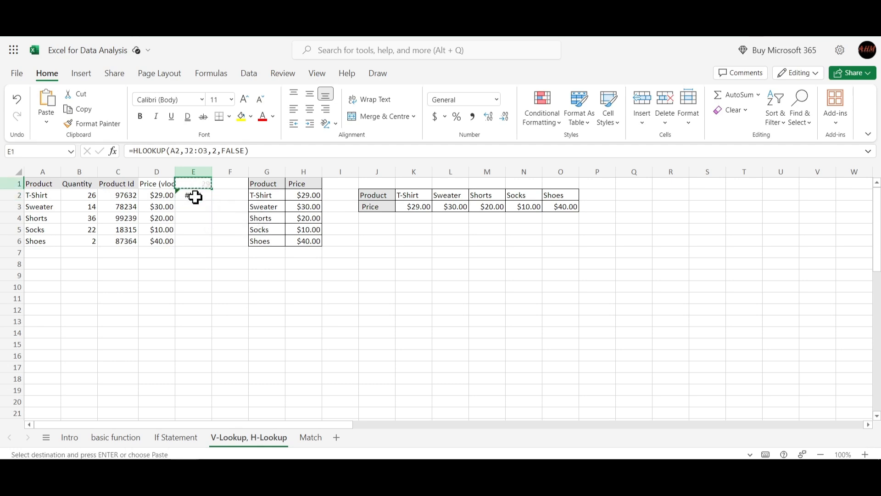
left_click(194, 197)
key("ctrl+v")
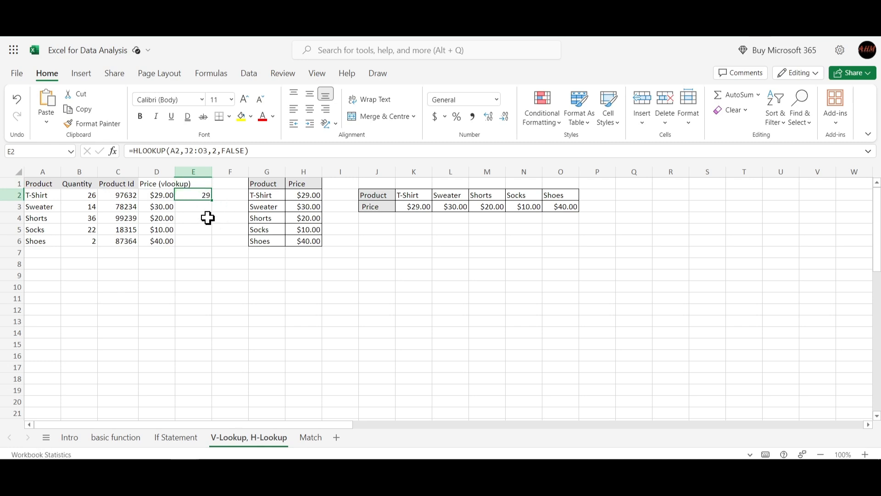
- Fill the HLOOKUP formula from E2 down through E6 and compare the formulas in E2, E3 and D3
left_click_drag(211, 200, 205, 241)
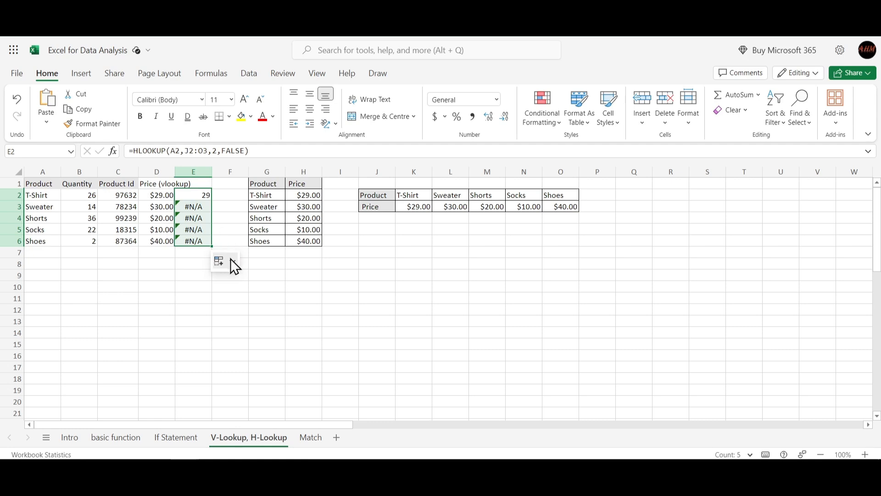
left_click(196, 214)
left_click(196, 207)
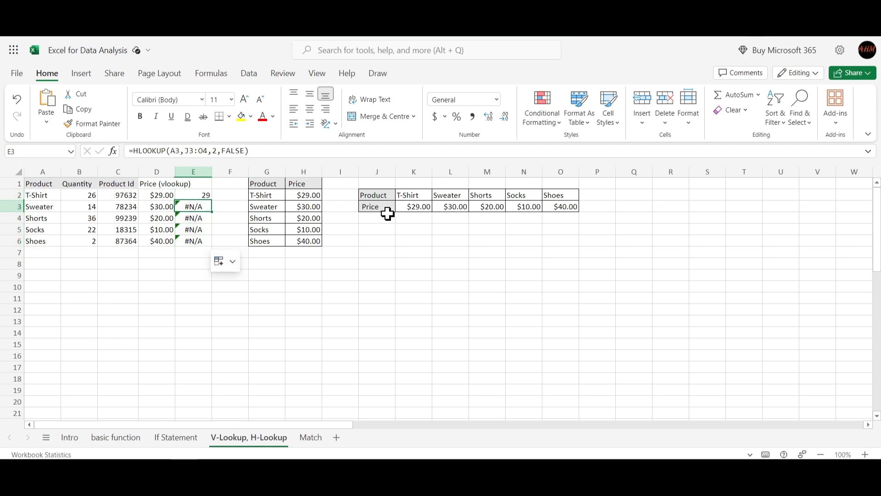
left_click(201, 195)
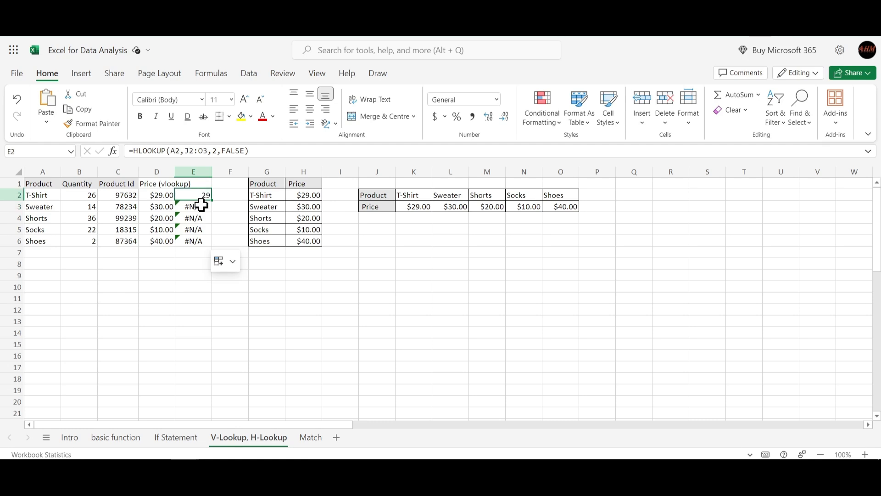
left_click(200, 205)
left_click(196, 195)
left_click(156, 203)
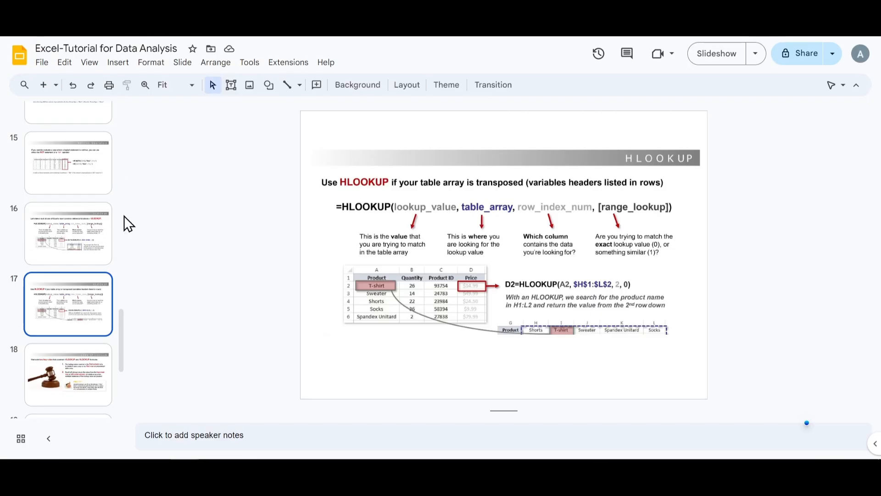
- Switch to the Excel-Tutorial for Data Analysis presentation in Google Slides and open slide 5
scroll(92, 192, "up", 8)
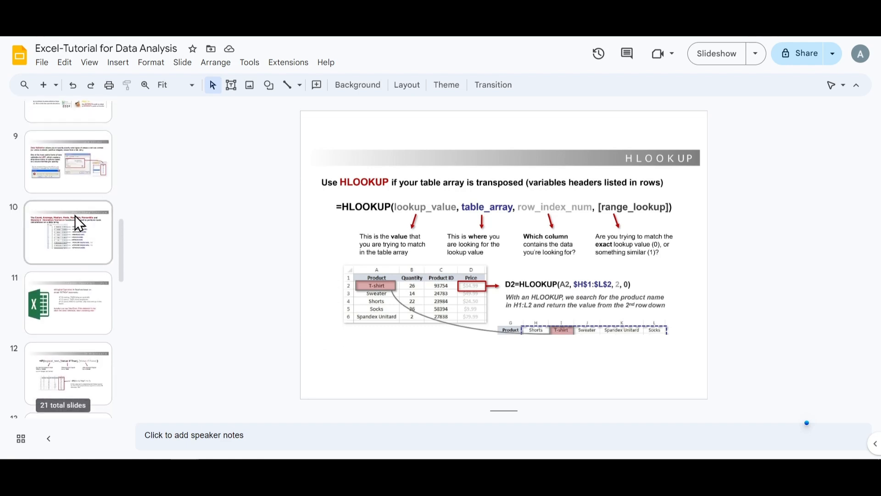
scroll(77, 211, "up", 8)
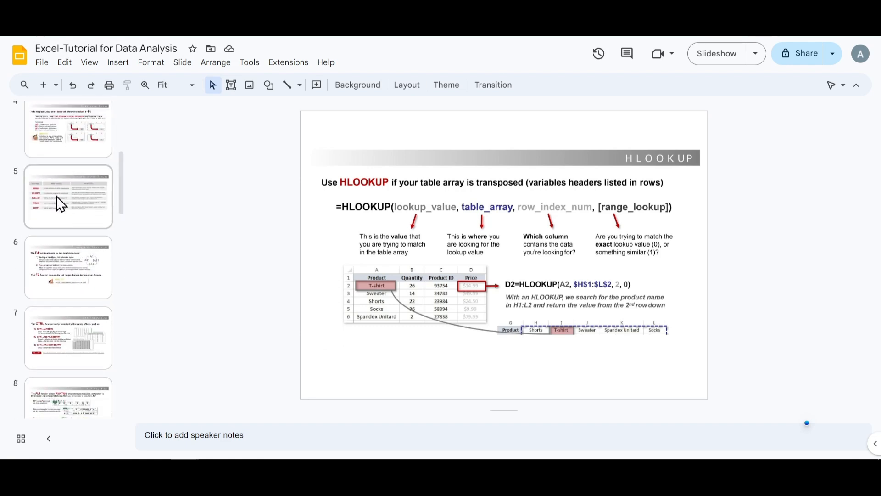
left_click(56, 197)
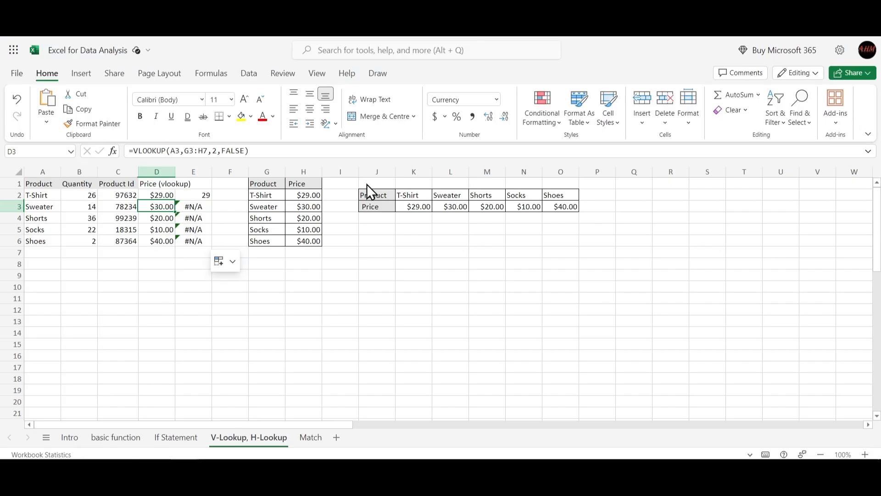
- Return to the Excel workbook and examine the HLOOKUP references in E2 and E3 against the horizontal price table in J2:O3
left_click(198, 210)
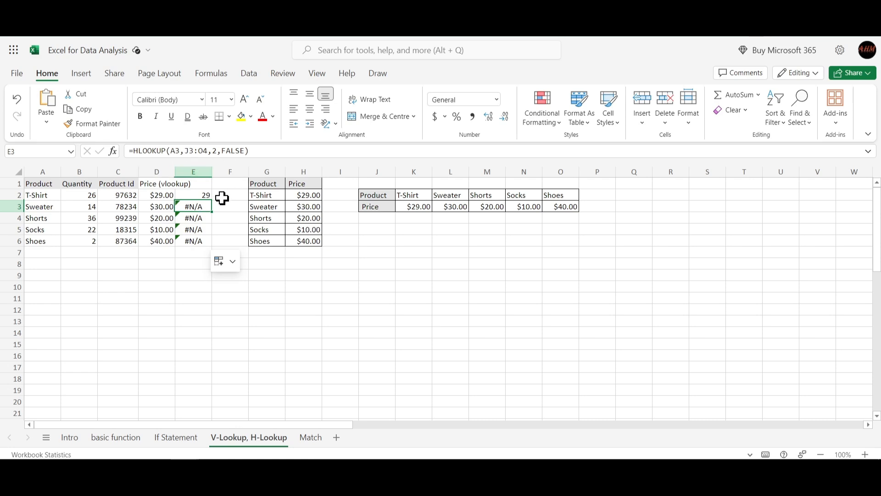
left_click(385, 217)
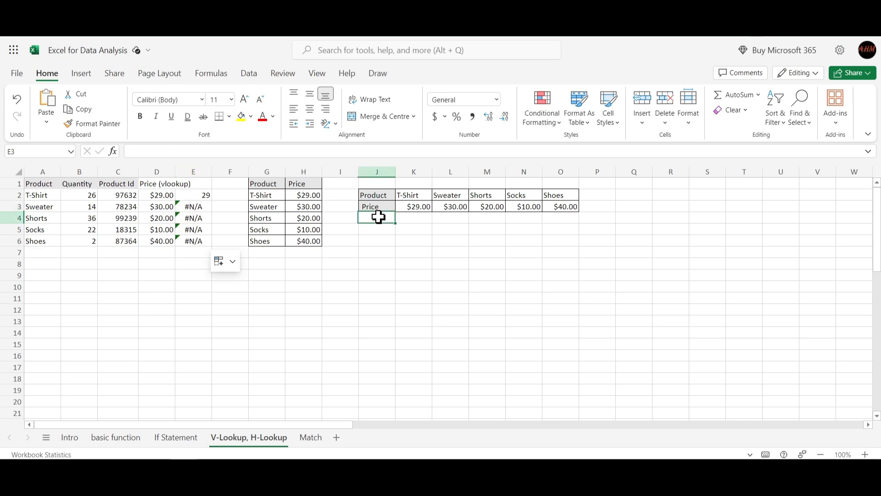
left_click(377, 208)
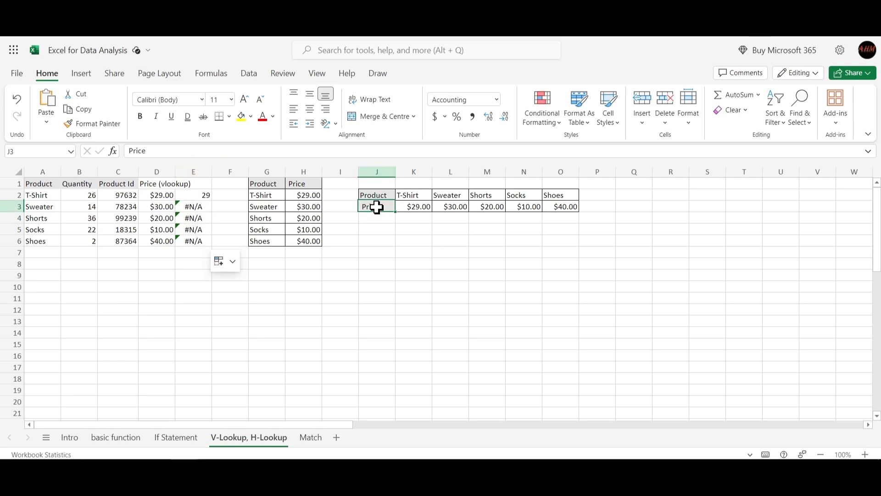
left_click(198, 208)
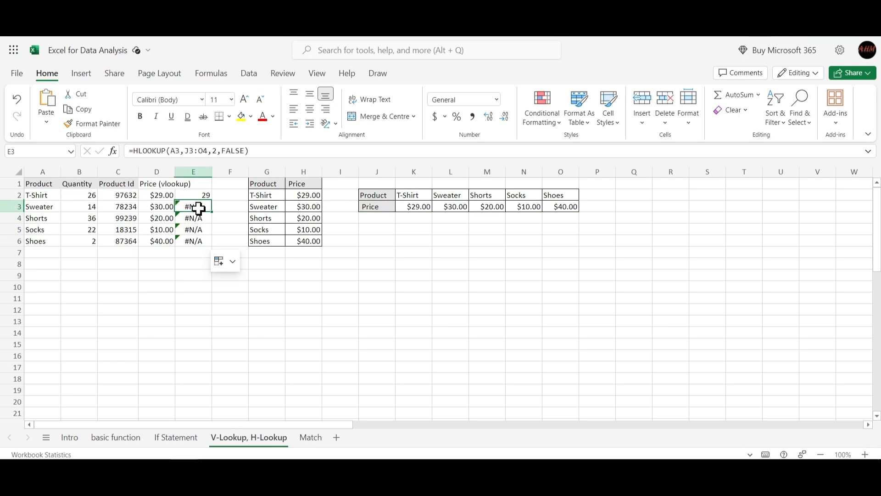
left_click(196, 197)
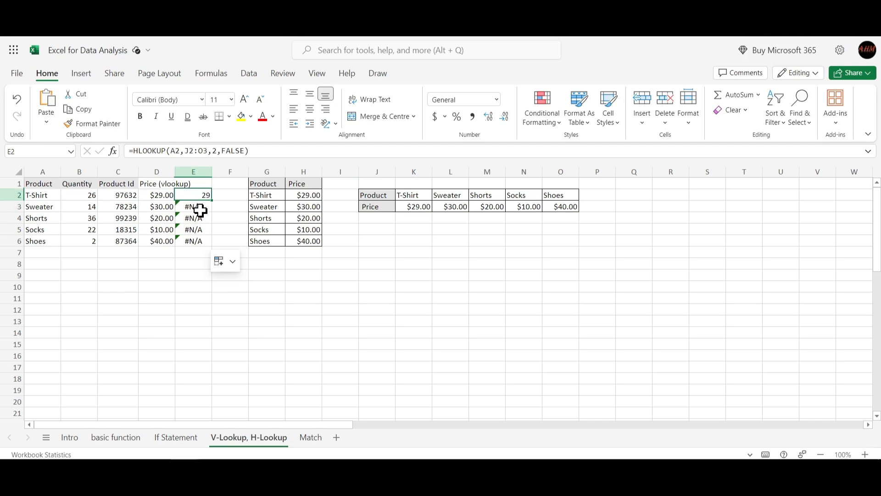
left_click(199, 208)
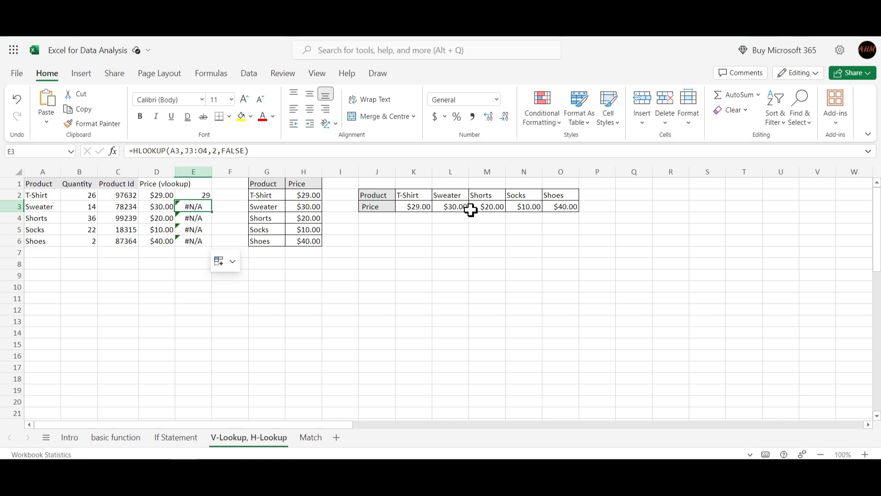
left_click(566, 207)
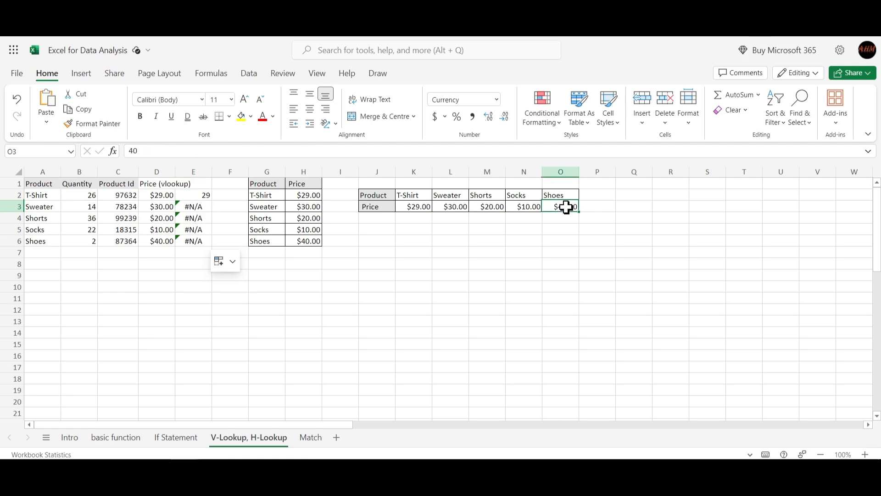
- Compare the table ranges used by the HLOOKUP formulas in E2 and E3, tracing J3:O4 against the horizontal price table
left_click(565, 216)
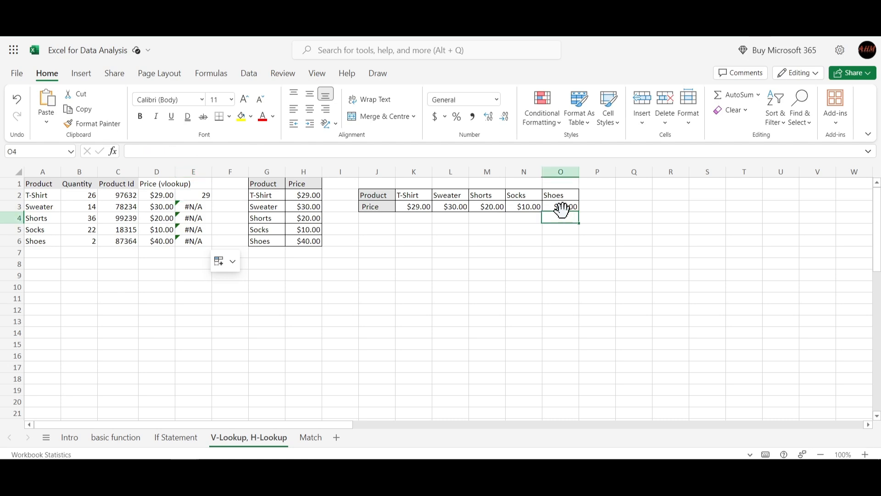
left_click(562, 208)
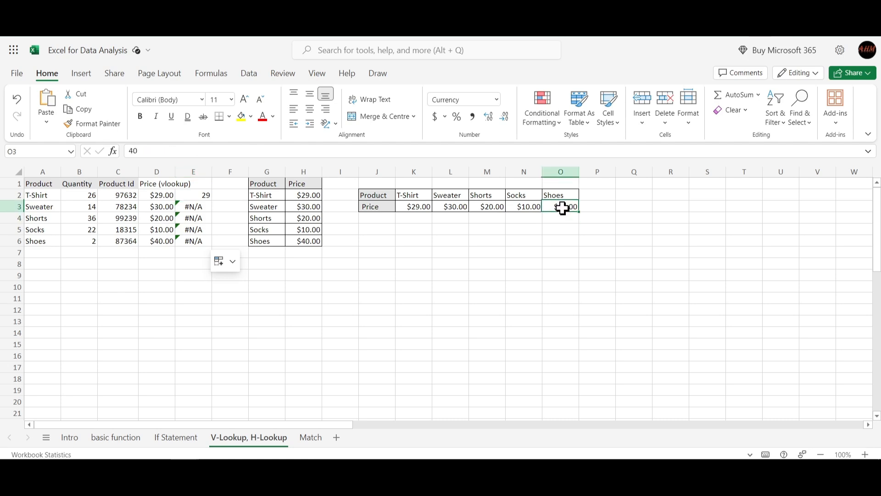
left_click(377, 208)
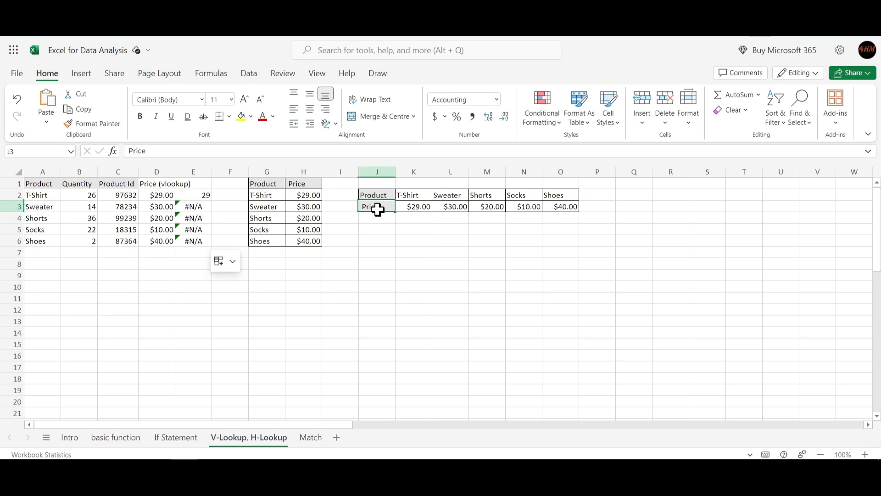
left_click(560, 207)
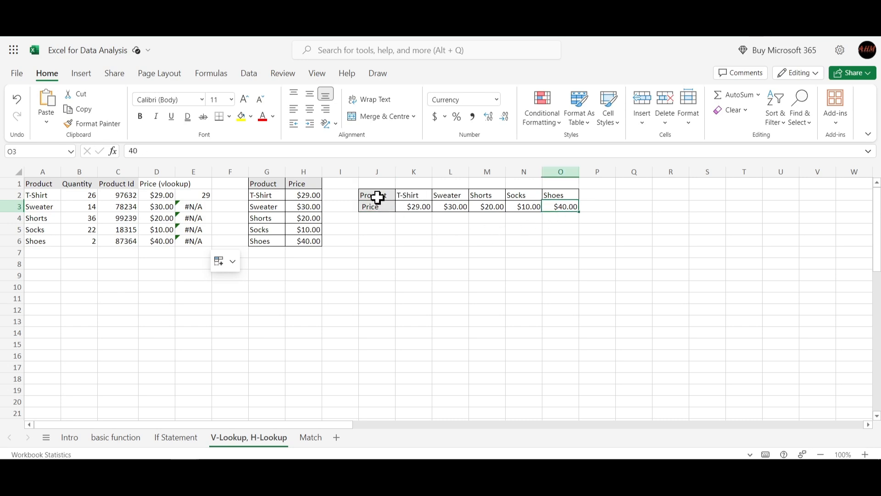
left_click(190, 202)
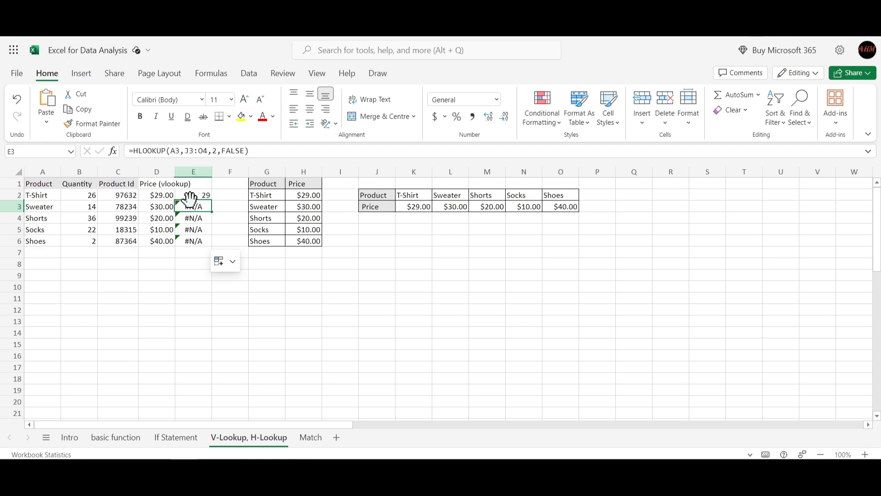
left_click(190, 196)
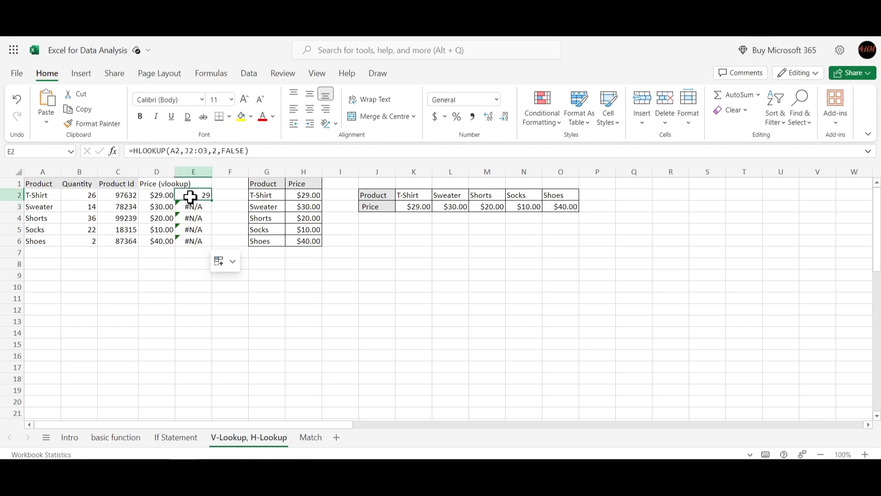
left_click(373, 206)
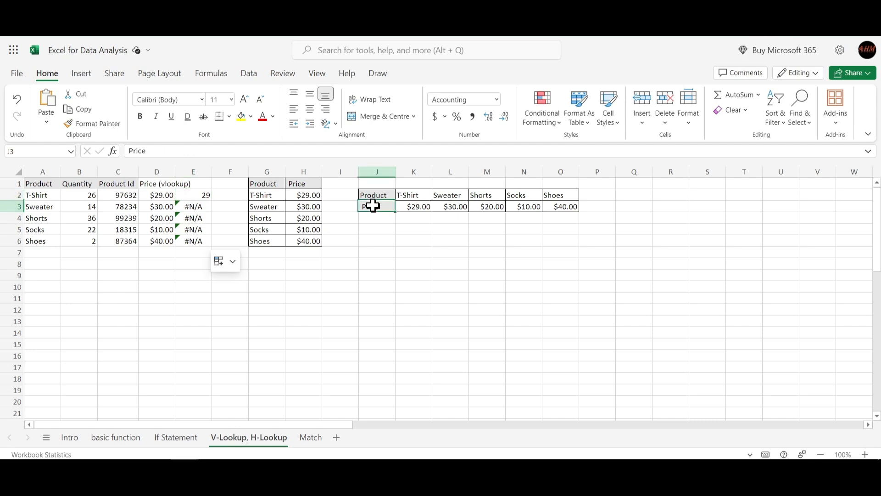
left_click(379, 194)
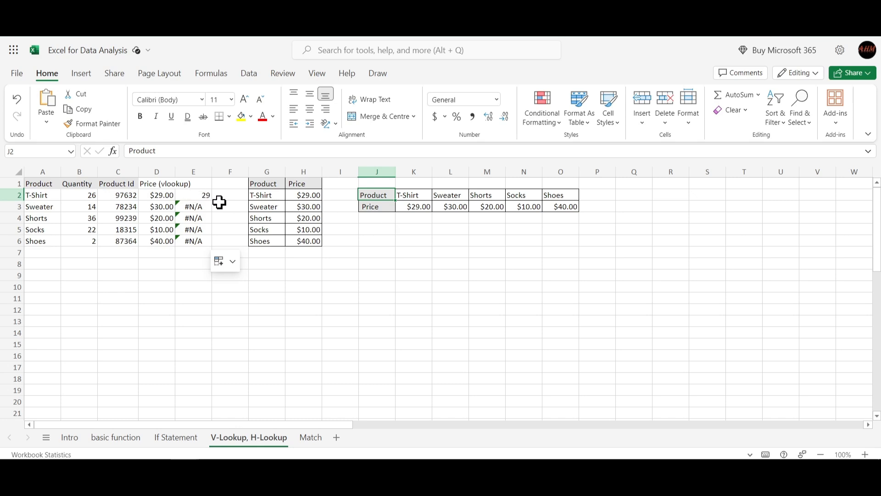
left_click(199, 197)
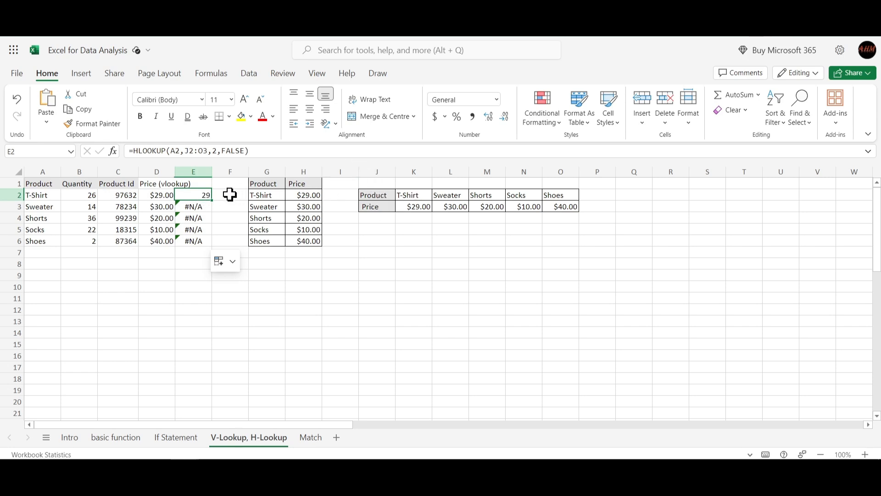
left_click(198, 206)
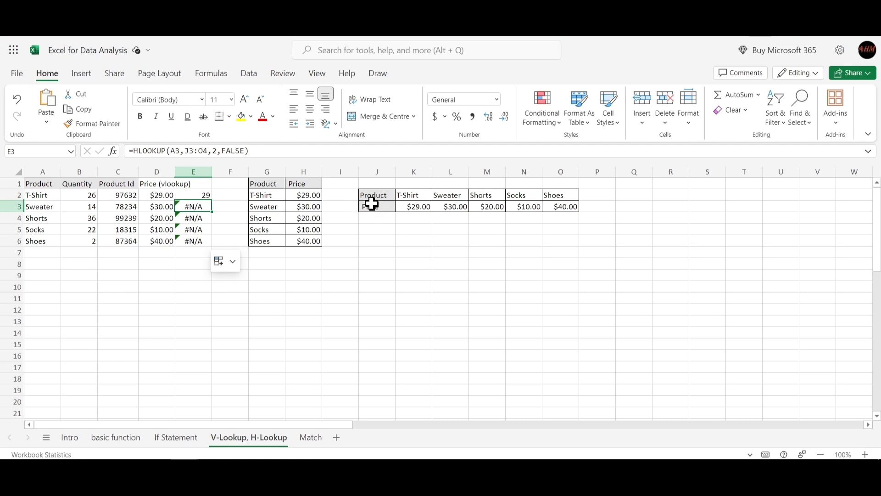
left_click_drag(373, 209, 558, 220)
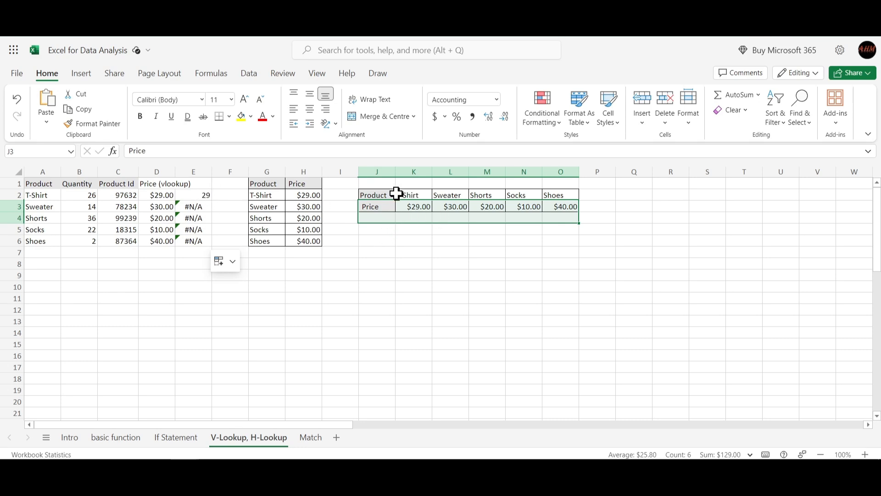
- Make the end of the table range absolute as $O$3 in E2's HLOOKUP formula
left_click(202, 195)
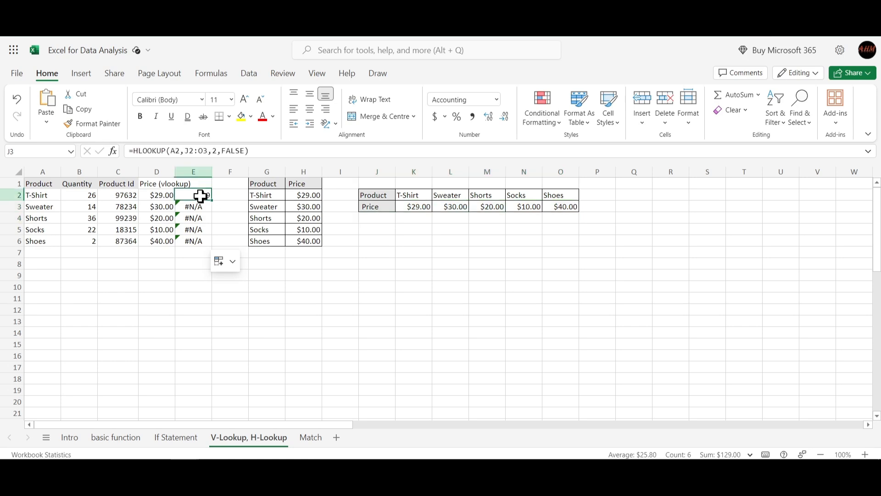
left_click(201, 149)
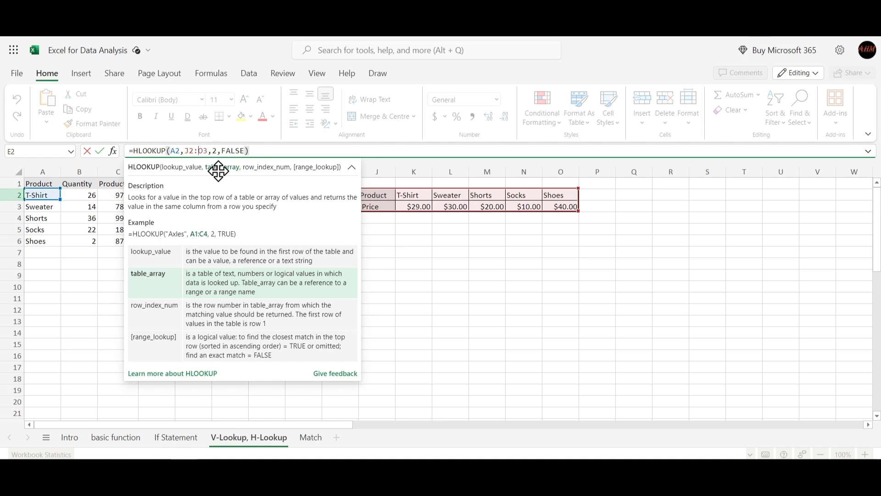
key("F4")
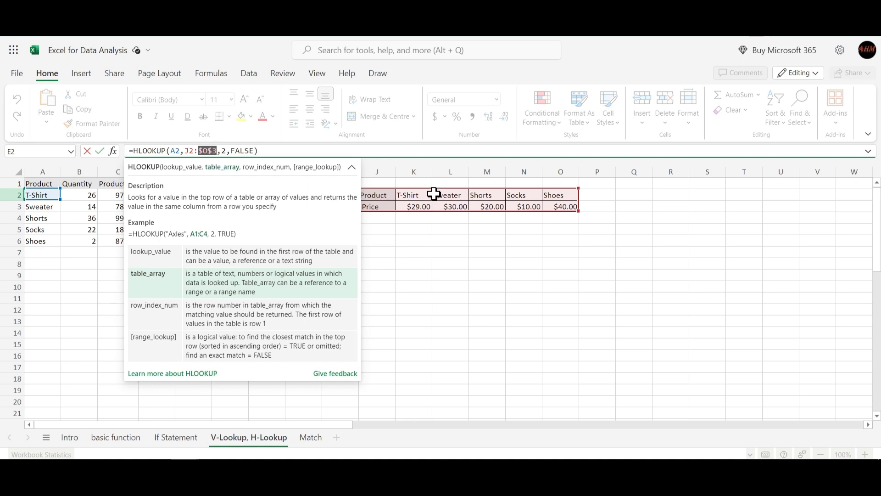
left_click(419, 241)
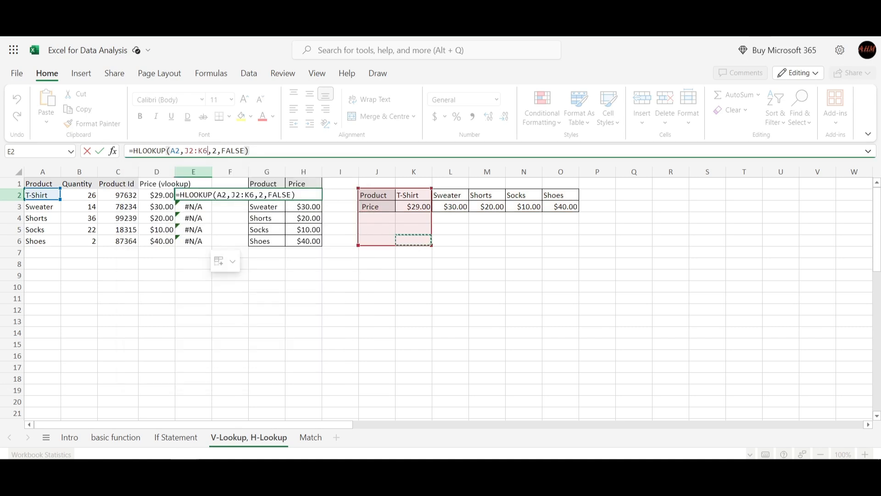
key("ctrl+z")
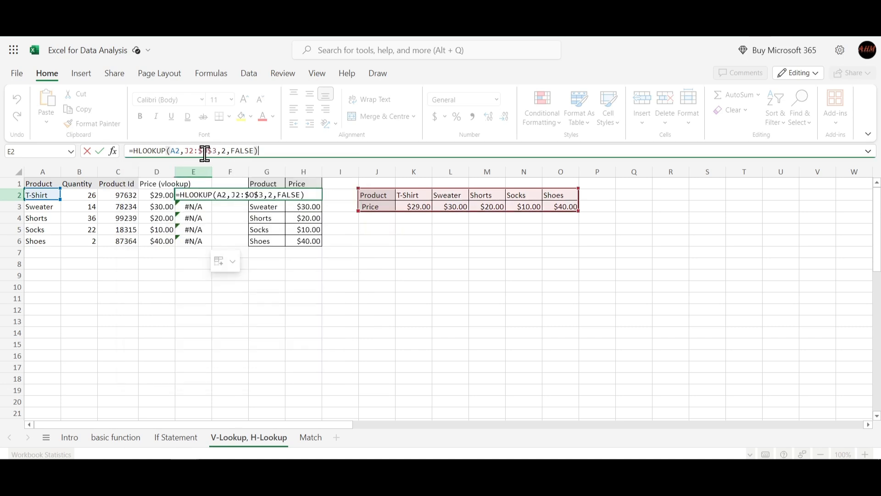
key("Return")
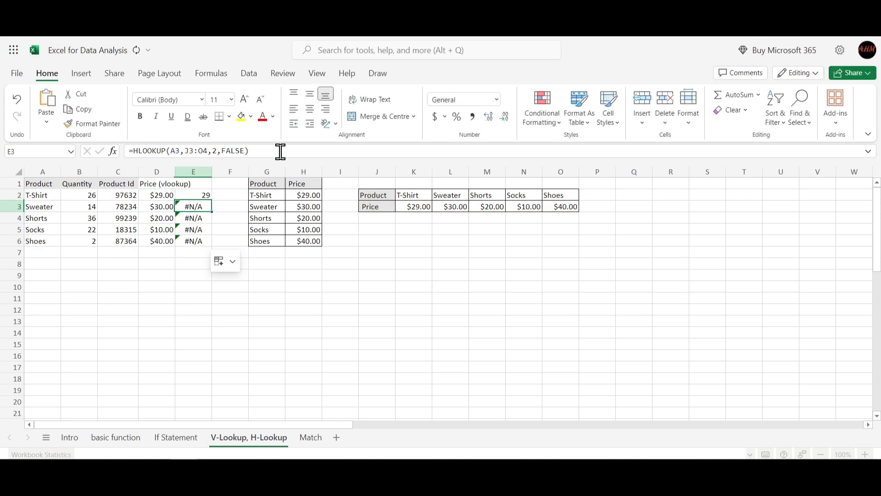
- Fill E2's HLOOKUP formula down through E6 and check the table range references in E2 and E3
left_click(193, 197)
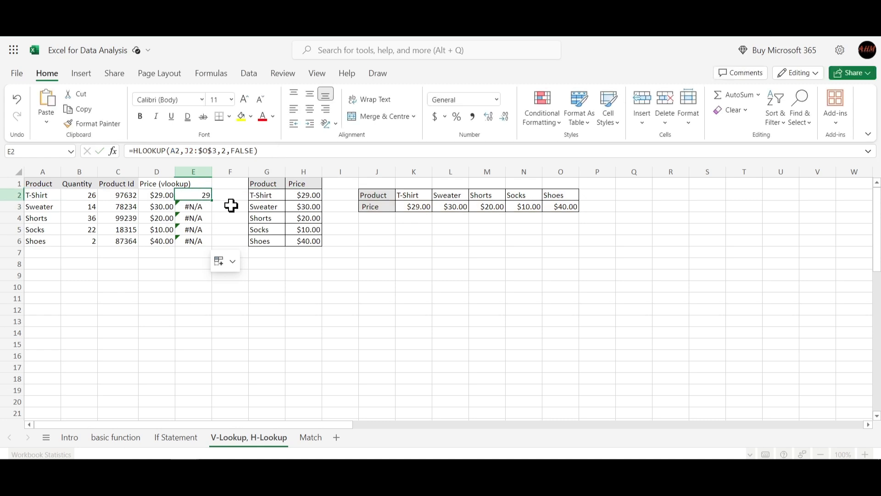
left_click_drag(211, 201, 215, 240)
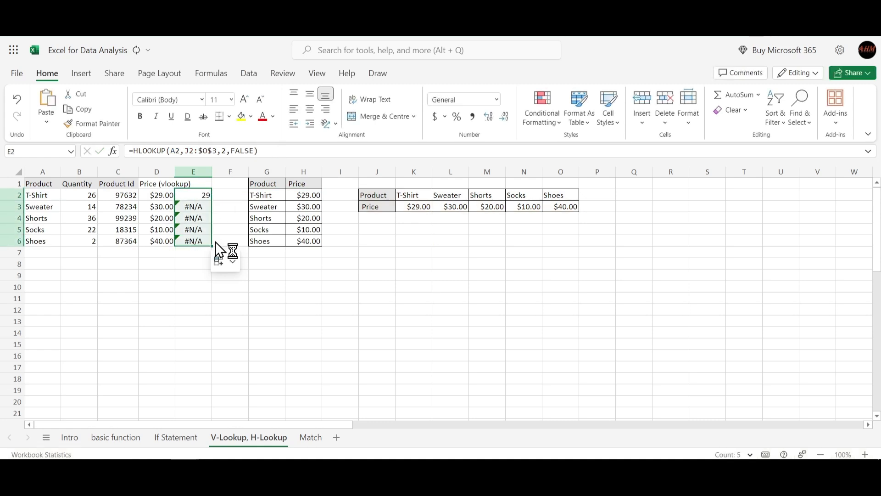
left_click(195, 197)
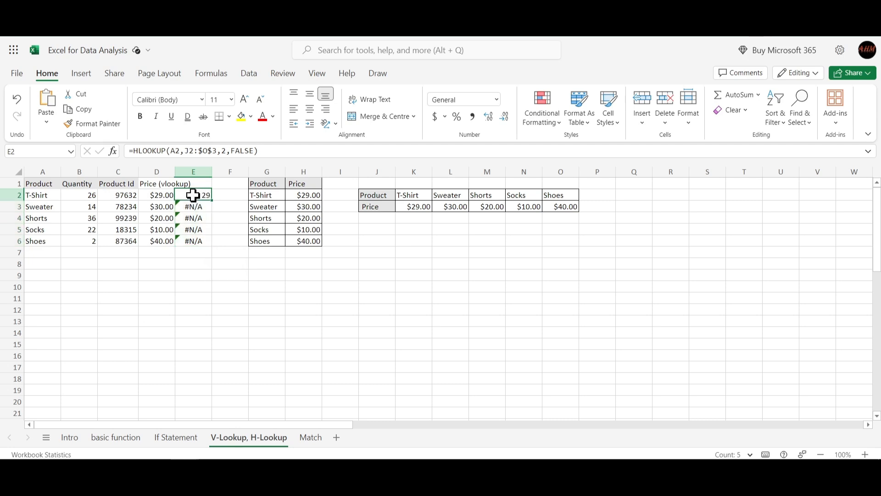
left_click(193, 207)
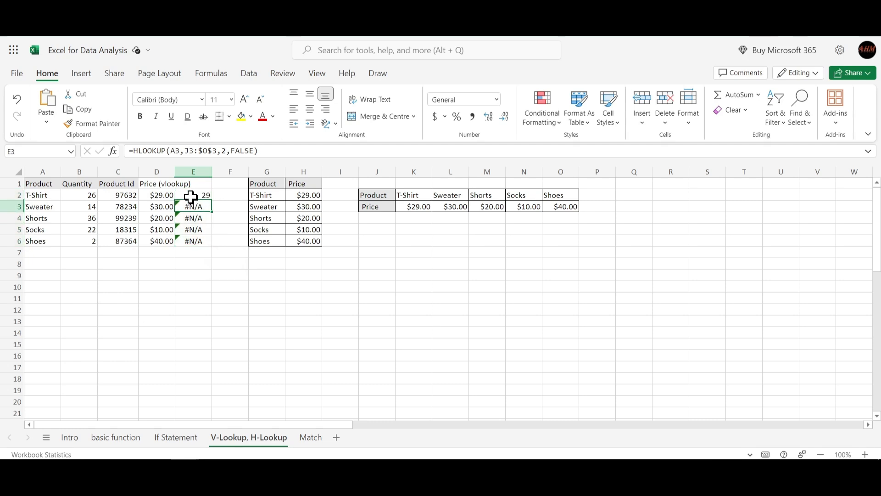
left_click(192, 194)
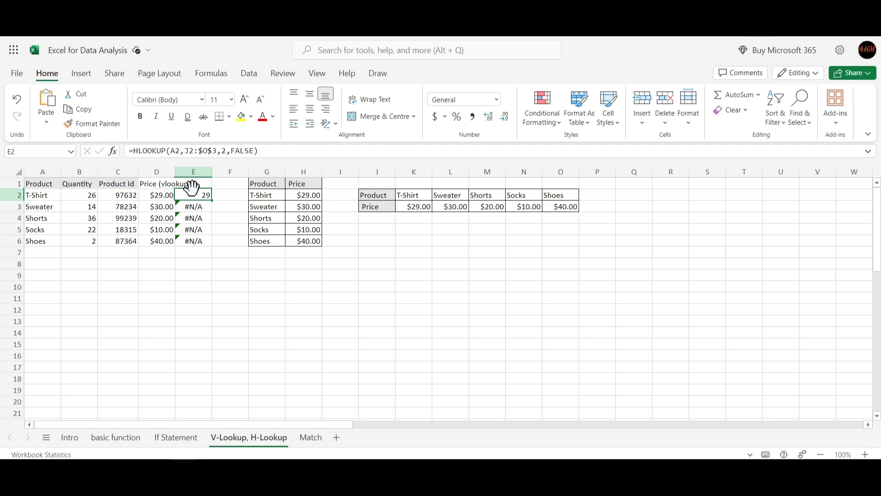
- Make the start of the table range absolute as $J$2 in E2's HLOOKUP formula and fill it down through E6
left_click(189, 150)
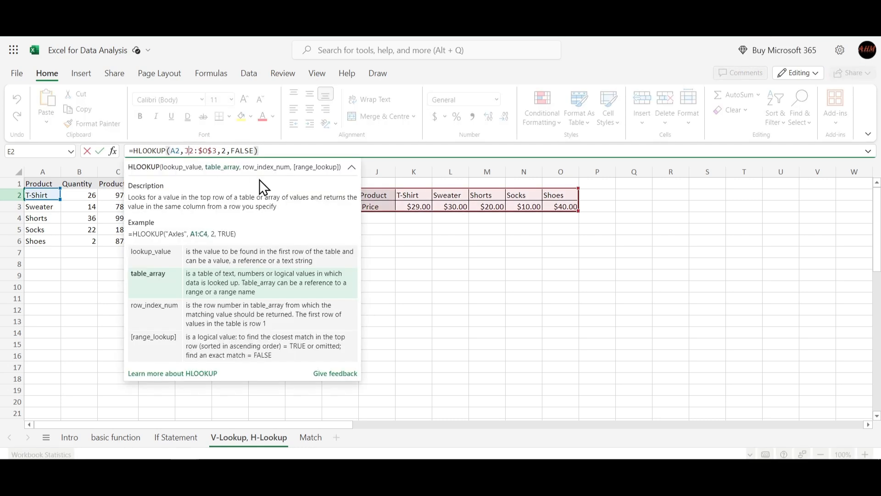
key("F4")
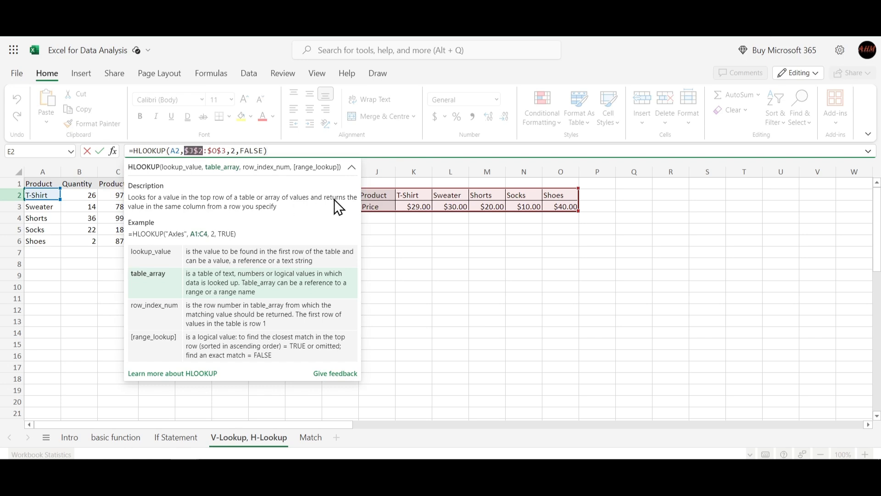
key("Return")
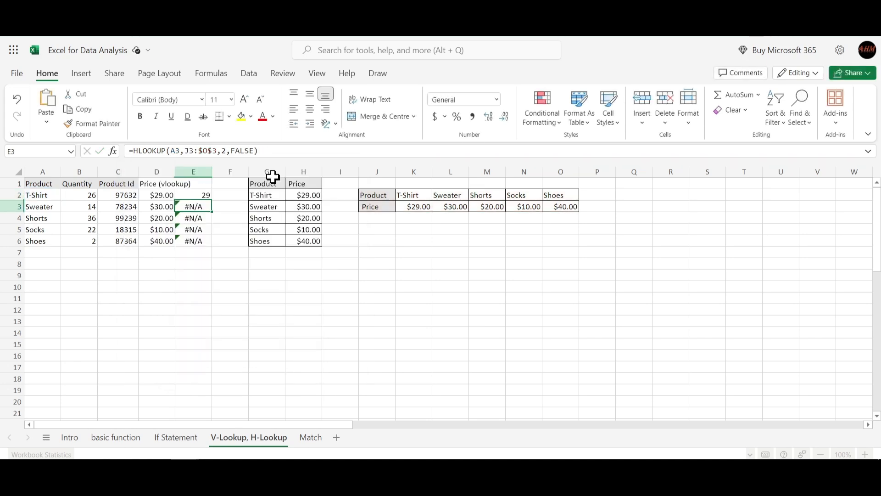
left_click(198, 193)
left_click_drag(212, 200, 213, 241)
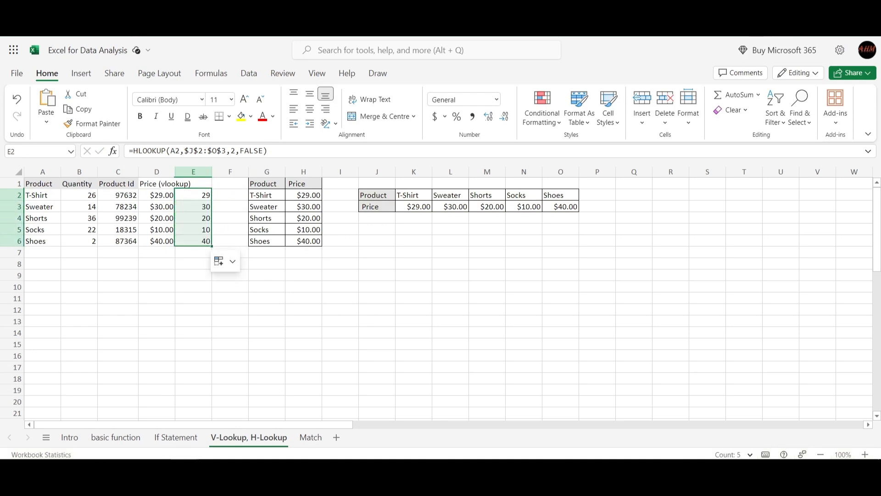
left_click(186, 309)
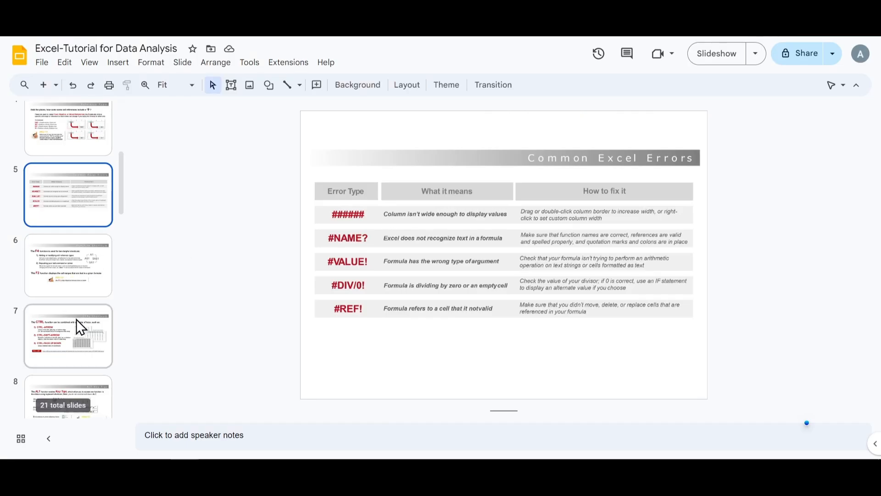
- Switch to the Excel-Tutorial for Data Analysis presentation in Google Slides and review the VLOOKUP, HLOOKUP and Laws of Lookups slides
scroll(76, 319, "down", 15)
scroll(57, 315, "up", 1)
left_click(73, 218)
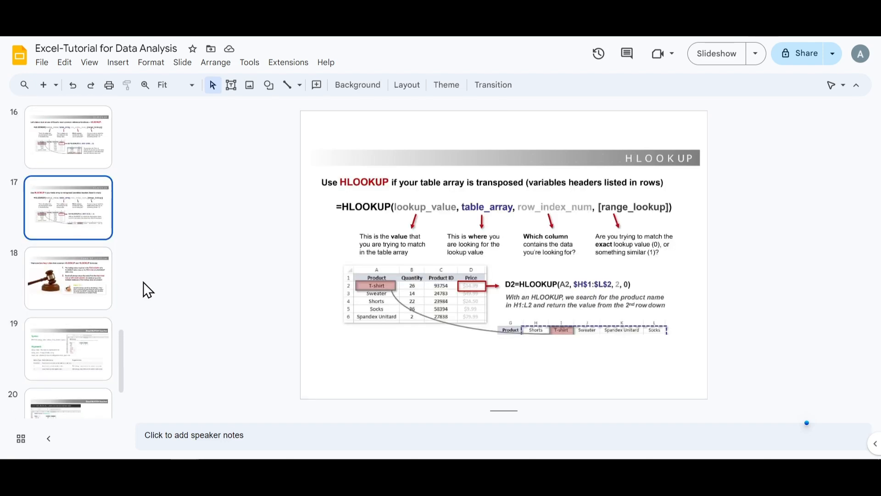
left_click(58, 151)
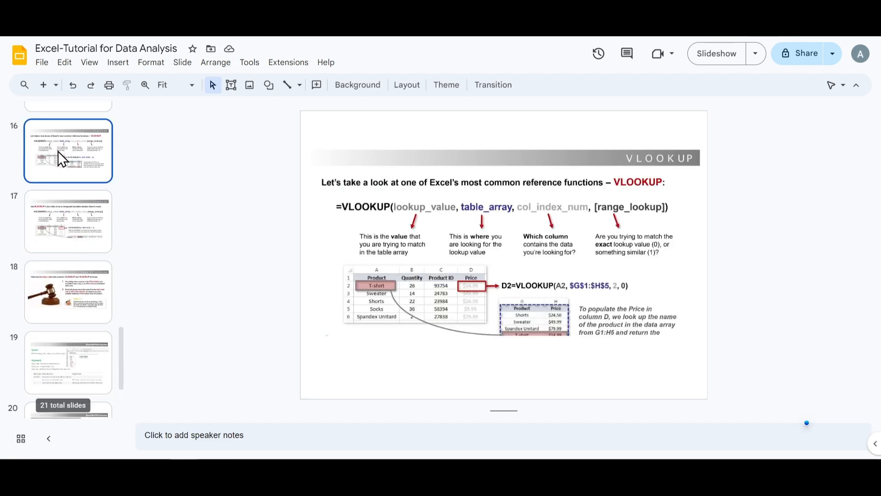
left_click(64, 211)
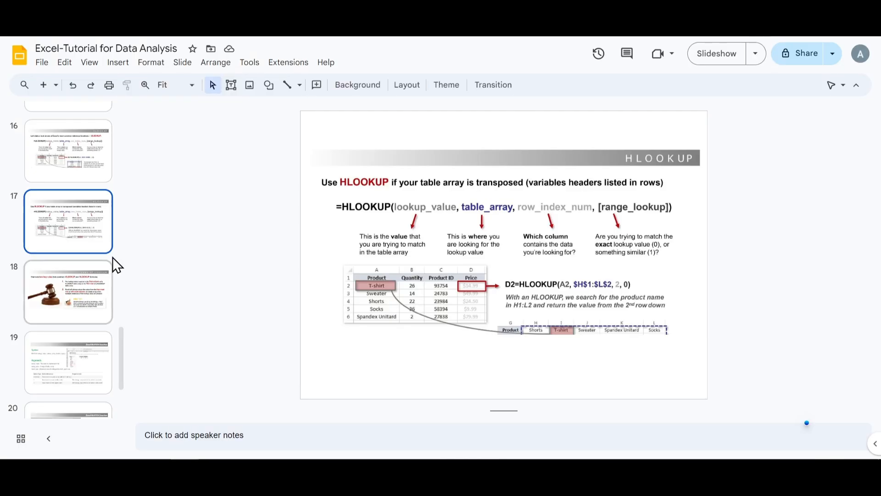
left_click(94, 277)
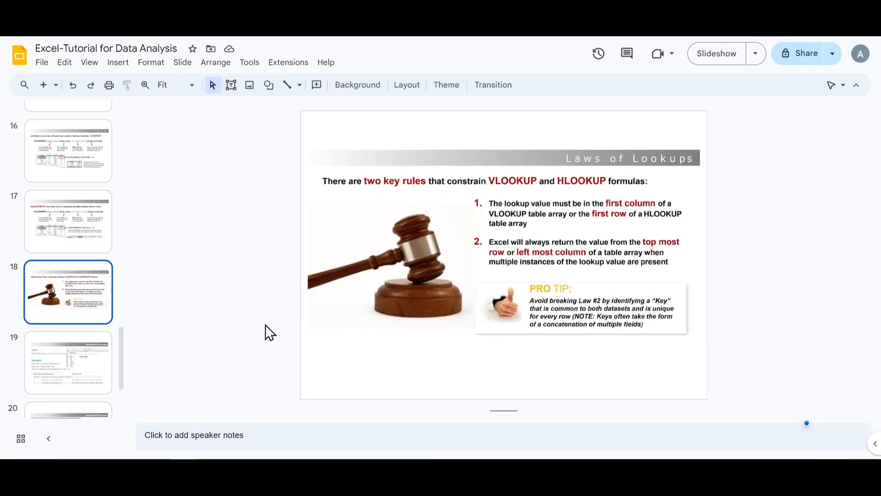
- Open slide 19 on the Excel MATCH function to view its syntax and arguments
scroll(114, 323, "down", 1)
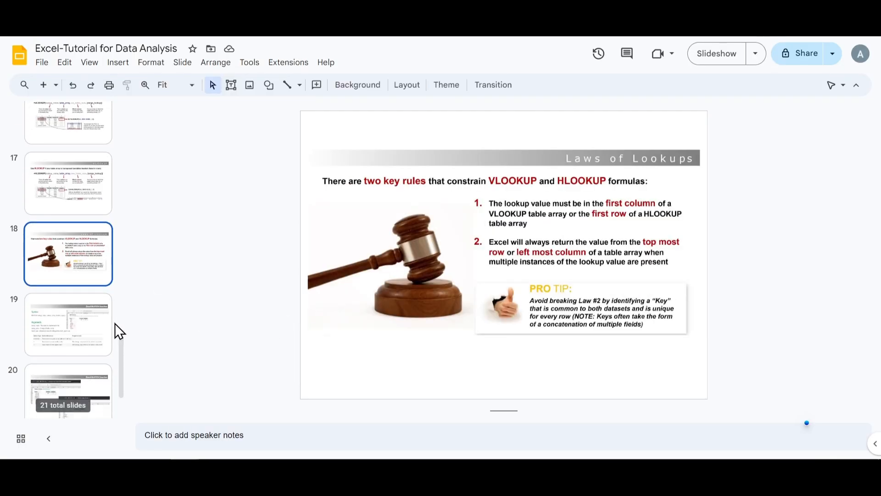
left_click(86, 329)
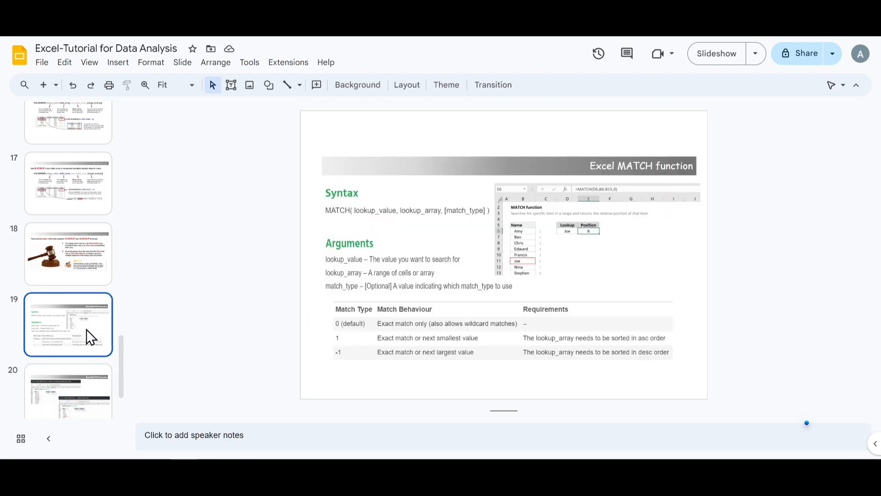
key("Down")
key("Up")
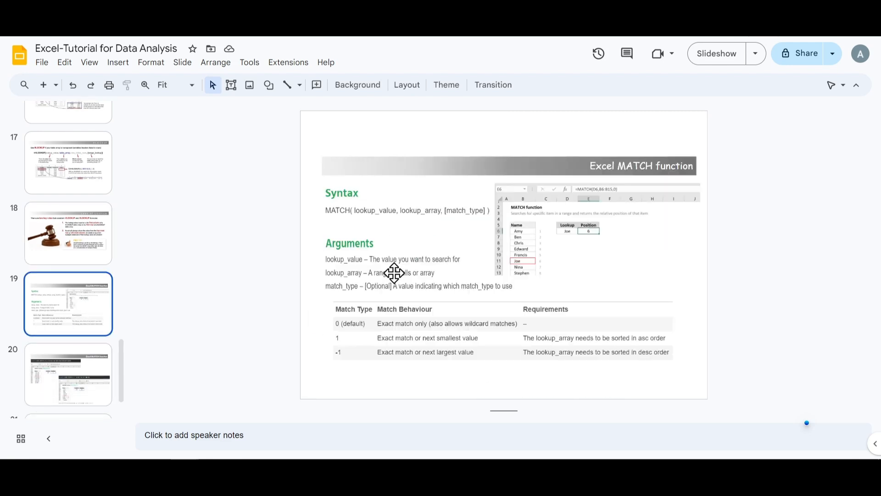
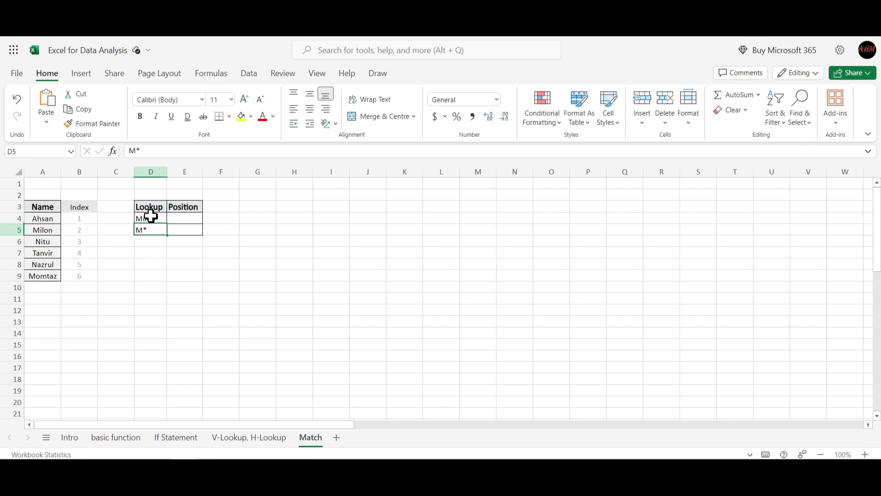
- In E4 of the Match sheet, enter =MATCH(D4,A4:A9,0) to look up the exact position of the name in D4
left_click_drag(150, 218, 152, 231)
left_click(168, 277)
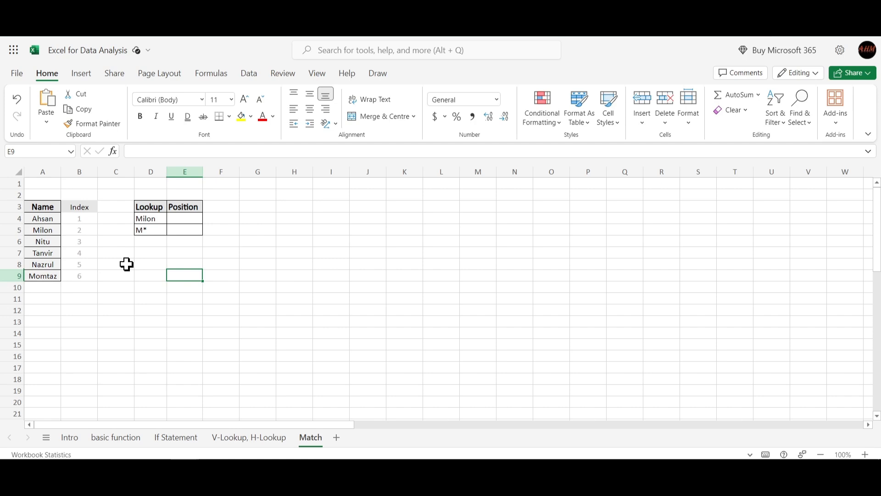
left_click(184, 221)
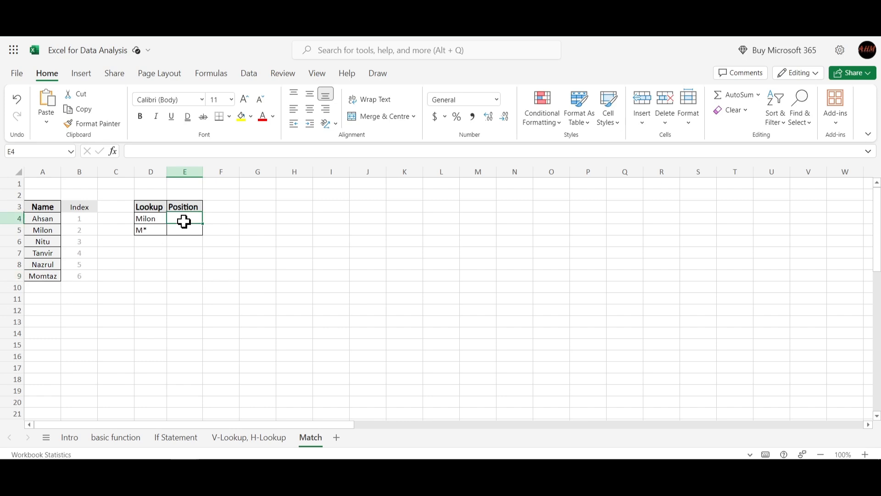
type("=Ma")
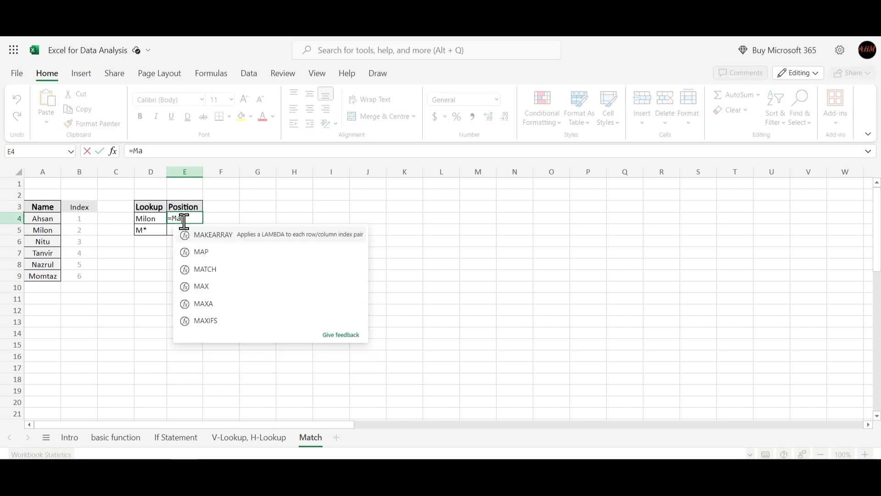
type("tc")
key("Tab")
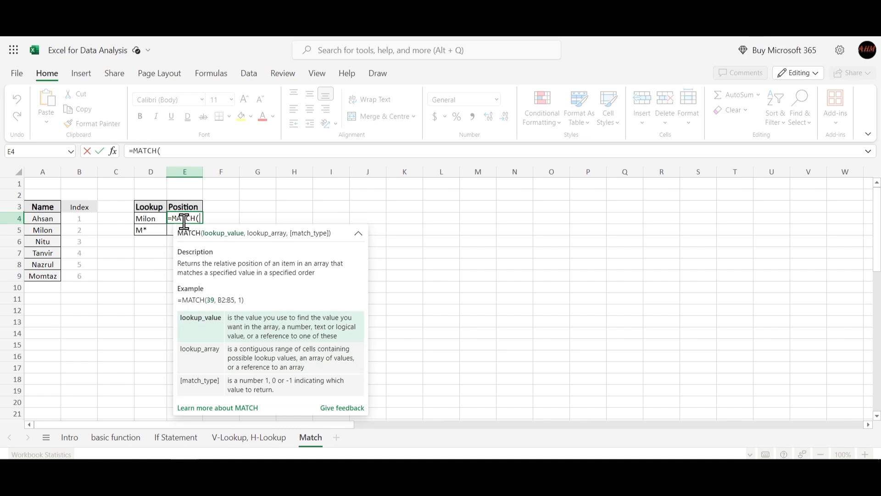
left_click(148, 219)
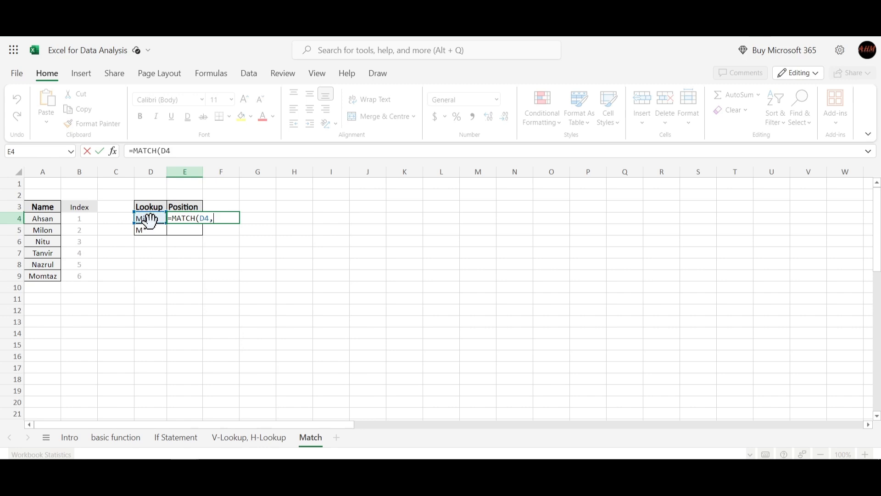
type(",")
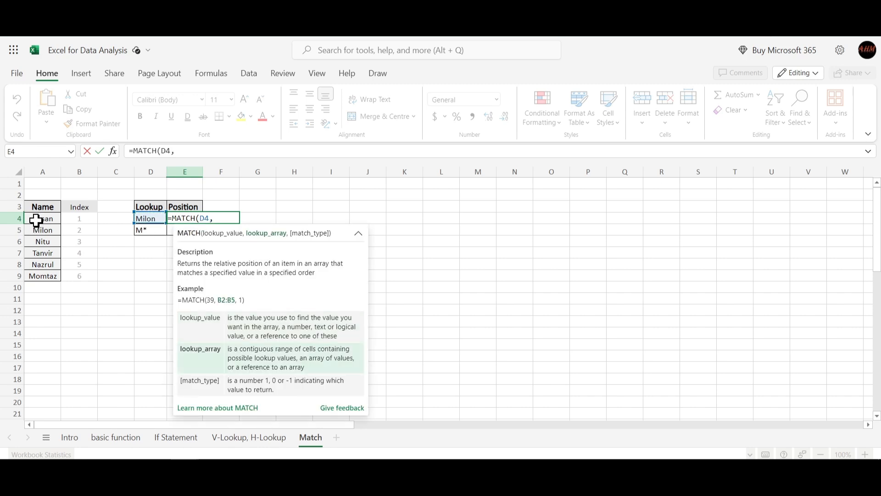
left_click_drag(36, 221, 49, 278)
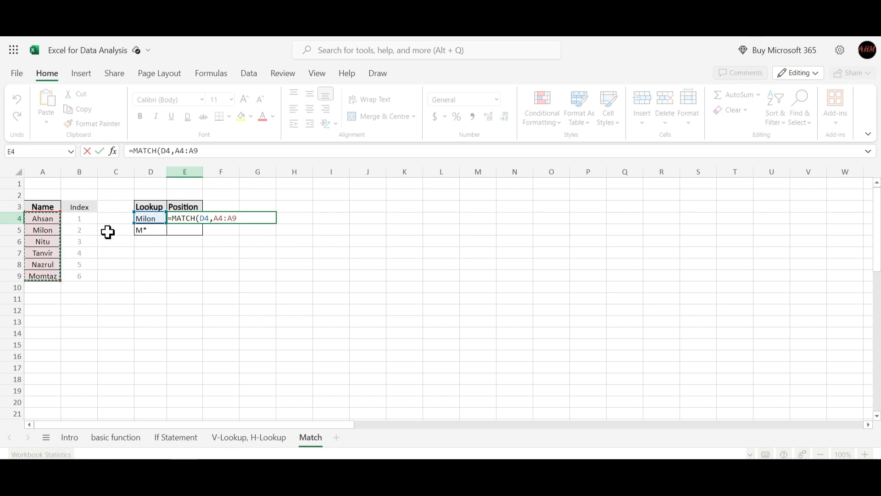
type(",")
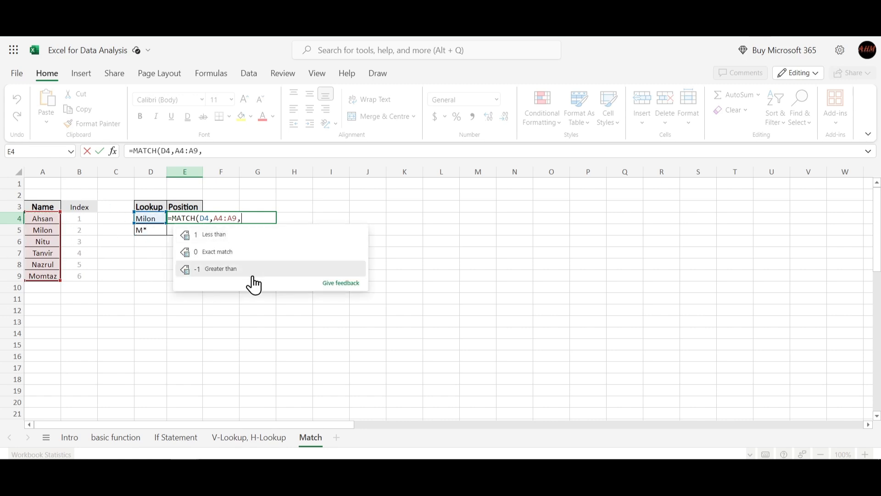
type("0")
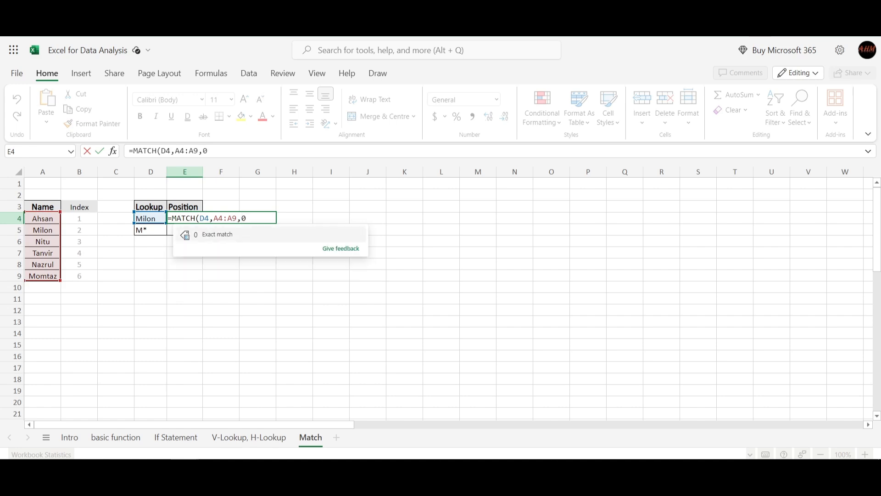
type(")")
key("Return")
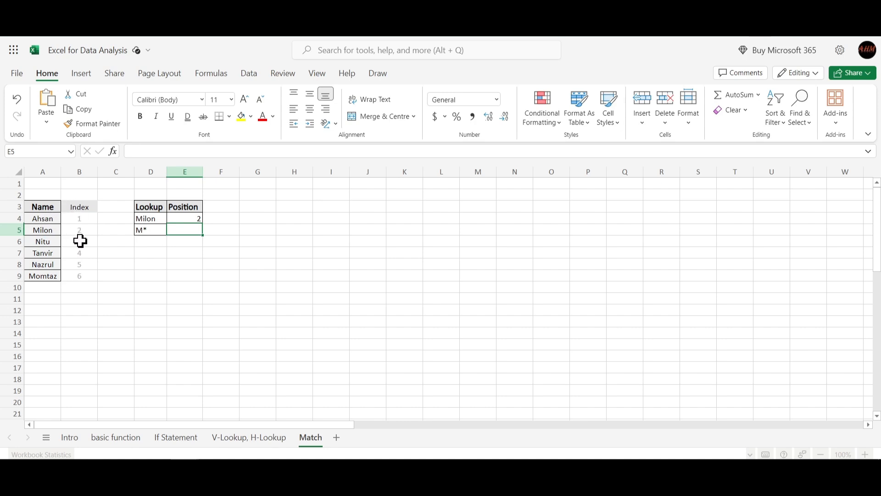
- Compare the first two names with their index numbers in A4:B5 and check the MATCH formula in E4
left_click(44, 221)
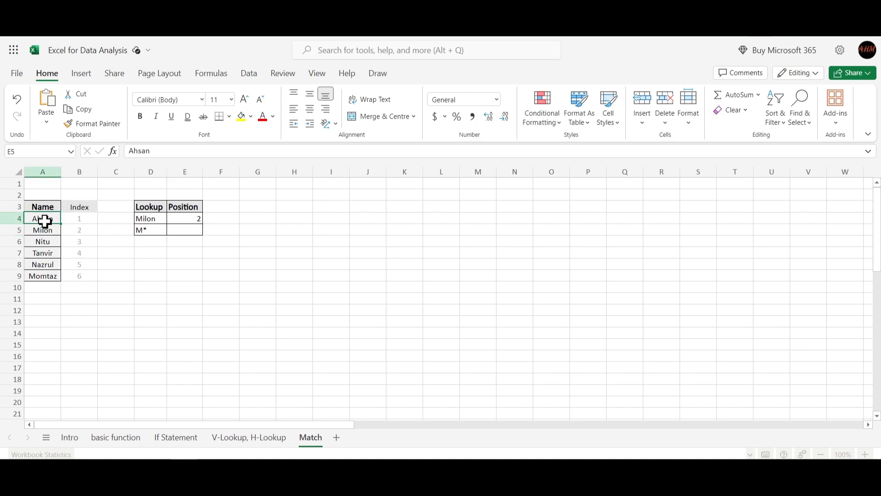
left_click(77, 218)
left_click(41, 231)
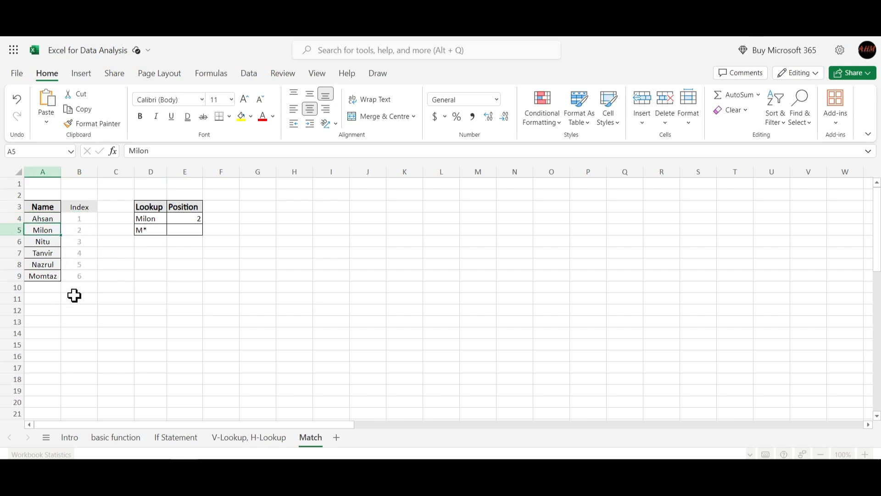
left_click(78, 233)
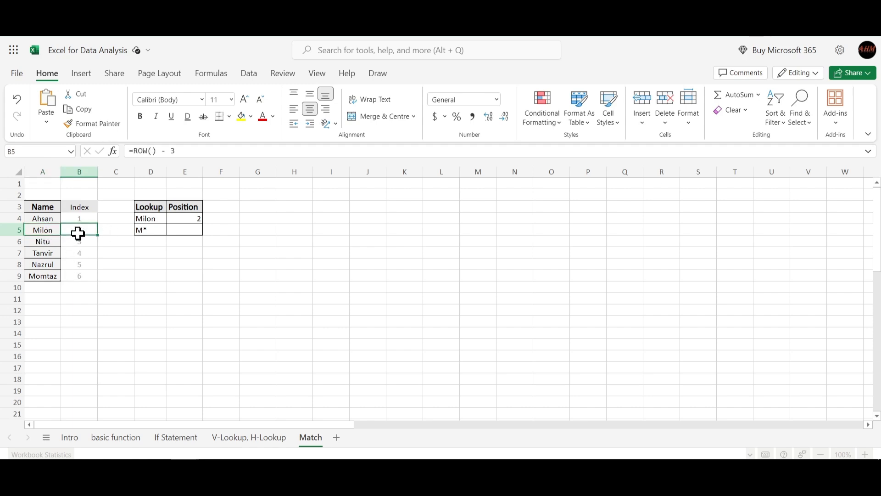
left_click(193, 217)
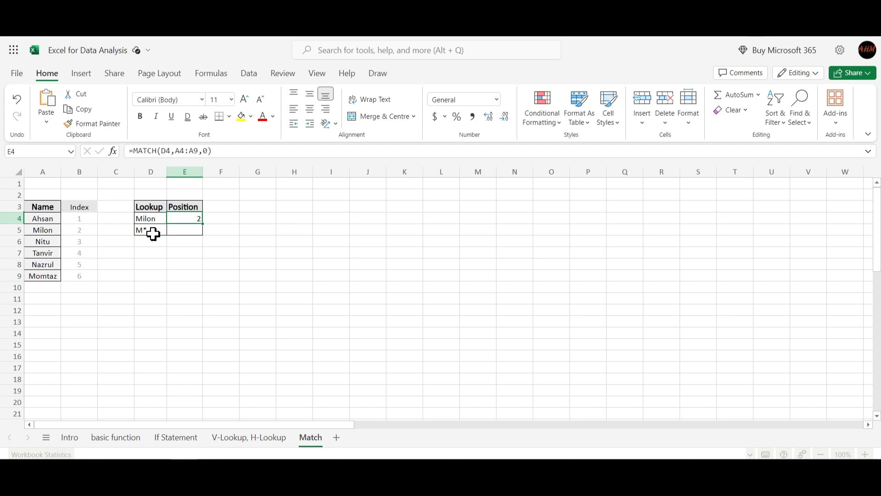
- In E5, enter =MATCH(D5,A4:A9,0) to look up the position for the wildcard M*, and check the wildcard in D5
left_click(183, 233)
type("=m")
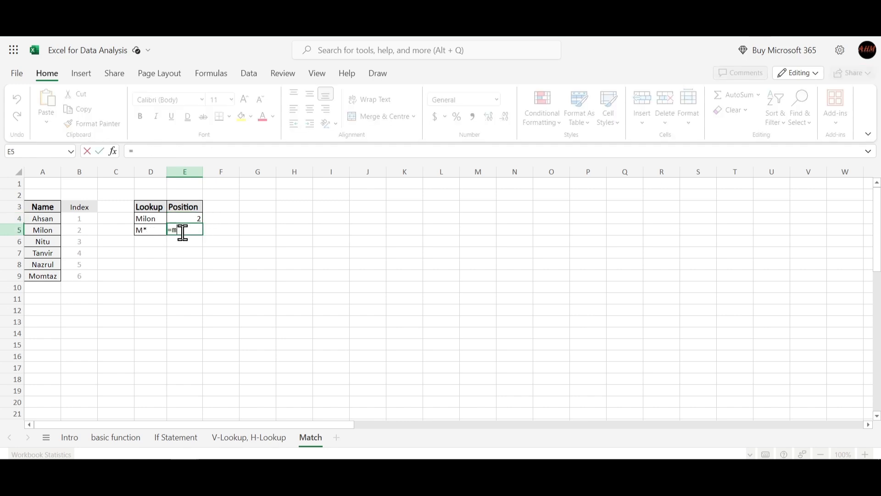
type("ath")
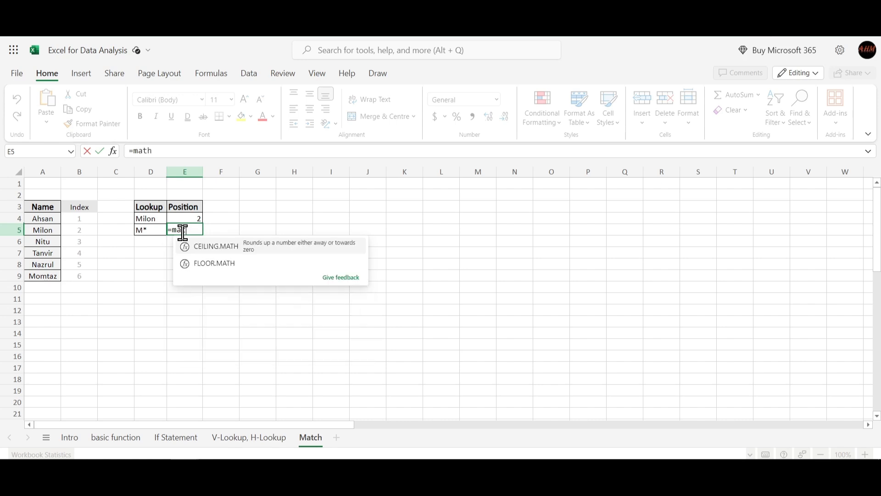
key("BackSpace")
type("c")
key("Tab")
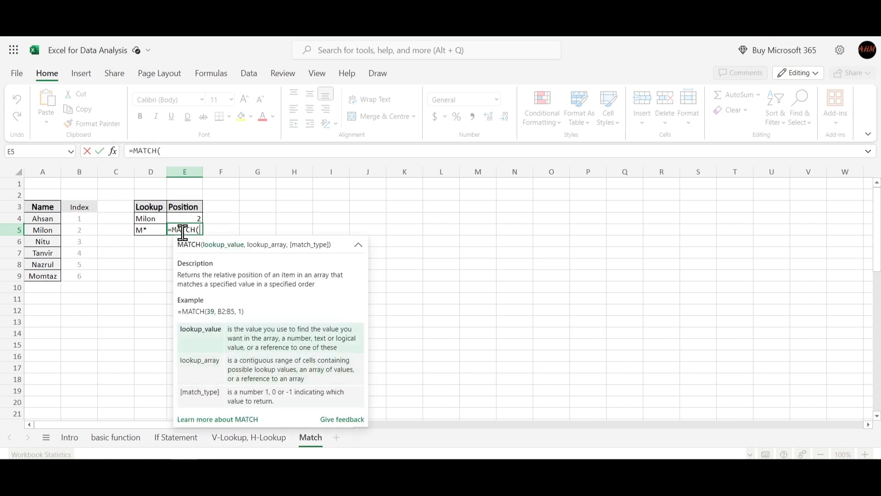
left_click(147, 231)
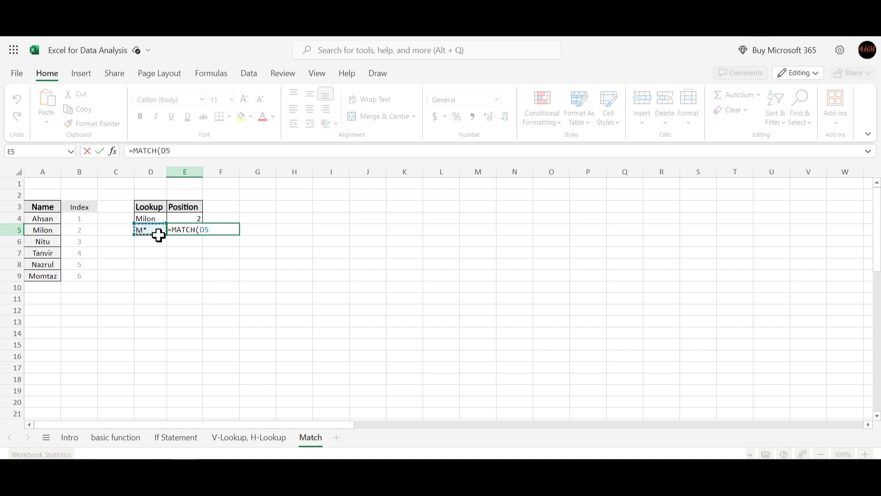
type(",")
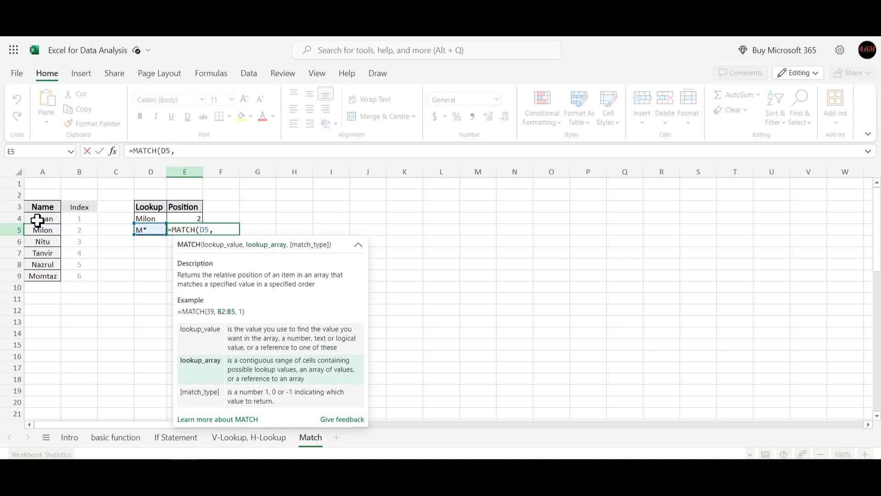
left_click_drag(39, 220, 45, 274)
type(",")
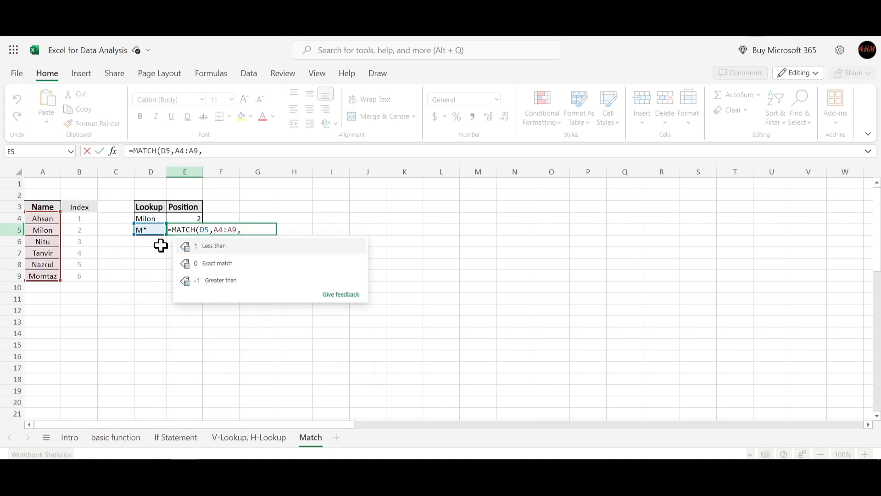
type("0)")
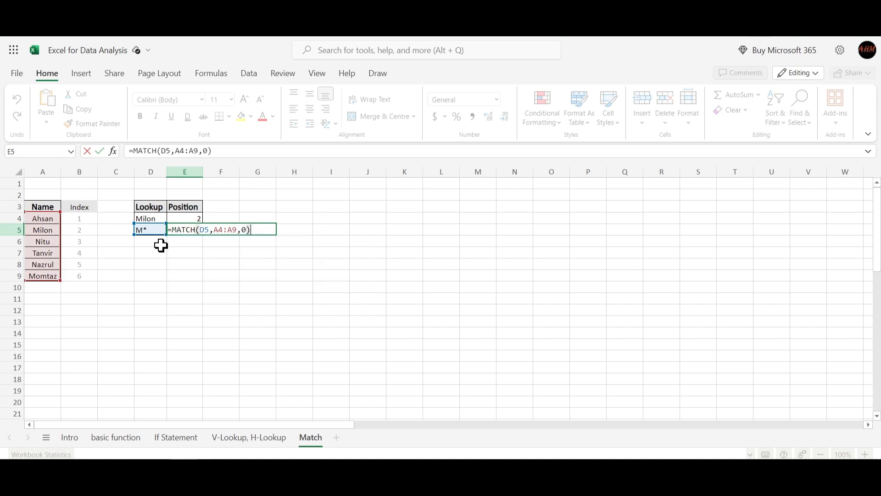
key("Return")
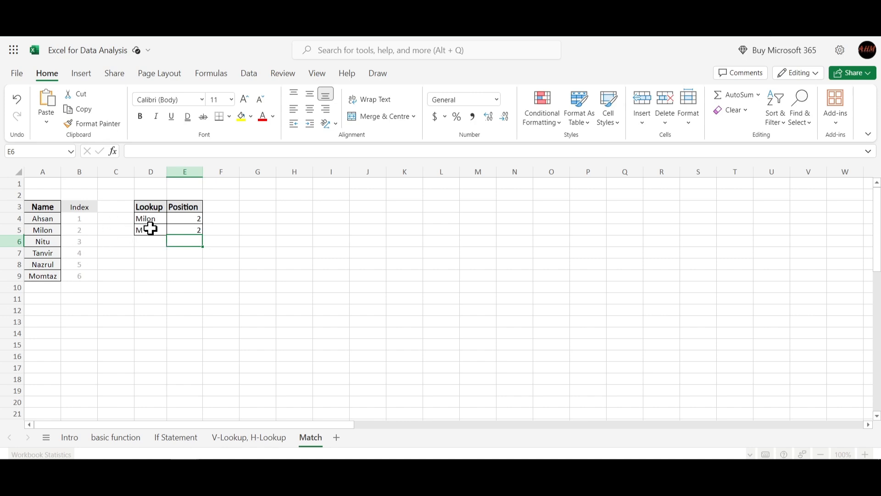
left_click(151, 228)
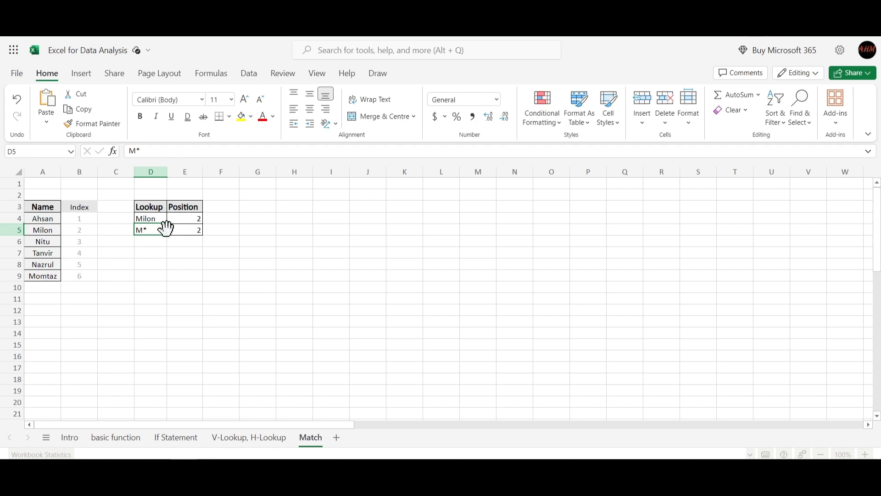
left_click(175, 268)
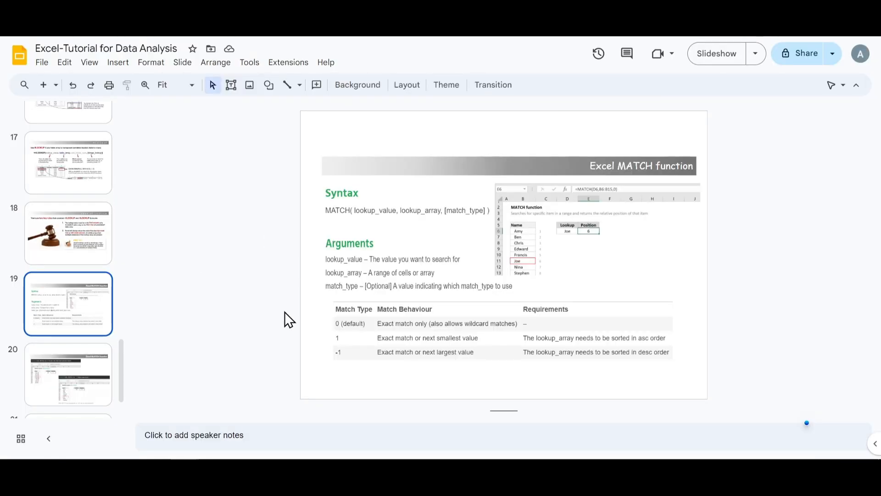
- Switch to the Google Slides presentation and review the MATCH function examples on slides 20 and 21
left_click(67, 363)
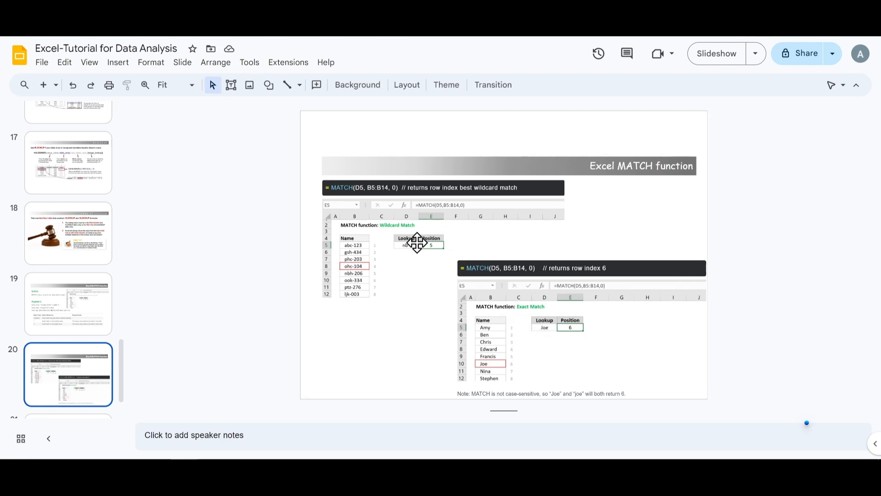
scroll(92, 318, "down", 2)
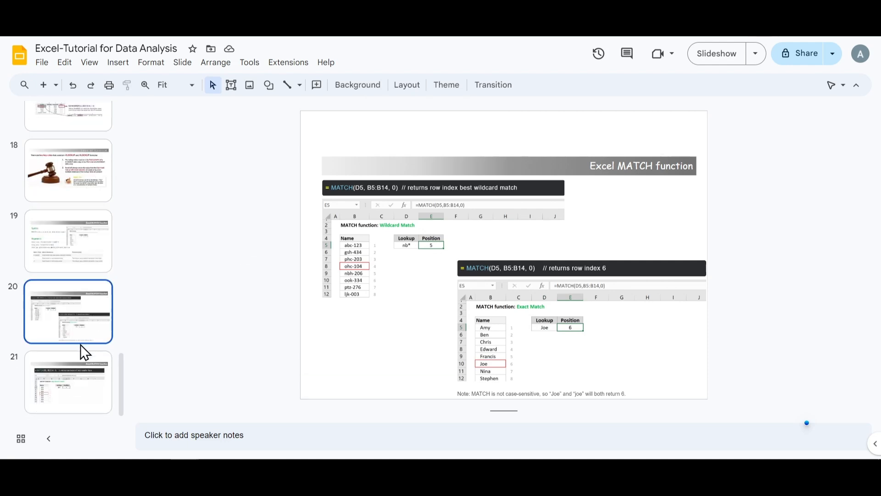
left_click(70, 360)
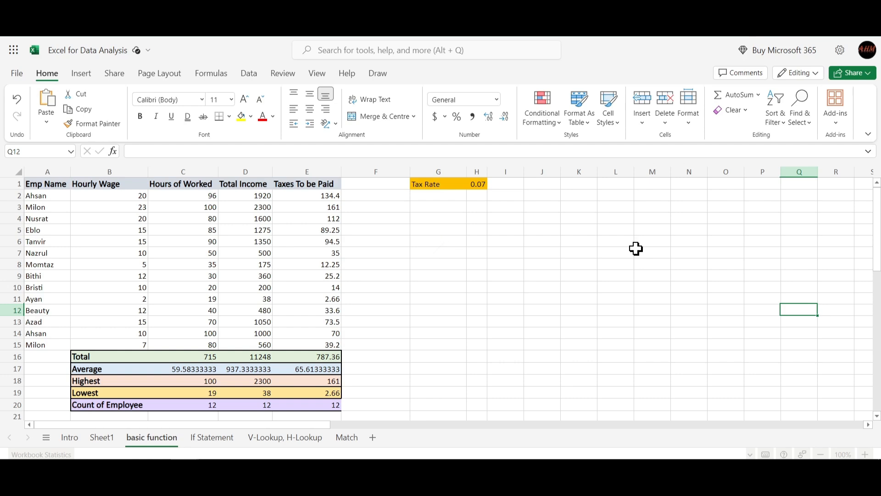
- Switch back to the Excel workbook and examine the repeated employee names in A14:A15 of the basic function sheet
left_click(83, 72)
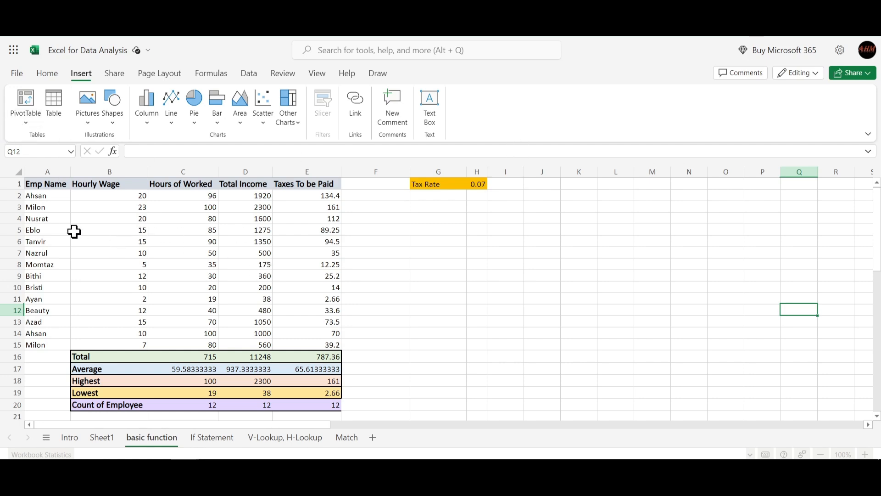
left_click(377, 306)
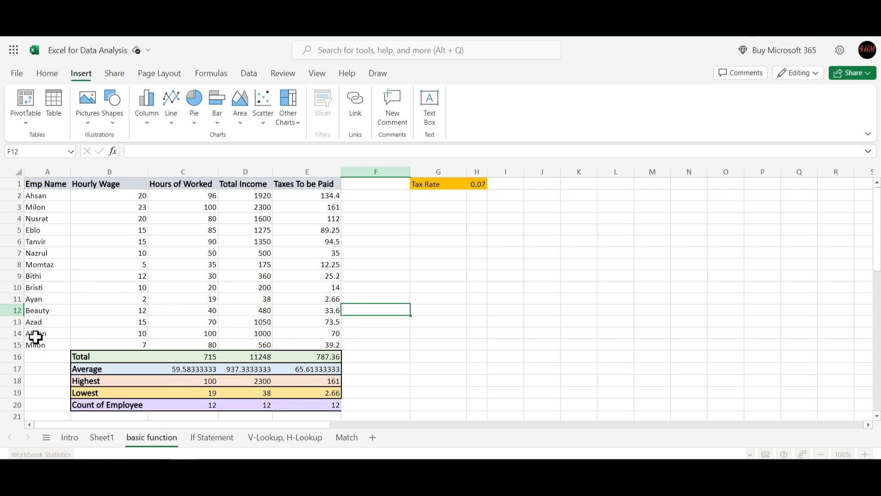
left_click_drag(43, 336, 37, 345)
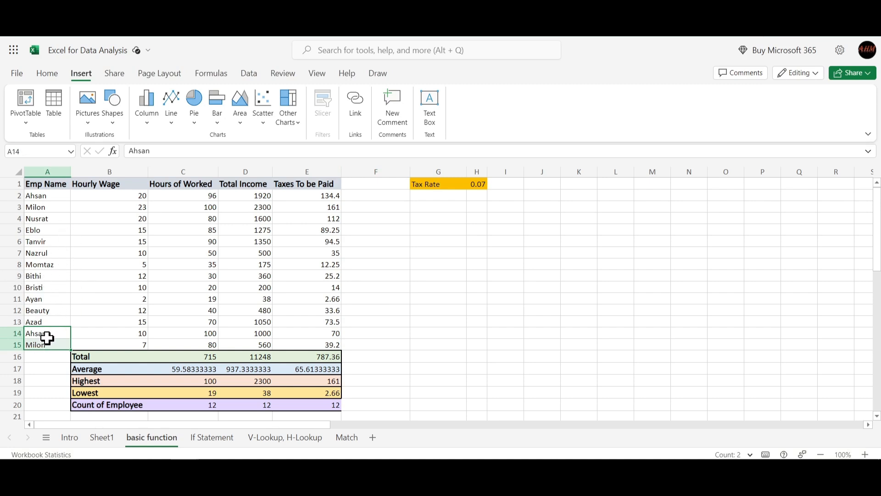
left_click(462, 275)
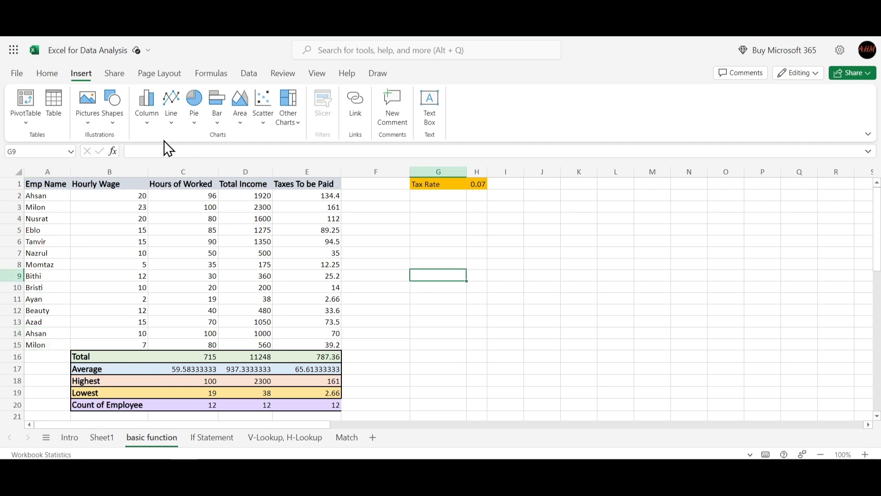
- Create a PivotTable from the employee data in A1:E15 of the basic function sheet, placed on a new worksheet
left_click(24, 102)
left_click_drag(461, 175, 640, 162)
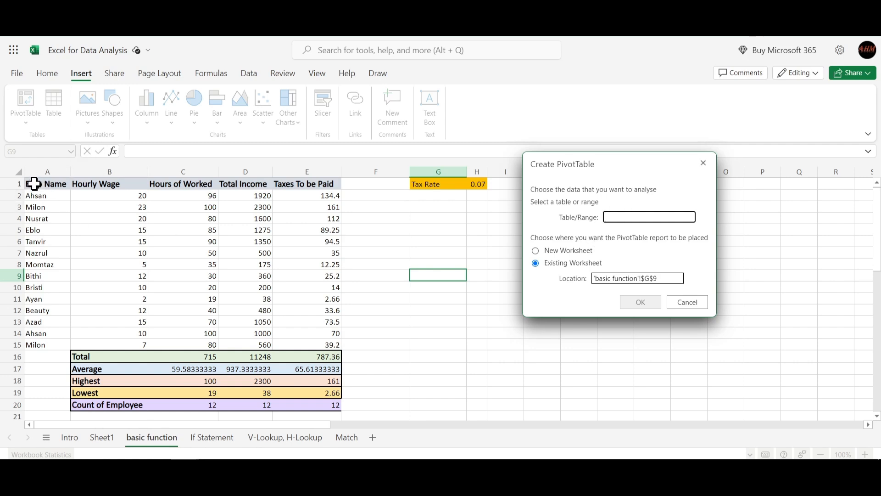
left_click_drag(34, 184, 324, 345)
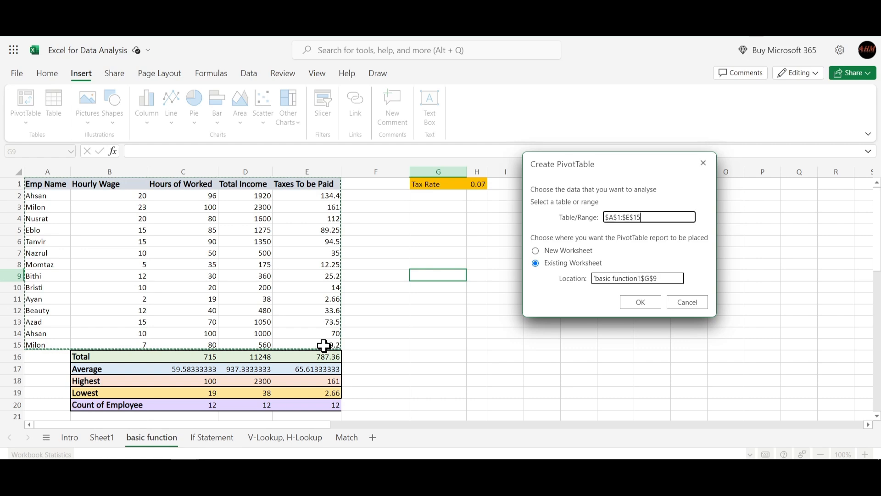
left_click(559, 251)
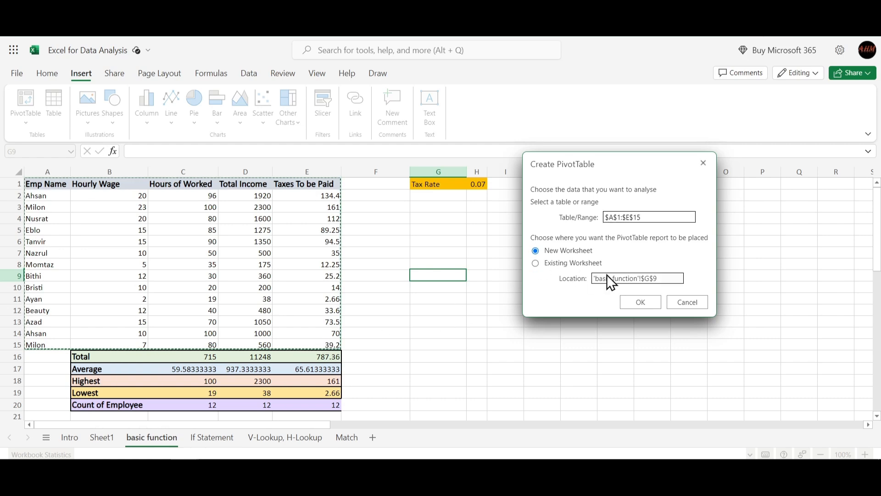
left_click(649, 304)
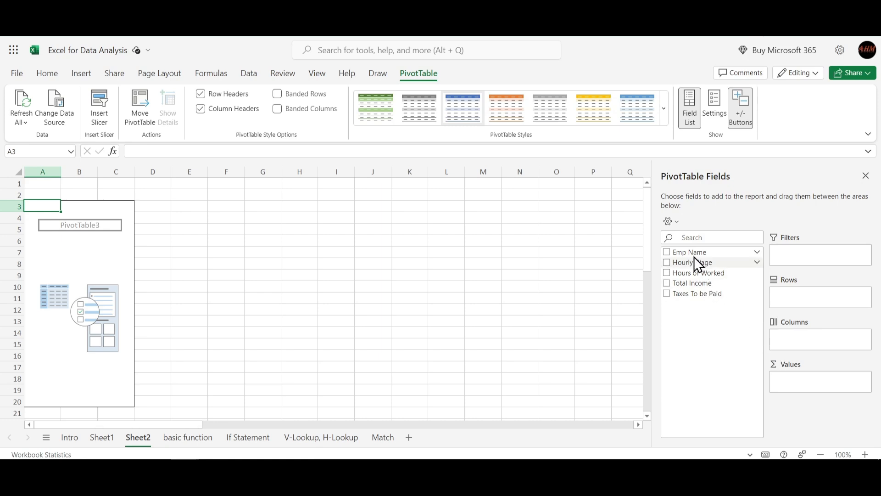
- Add Emp Name to the PivotTable rows and compare its names with the repeated employees in column A of the basic function sheet
left_click_drag(692, 253, 813, 304)
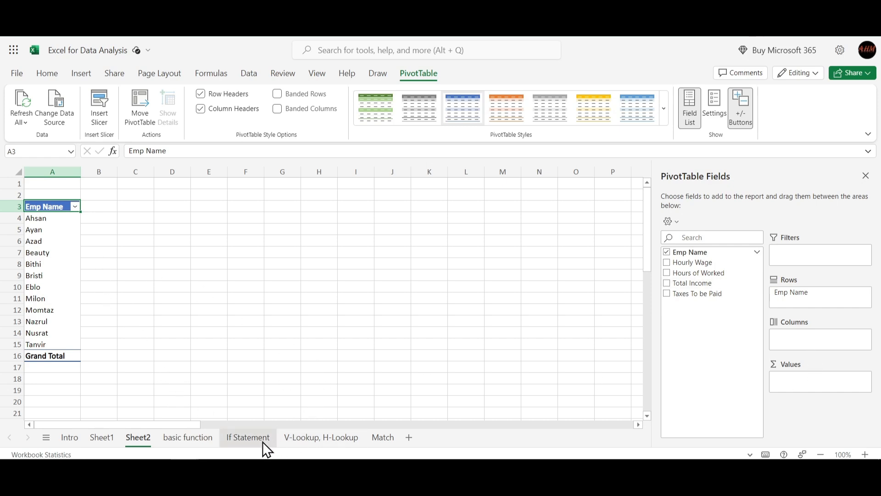
left_click(199, 439)
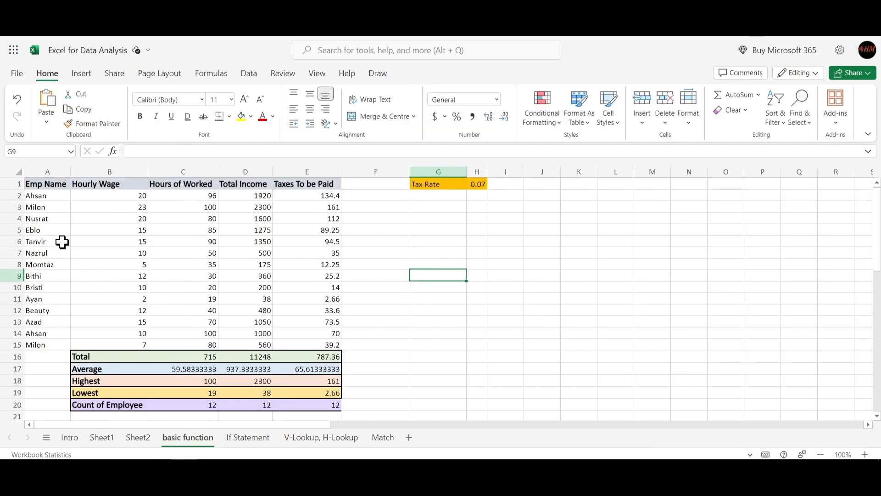
left_click(38, 199)
left_click(43, 207)
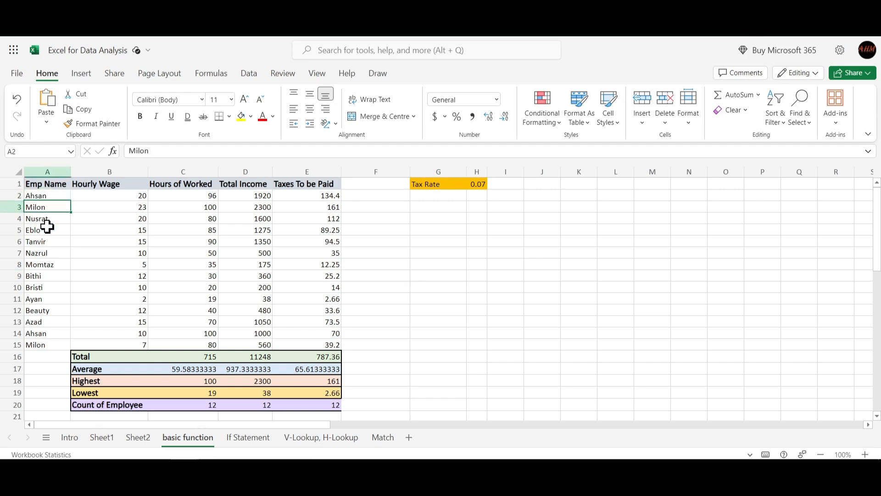
left_click(46, 336)
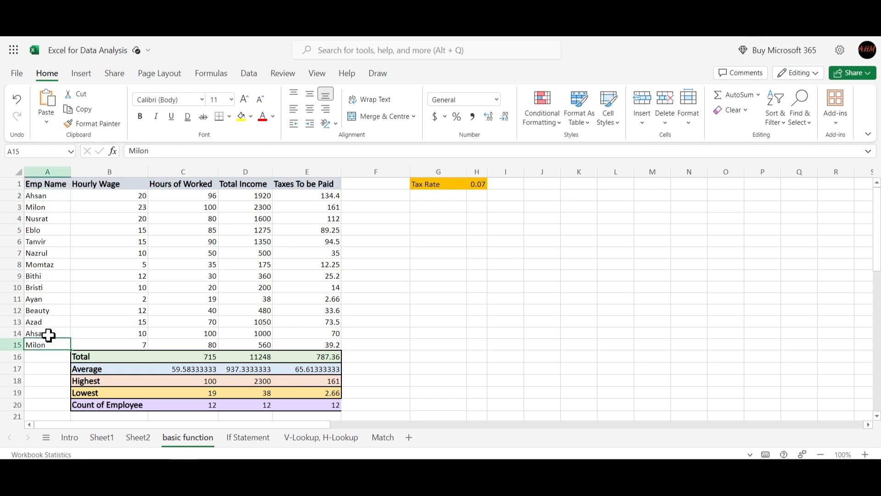
left_click(130, 438)
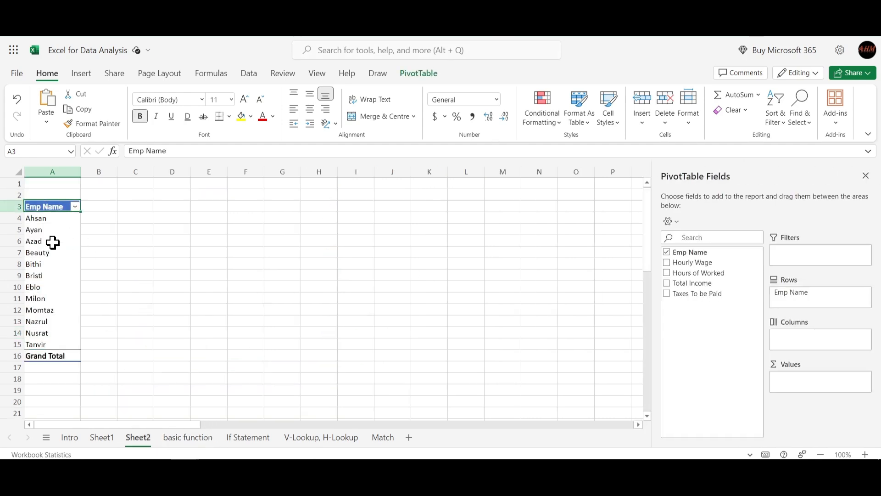
left_click(45, 218)
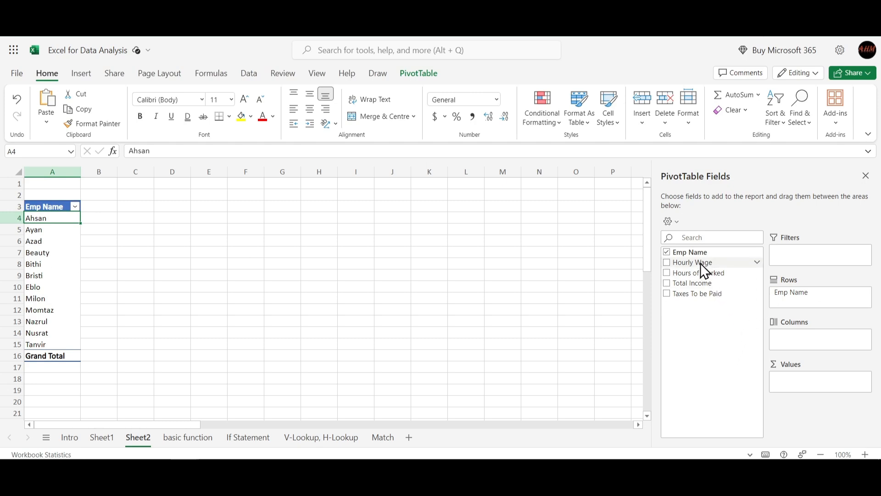
- Add Emp Name to the PivotTable values as a count, and move the employee row in row 5 above row 4
left_click_drag(694, 253, 800, 384)
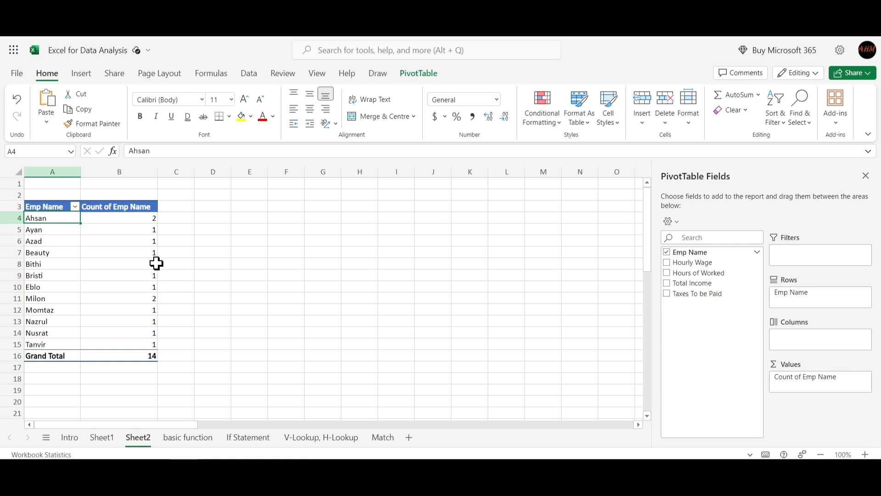
left_click(203, 262)
left_click(54, 230)
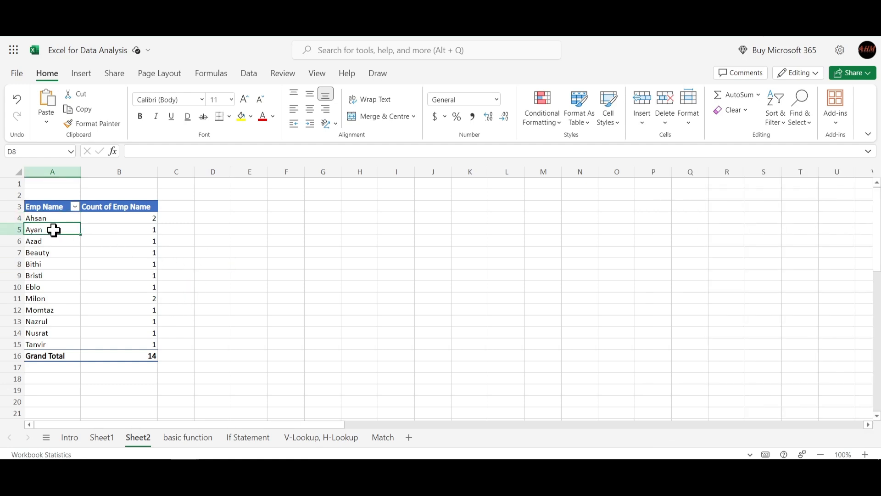
left_click_drag(68, 225, 48, 218)
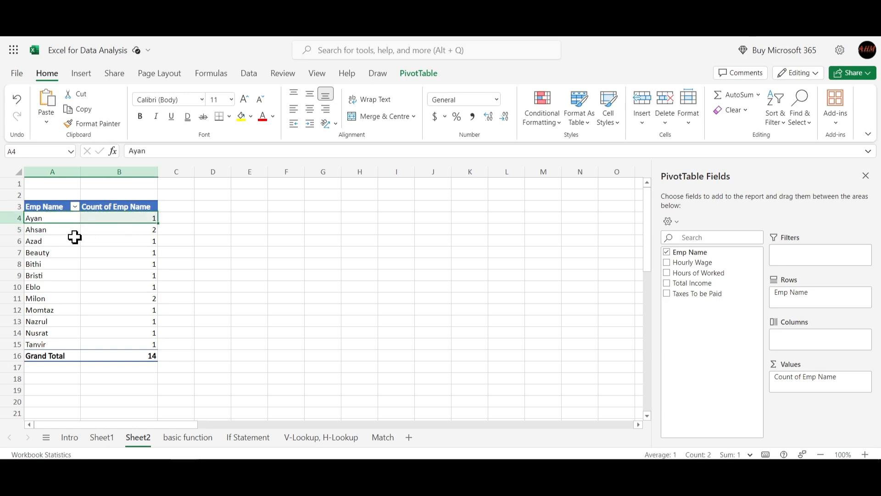
- Check the name counts of the two repeated employees in B5 and B11 of the PivotTable
left_click(140, 240)
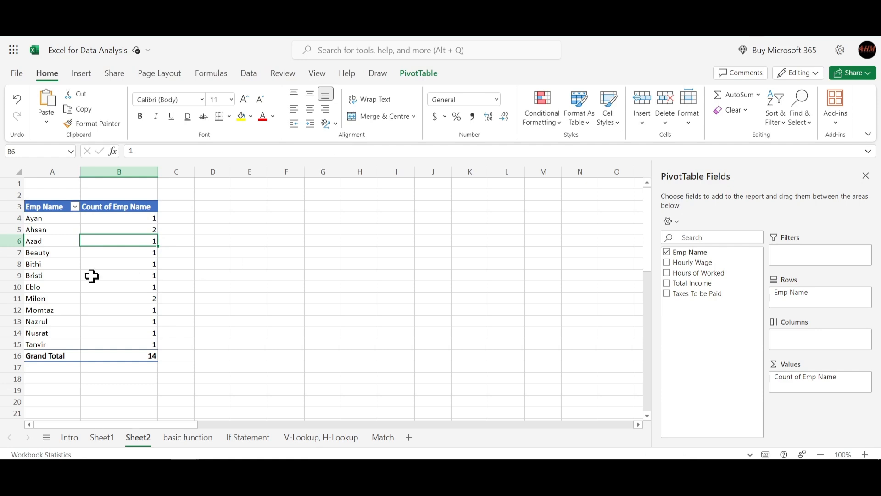
left_click(123, 230)
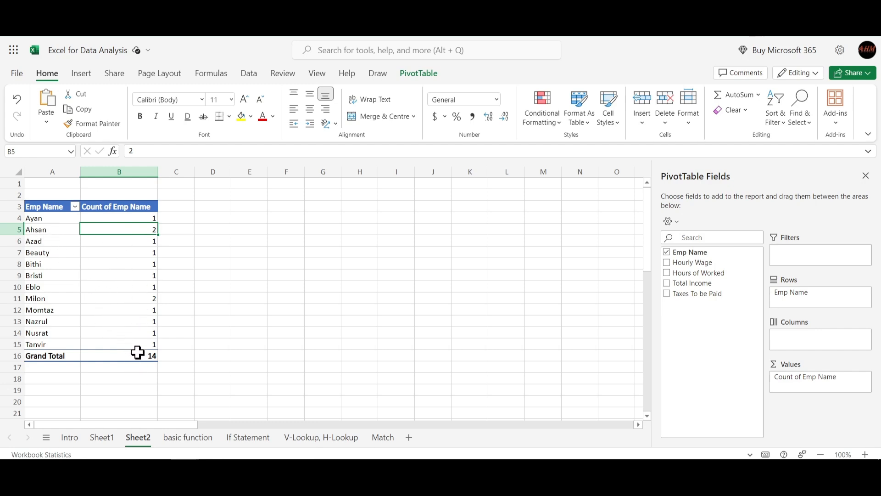
left_click(35, 296)
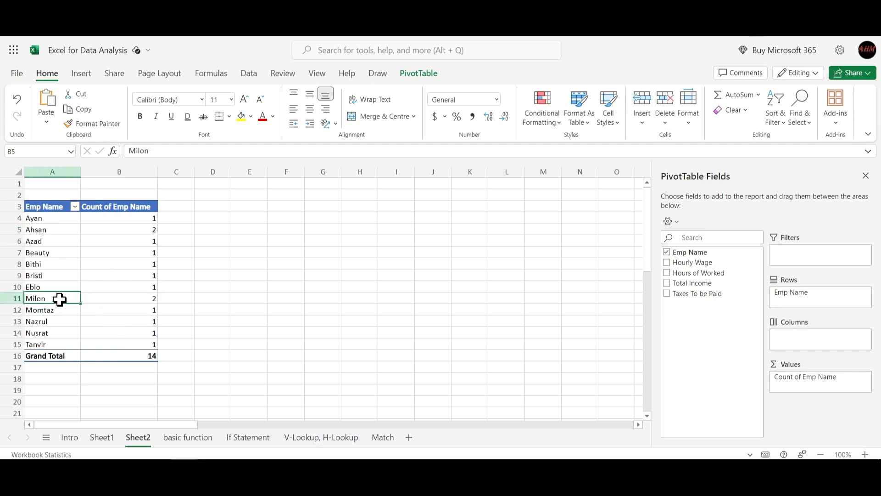
left_click(136, 302)
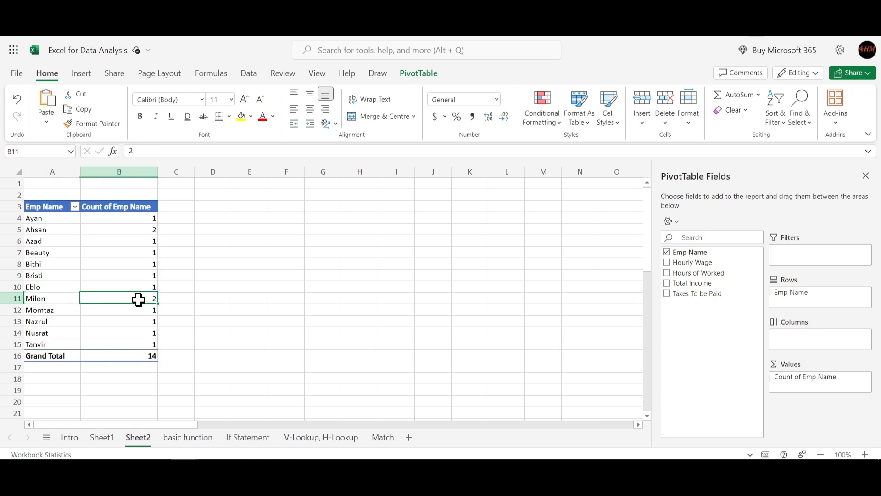
left_click(47, 298)
left_click(148, 302)
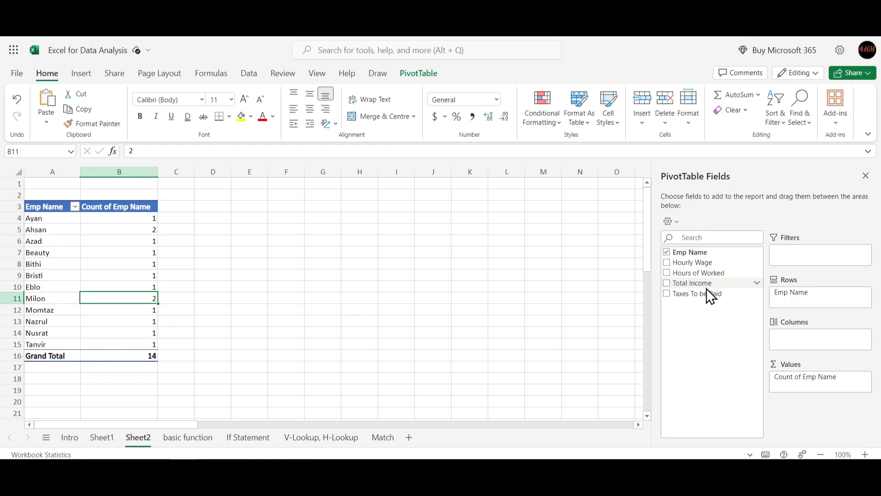
- Add Total Income, Taxes To be Paid and Hours of Worked to the PivotTable values as sums
left_click_drag(704, 285, 811, 386)
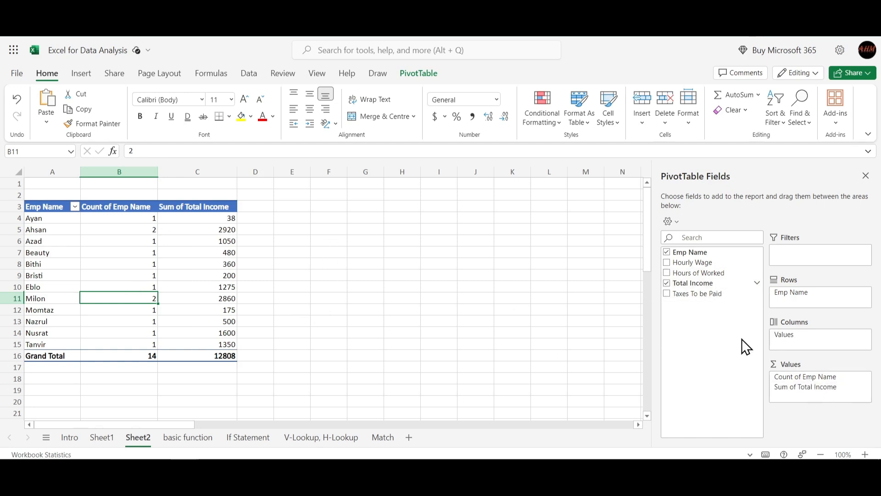
left_click_drag(698, 293, 810, 398)
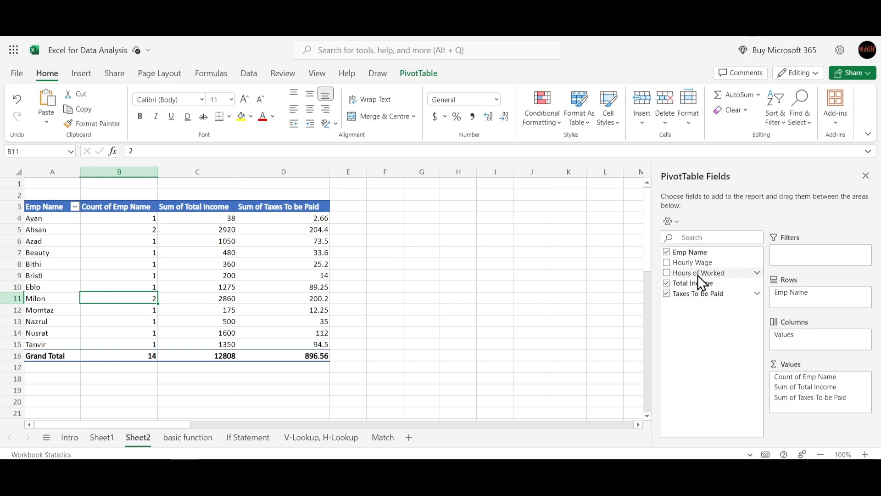
left_click_drag(697, 275, 821, 427)
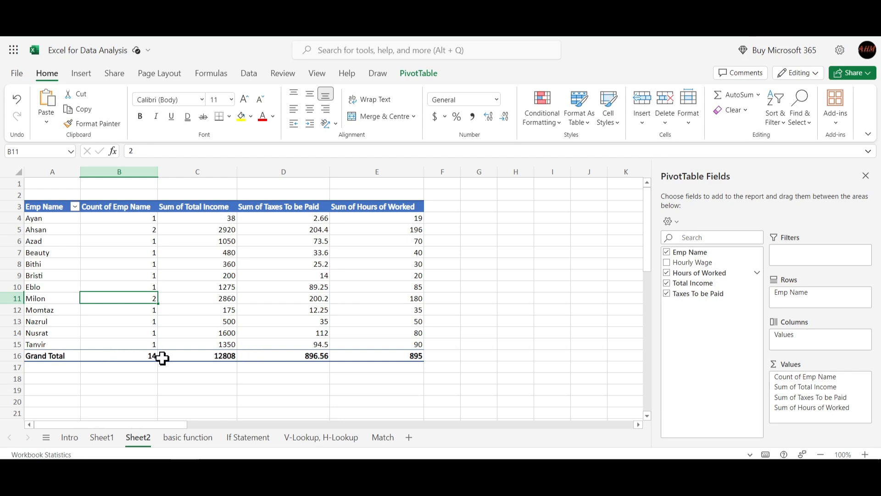
- Compare the PivotTable grand totals in B16:E16 with the Total row of the basic function sheet, ending back on Sheet2
left_click(126, 235)
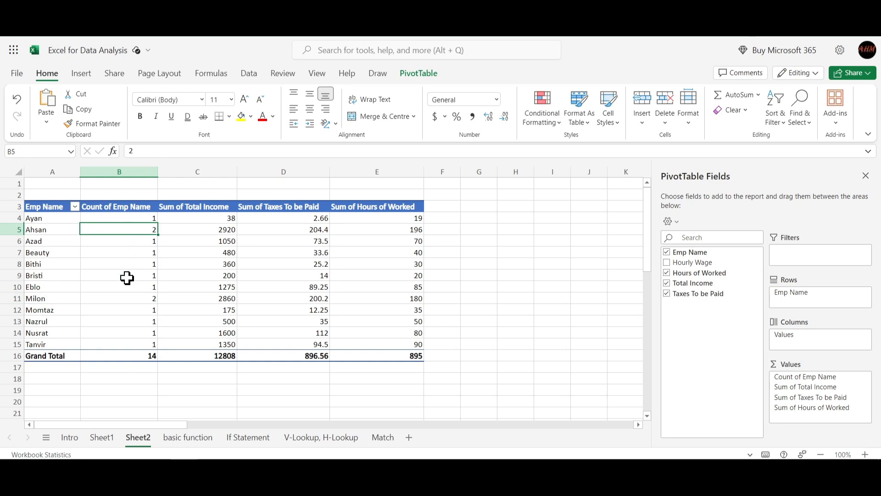
left_click(211, 357)
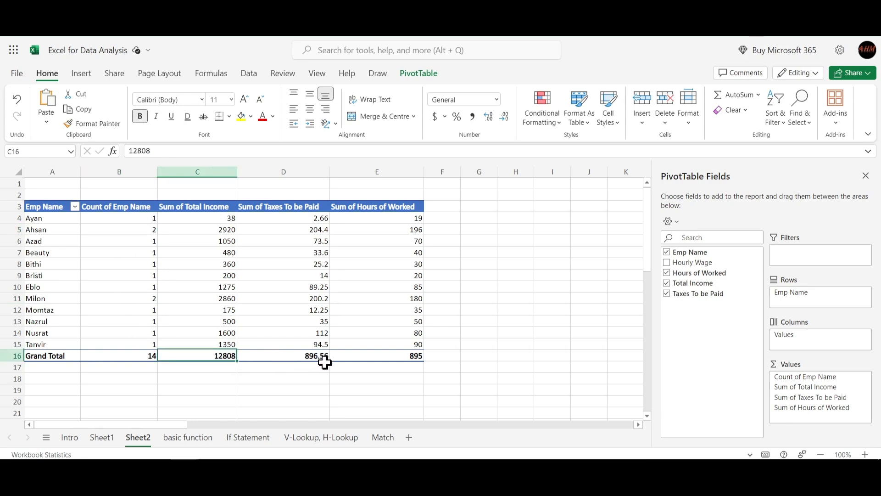
left_click(138, 357)
left_click_drag(137, 357, 338, 356)
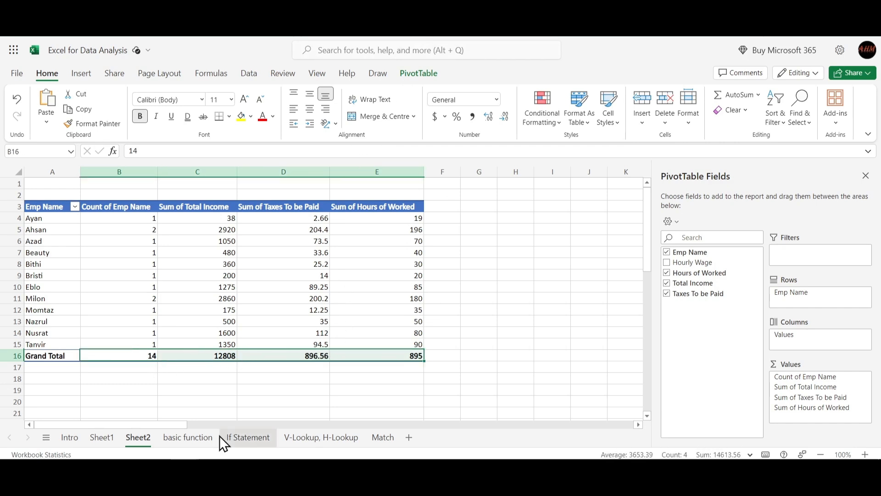
left_click(184, 438)
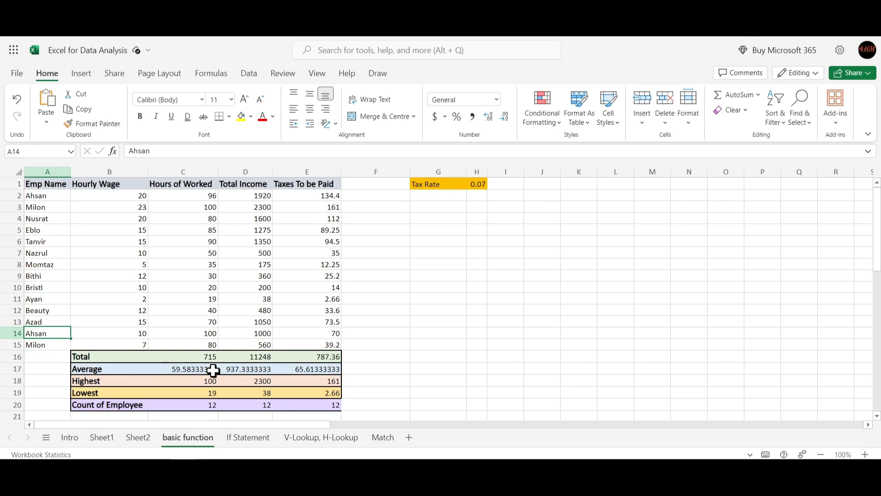
left_click(207, 370)
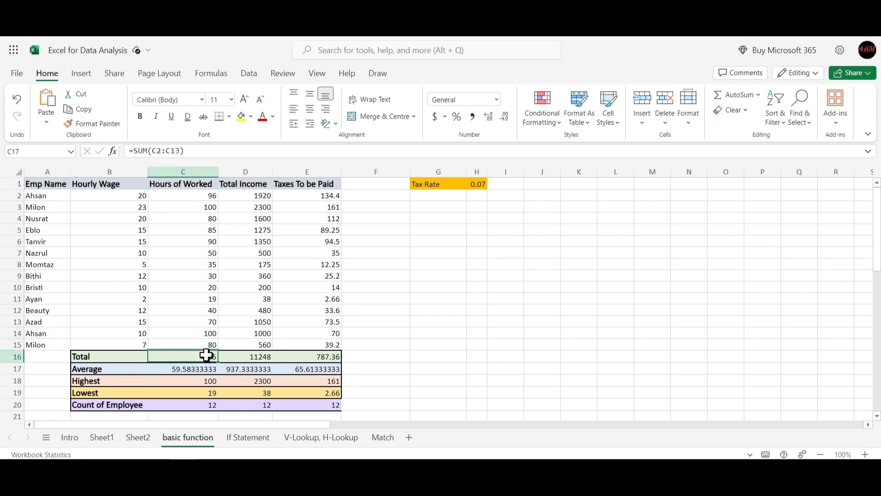
left_click(206, 358)
left_click(145, 435)
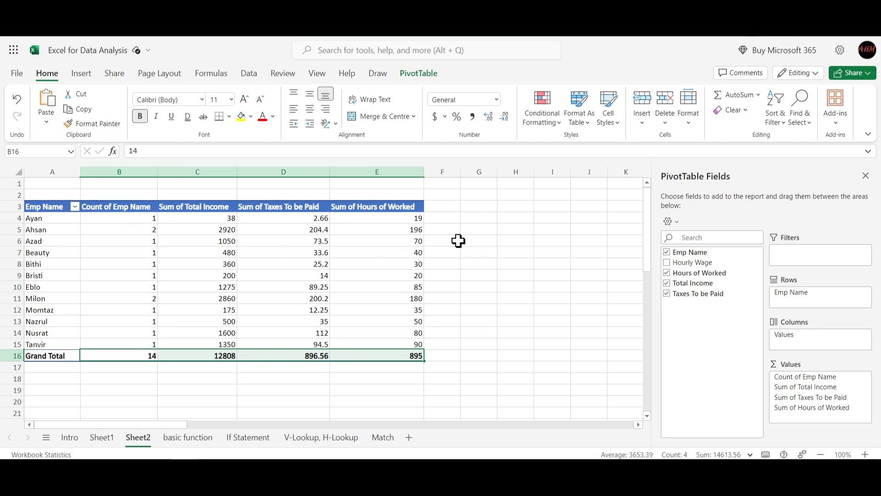
- Look through the Match and Intro sheets and open Sheet1 to view its PivotTable of income and taxes by employee
left_click(383, 433)
left_click(71, 436)
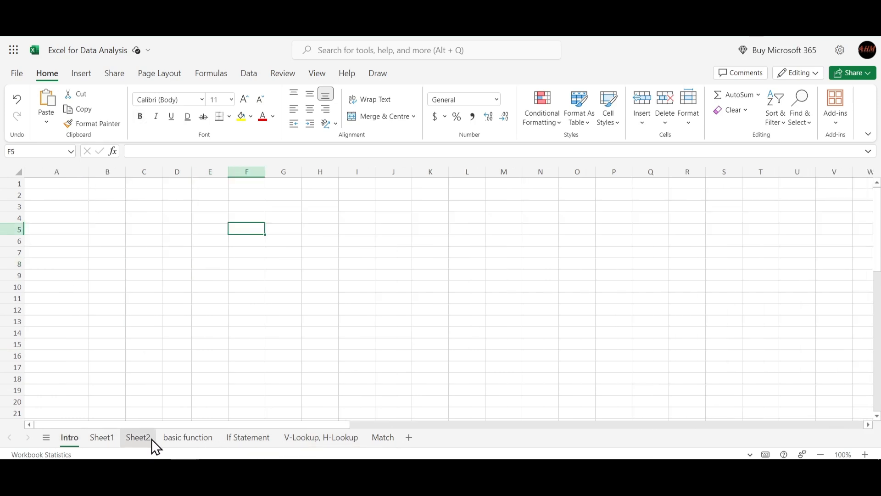
left_click(122, 437)
left_click(106, 439)
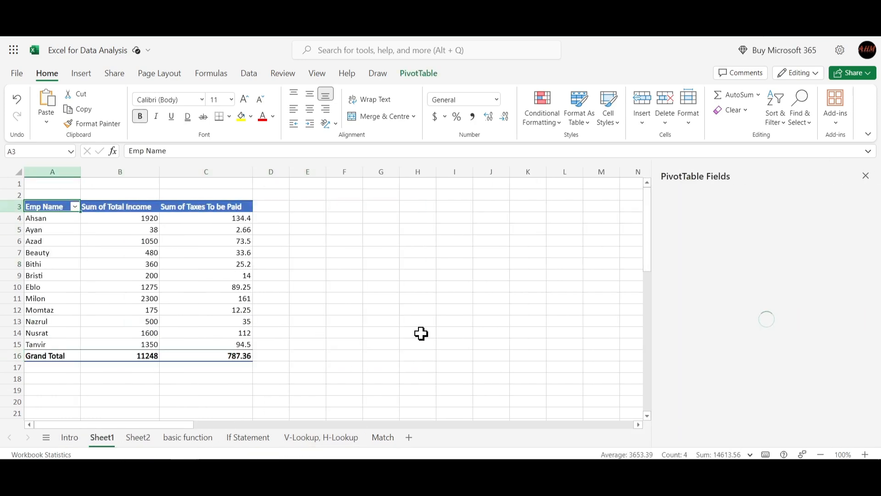